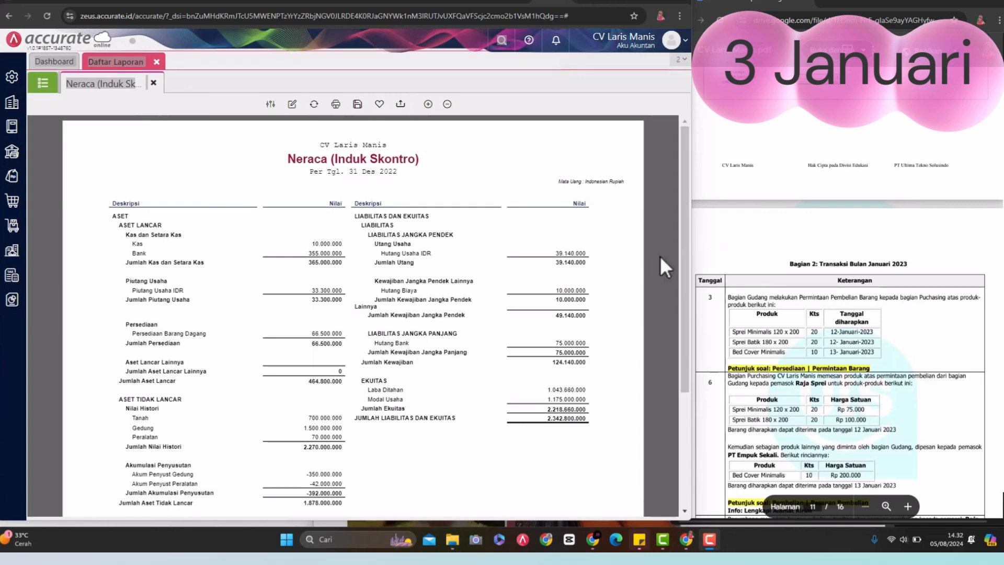
Step: Read the 3 January transaction in the assignment PDF and close the Neraca (Induk Skontro) report and the report list
scroll(738, 218, "down", 2)
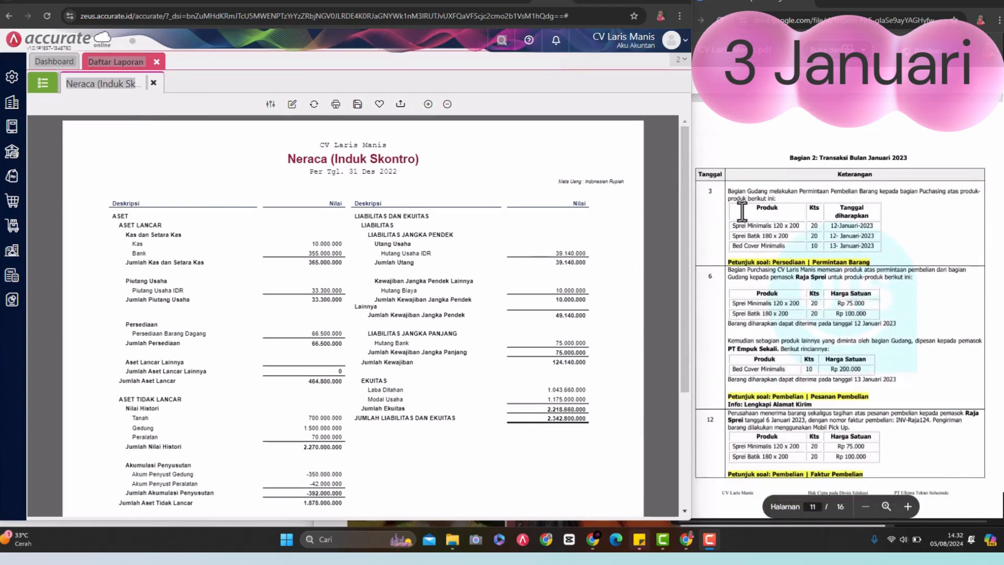
scroll(753, 196, "down", 1)
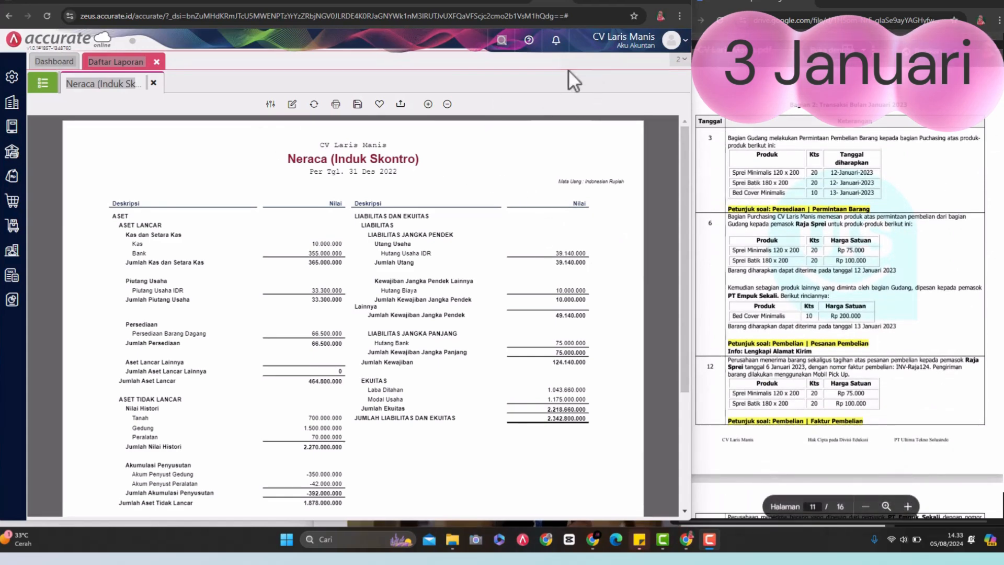
left_click(153, 83)
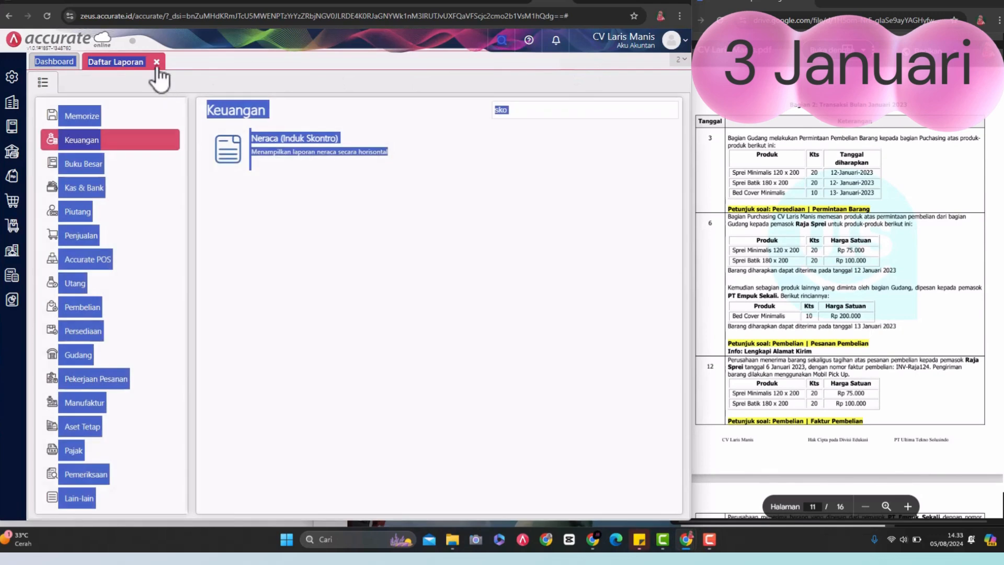
left_click(156, 62)
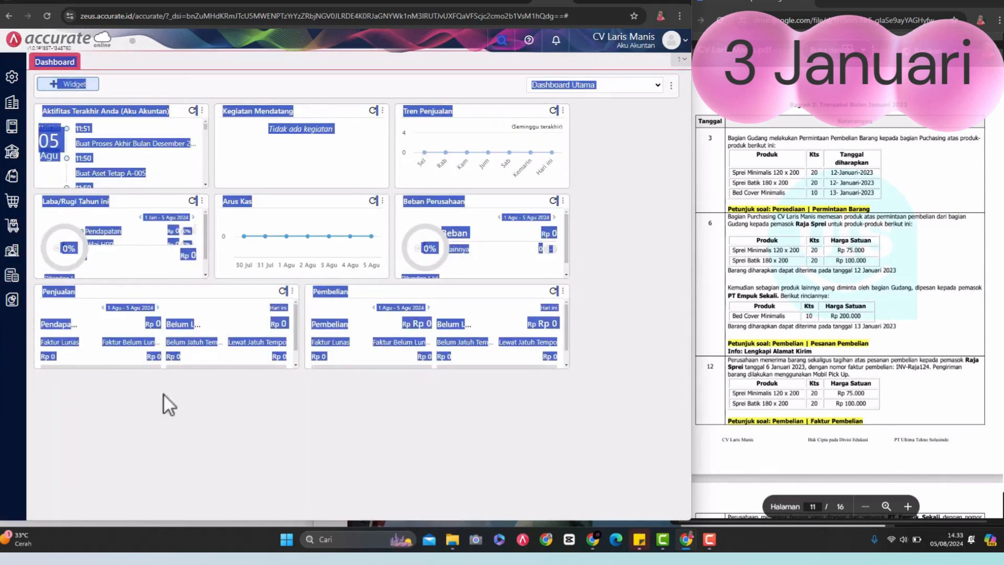
left_click(195, 419)
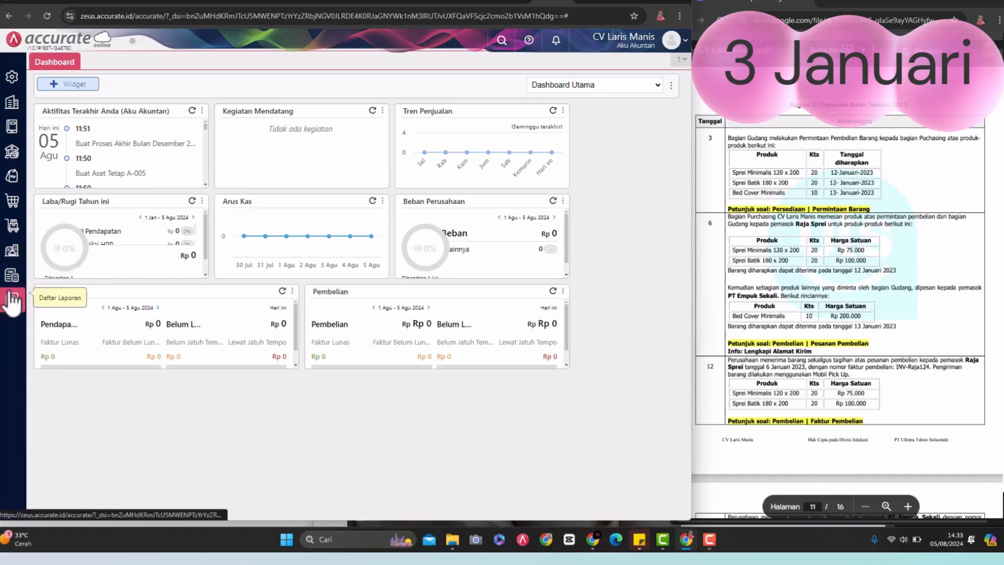
Step: Create a new inventory goods request (Permintaan Barang) and set its date to 03/01/2023
left_click(19, 228)
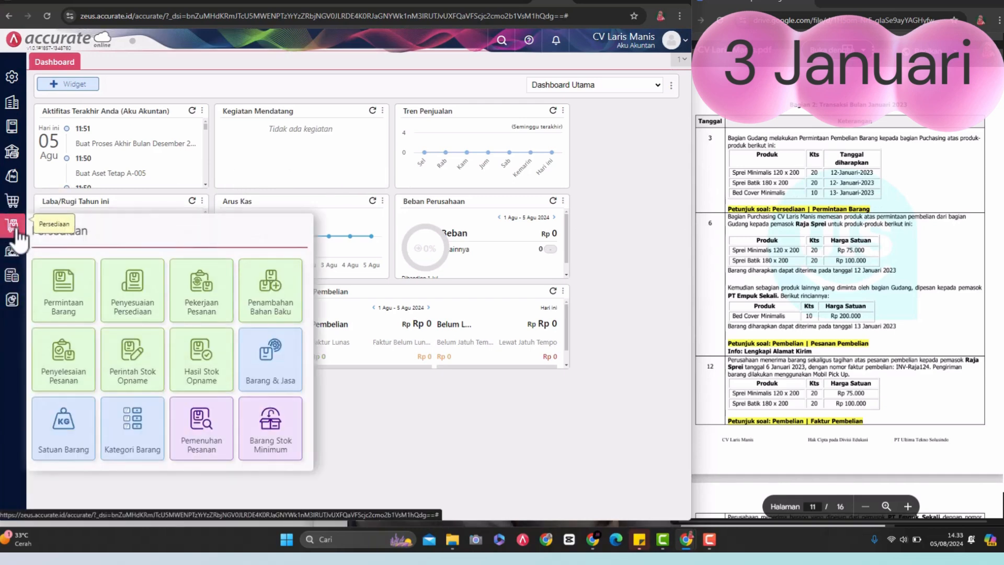
left_click(63, 291)
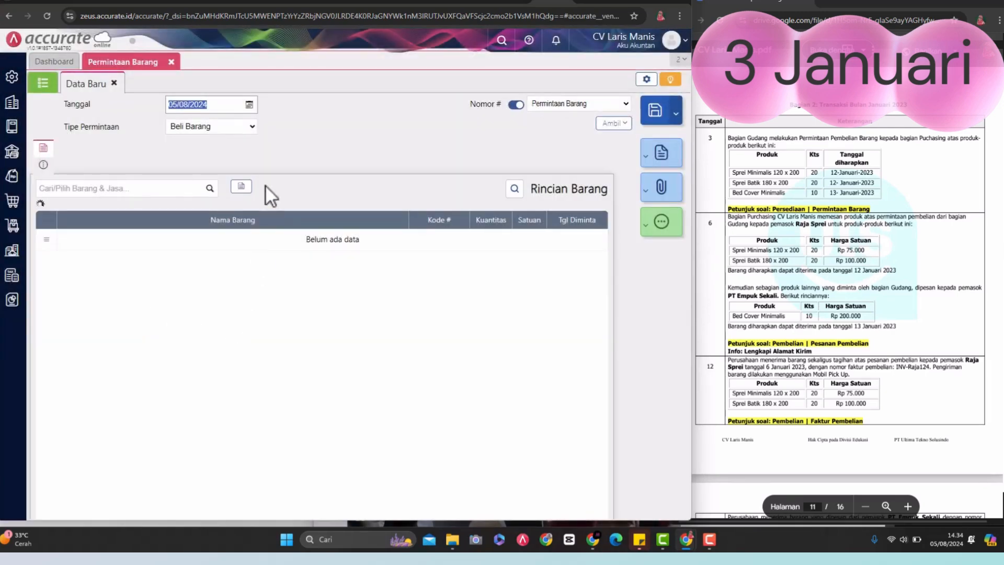
left_click(207, 105)
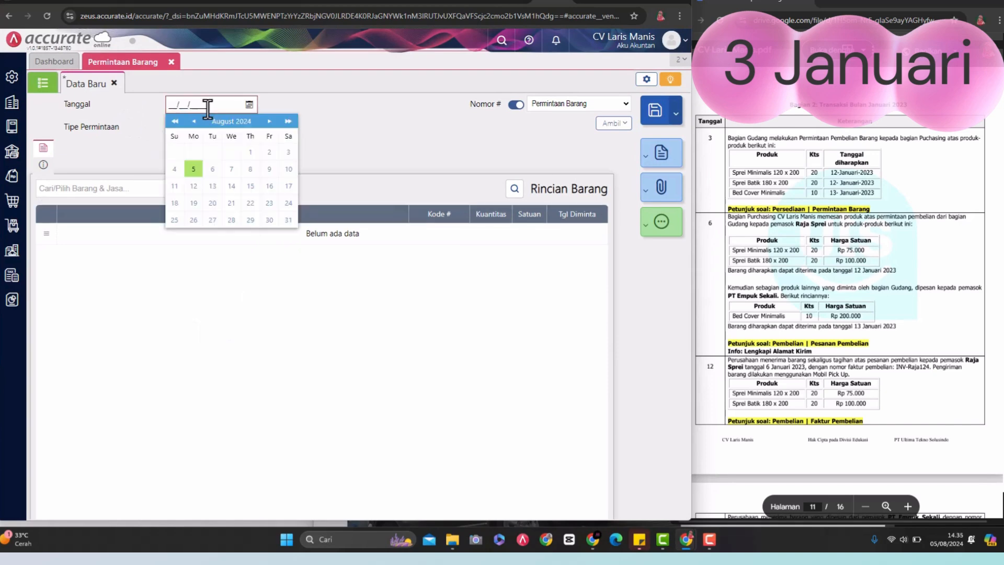
type("01")
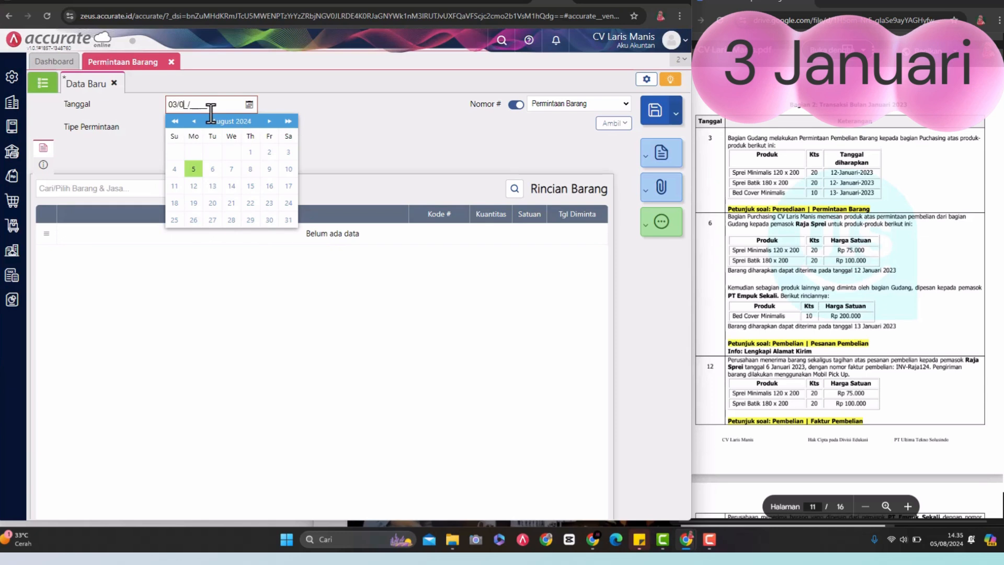
type("012023")
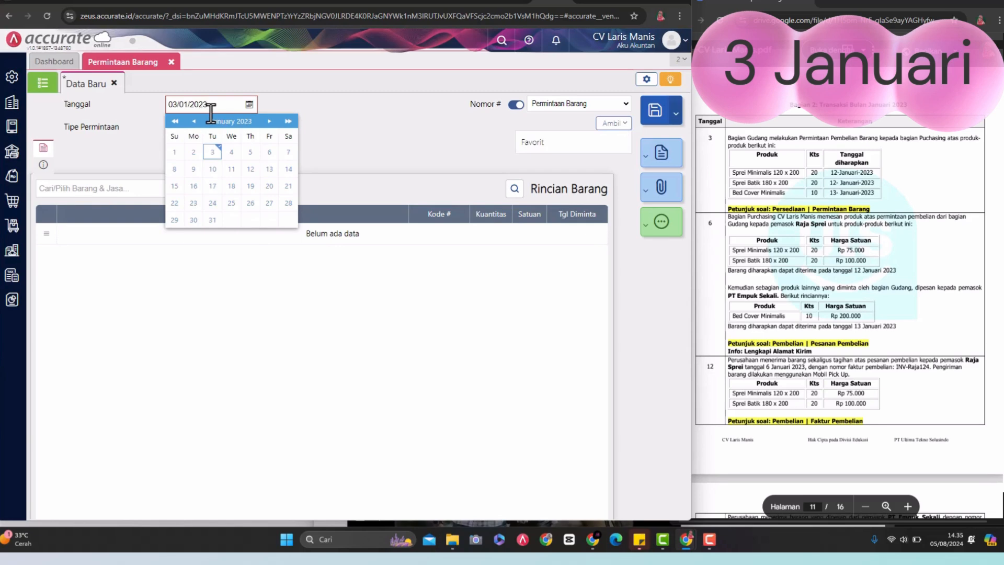
left_click(213, 154)
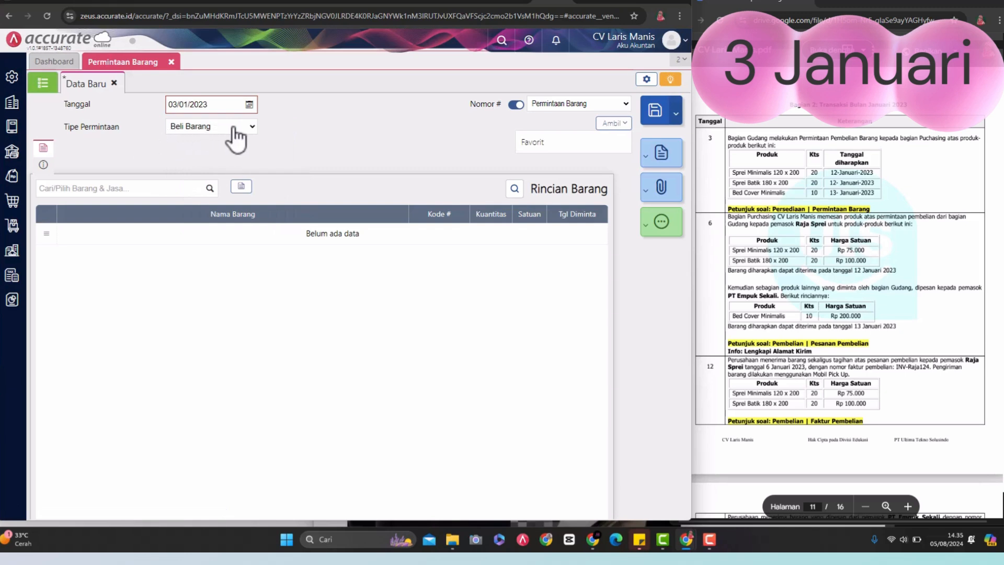
Step: Add the item Sprei Minimalis 120 x 200 to the goods request with a quantity of 20
left_click(159, 193)
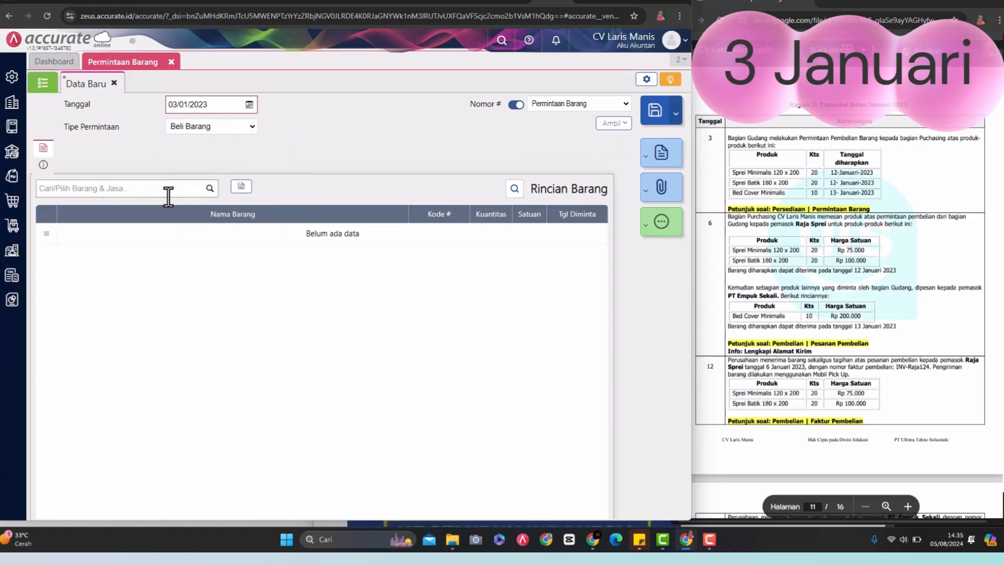
left_click(209, 189)
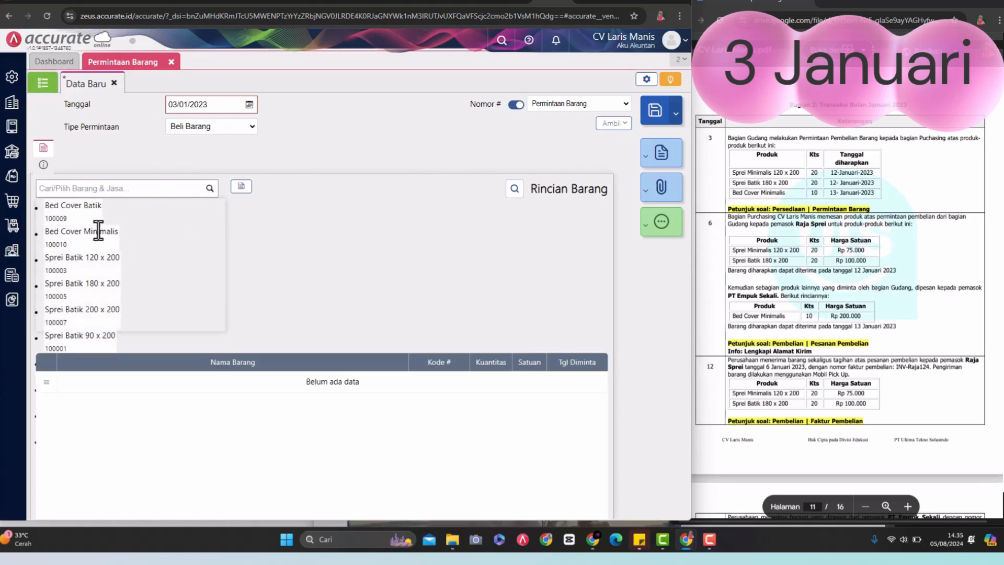
type("sprei")
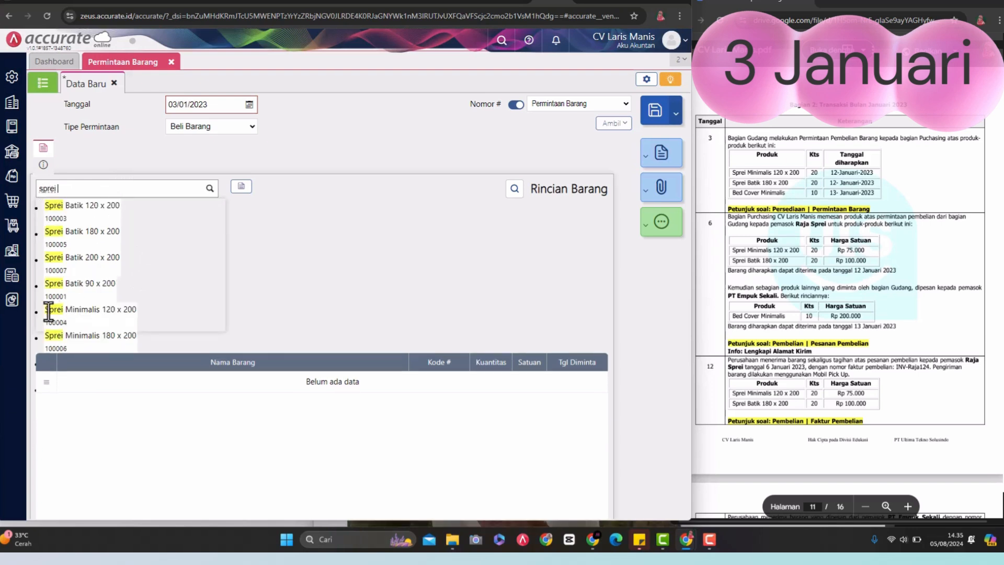
left_click(73, 314)
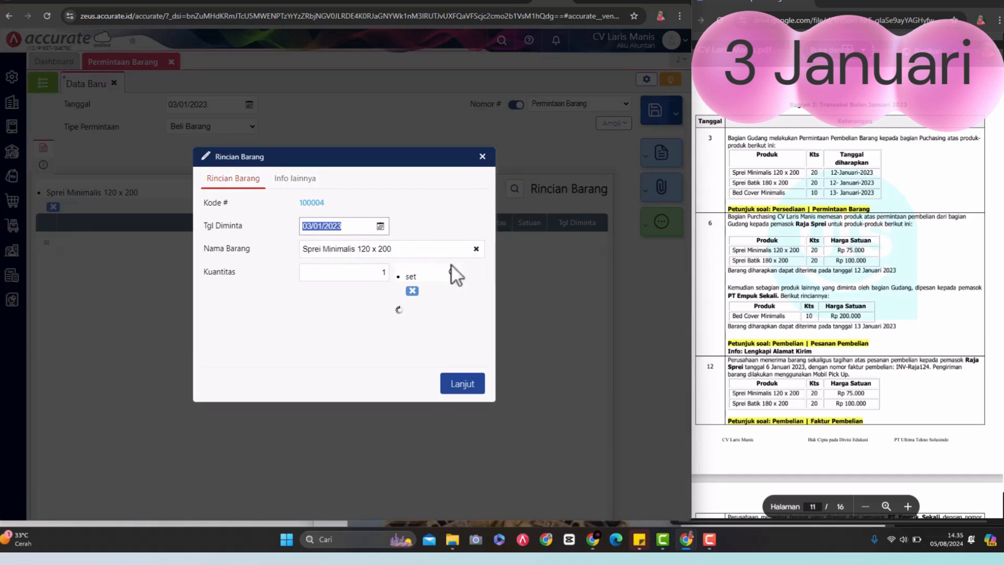
left_click(383, 272)
type("1")
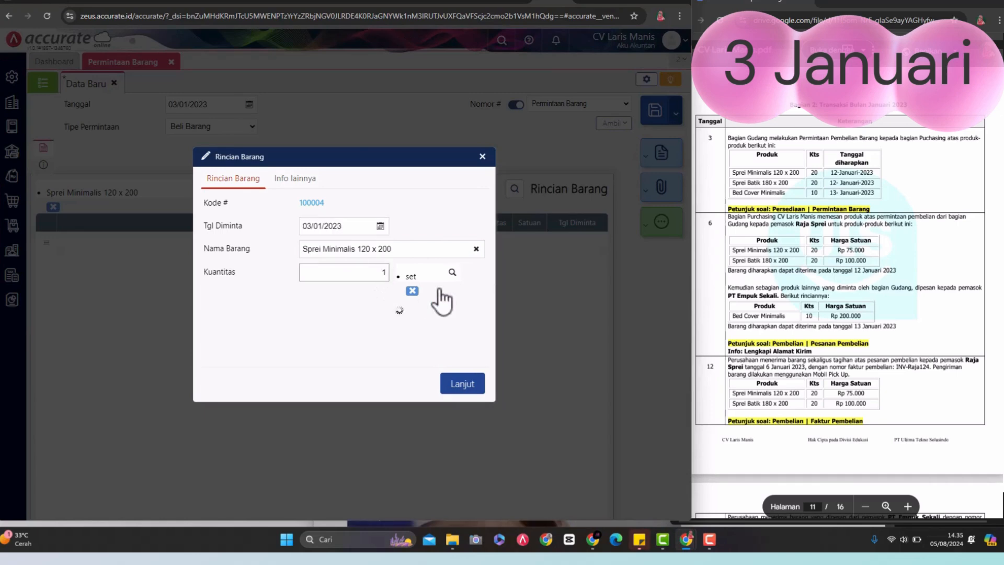
type("20")
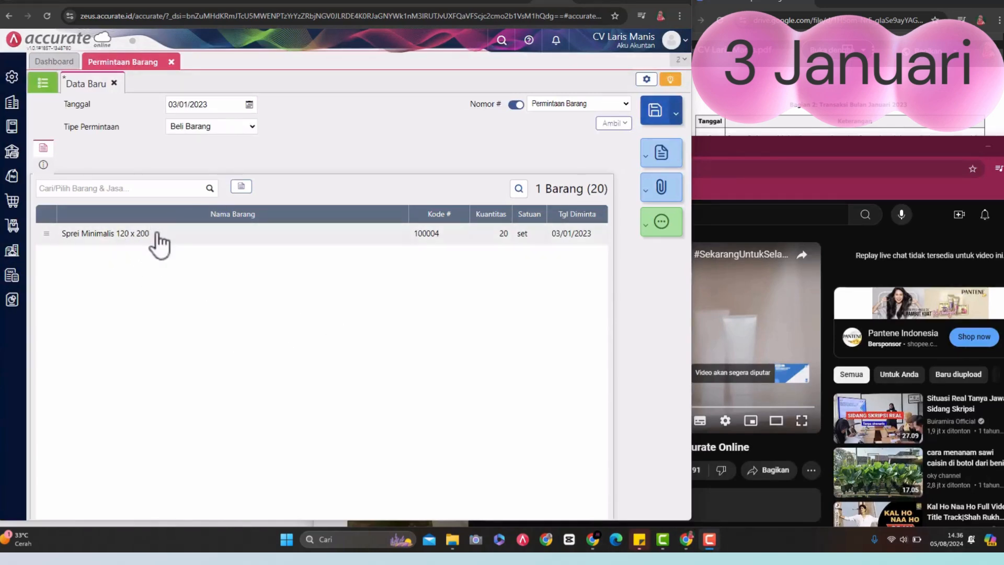
Step: Bring the assignment PDF back into view and add Sprei Batik 180 x 200 to the request with a quantity of 20
left_click(789, 93)
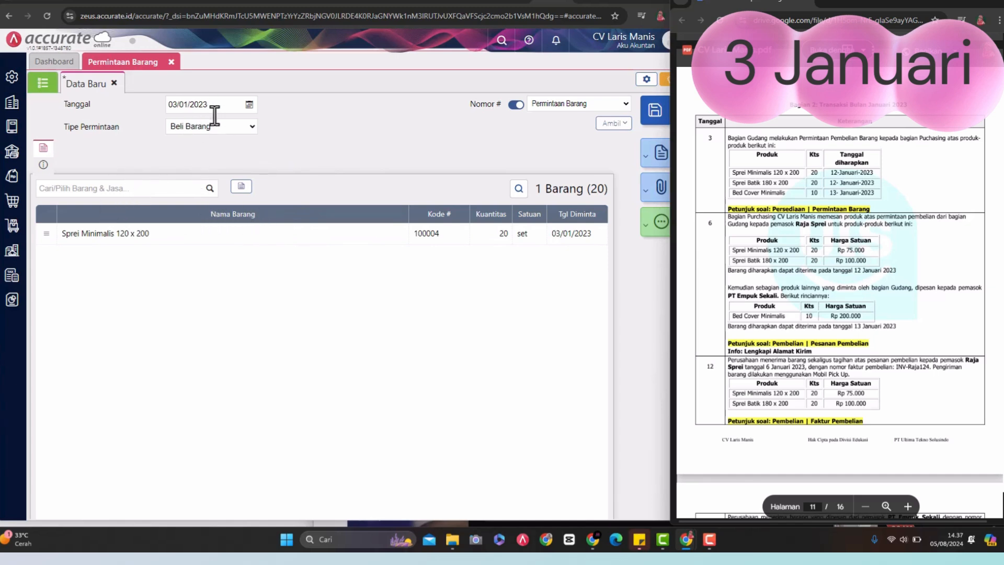
left_click(167, 191)
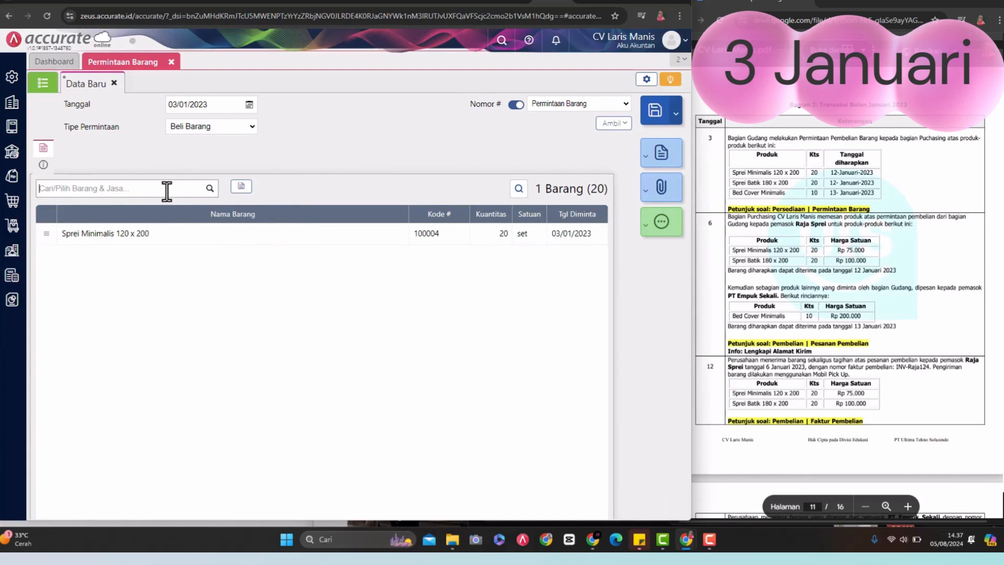
type("sprei")
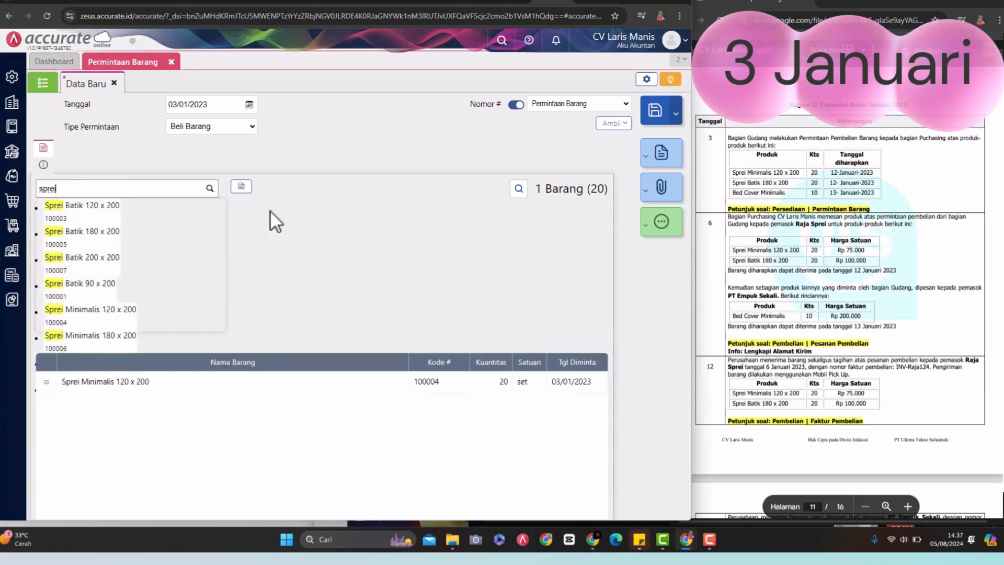
left_click(102, 234)
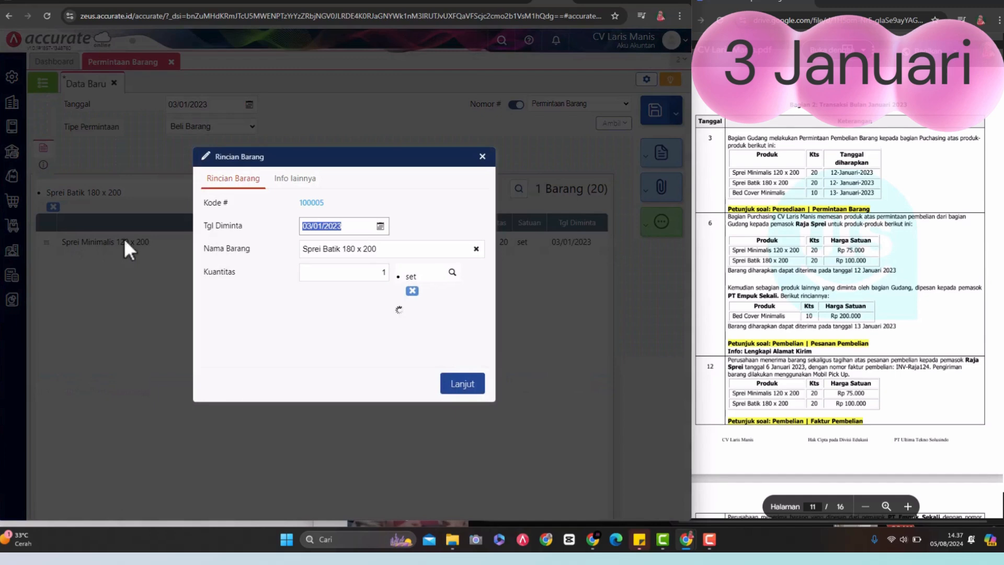
left_click(378, 272)
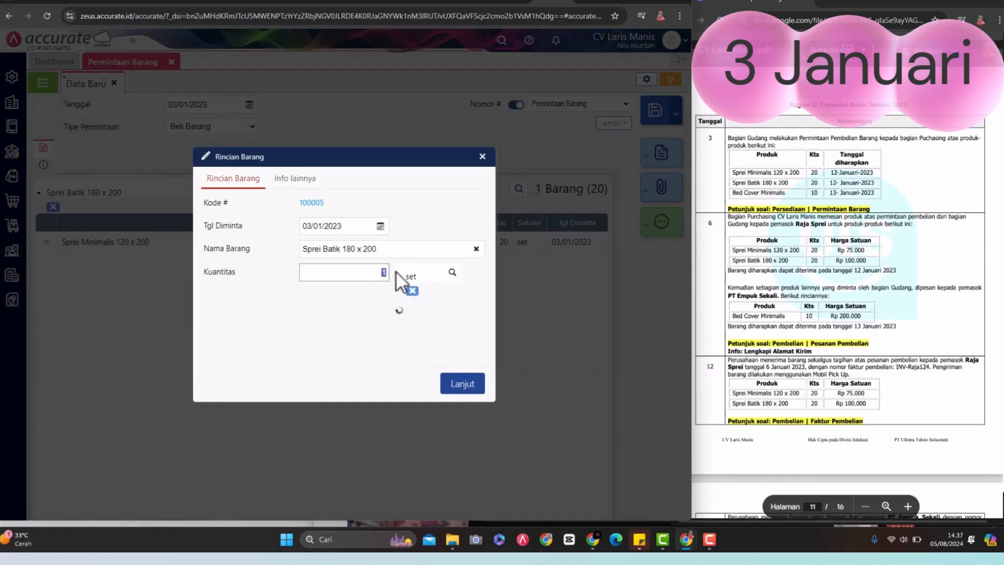
type("20")
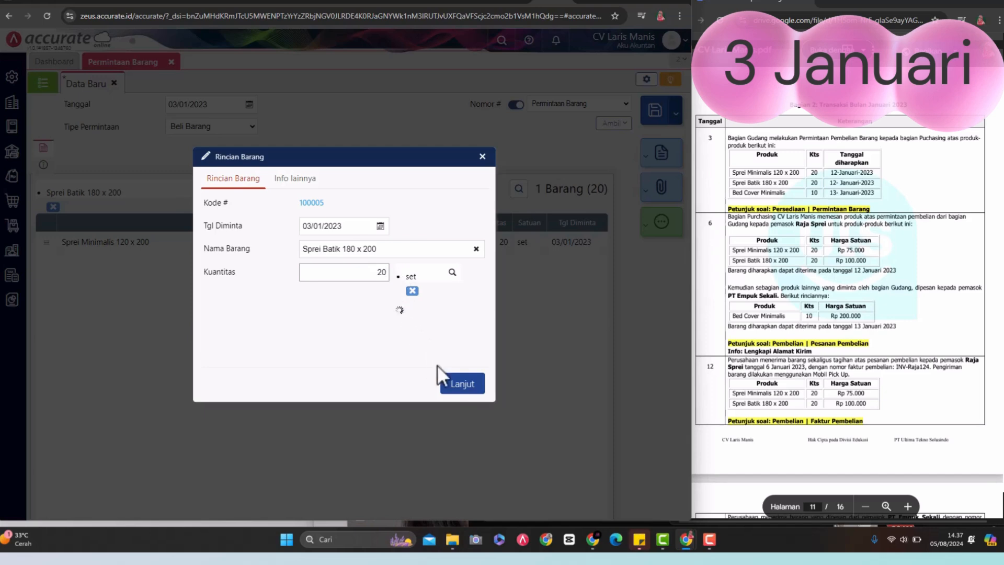
left_click(465, 385)
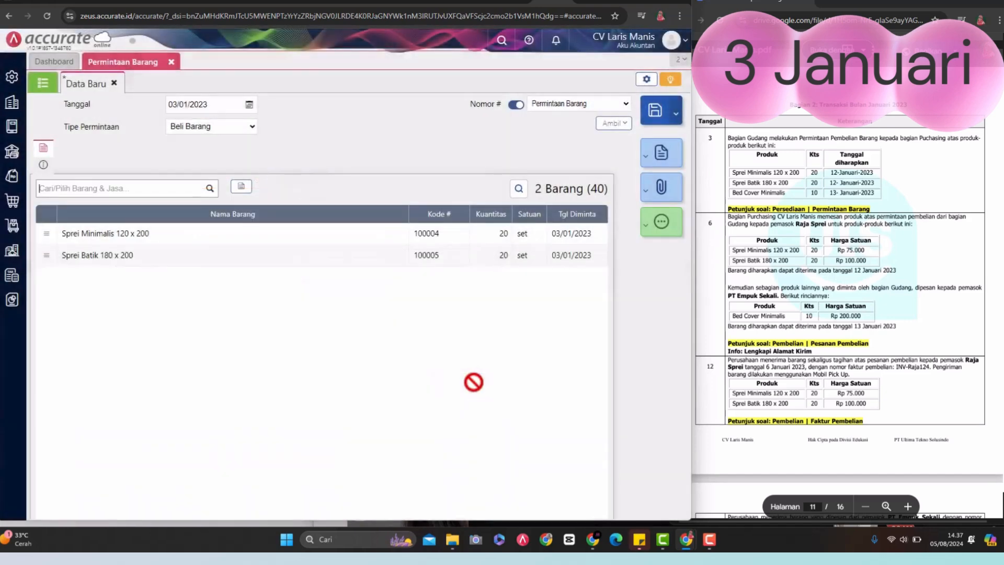
Step: Add the item Bed Cover Minimalis to the goods request with a quantity of 10
left_click(164, 192)
type("bed cover")
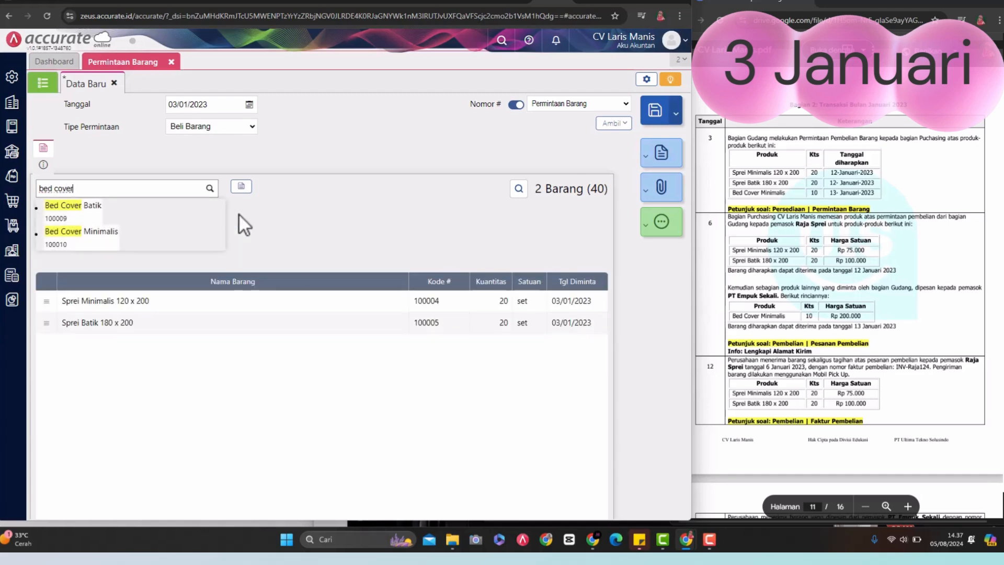
left_click(87, 235)
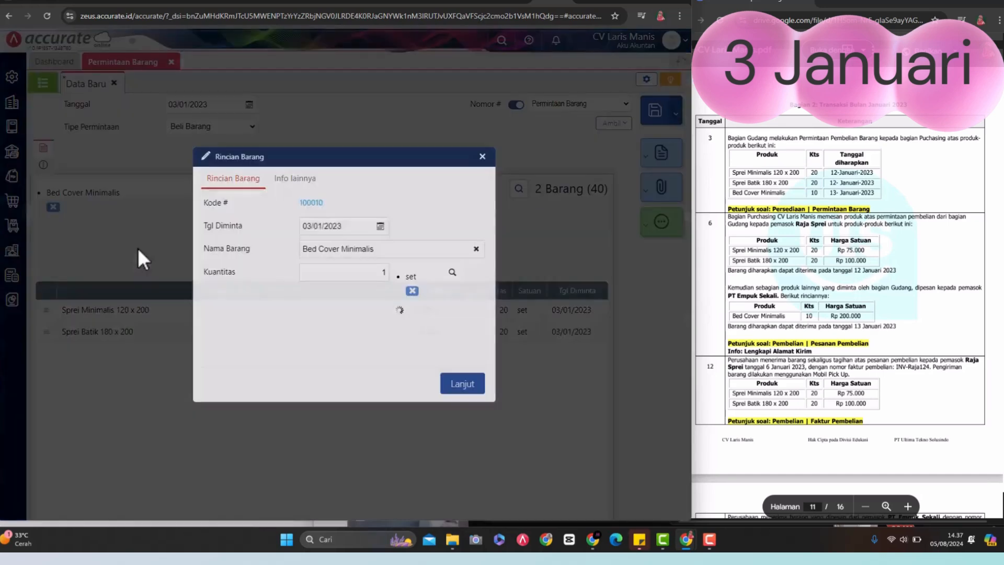
left_click(330, 274)
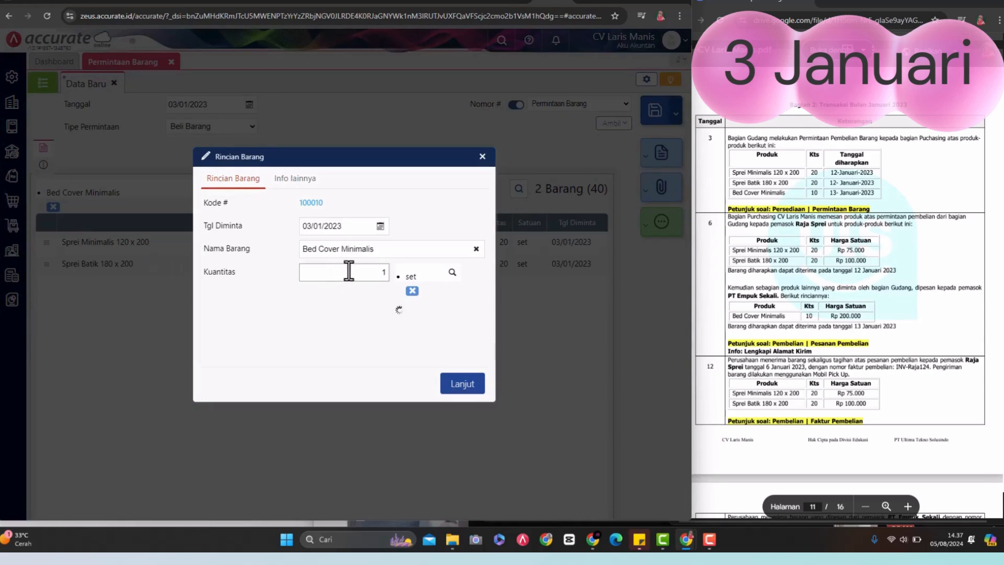
type("10")
left_click(464, 386)
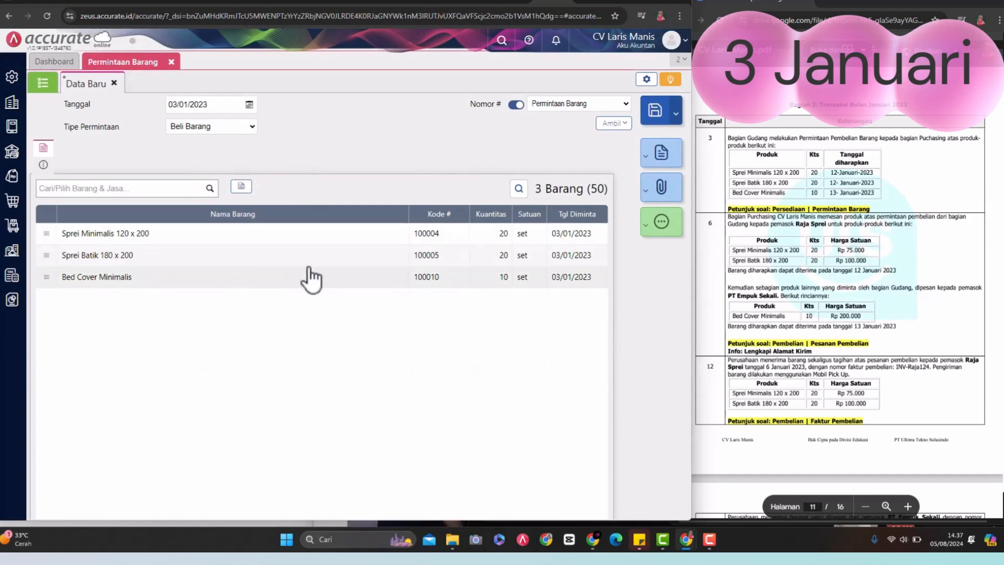
Step: Check the details of the Sprei Minimalis 120 x 200 line and save the goods request
left_click(152, 235)
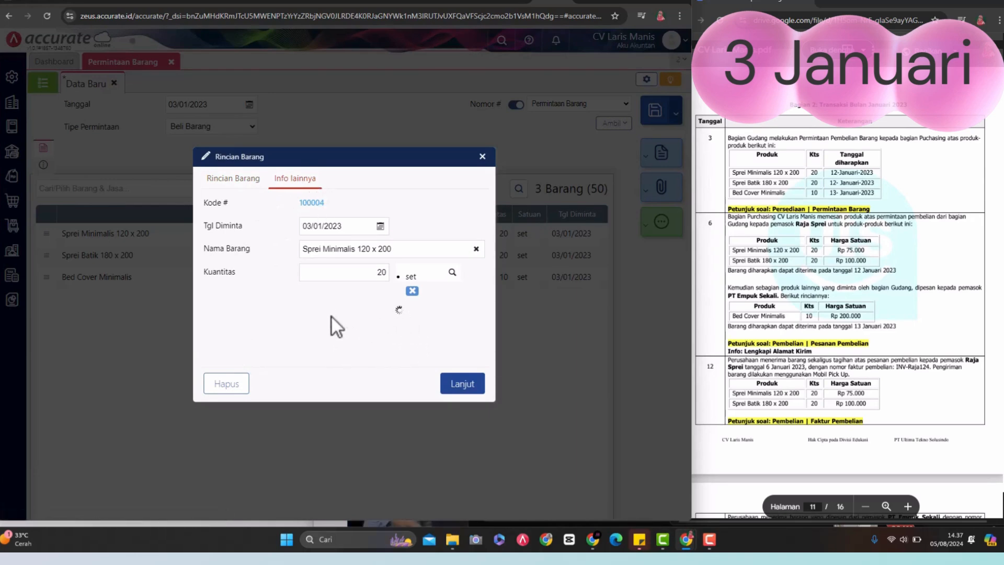
left_click(245, 182)
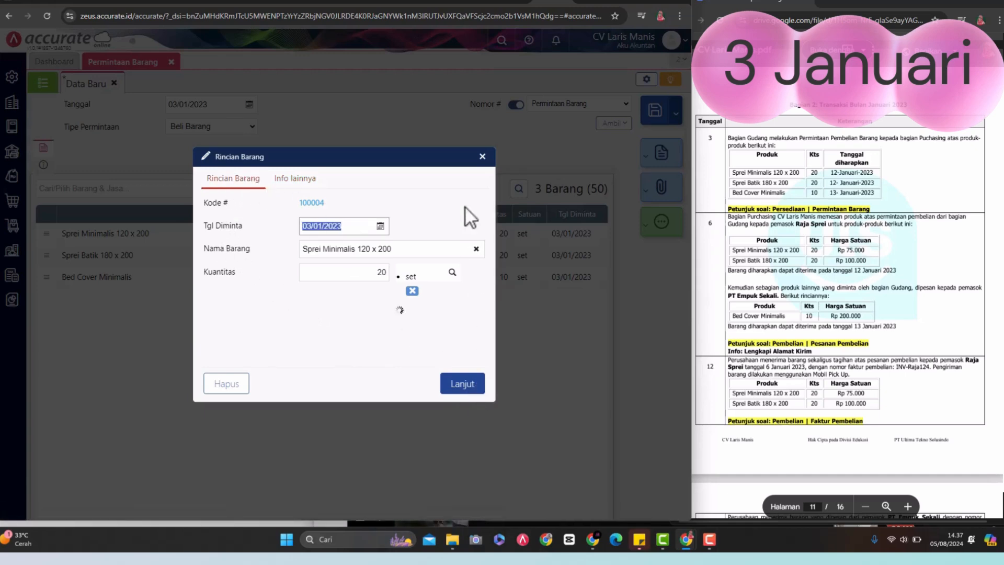
left_click(482, 156)
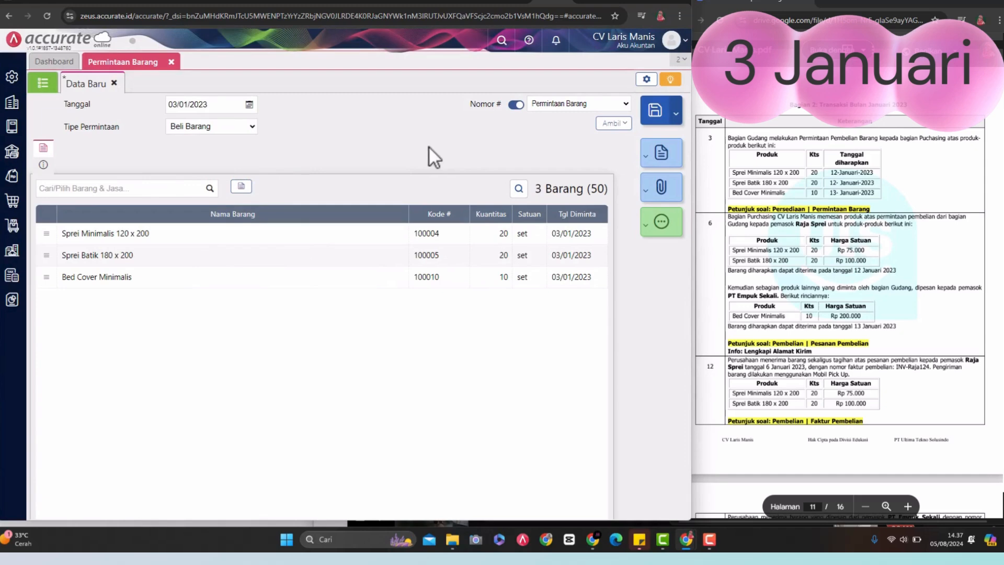
left_click(653, 115)
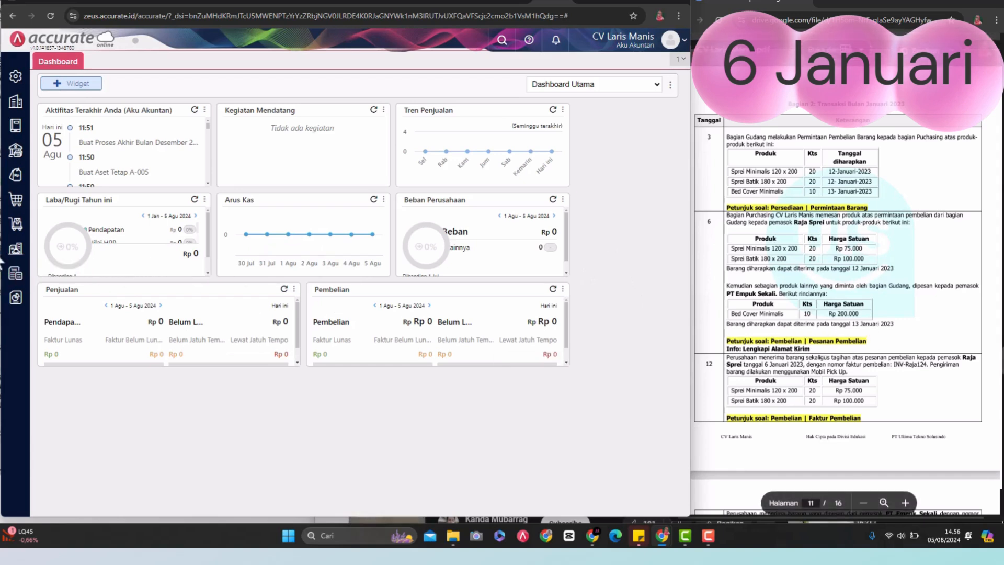
Step: Start a new purchase order (Pesanan Pembelian) with Raja Sprei as the supplier
left_click(24, 205)
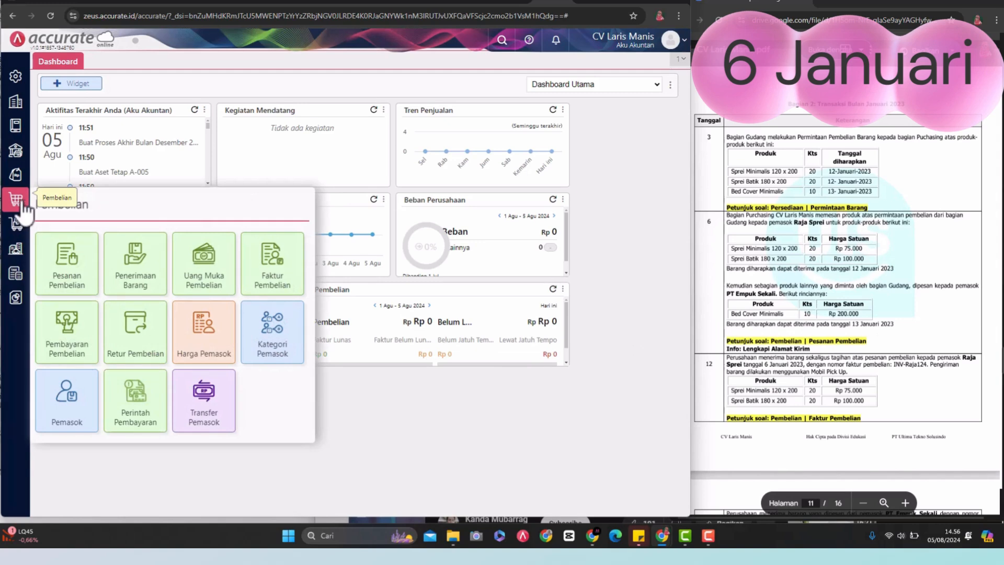
left_click(71, 271)
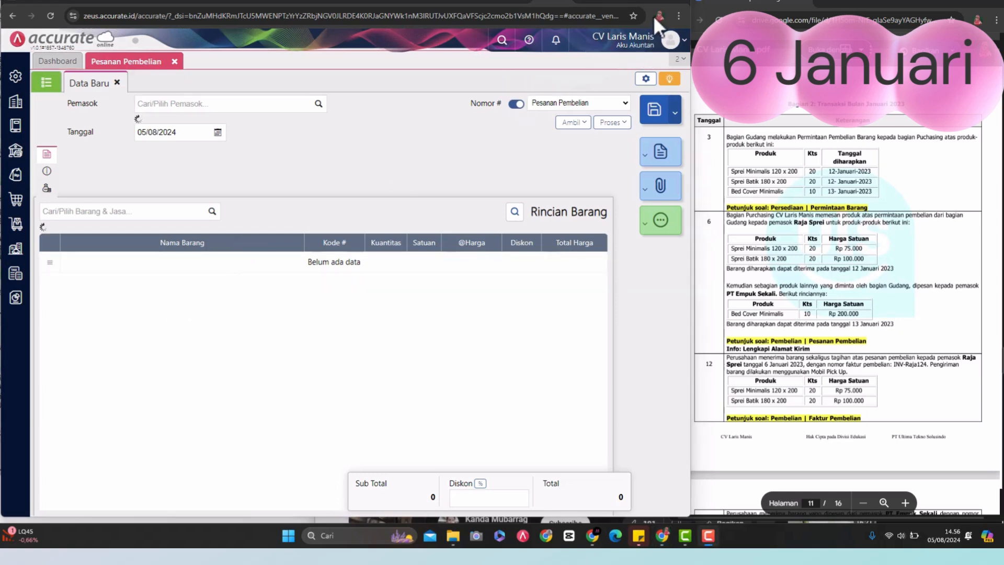
left_click(320, 104)
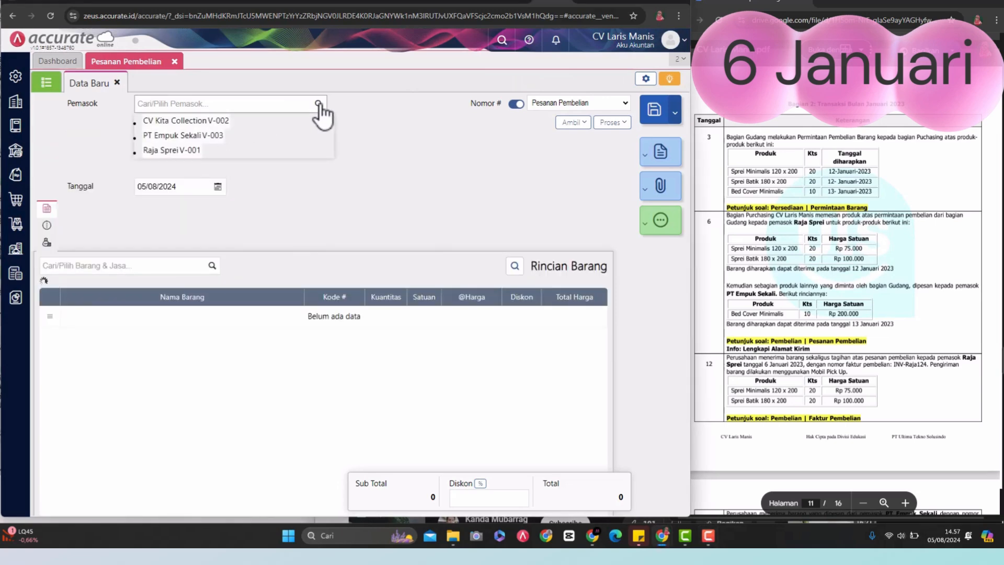
left_click(172, 151)
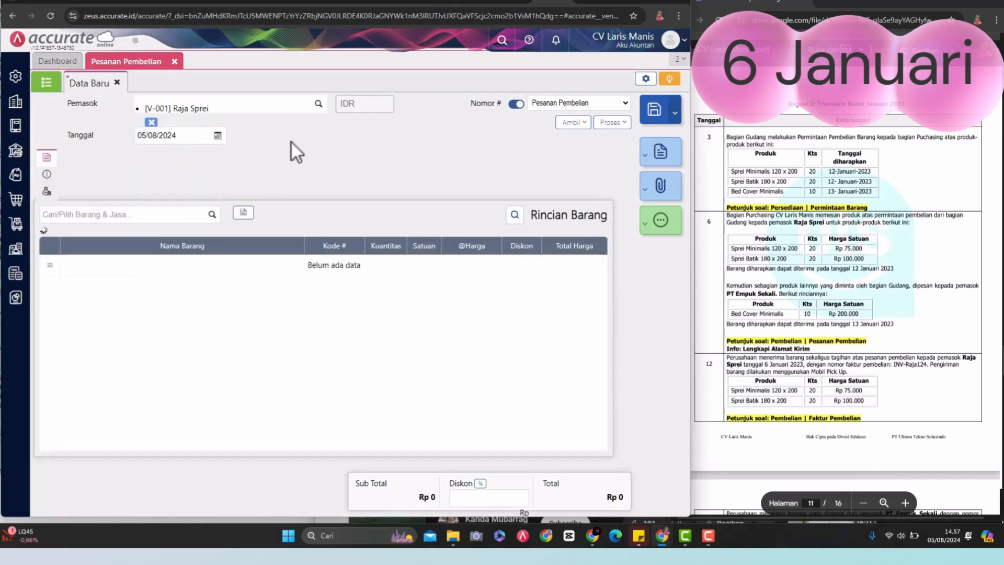
Step: Set the purchase order date to 06/01/2023
left_click(178, 137)
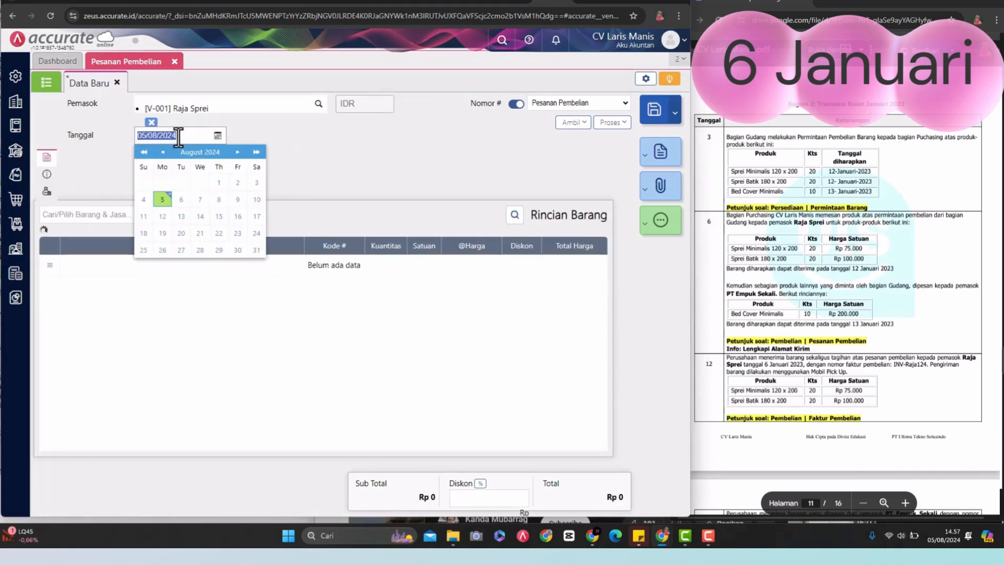
left_click(178, 137)
key("ctrl+a")
key("BackSpace")
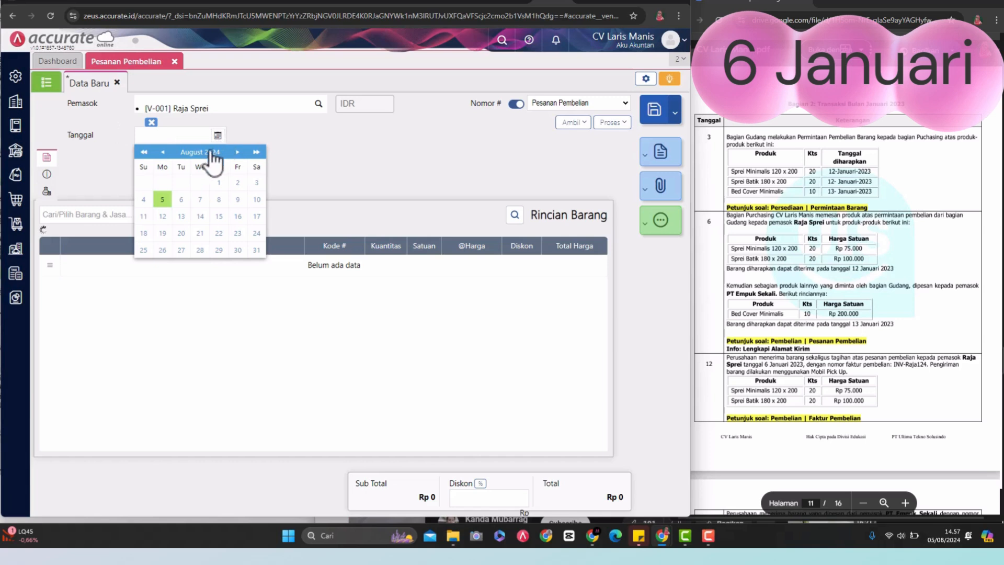
left_click(153, 156)
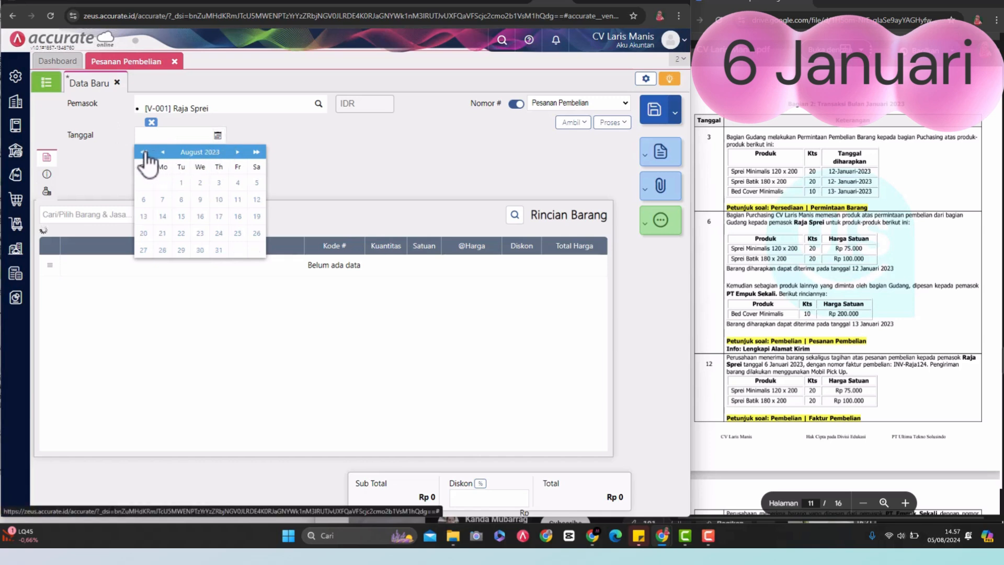
left_click(163, 152)
left_click(163, 152)
left_click(163, 152)
left_click(163, 152)
left_click(164, 152)
left_click(163, 152)
left_click(163, 152)
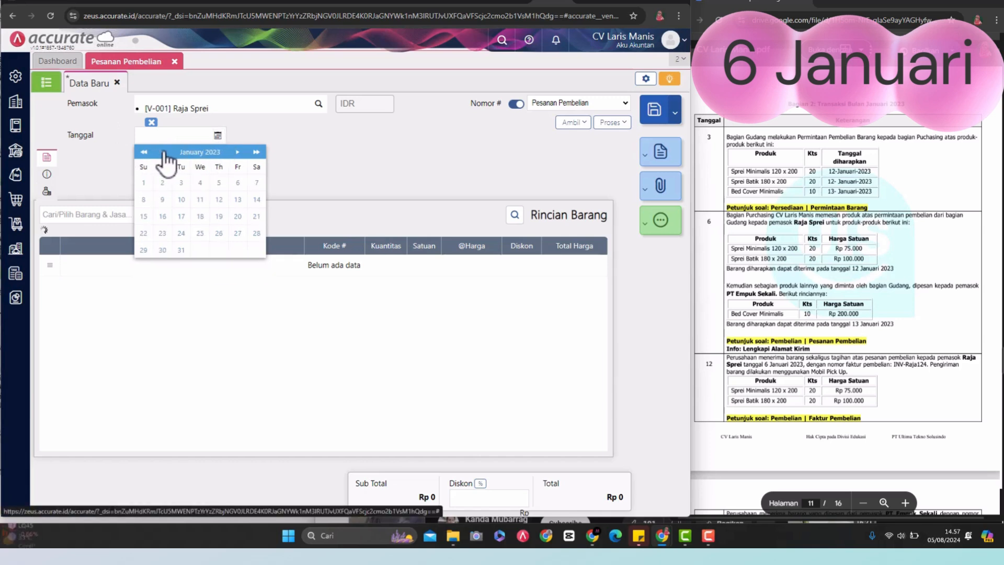
left_click(238, 182)
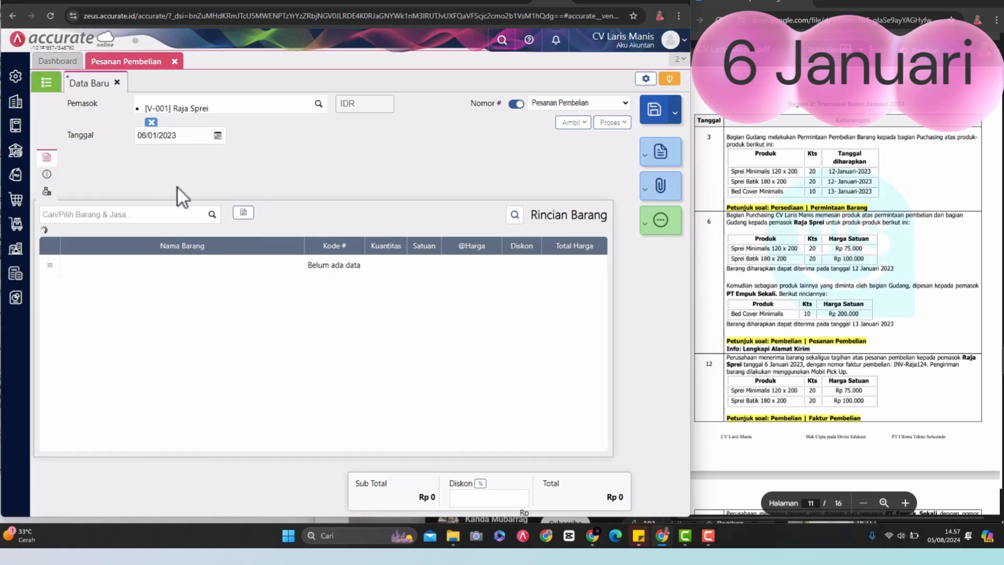
Step: Copy Sprei Minimalis 120 x 200 and Sprei Batik 180 x 200 from the 3 January goods request into the order, leaving out Bed Cover Minimalis
left_click(586, 123)
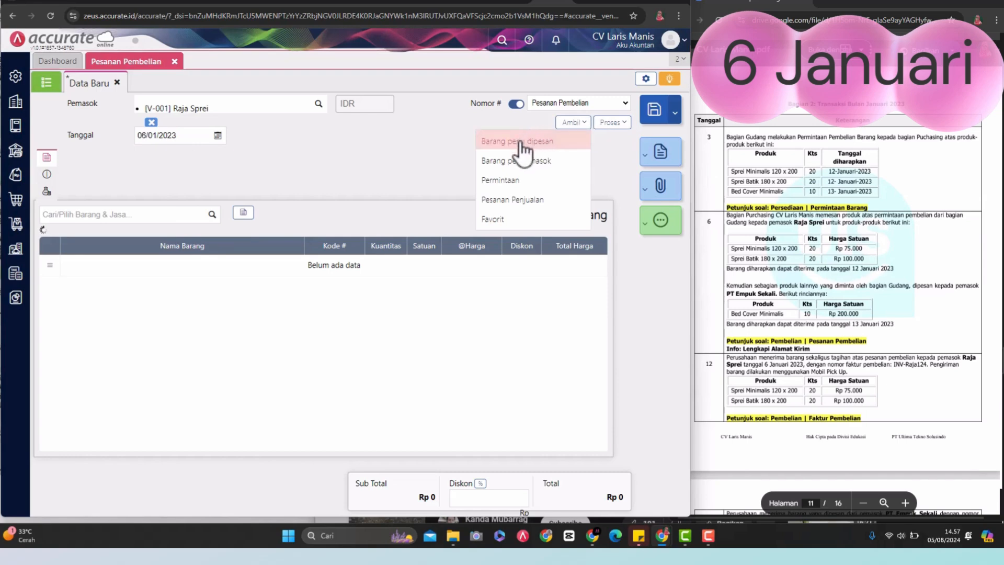
left_click(492, 181)
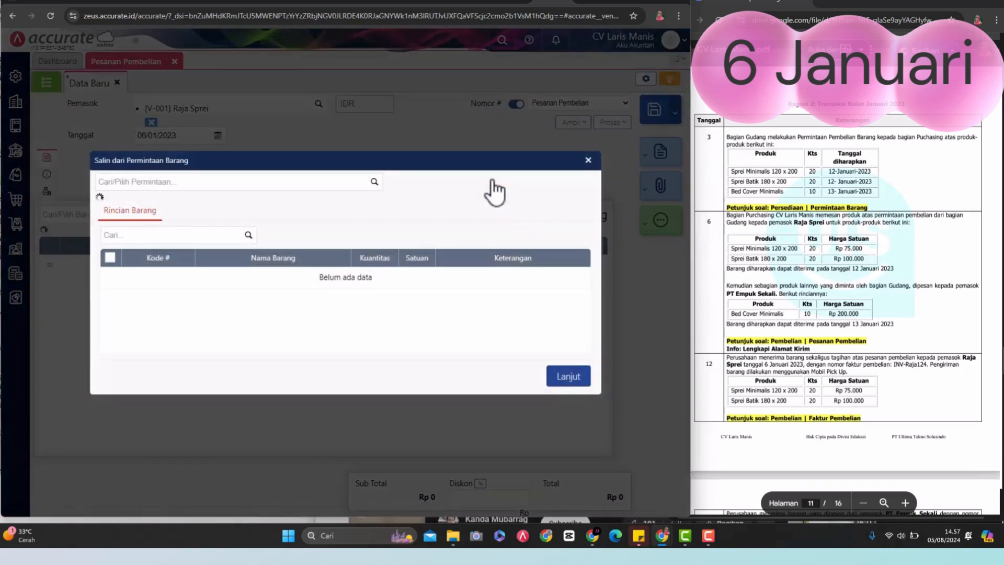
left_click(374, 182)
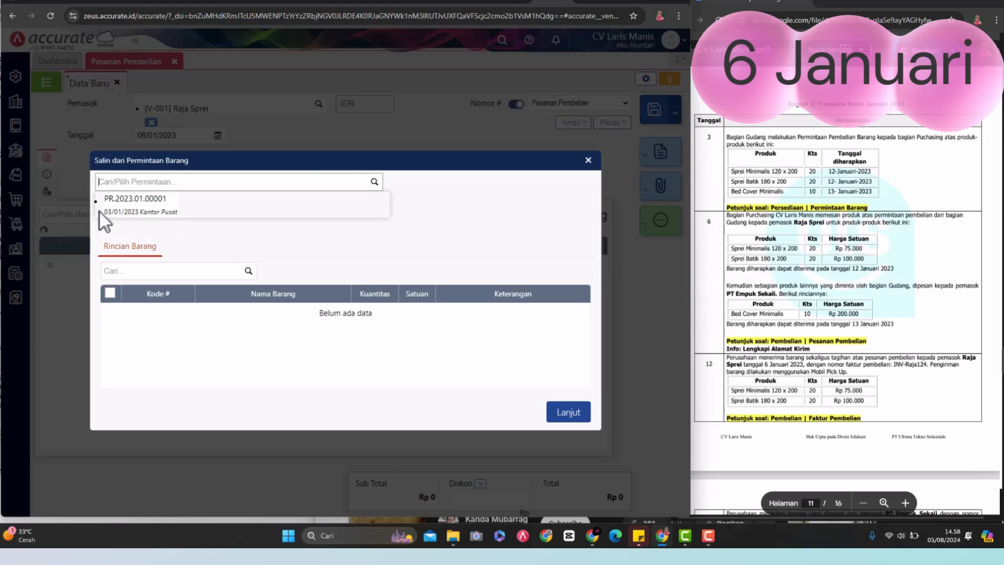
left_click(149, 211)
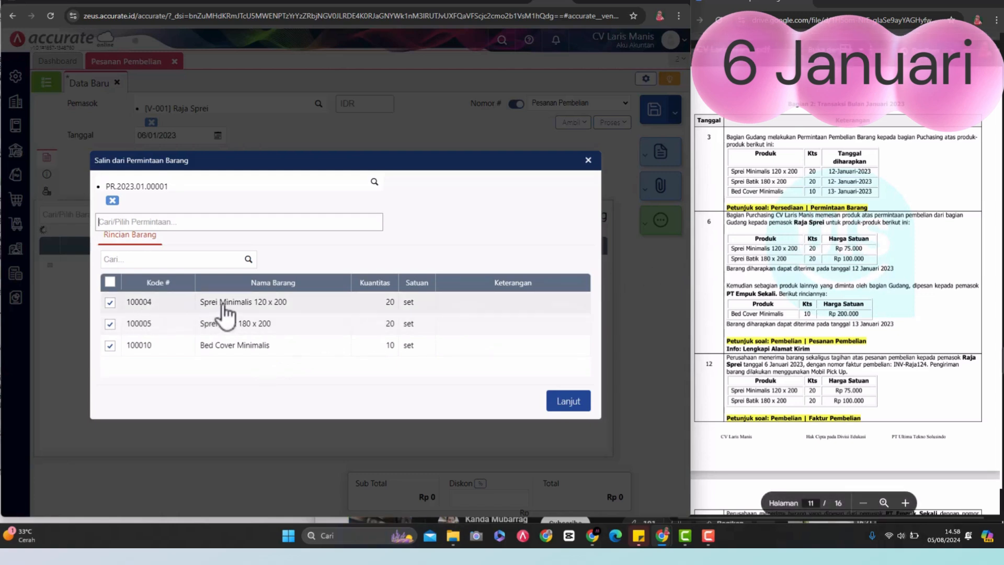
left_click(110, 346)
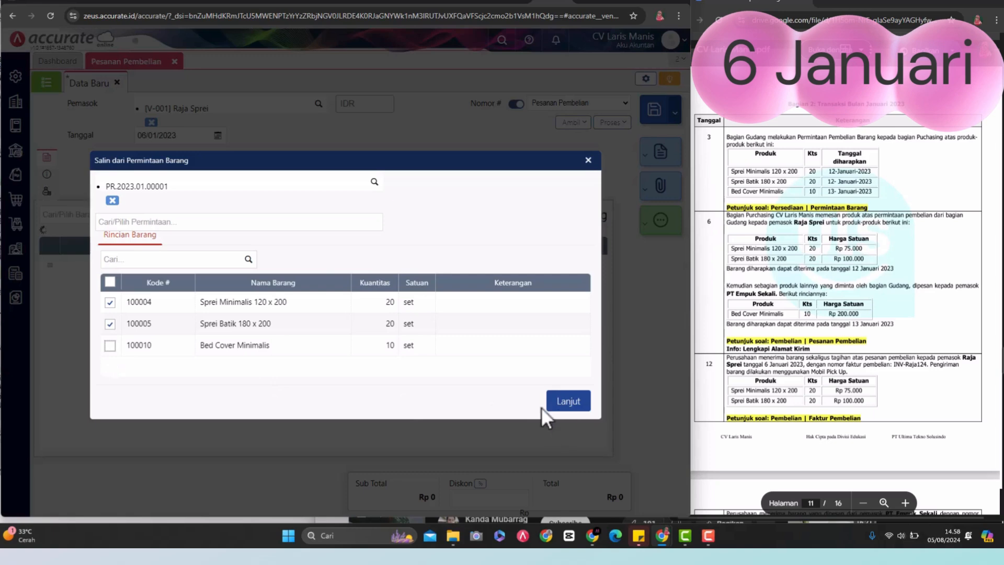
left_click(566, 402)
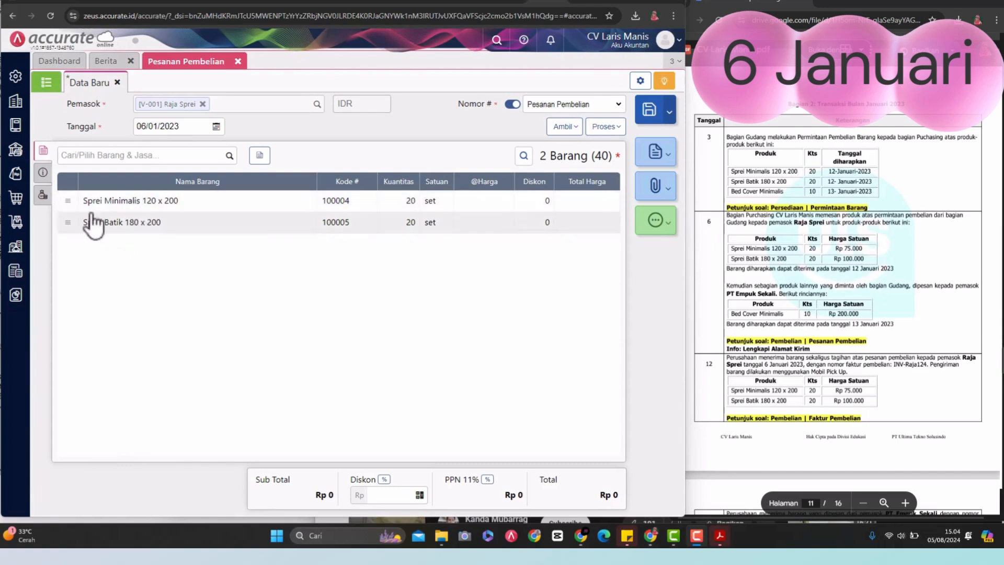
Step: Copy the company address from the company data table in the assignment PDF into the order's shipping address (Alamat Kirim)
left_click(49, 174)
left_click(188, 214)
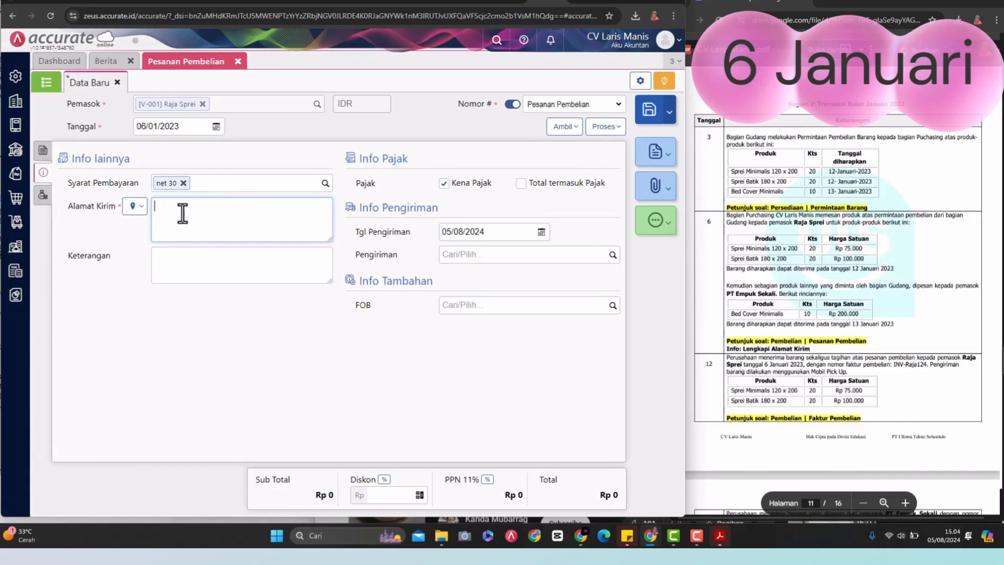
scroll(783, 270, "up", 15)
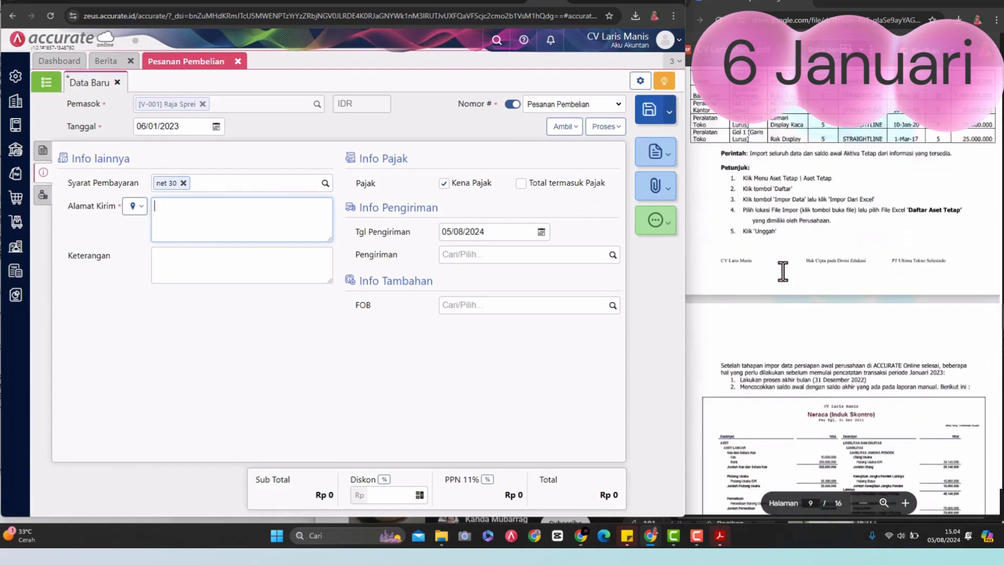
scroll(783, 270, "up", 20)
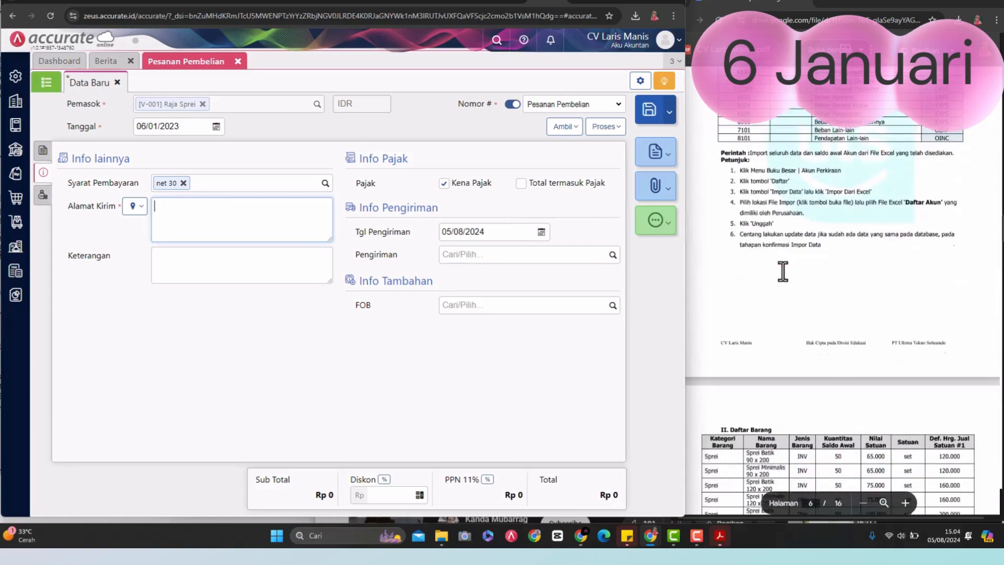
scroll(783, 270, "up", 20)
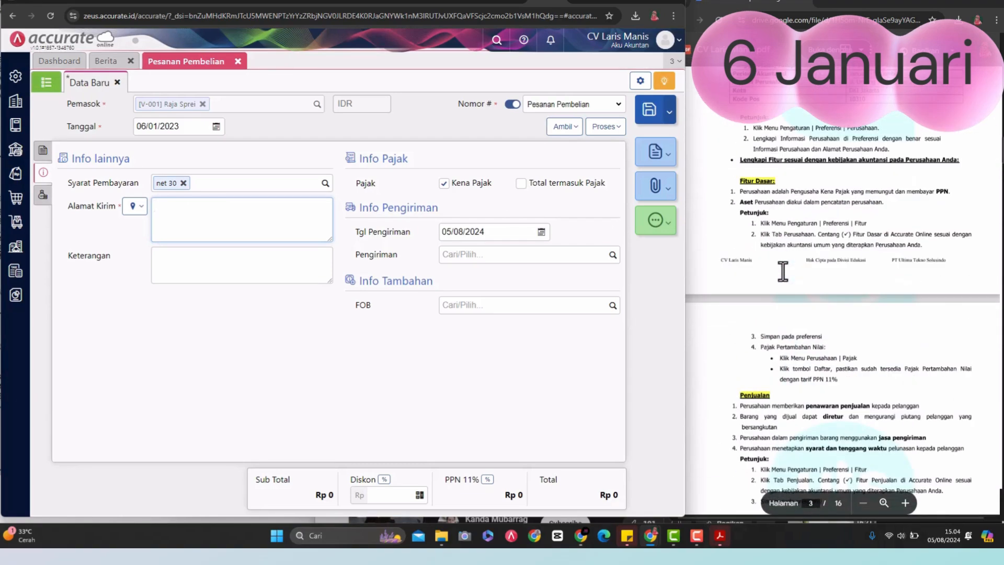
scroll(782, 271, "up", 5)
scroll(783, 271, "up", 3)
scroll(783, 270, "down", 8)
scroll(924, 277, "up", 1)
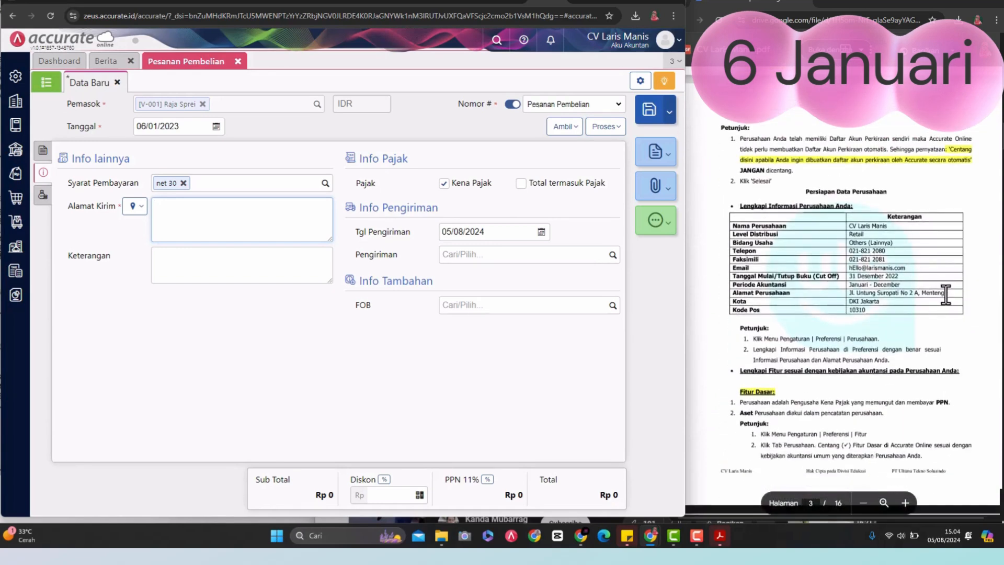
left_click(944, 294)
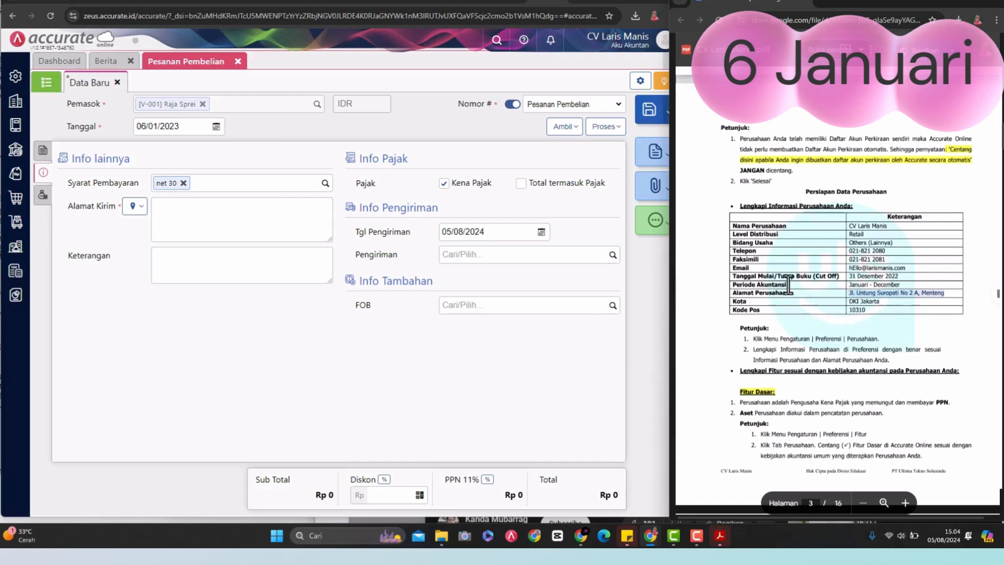
left_click(230, 222)
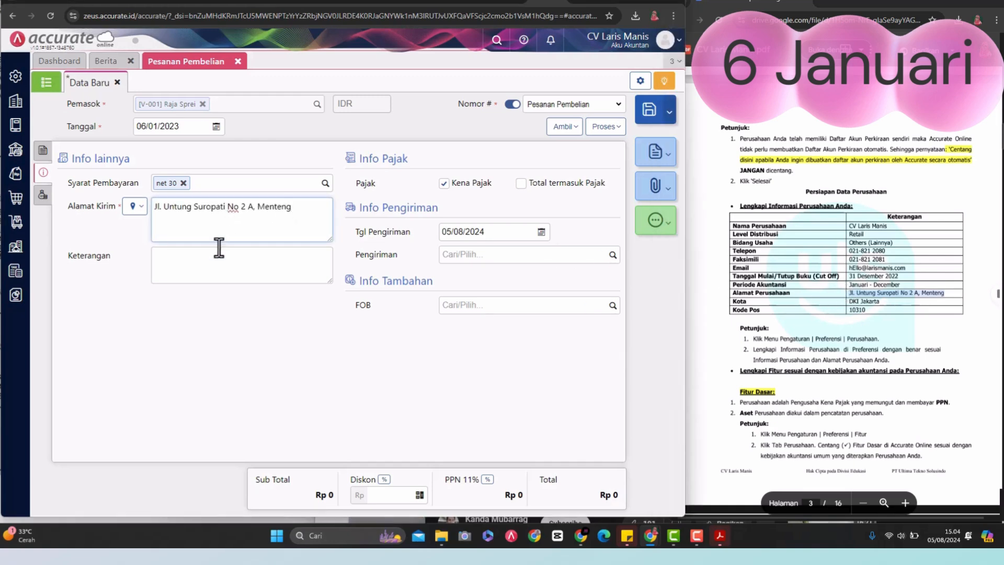
Step: Copy the words "permintaan pembelian" from the 6 January transaction in the PDF into the order's description (Keterangan)
left_click(194, 263)
scroll(771, 262, "down", 20)
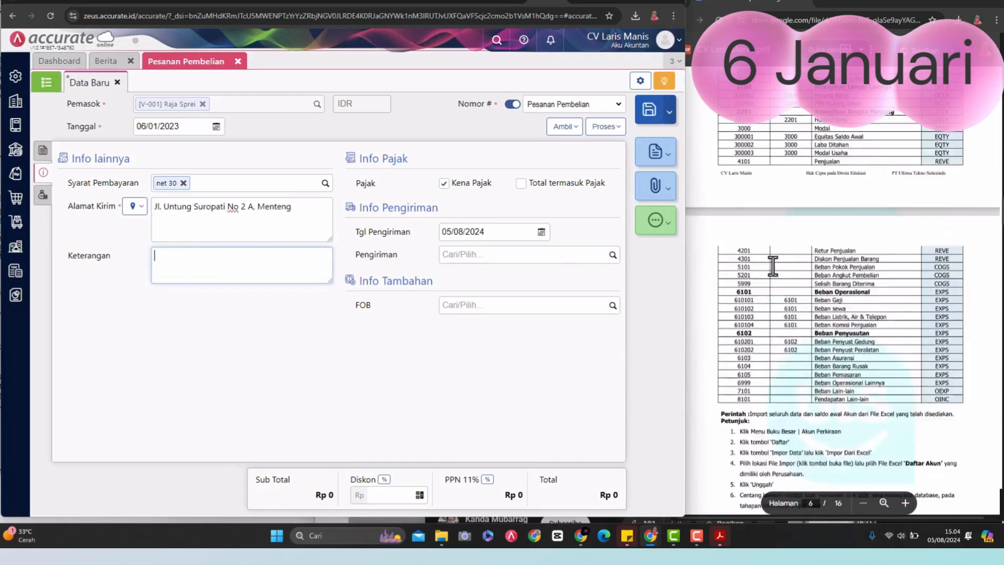
scroll(774, 266, "down", 20)
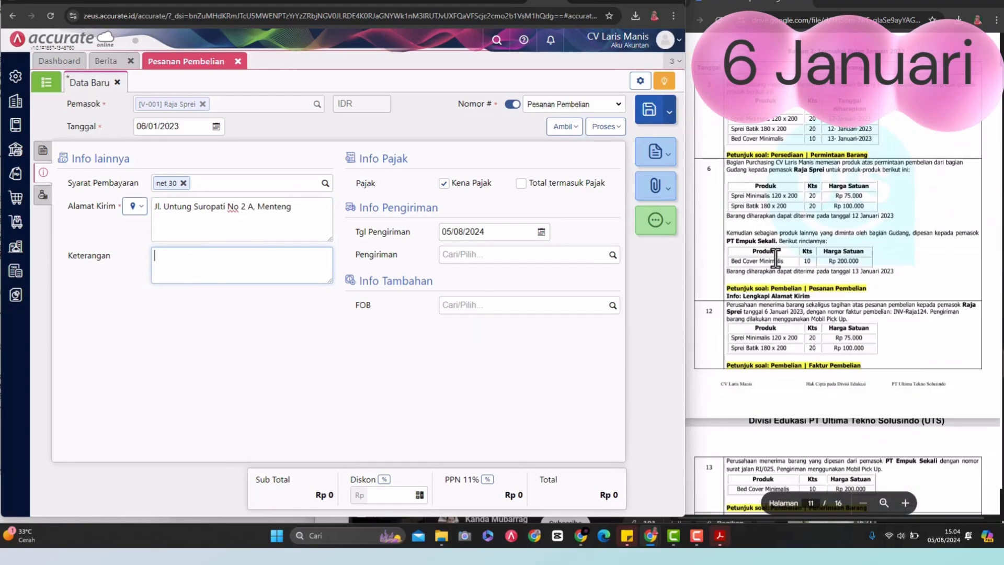
scroll(776, 257, "down", 10)
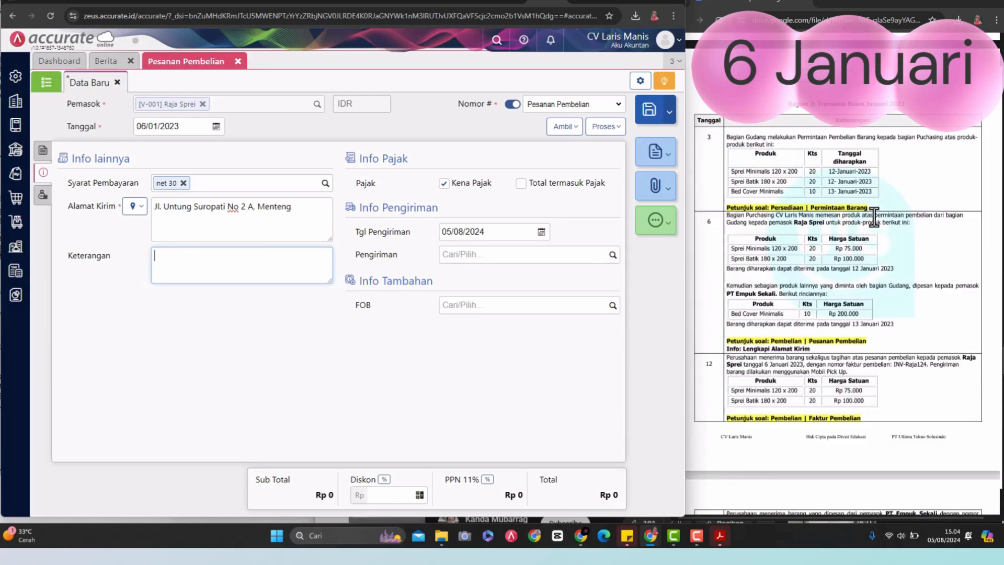
left_click(875, 217)
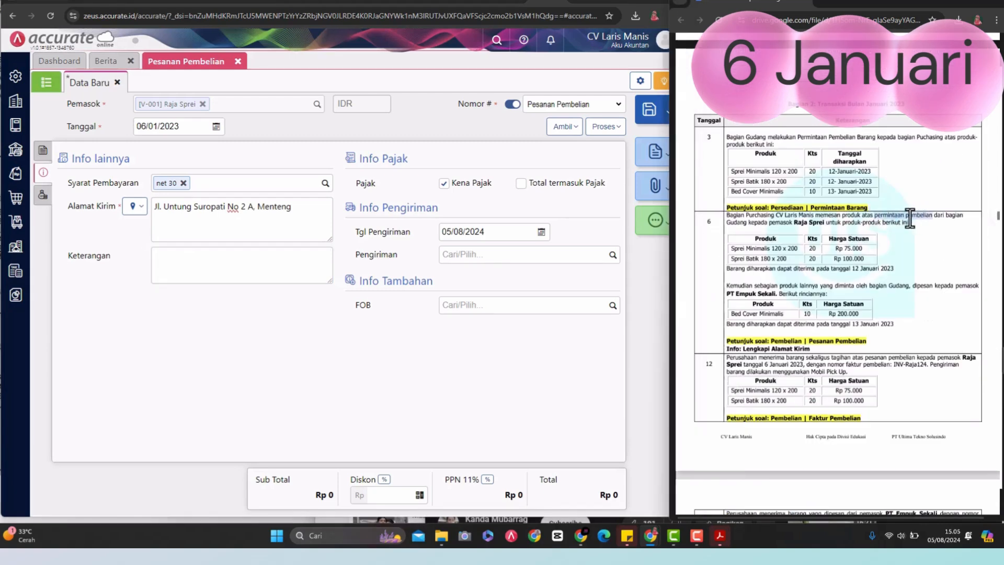
left_click(255, 262)
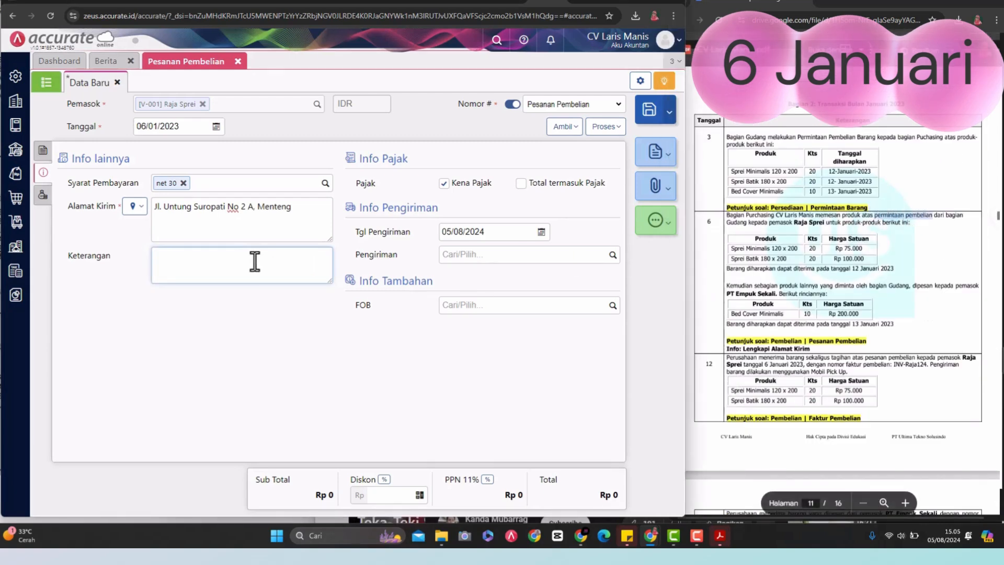
type("permintaan pembelian")
left_click(271, 306)
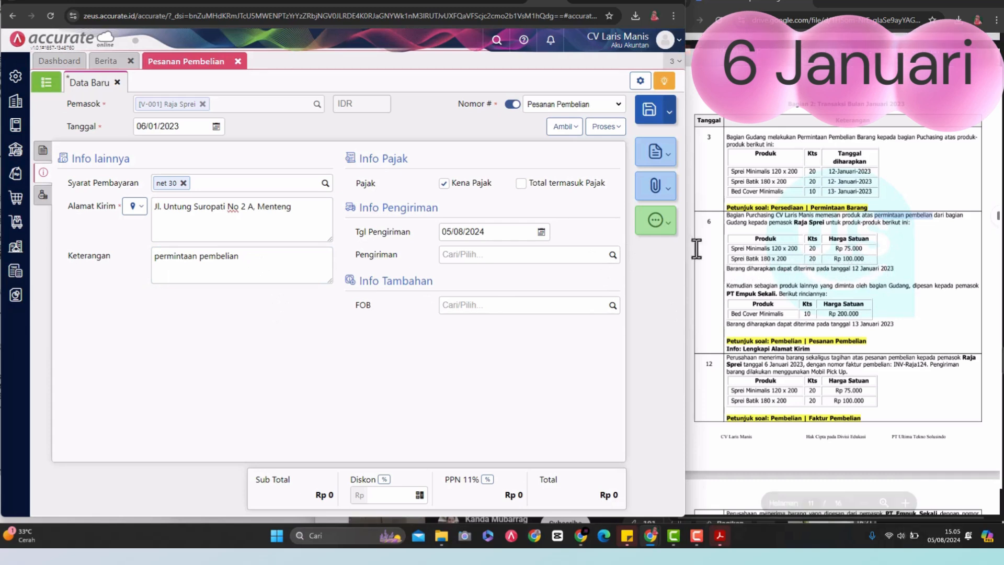
Step: Set the order's delivery date (Tgl Pengiriman) to 12/01/2023
left_click(541, 232)
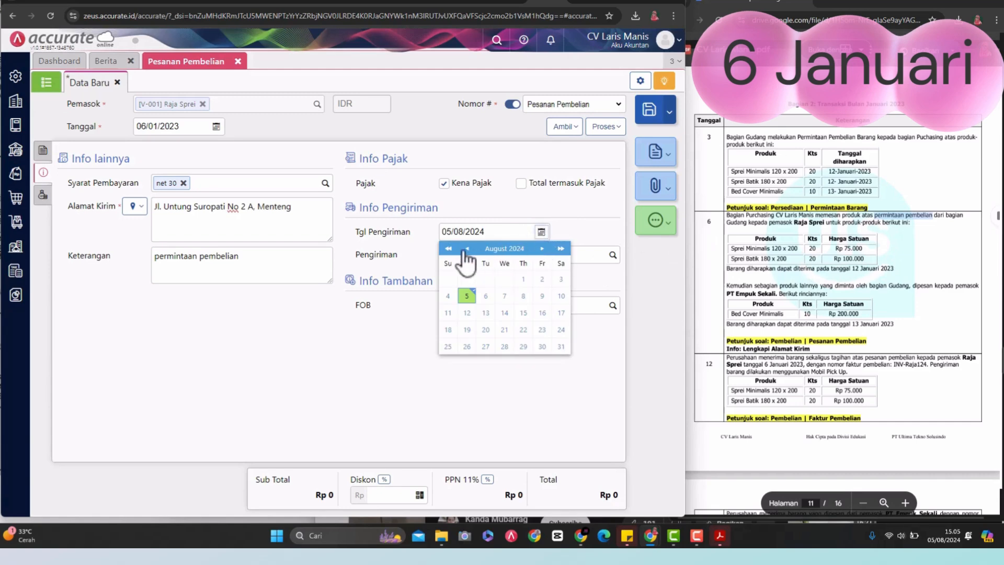
left_click(448, 249)
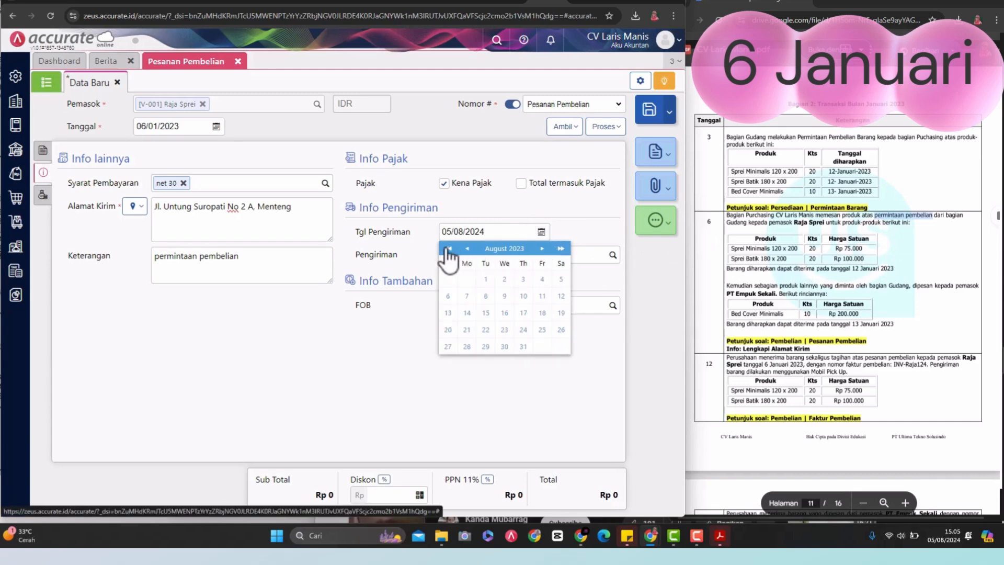
left_click(467, 249)
left_click(468, 249)
left_click(468, 249)
left_click(467, 249)
left_click(467, 249)
left_click(467, 248)
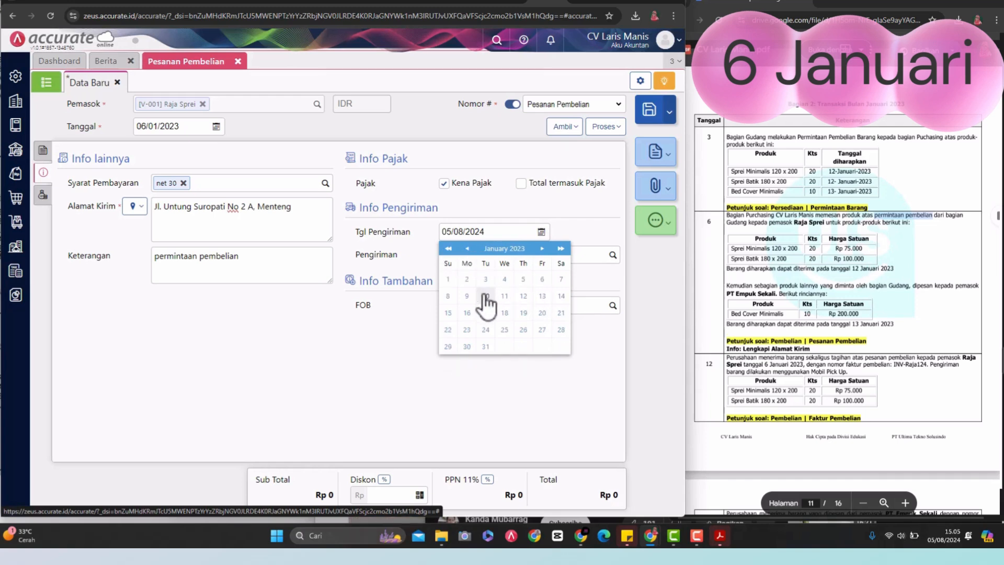
left_click(523, 296)
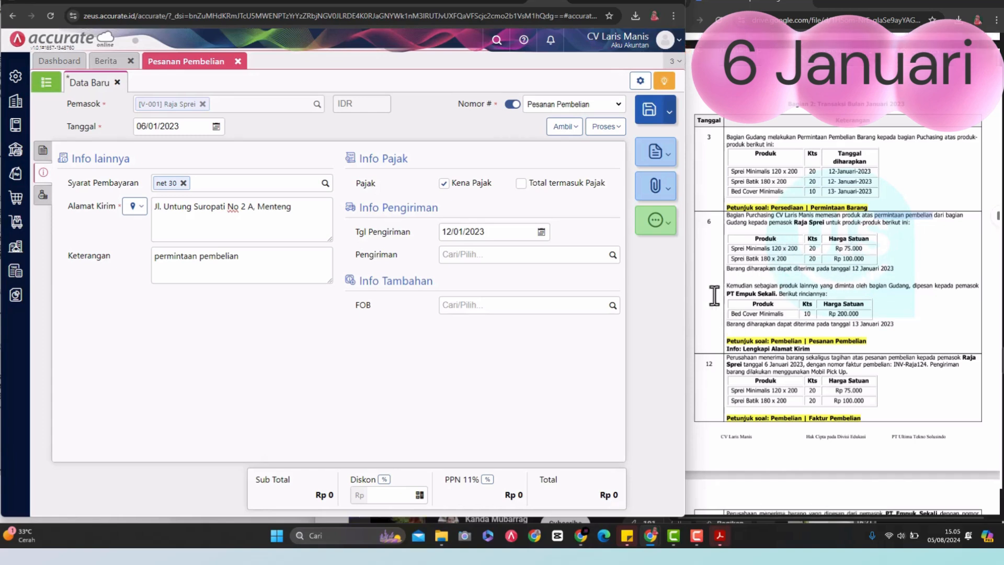
Step: Check the order's remaining information sections and save the Raja Sprei purchase order
left_click(42, 196)
left_click(41, 172)
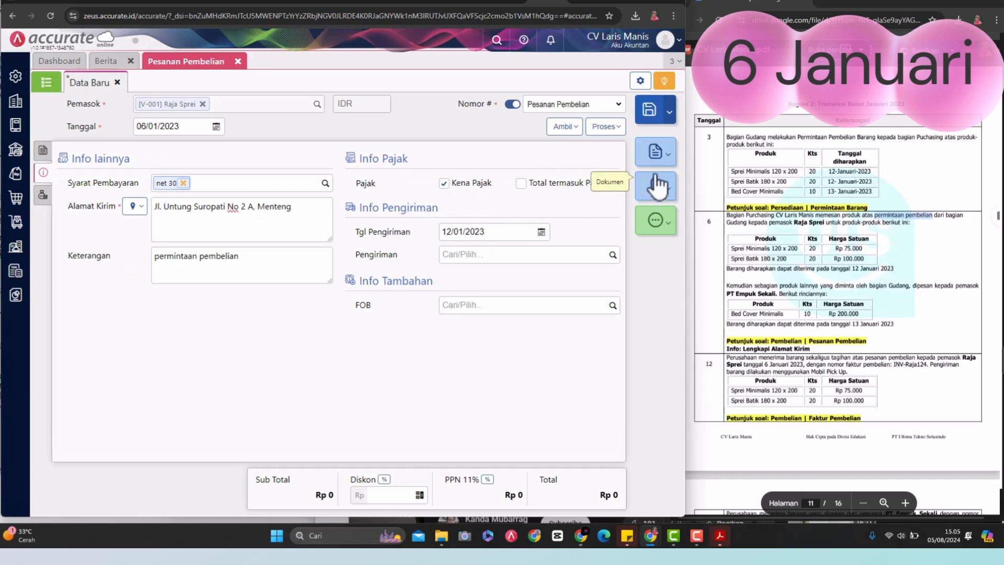
left_click(650, 116)
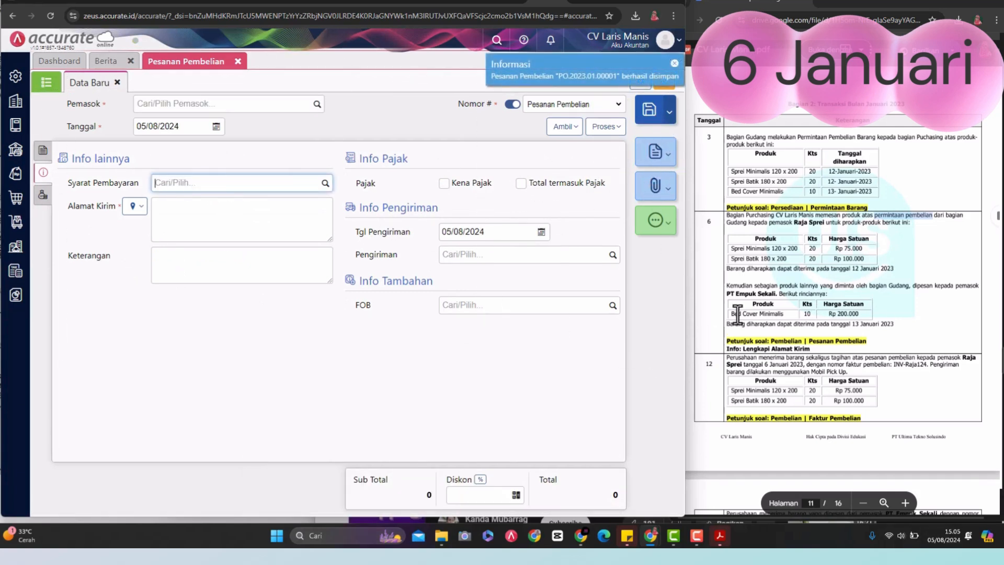
Step: Choose PT Empuk Sekali as the supplier of the new purchase order and set its date to 06/01/2023
left_click(316, 104)
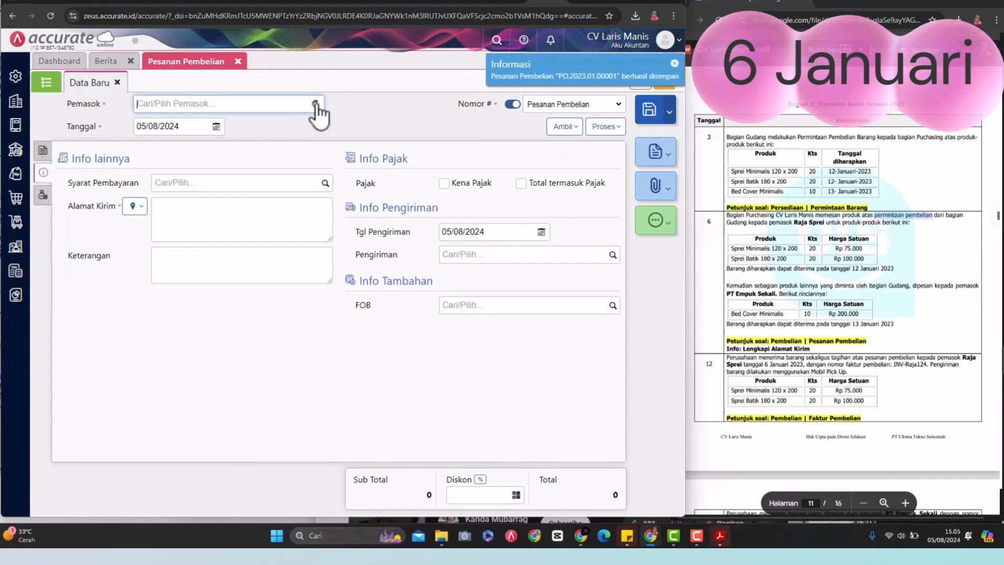
left_click(209, 145)
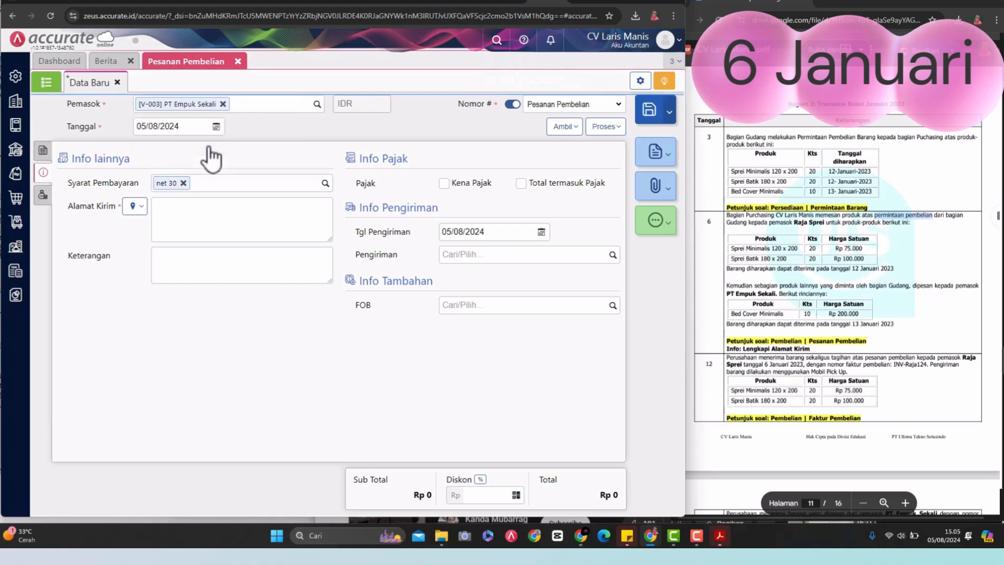
left_click(192, 126)
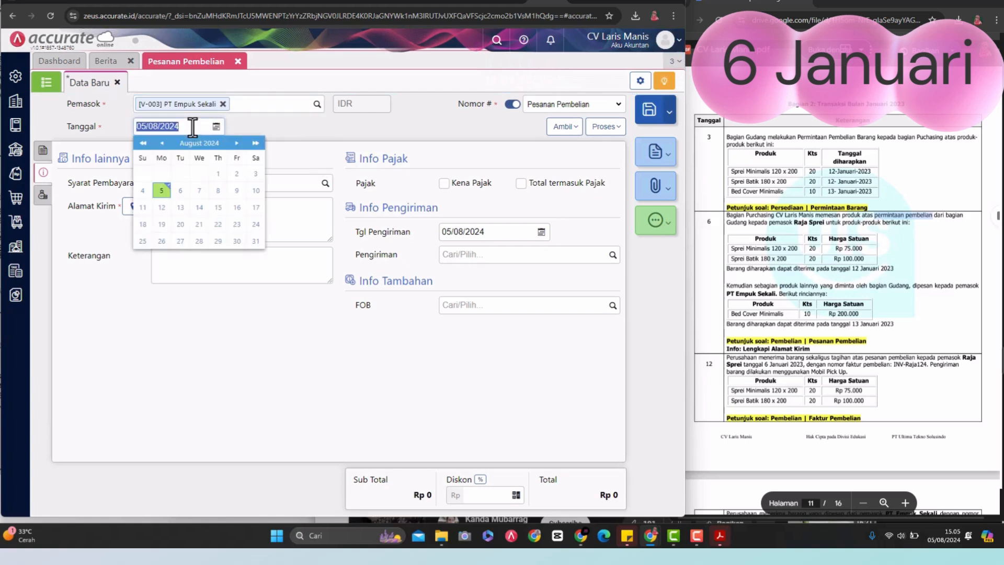
left_click(193, 126)
key("BackSpace")
key("BackSpace")
key("BackSpace")
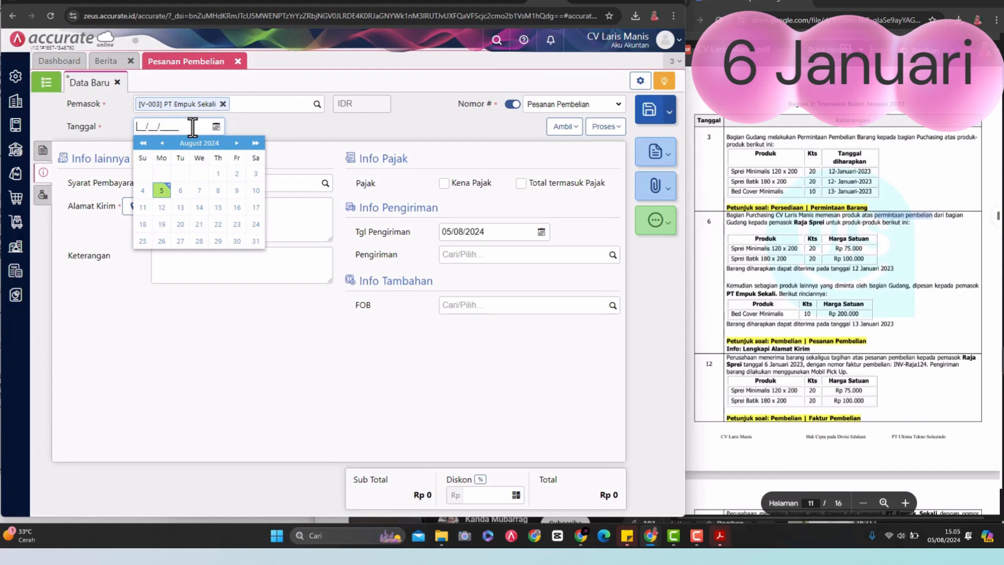
left_click(143, 143)
left_click(161, 143)
left_click(162, 142)
left_click(162, 142)
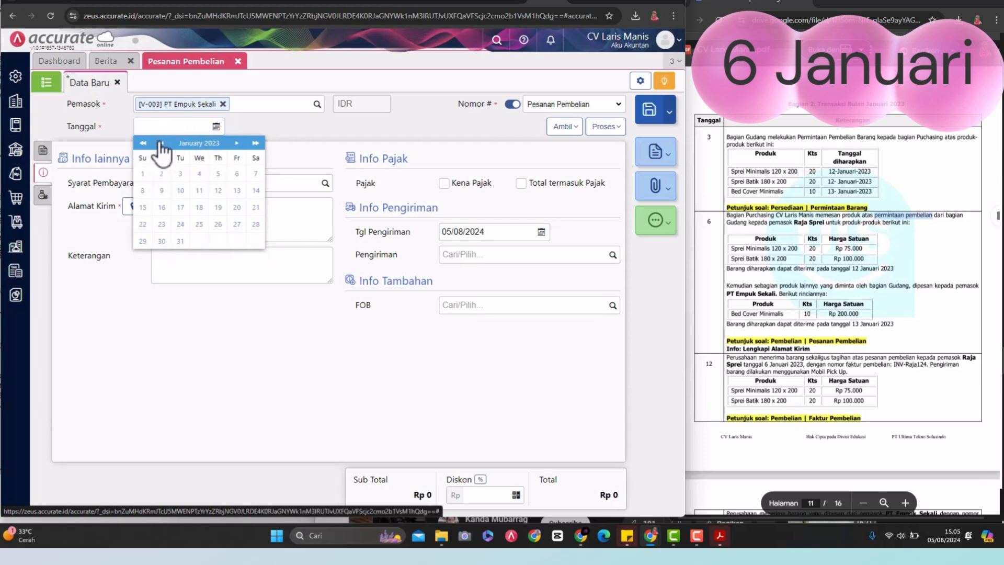
left_click(237, 173)
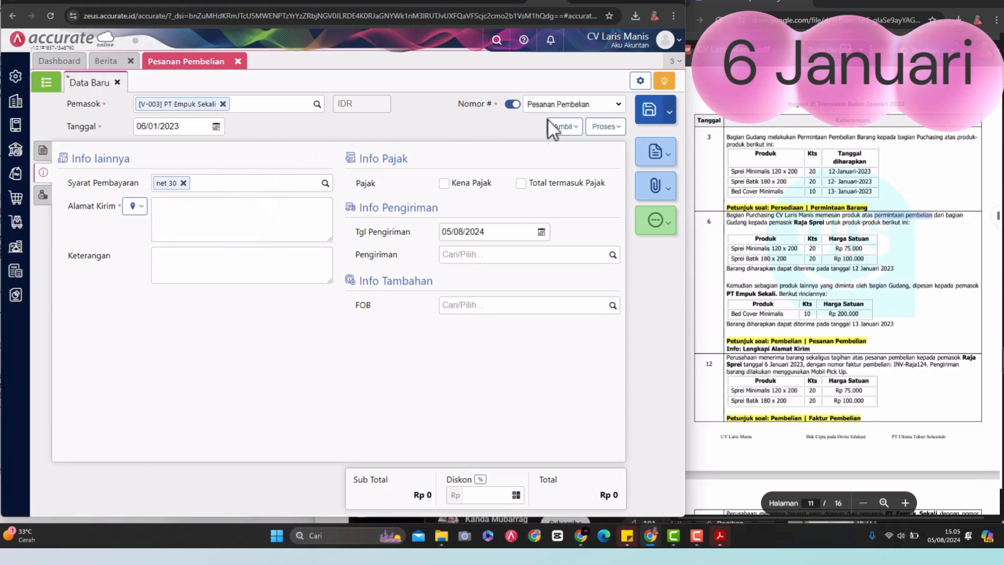
Step: Copy the Bed Cover Minimalis item into the order from the purchase request dated 03/01/2023
left_click(569, 128)
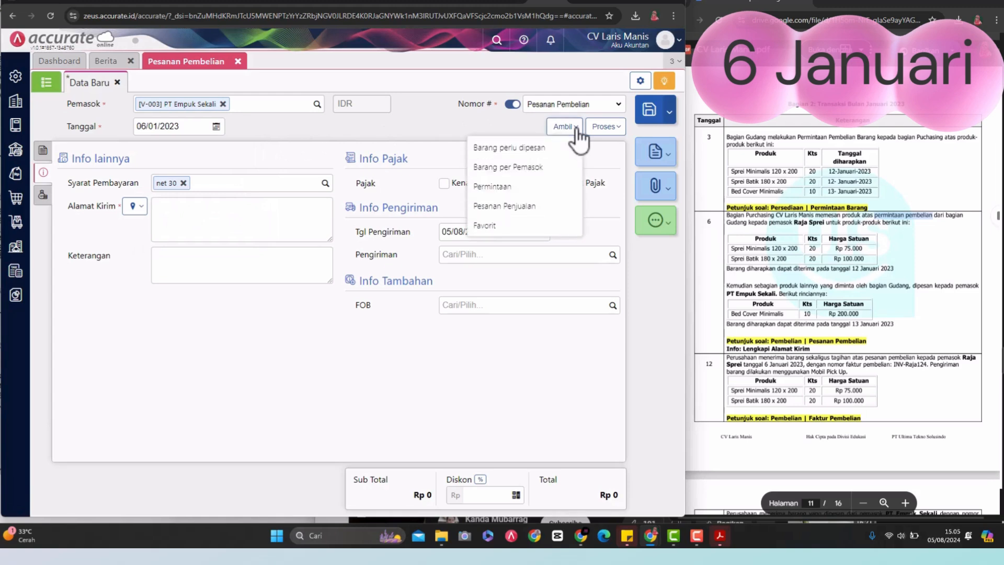
left_click(499, 186)
left_click(372, 187)
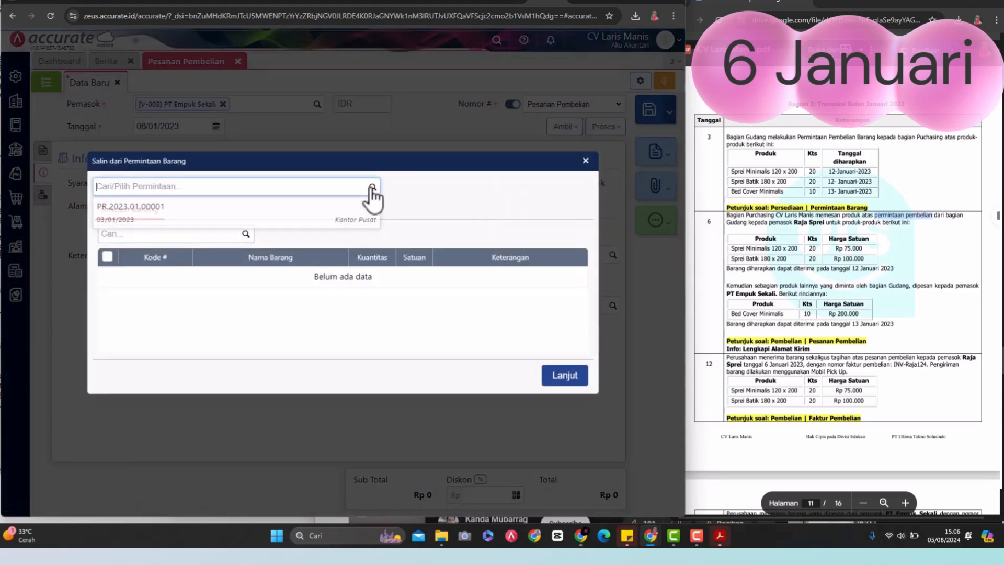
left_click(257, 215)
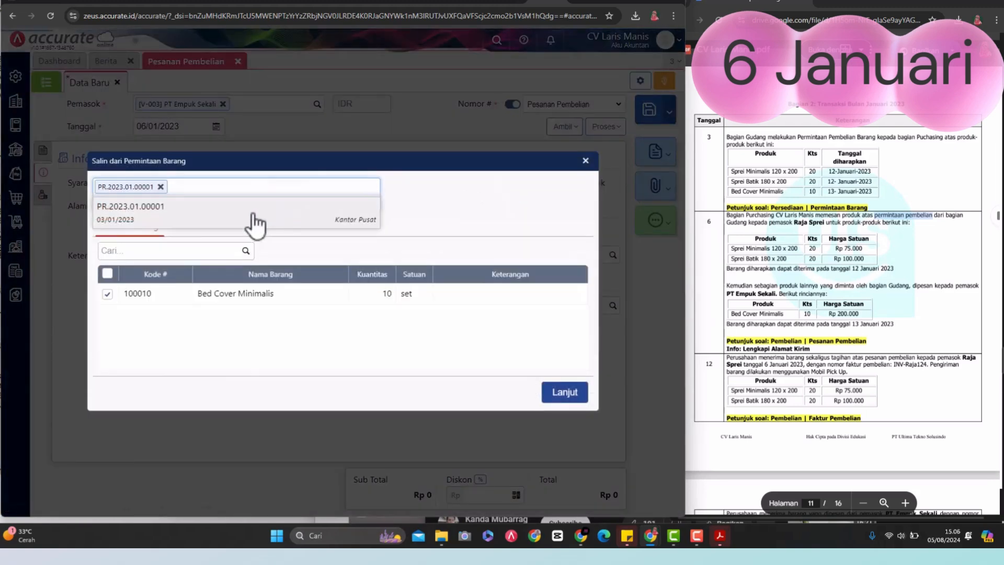
left_click(562, 395)
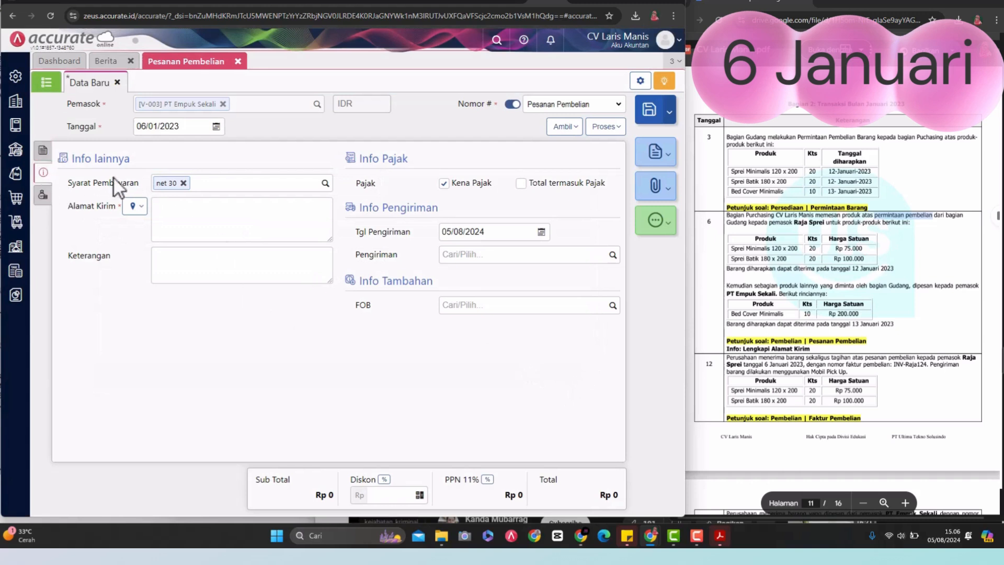
Step: Fill the order's description (Keterangan) with "permintaan pembelian" and leave the shipping address (Alamat Kirim) empty
left_click(194, 207)
type("permintaan pembelian")
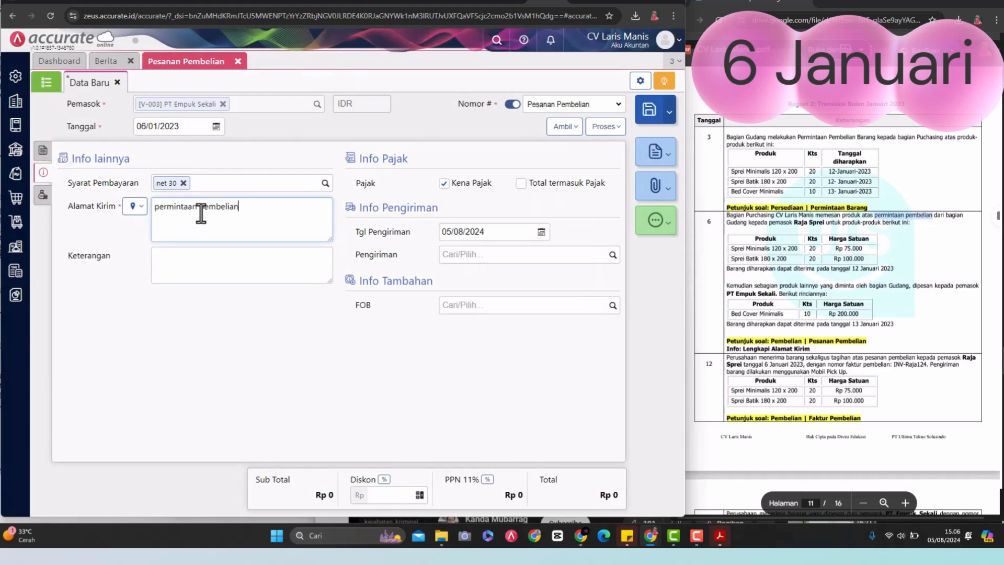
left_click(195, 267)
type("permintaan pembelian")
left_click_drag(245, 208, 135, 206)
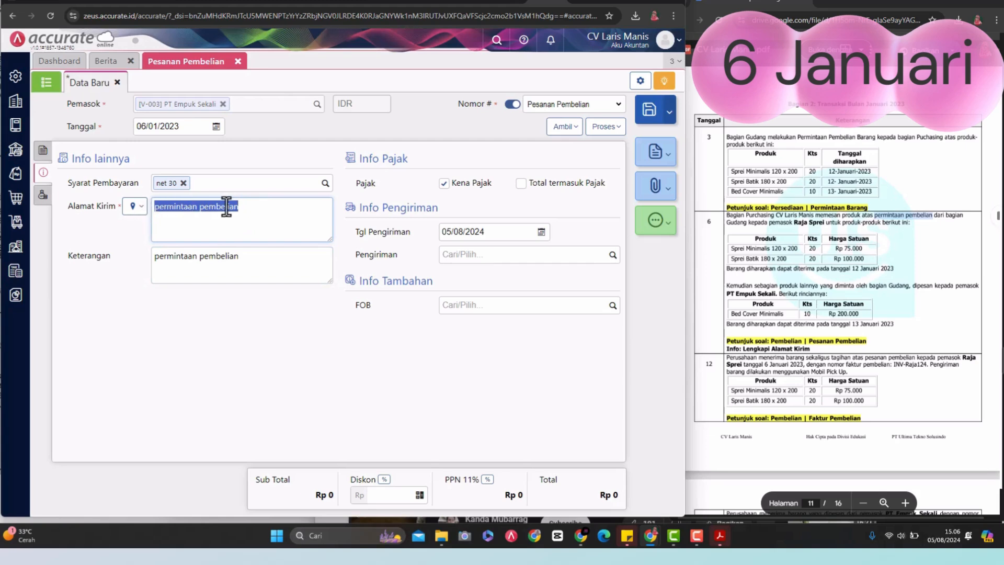
key("BackSpace")
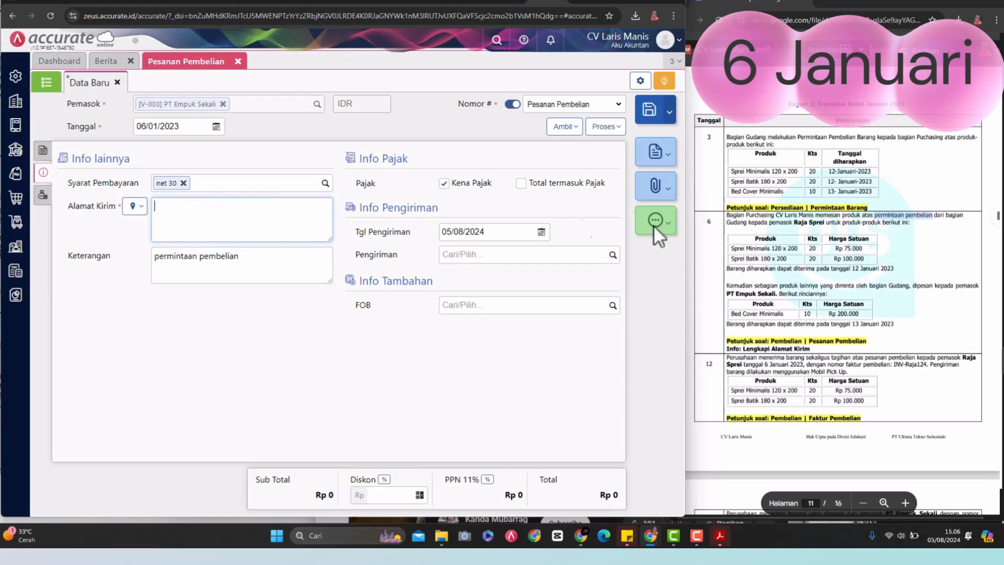
Step: Copy the company address from the PDF's company data table into the PT Empuk Sekali order's shipping address (Alamat Kirim)
scroll(854, 264, "up", 20)
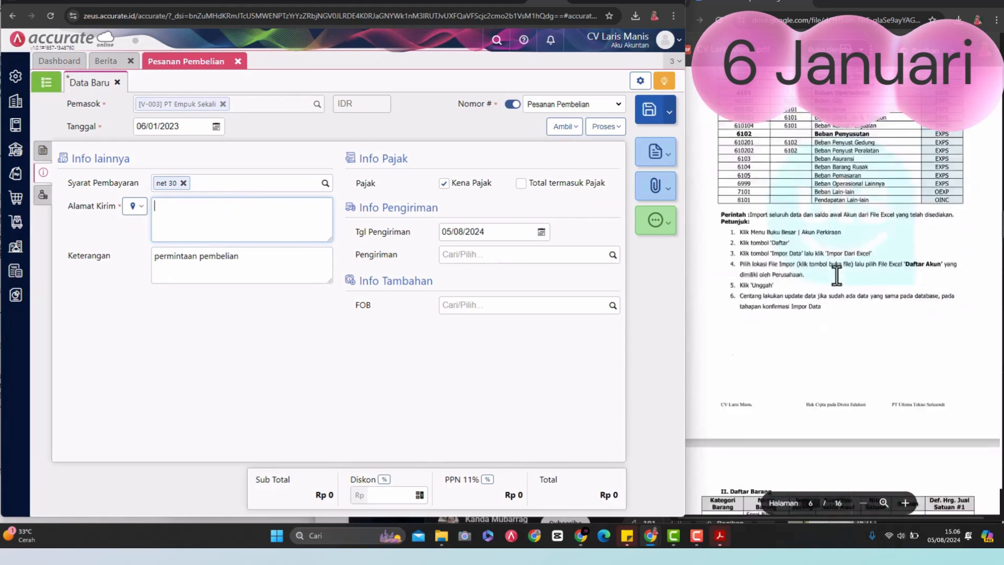
scroll(835, 277, "up", 10)
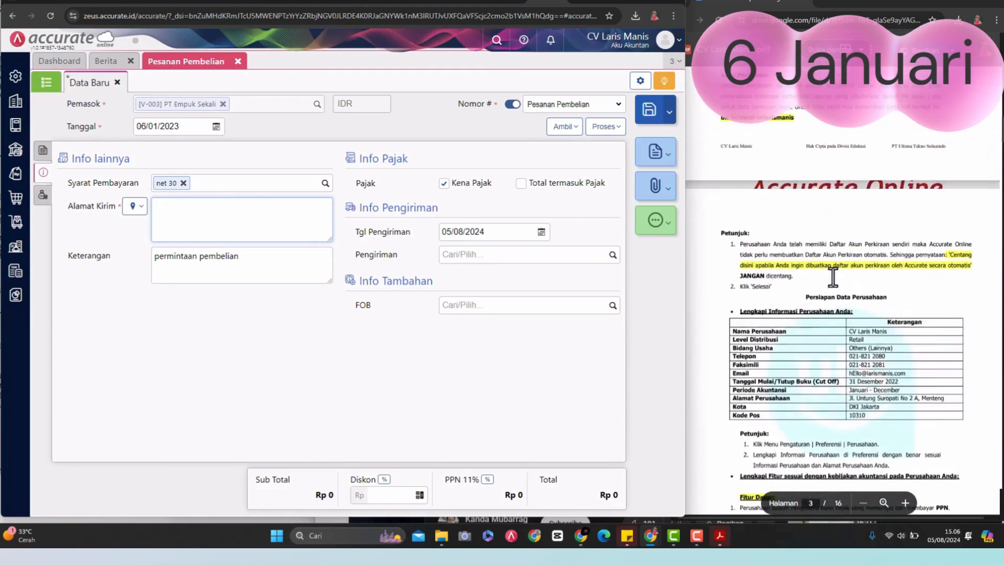
left_click_drag(947, 293, 849, 296)
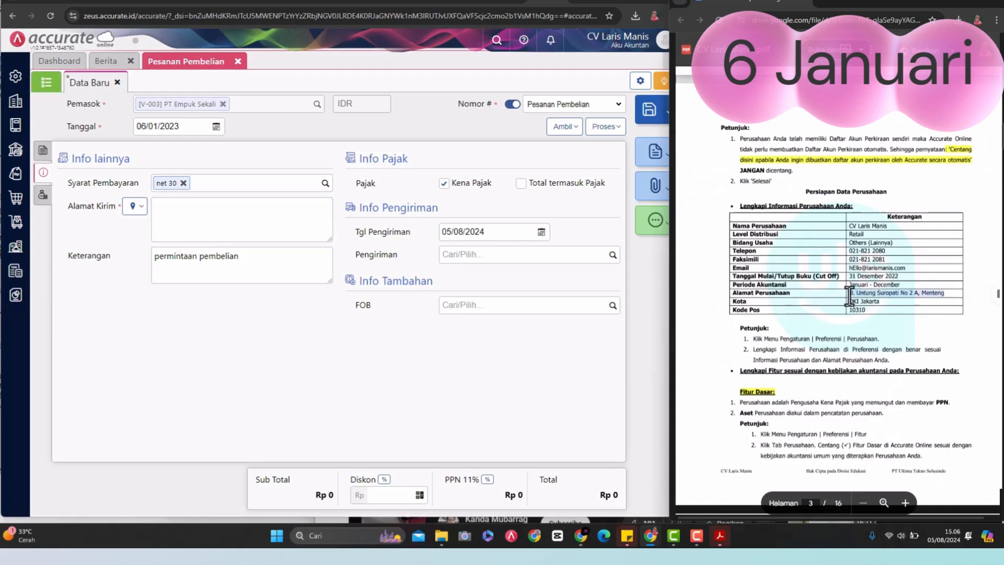
key("ctrl+c")
left_click(272, 228)
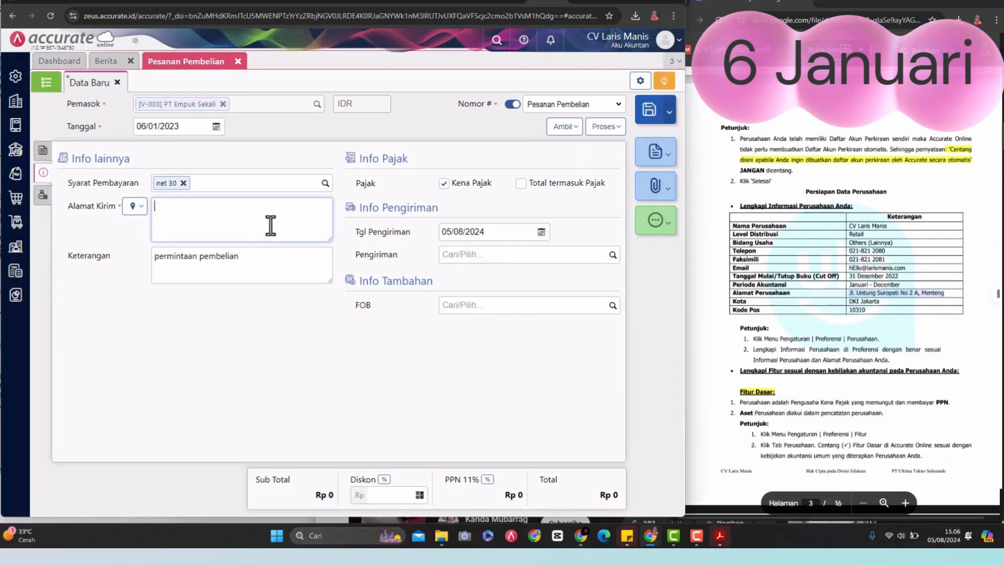
key("ctrl+v")
Step: Set the PT Empuk Sekali order's delivery date (Tgl Pengiriman) to 13/01/2023, as given in the PDF's 6 January transaction
scroll(753, 278, "down", 20)
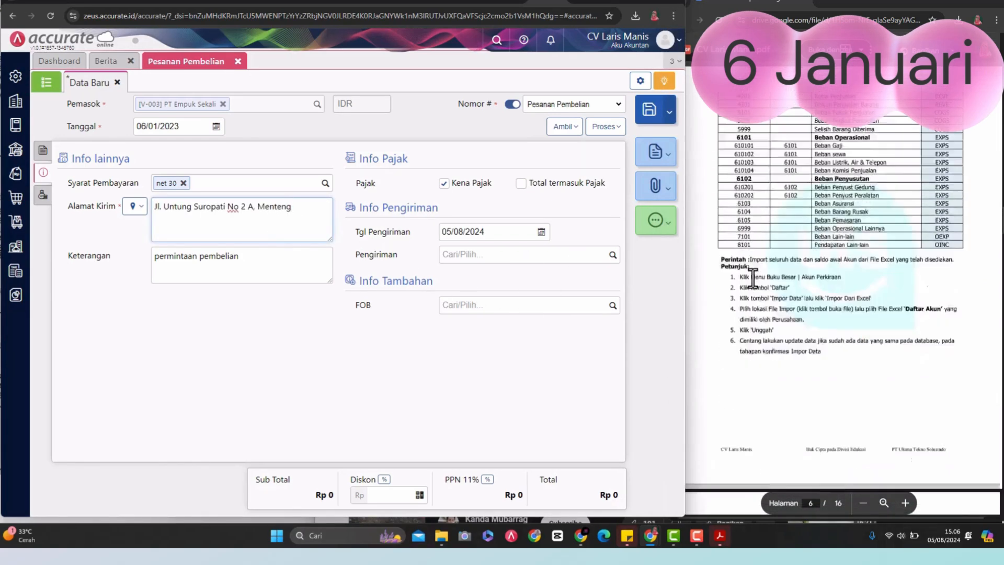
scroll(753, 277, "down", 20)
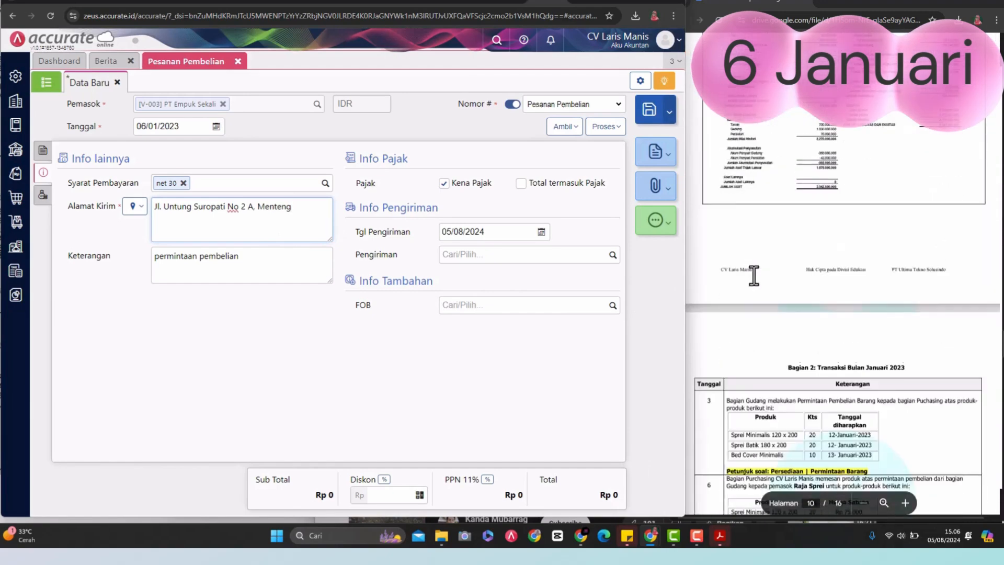
scroll(754, 276, "up", 5)
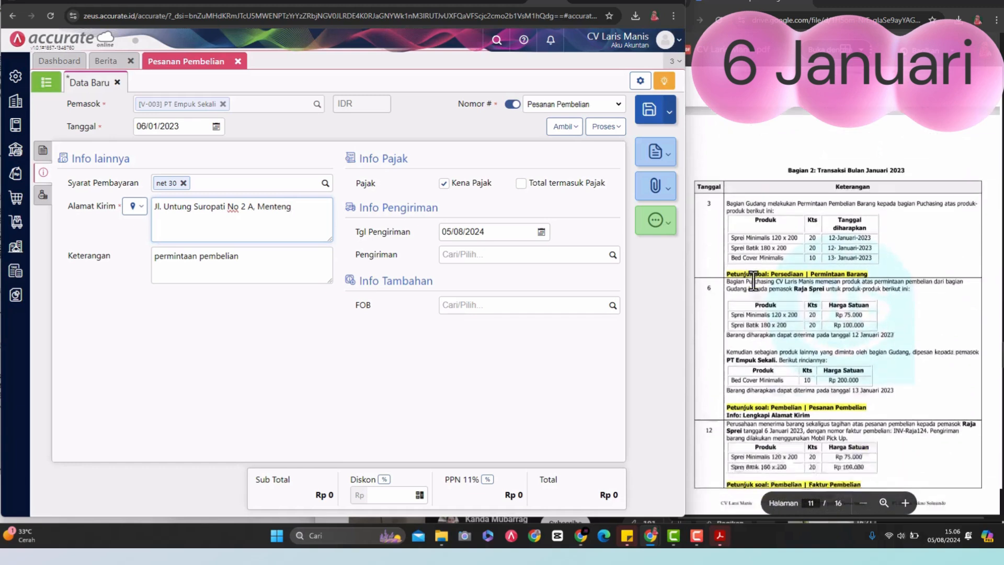
left_click(542, 232)
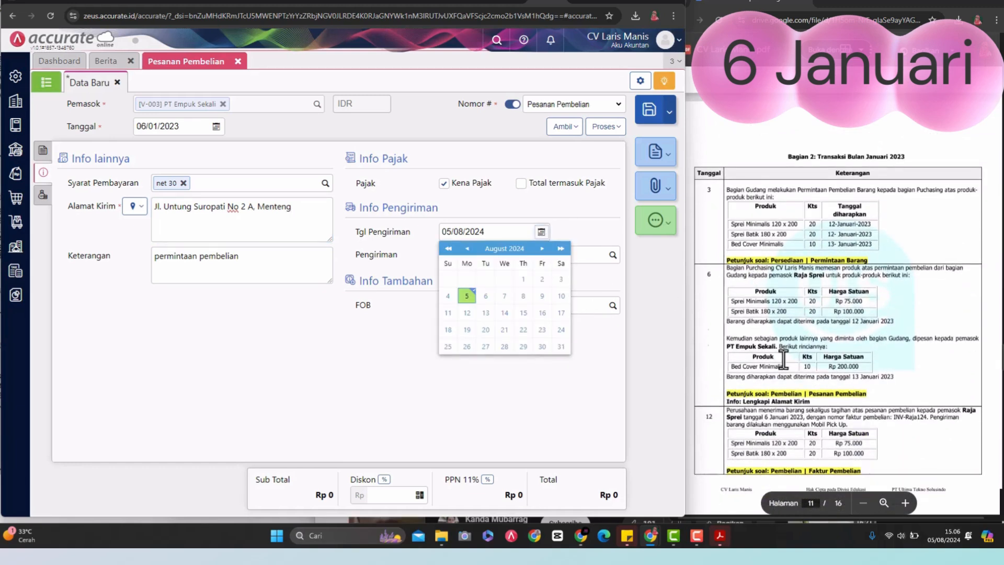
left_click(448, 249)
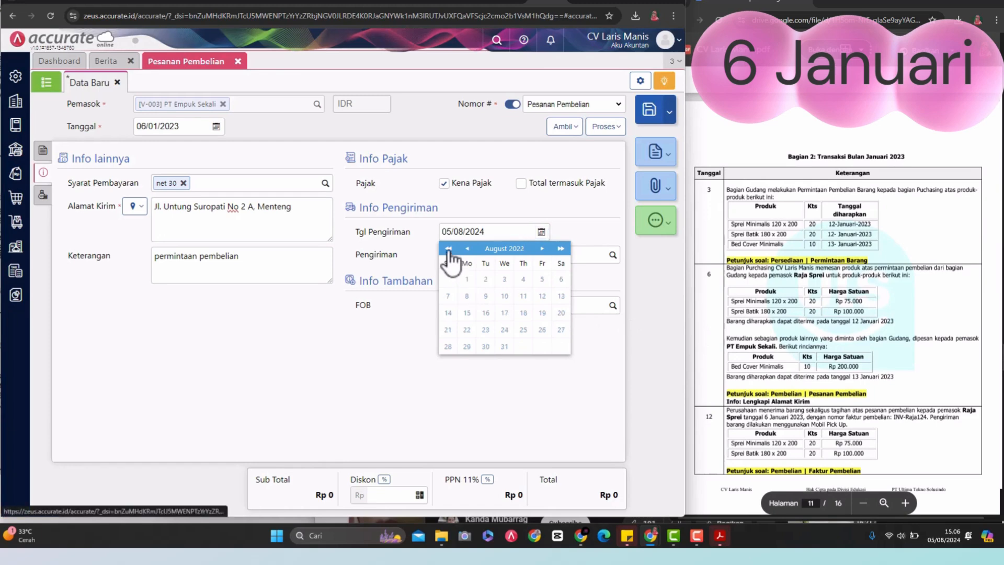
left_click(560, 249)
left_click(561, 248)
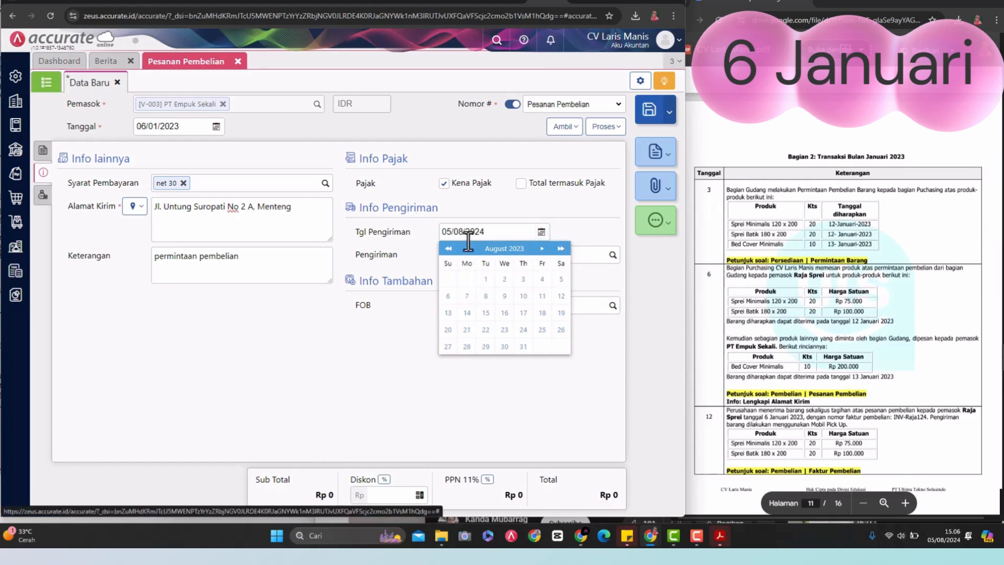
left_click(468, 249)
left_click(468, 249)
left_click(468, 248)
left_click(468, 249)
left_click(468, 249)
left_click(468, 249)
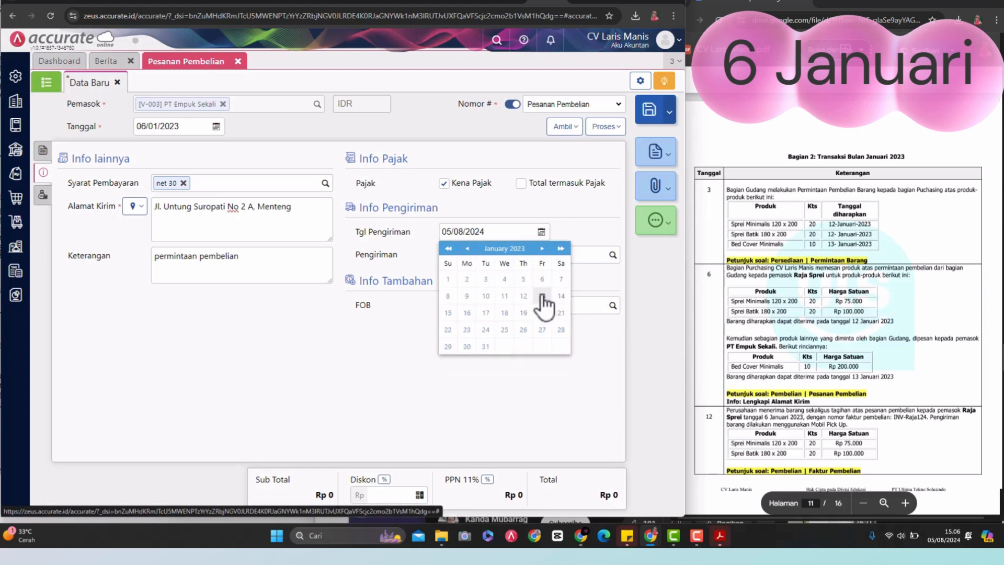
left_click(542, 295)
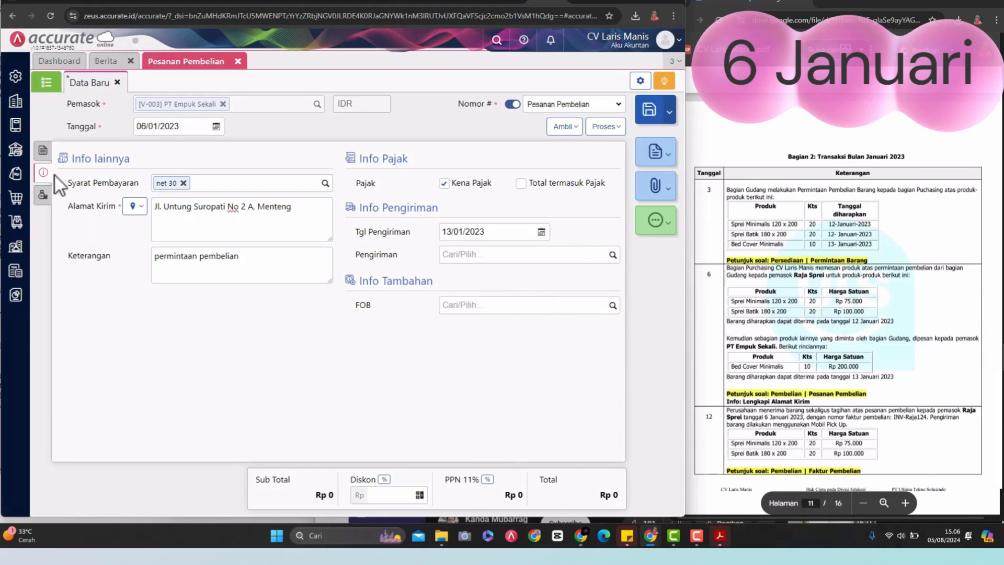
left_click(43, 152)
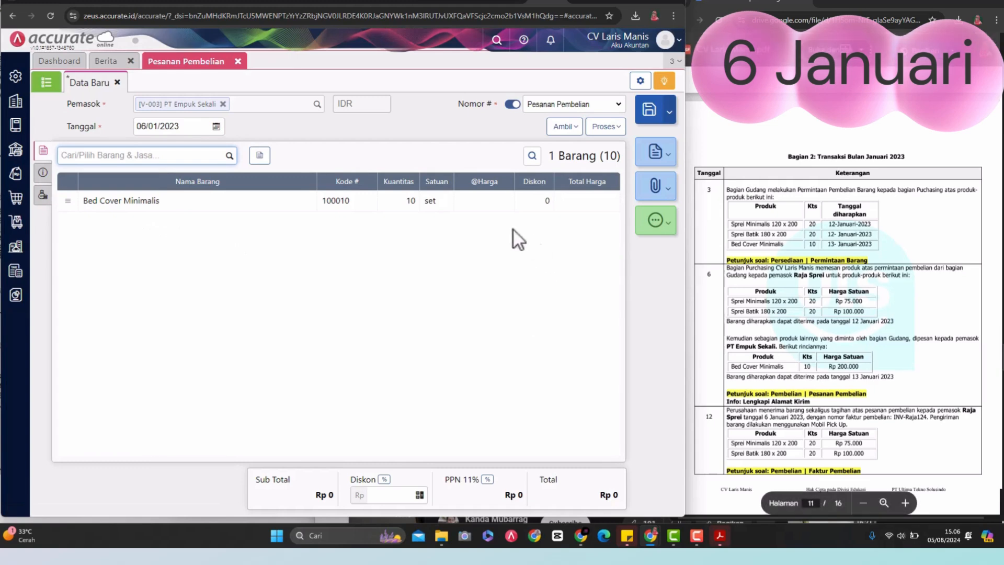
left_click(474, 204)
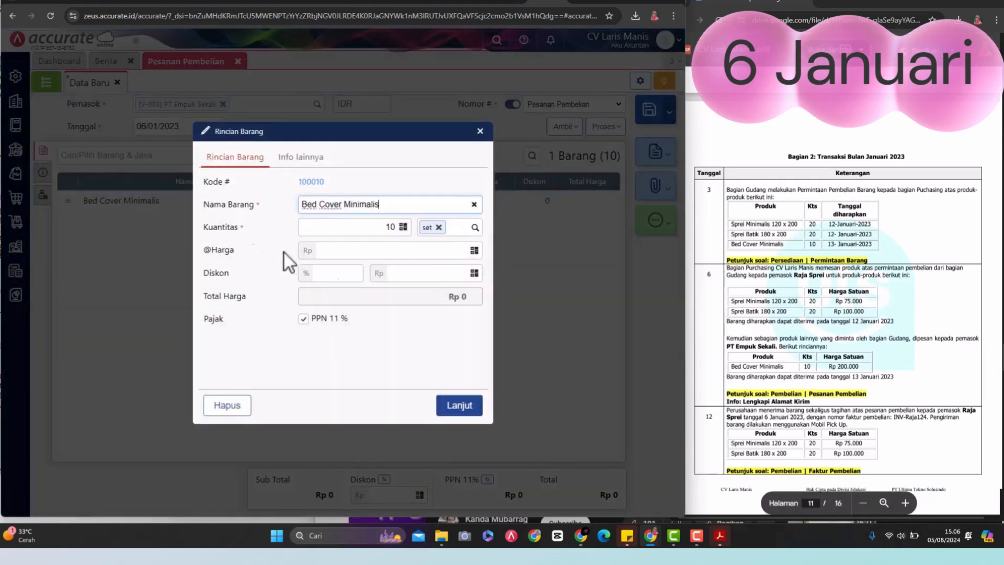
left_click(365, 253)
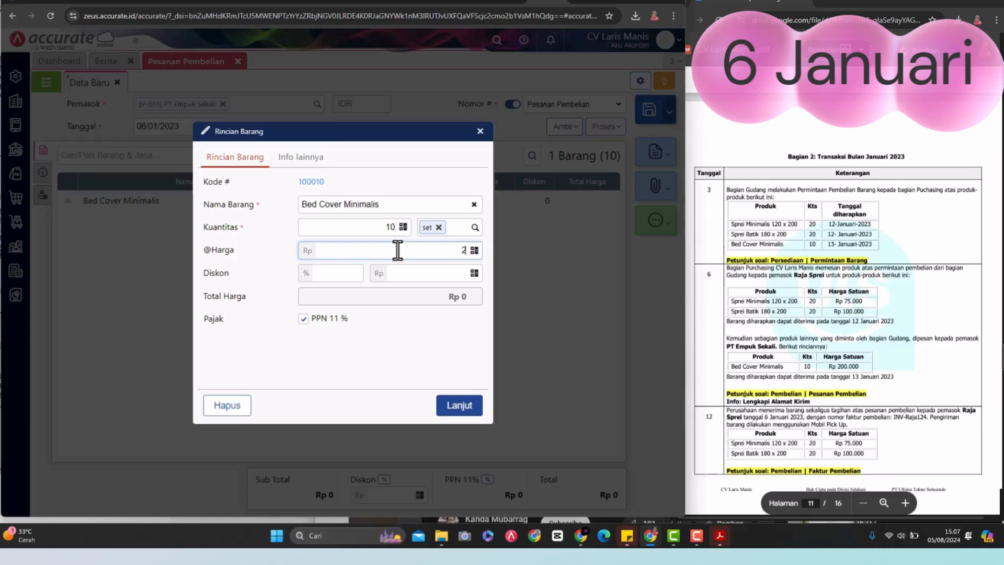
type("00")
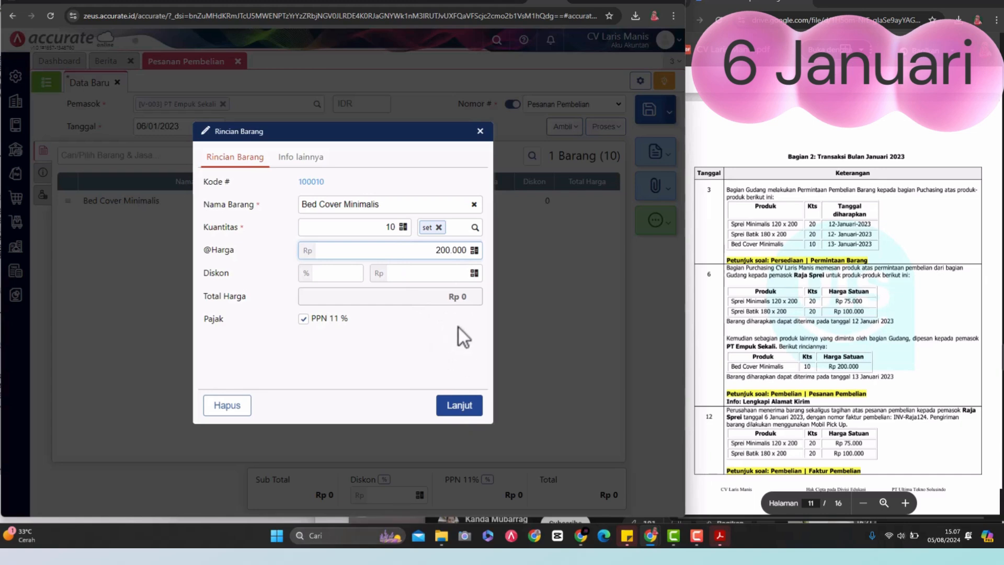
left_click(463, 411)
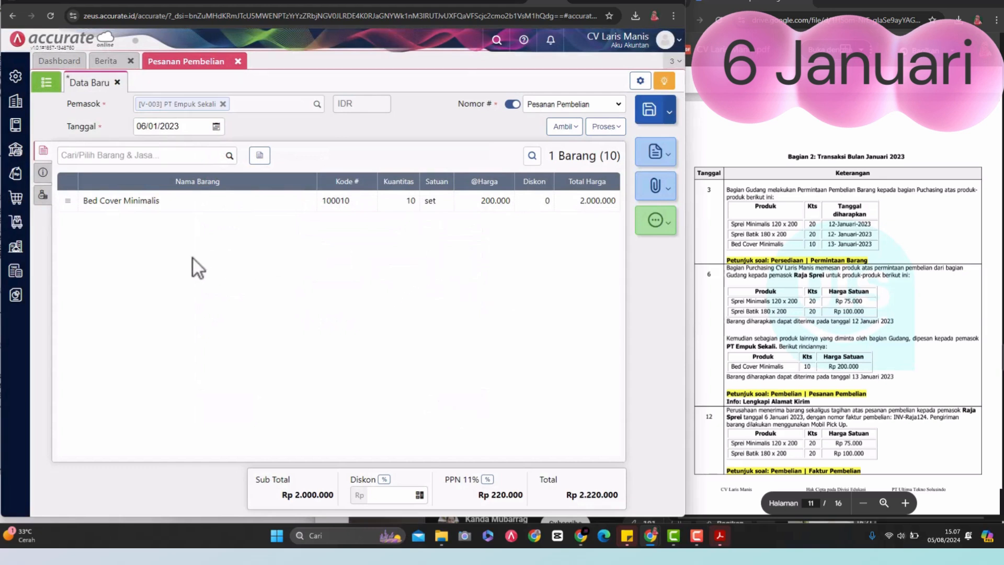
left_click(655, 157)
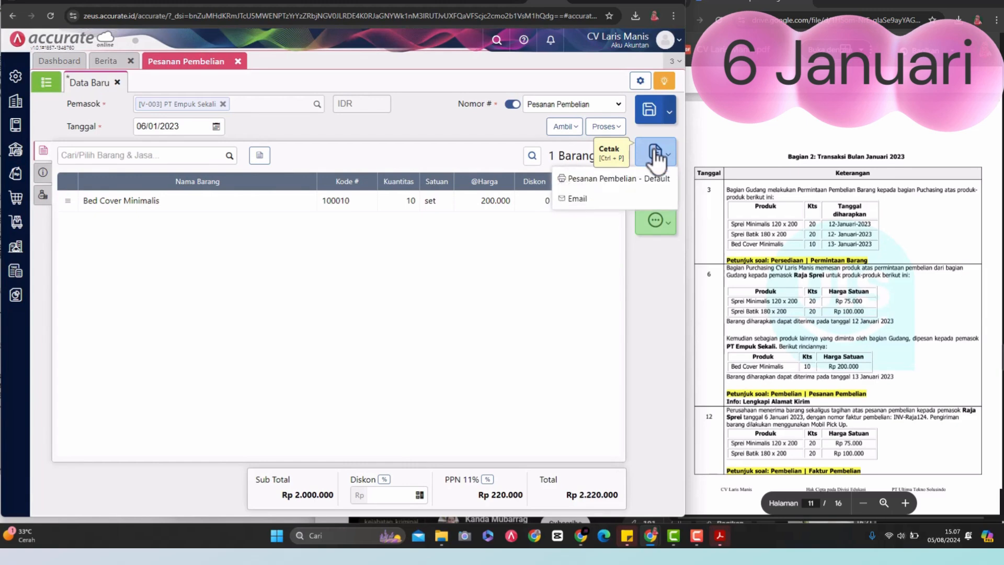
left_click(652, 114)
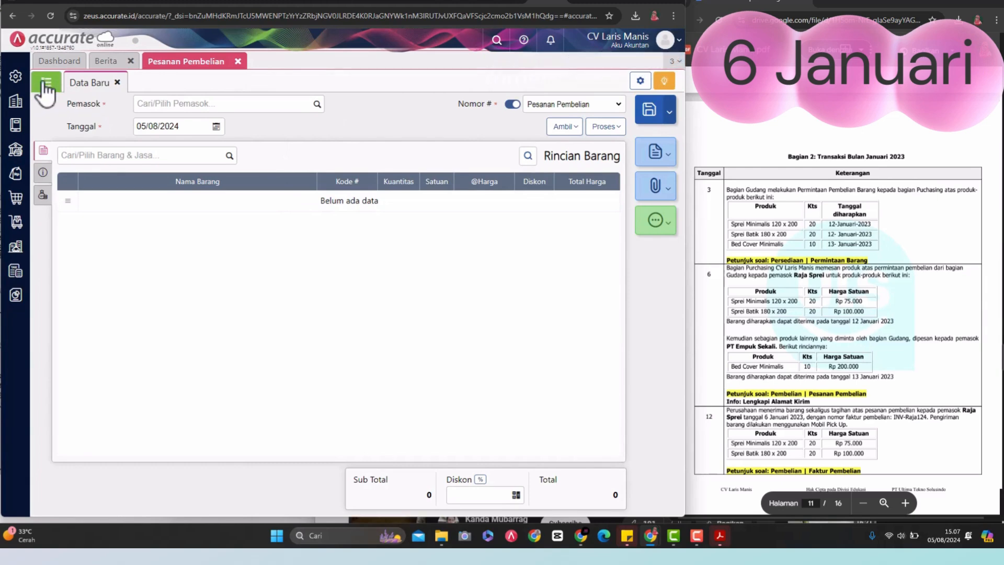
left_click(46, 87)
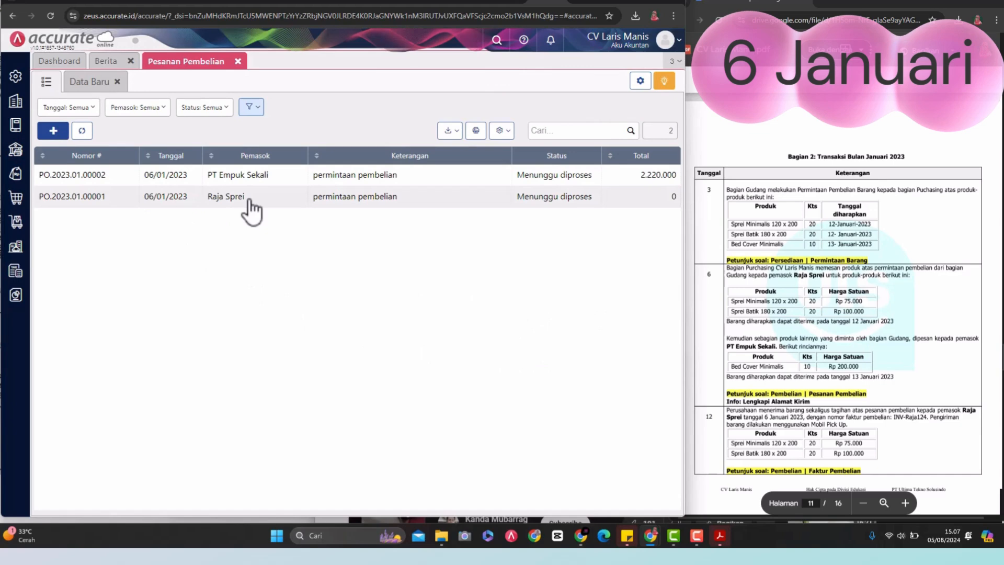
left_click(224, 197)
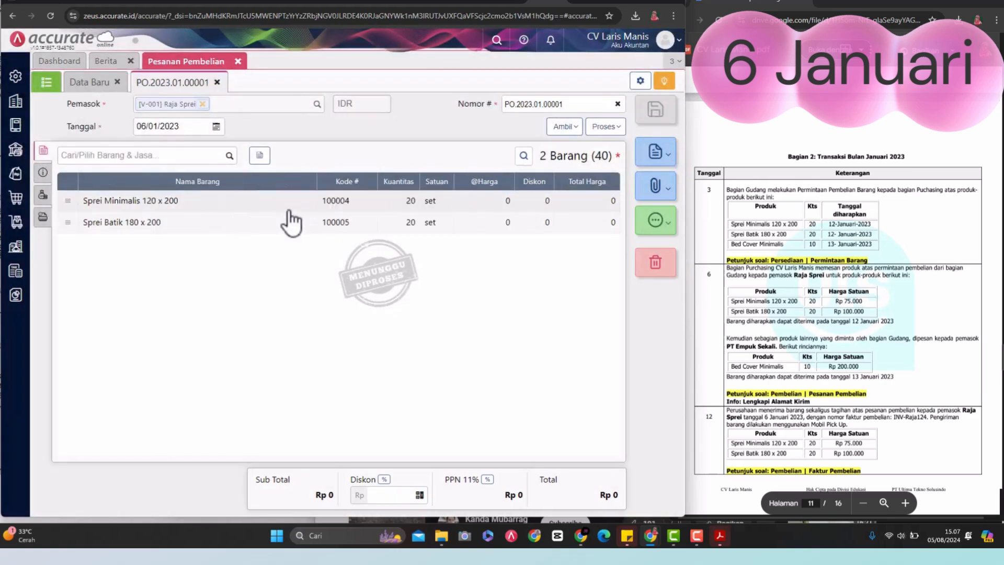
left_click(491, 206)
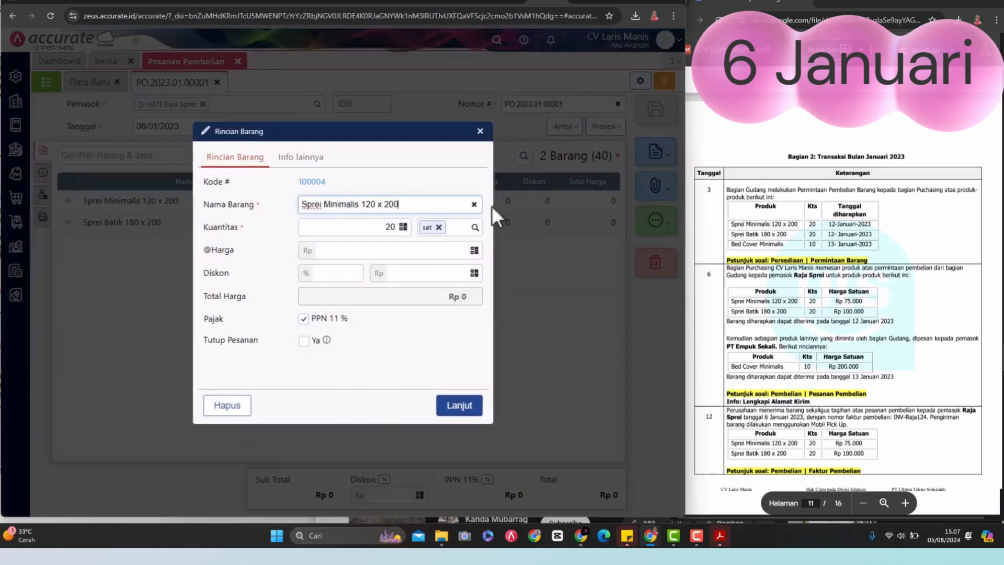
left_click(399, 252)
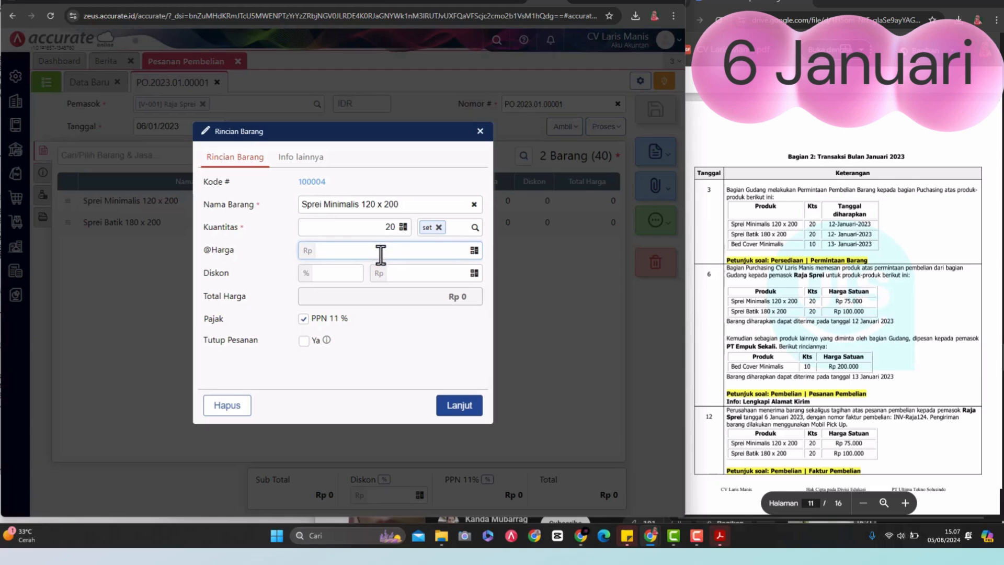
type("000")
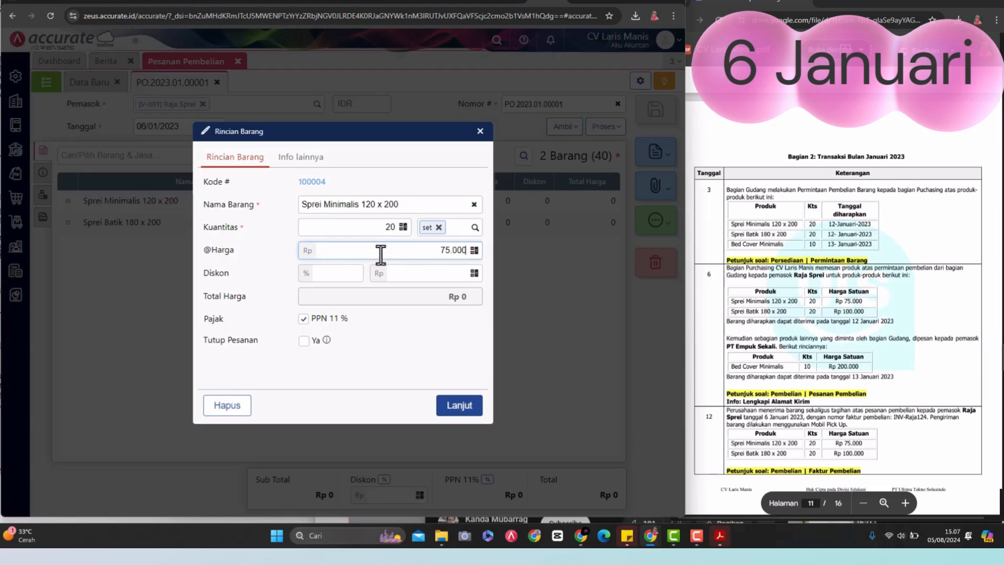
left_click(472, 407)
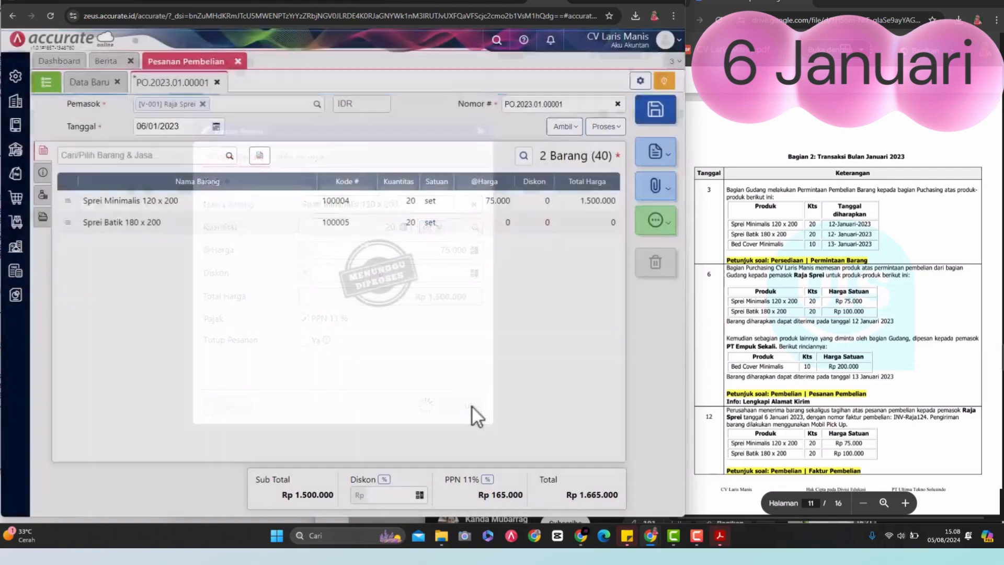
Step: Set the unit price of Sprei Batik 180 x 200 to Rp 100.000, save the Raja Sprei order and close the open pages
left_click(487, 225)
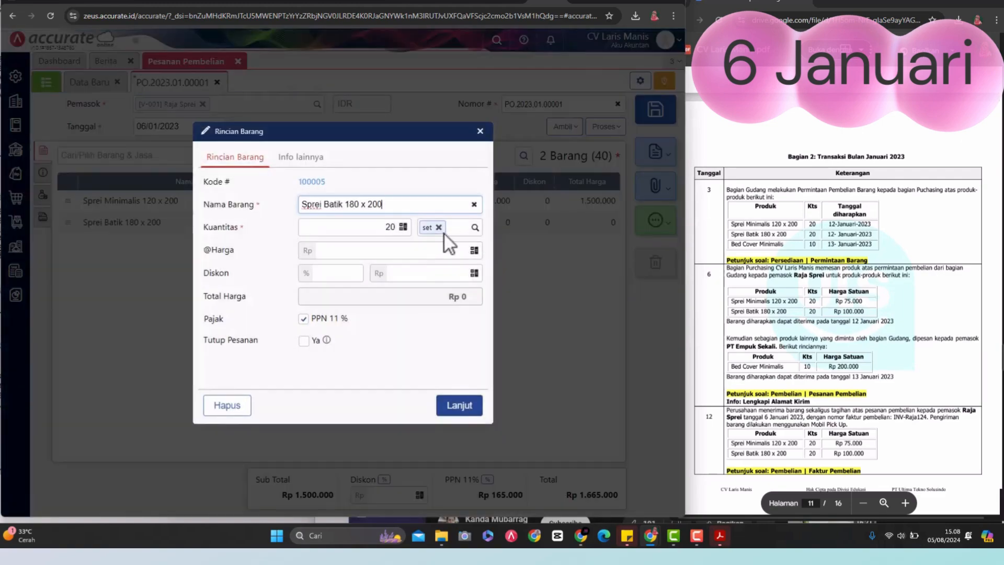
left_click(433, 254)
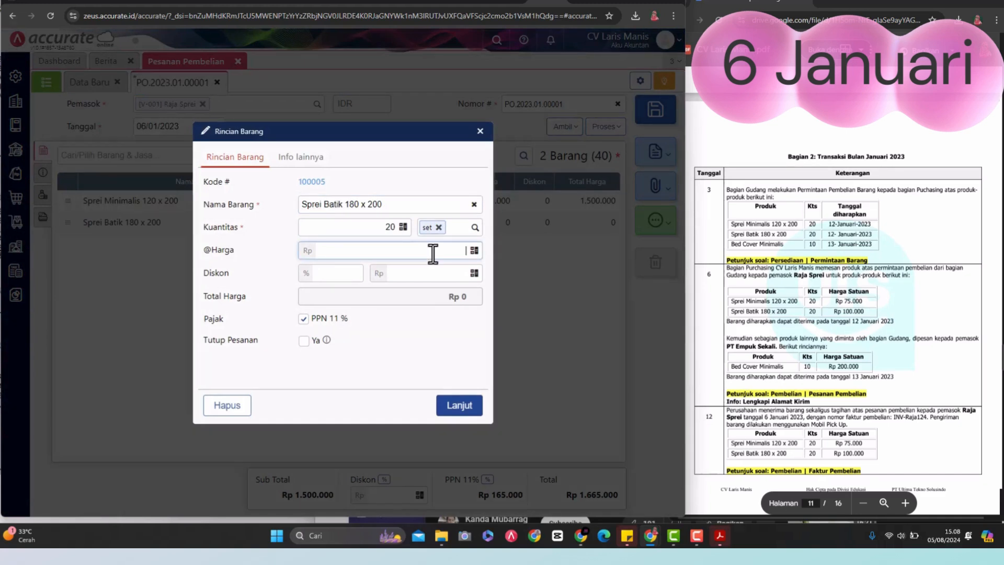
type("10.000")
left_click(471, 408)
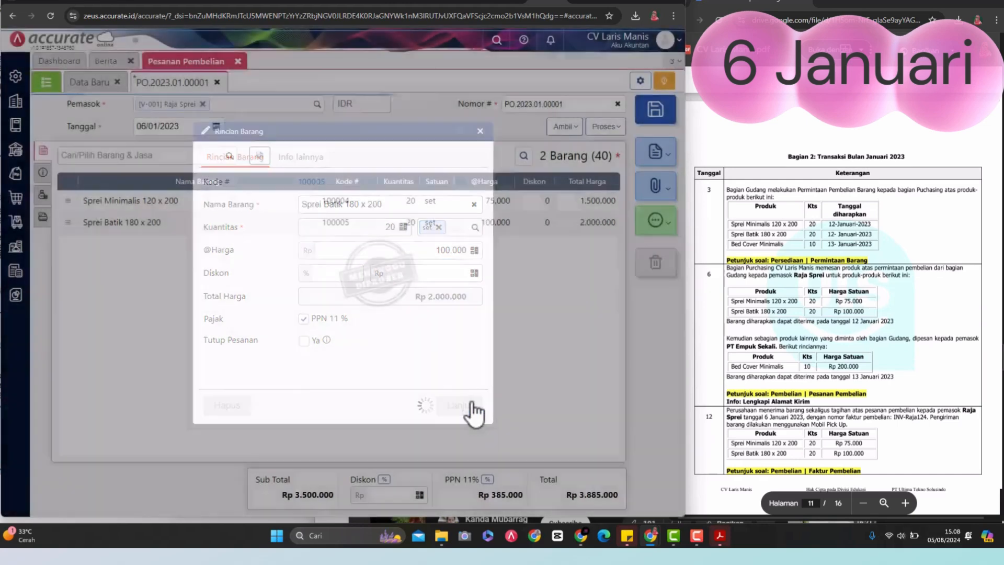
left_click(659, 112)
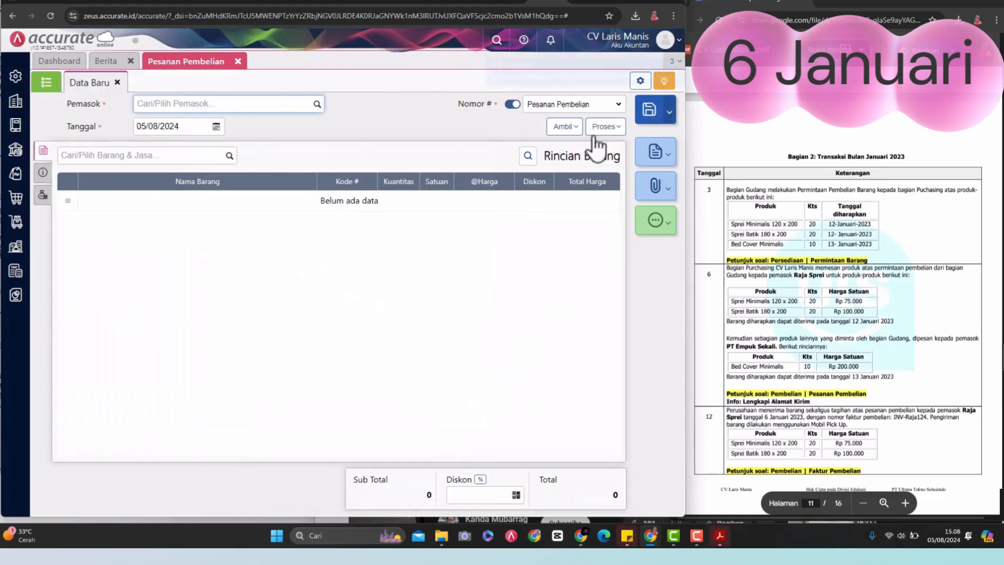
left_click(238, 62)
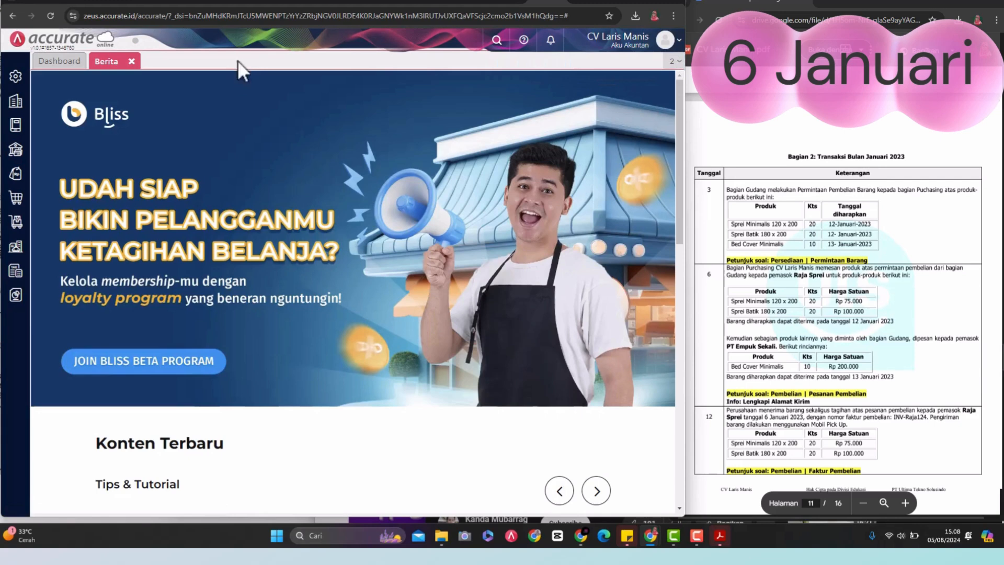
left_click(131, 61)
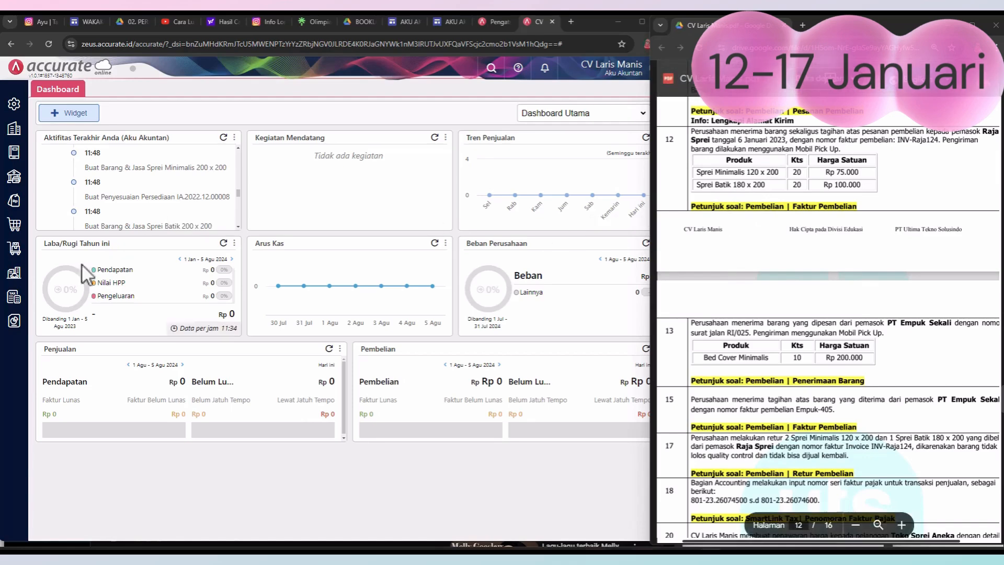
Step: Start a new purchase invoice (Faktur Pembelian) with Raja Sprei as the supplier
left_click(14, 230)
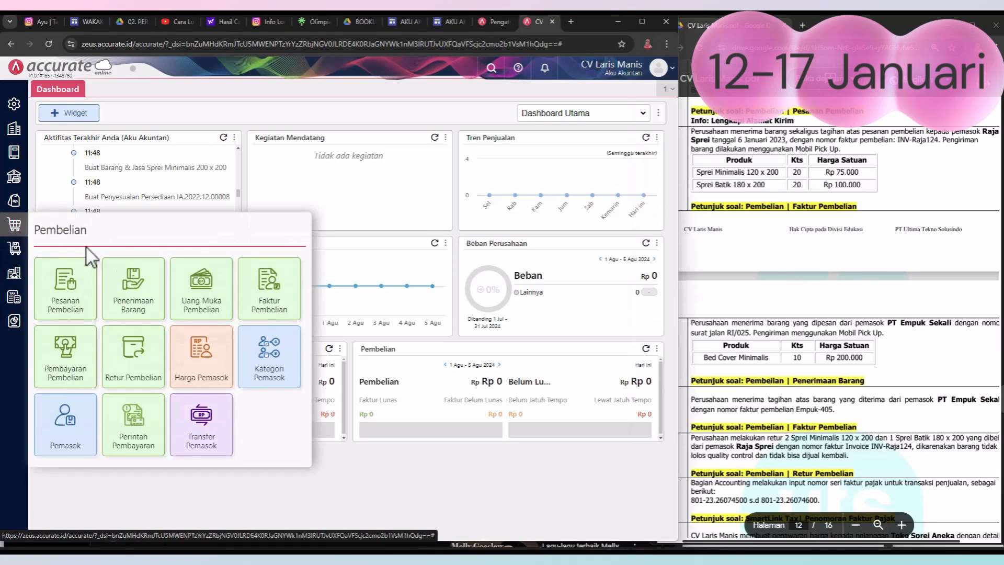
left_click(269, 293)
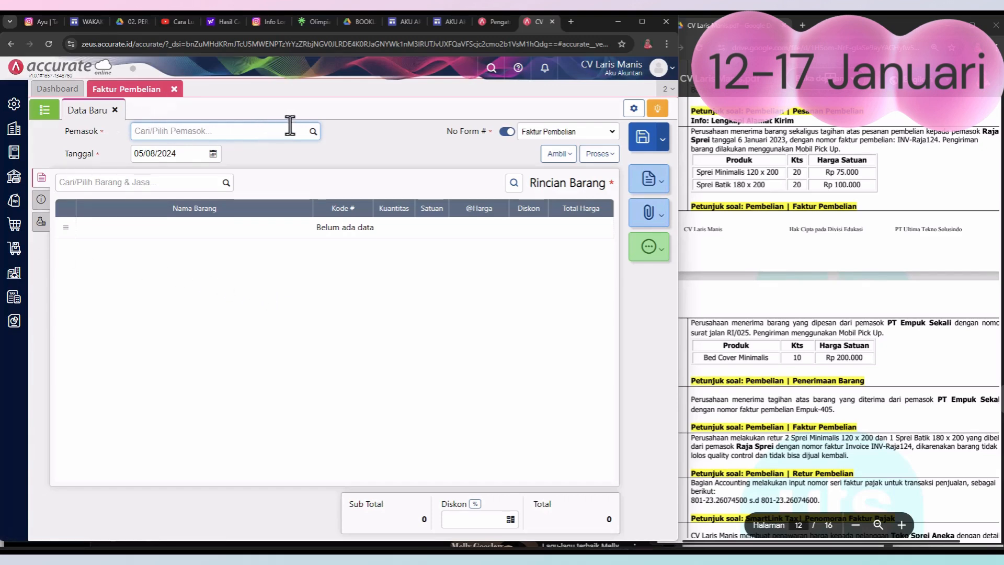
left_click(313, 132)
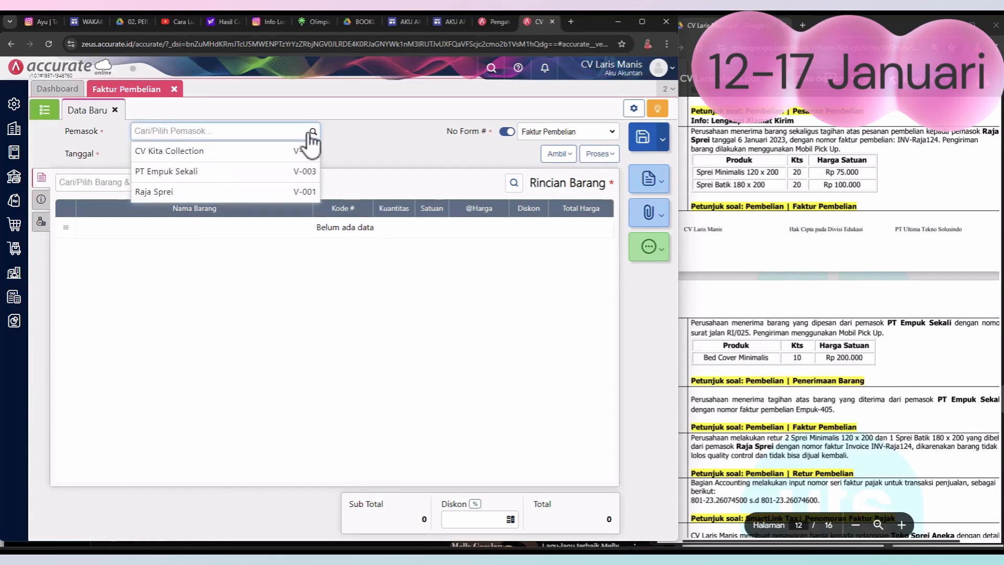
left_click(231, 192)
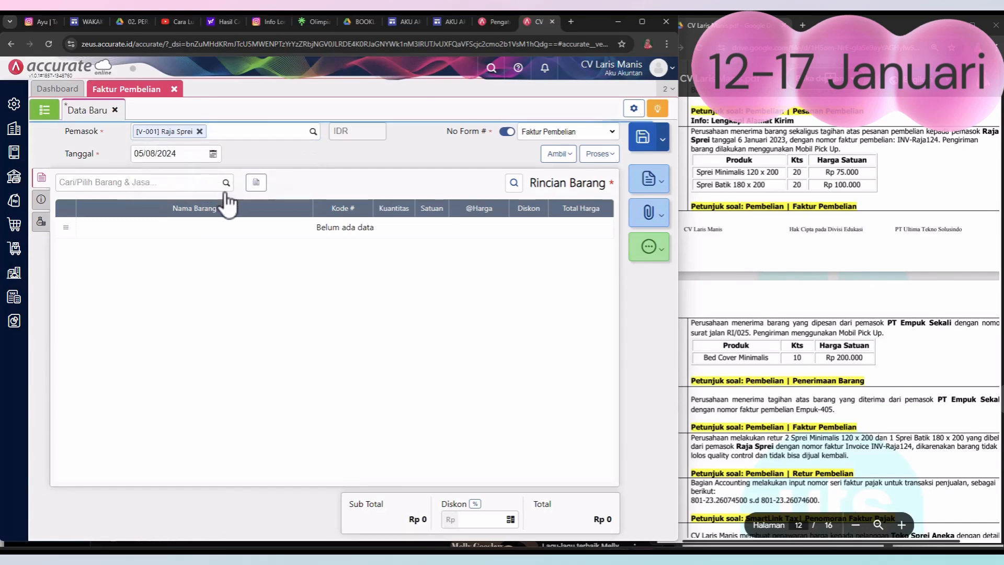
Step: Set the Raja Sprei purchase invoice's date (Tanggal) to 12/01/2023
left_click(213, 154)
left_click(140, 170)
left_click(140, 170)
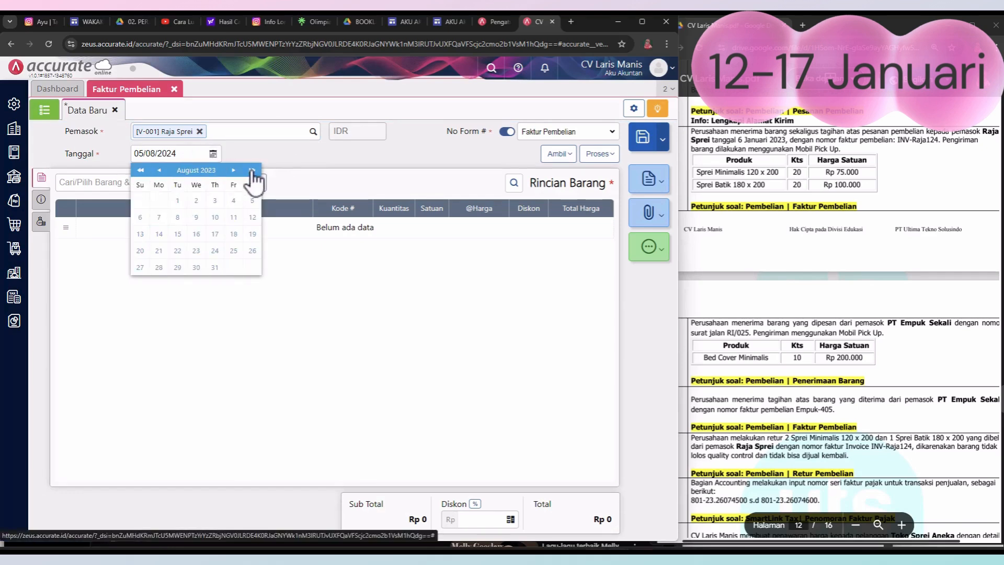
left_click(159, 170)
left_click(159, 170)
left_click(159, 171)
left_click(159, 171)
left_click(159, 171)
left_click(216, 217)
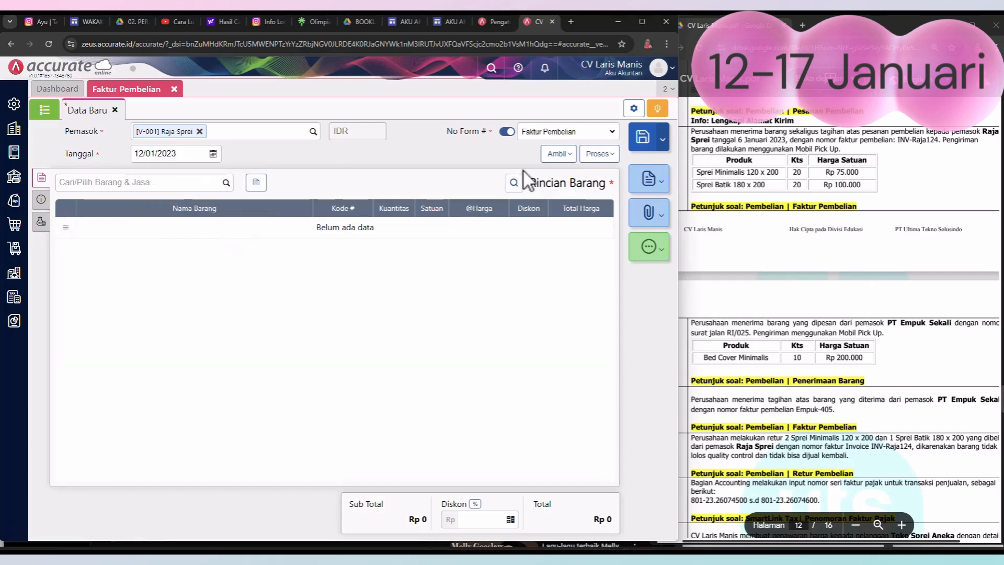
Step: Copy both items from Raja Sprei's 6 January purchase order into the purchase invoice
left_click(572, 155)
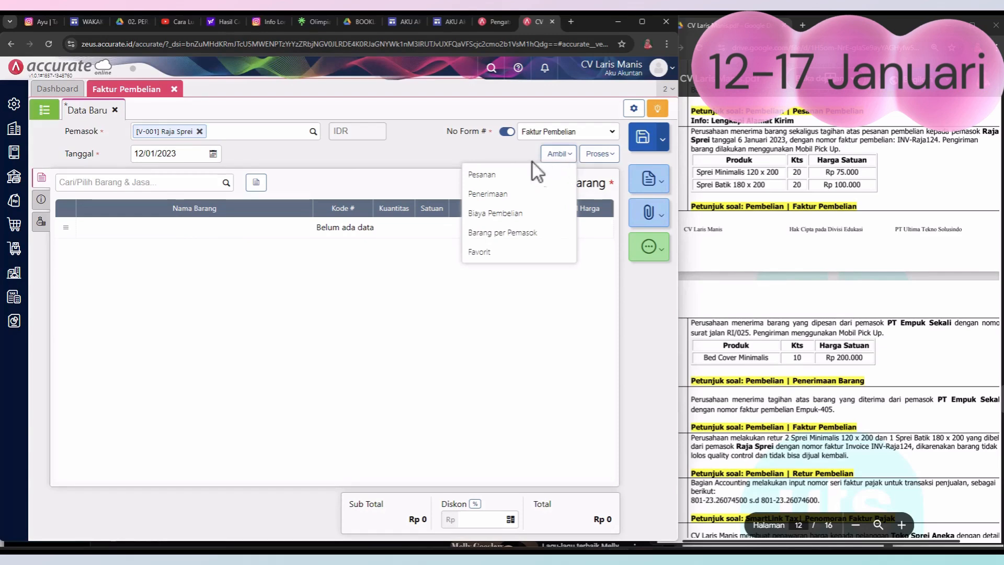
left_click(485, 176)
left_click(370, 219)
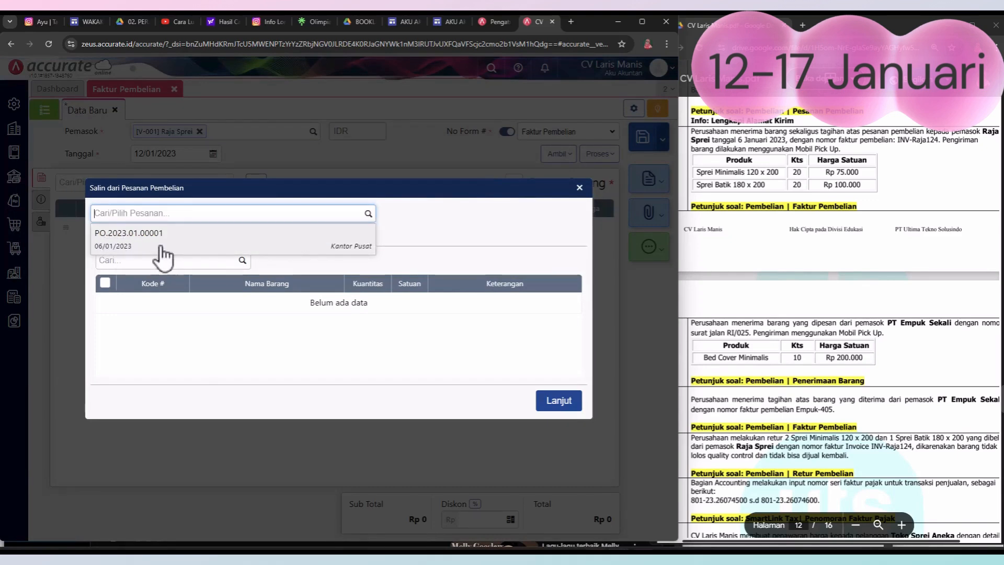
left_click(266, 250)
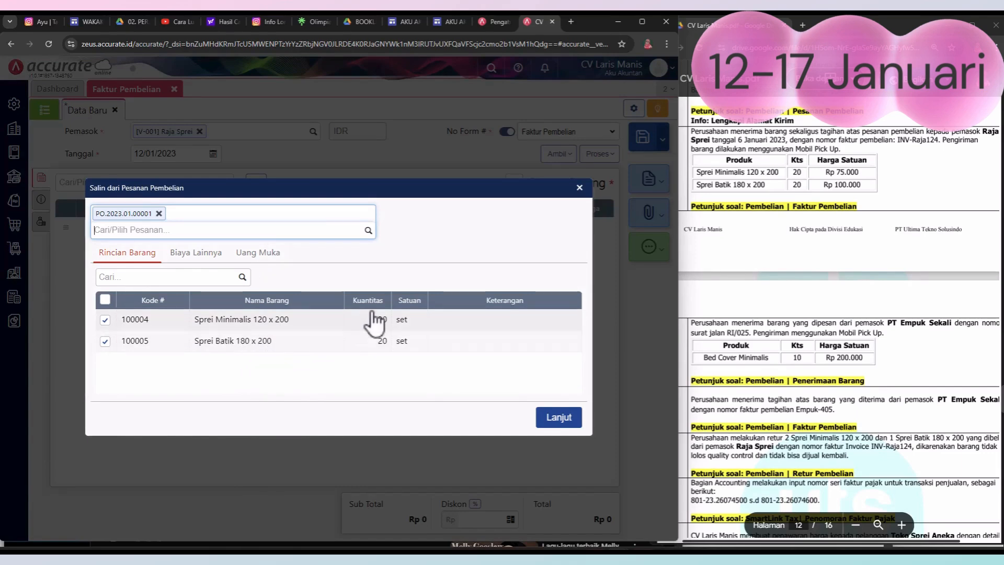
left_click(564, 419)
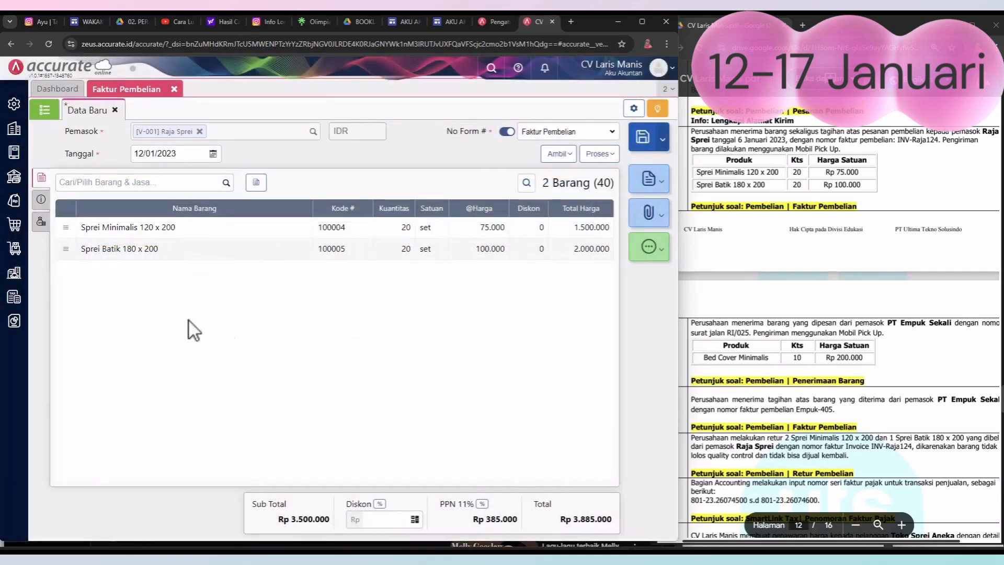
Step: Copy invoice number INV-Raja124 from the PDF's 12 January transaction into No Faktur, and fill Alamat with the first saved address
left_click(41, 201)
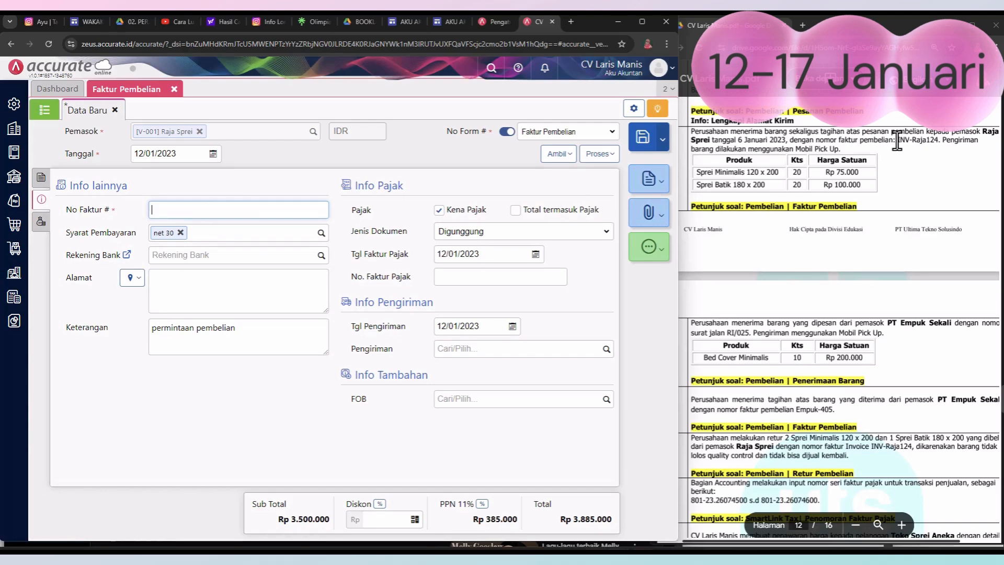
left_click_drag(898, 142, 920, 142)
key("ctrl+c")
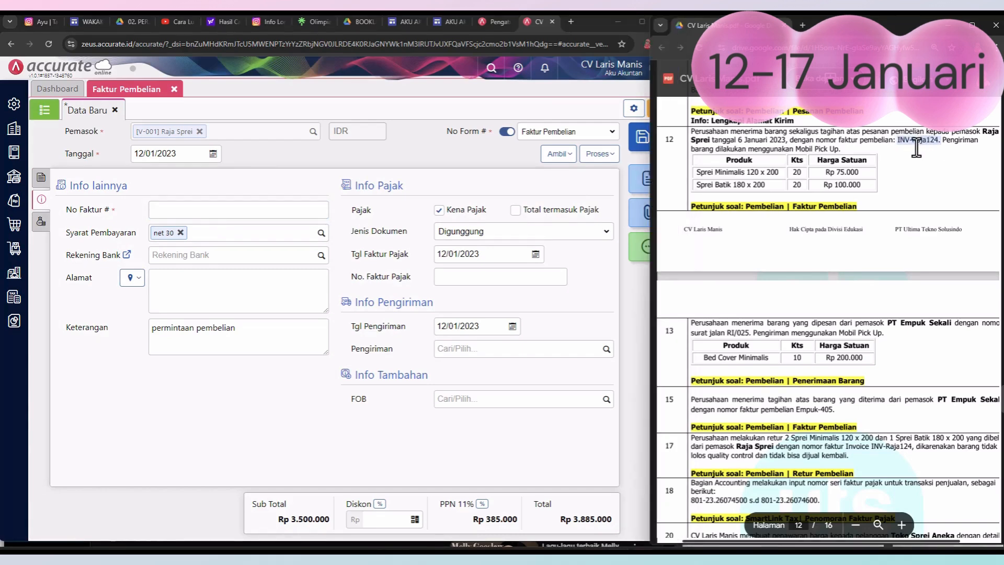
left_click(270, 212)
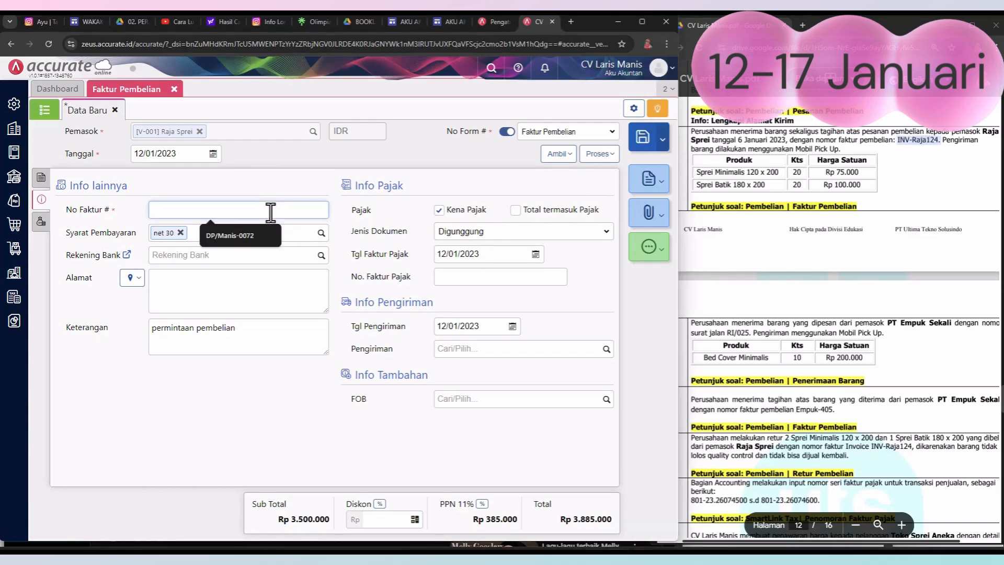
key("ctrl+v")
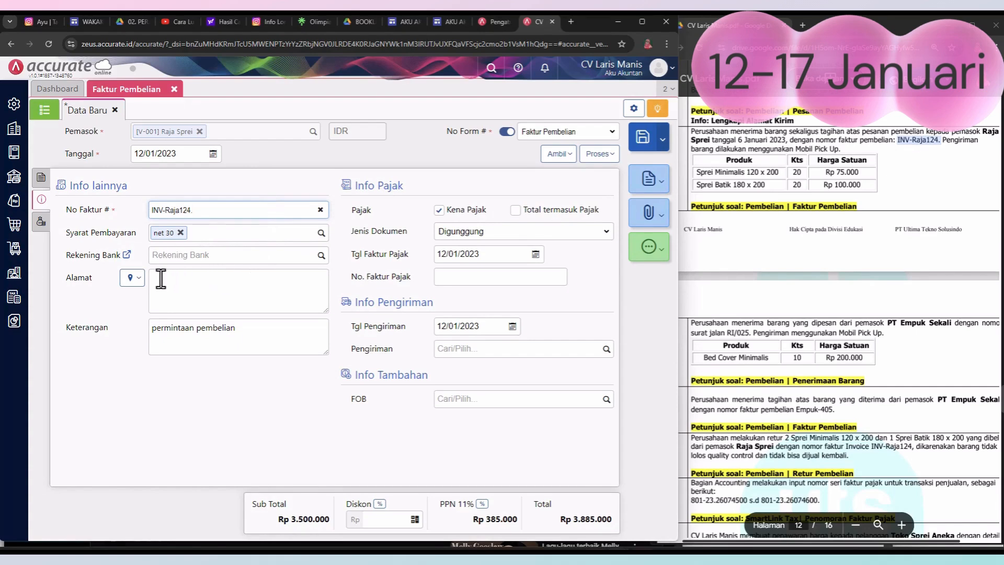
left_click(131, 281)
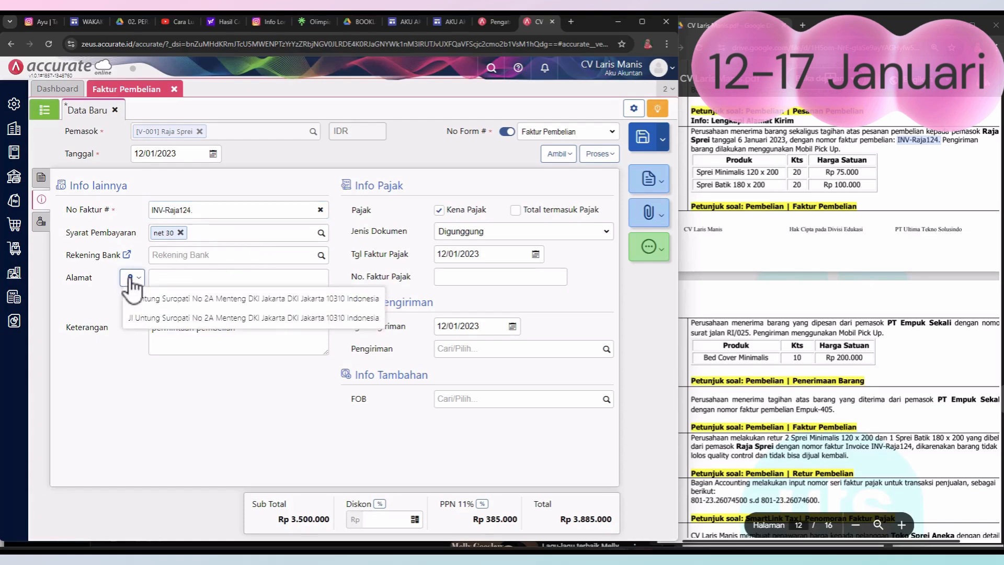
left_click(162, 300)
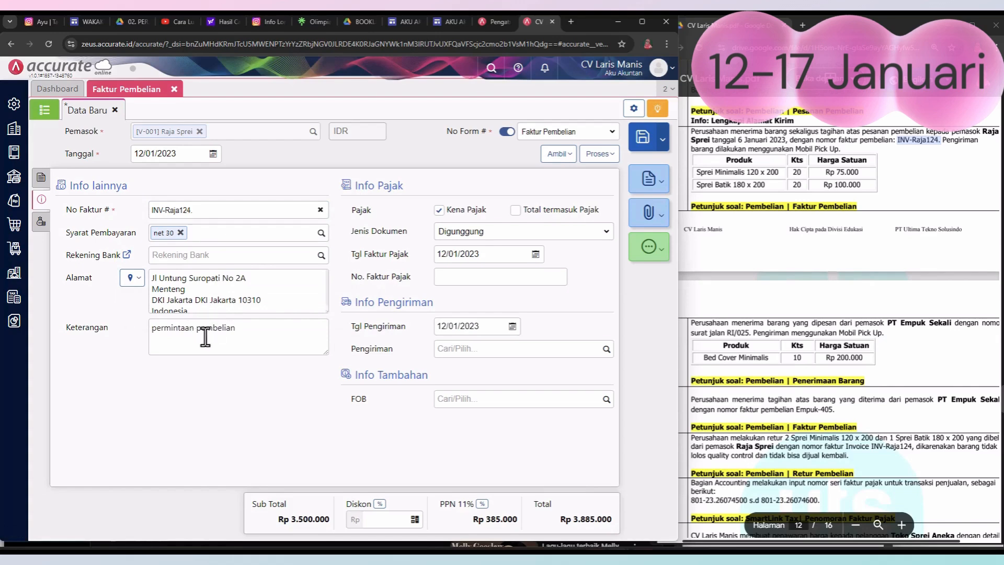
Step: Replace the invoice's description (Keterangan) with "menerima barang sekaligus tagihan atas pesanan pembelian" copied from the PDF's 12 January transaction
left_click(241, 334)
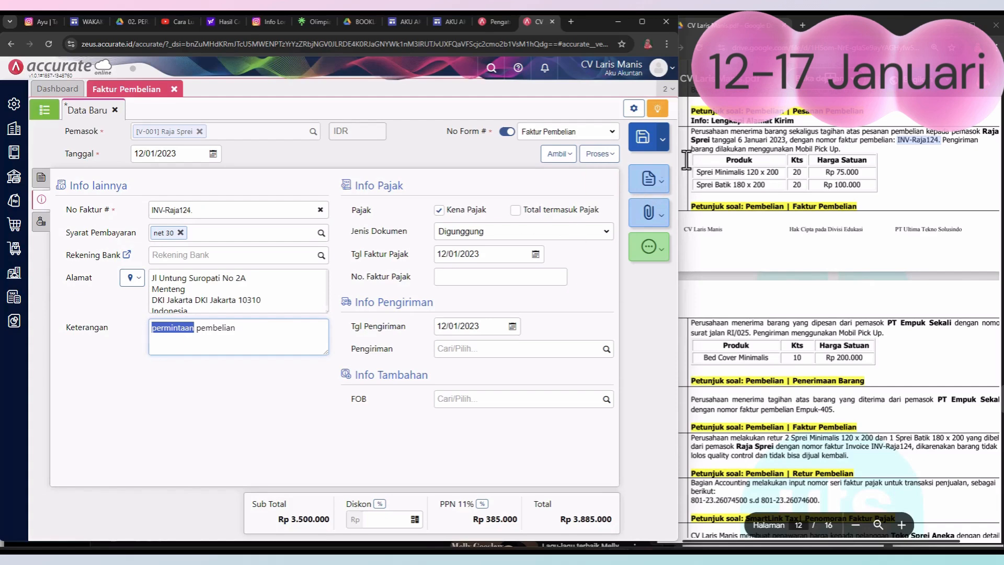
left_click_drag(729, 132, 912, 134)
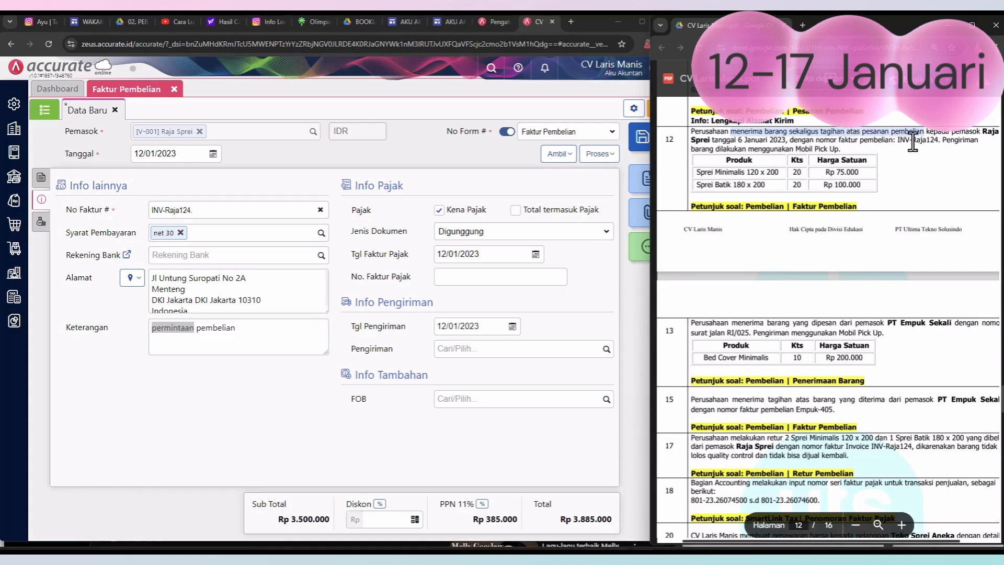
left_click(262, 330)
left_click_drag(262, 329, 177, 330)
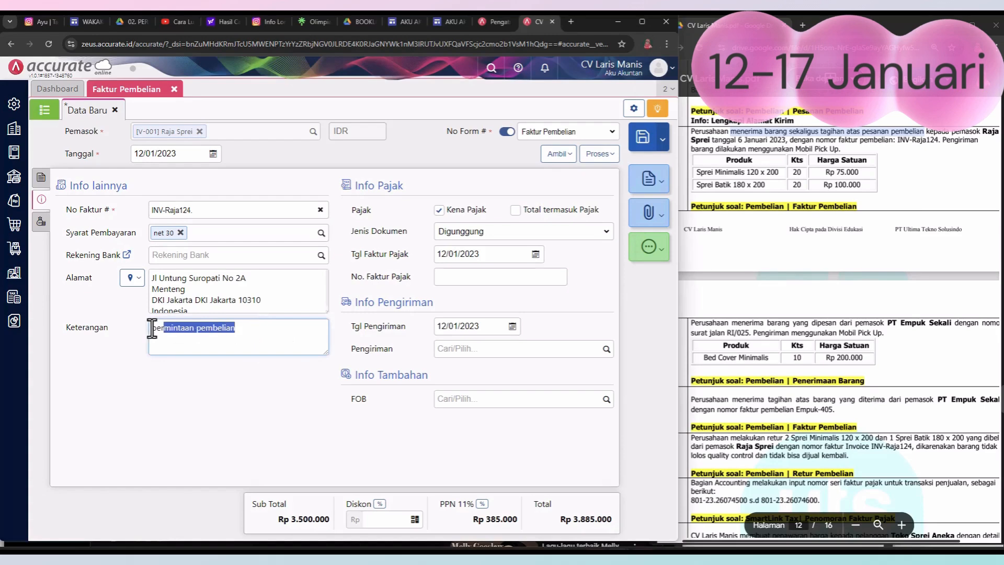
type("menerima barang sekaligus tagihan atas pesanan pembelian")
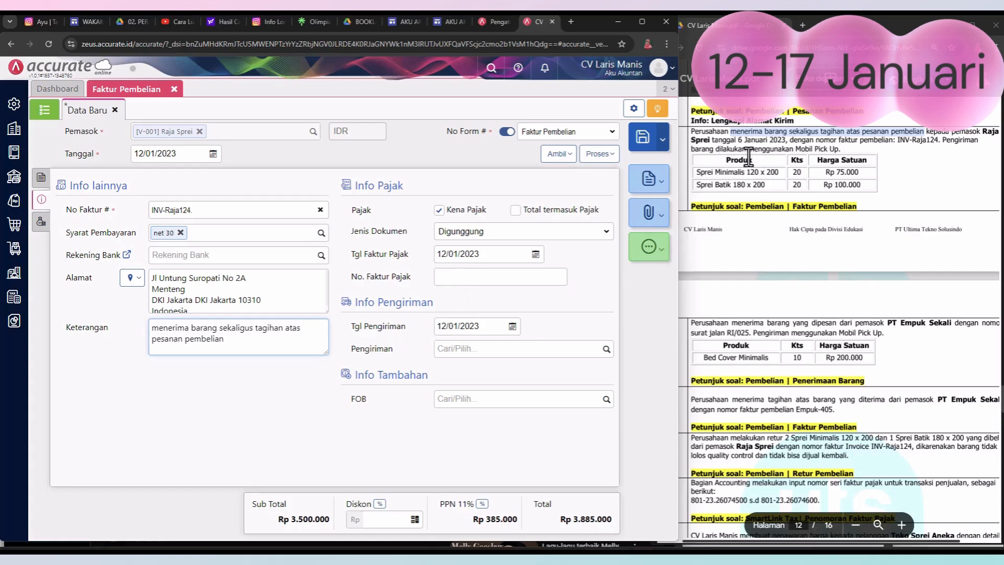
Step: Try to enter "Mobil Pick Up" as the invoice's shipping method (Pengiriman), and check the other costs (Biaya Lainnya)
left_click(488, 349)
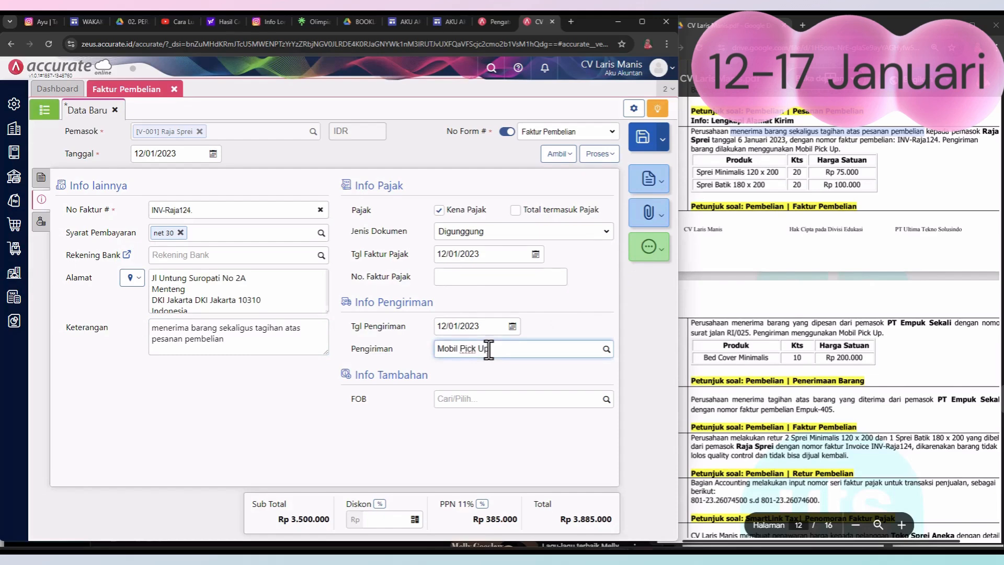
left_click(491, 434)
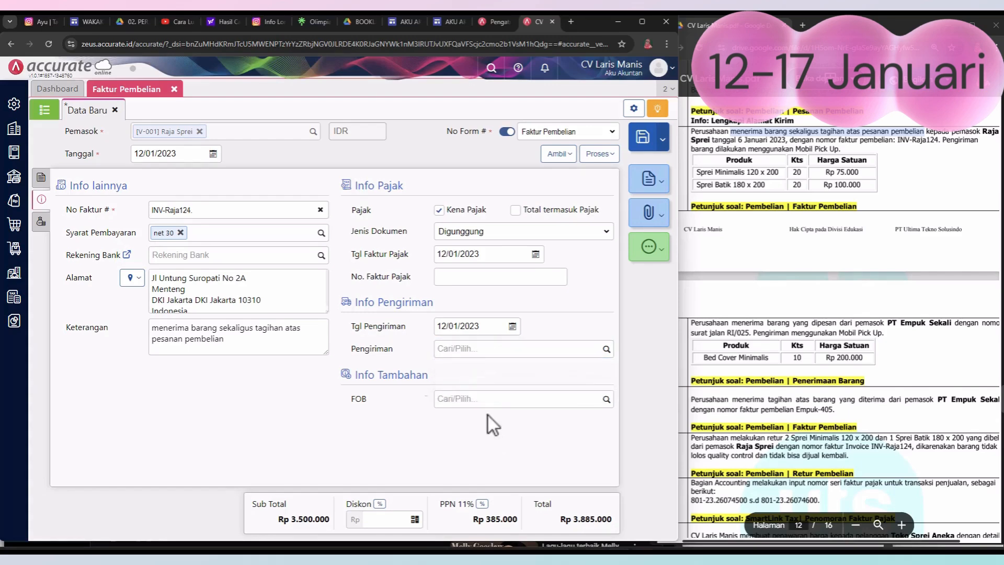
left_click(42, 219)
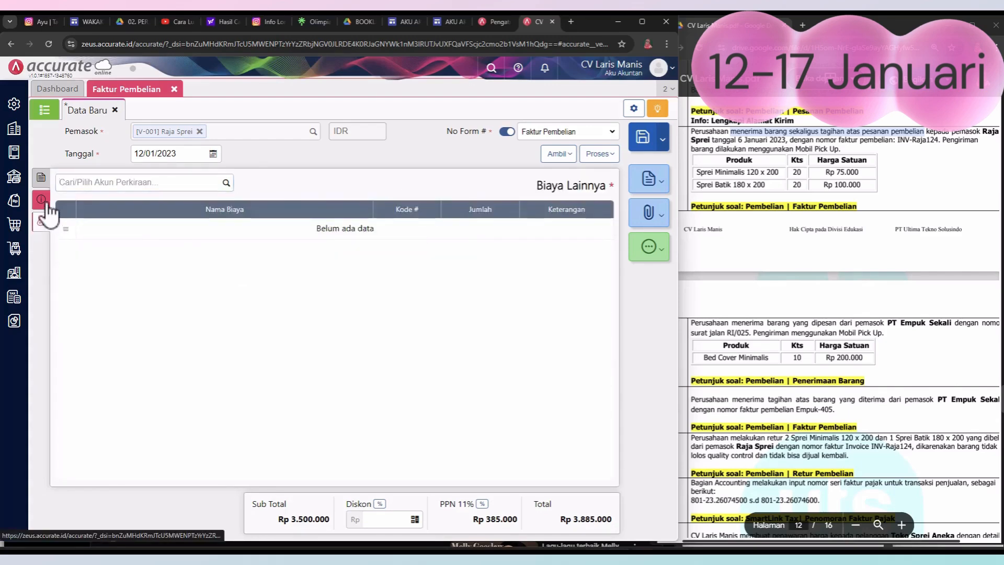
Step: Save the 12 January Raja Sprei purchase invoice and close the purchase invoice form
left_click(42, 200)
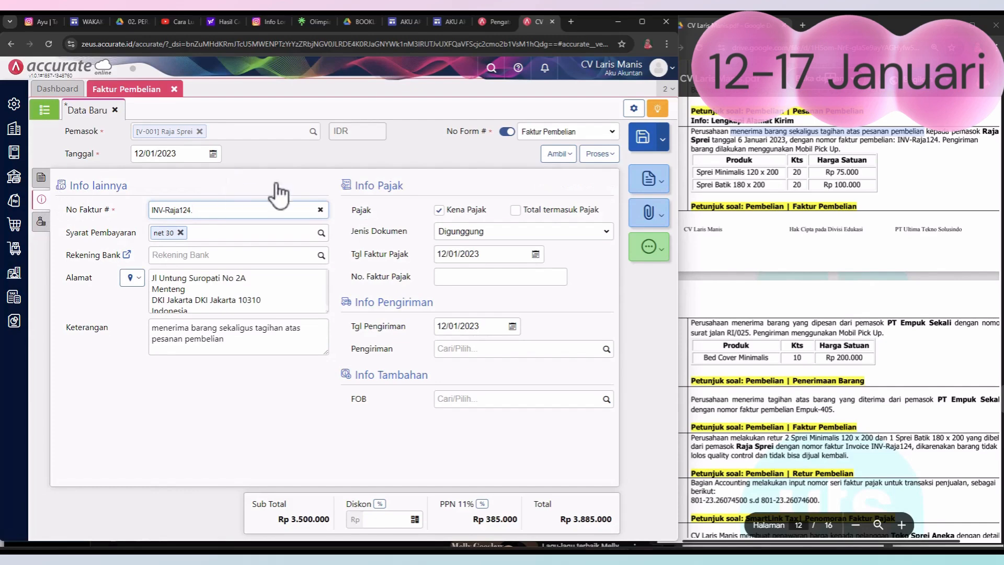
left_click(647, 142)
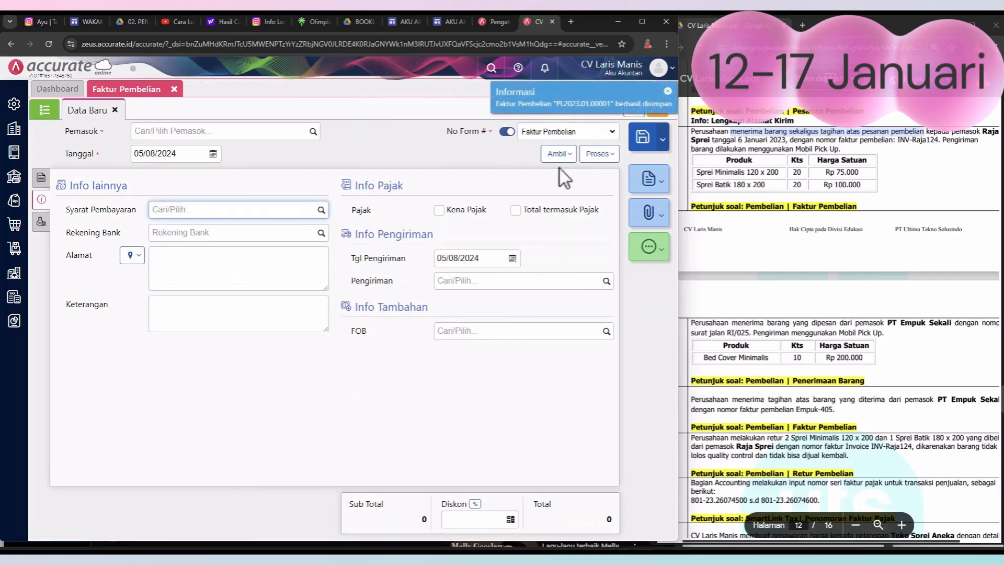
left_click(919, 196)
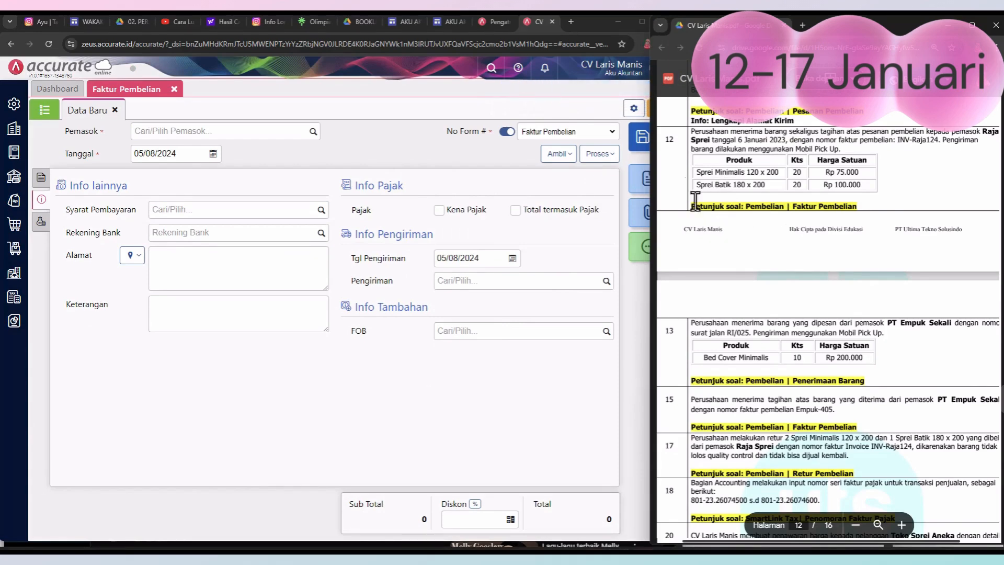
scroll(741, 250, "down", 1)
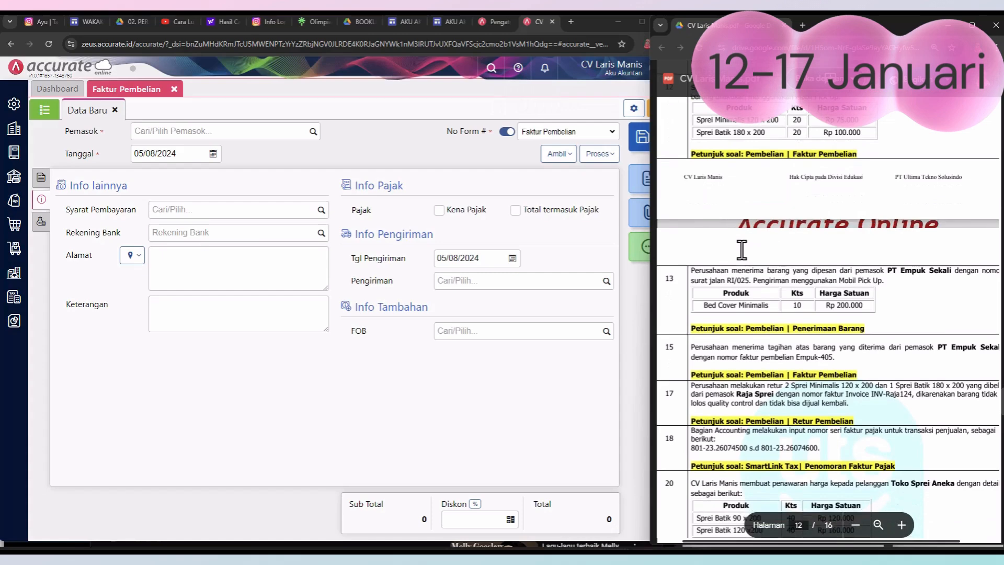
scroll(741, 250, "down", 1)
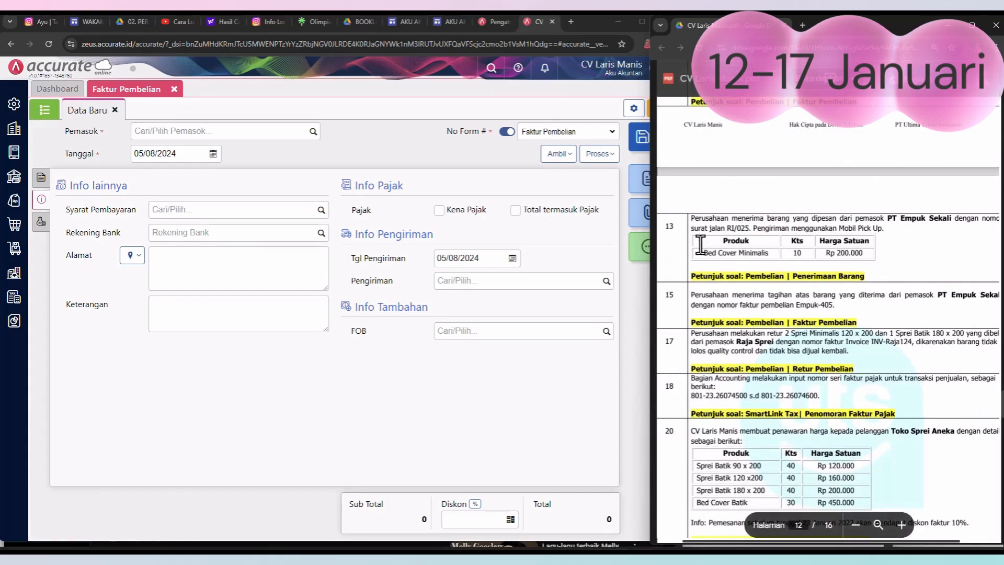
scroll(700, 245, "down", 1)
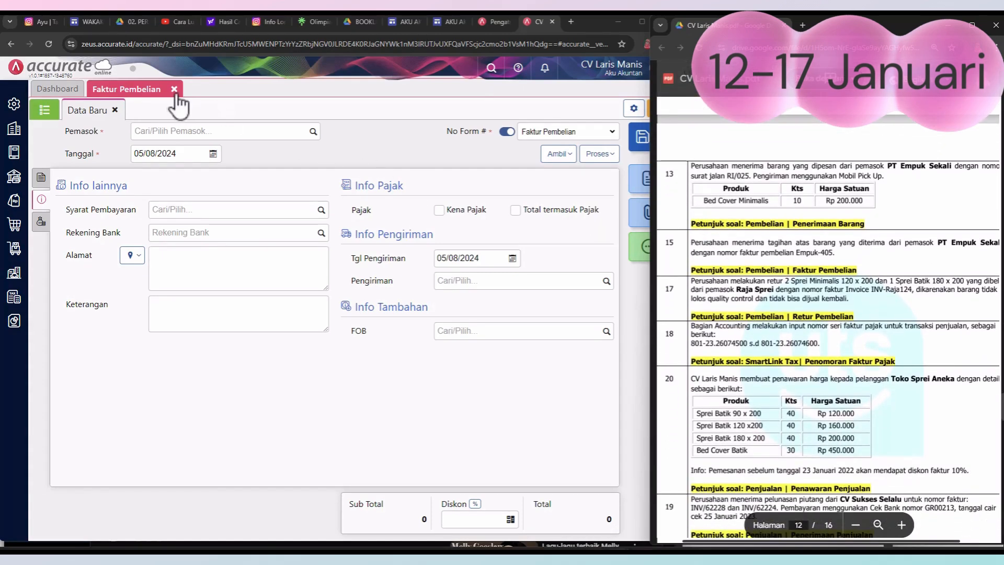
left_click(174, 92)
left_click(175, 91)
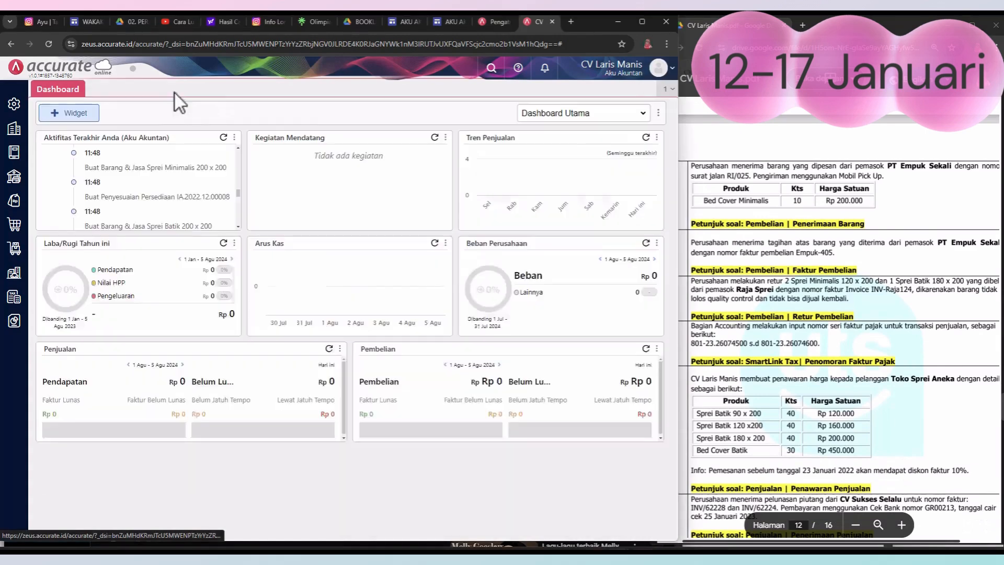
Step: Start a new goods receipt (Penerimaan Barang) with PT Empuk Sekali as the supplier
left_click(894, 206)
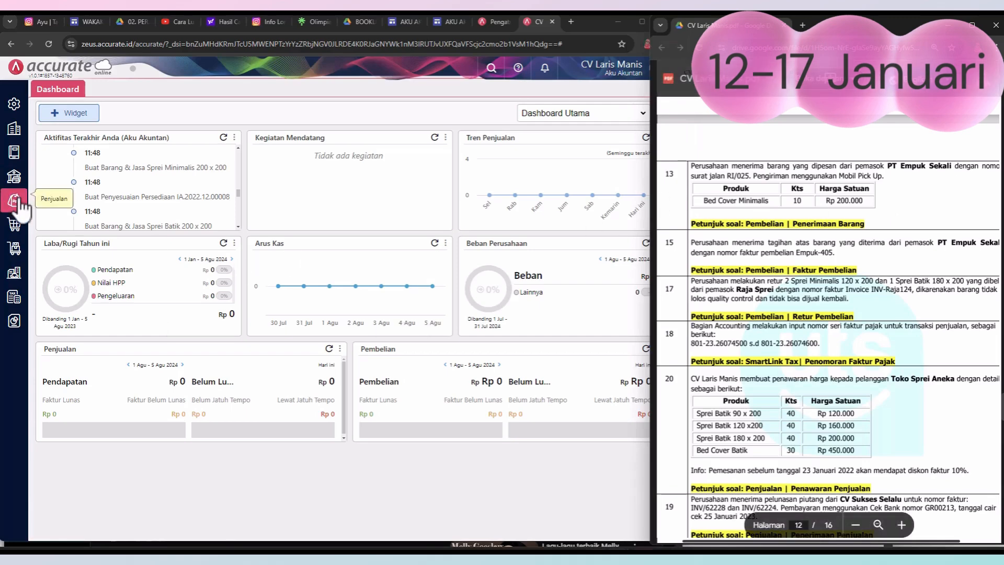
left_click(15, 226)
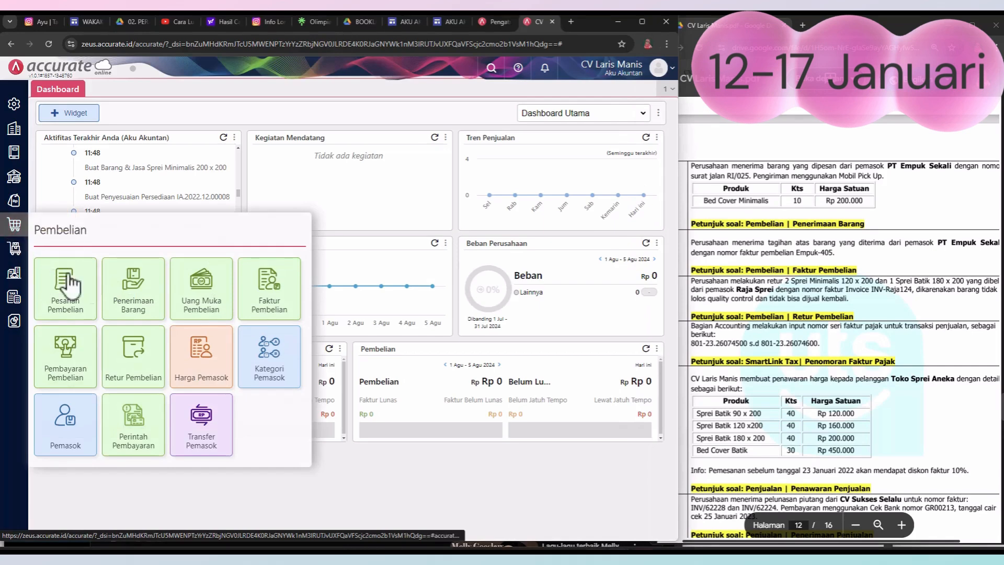
left_click(147, 289)
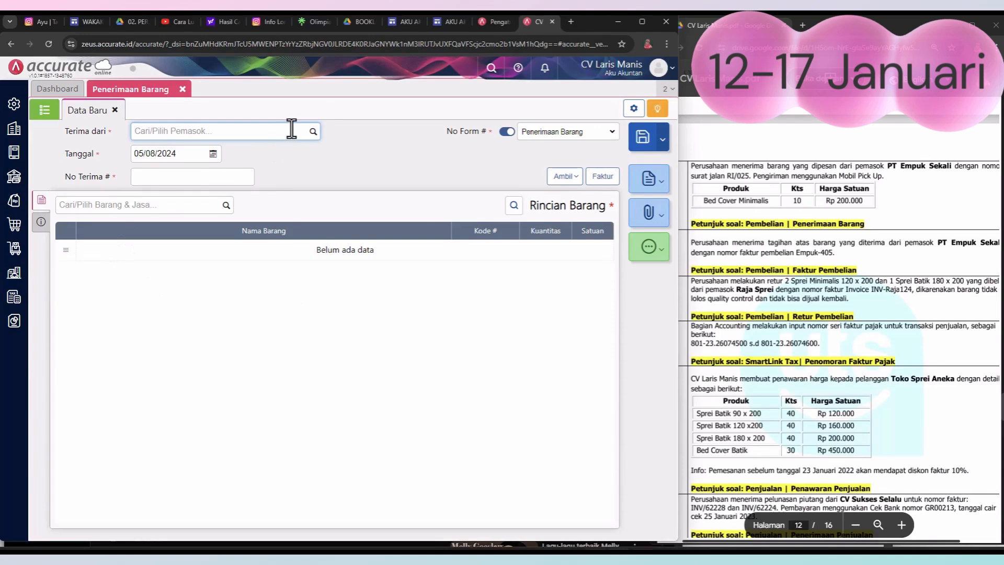
left_click(313, 131)
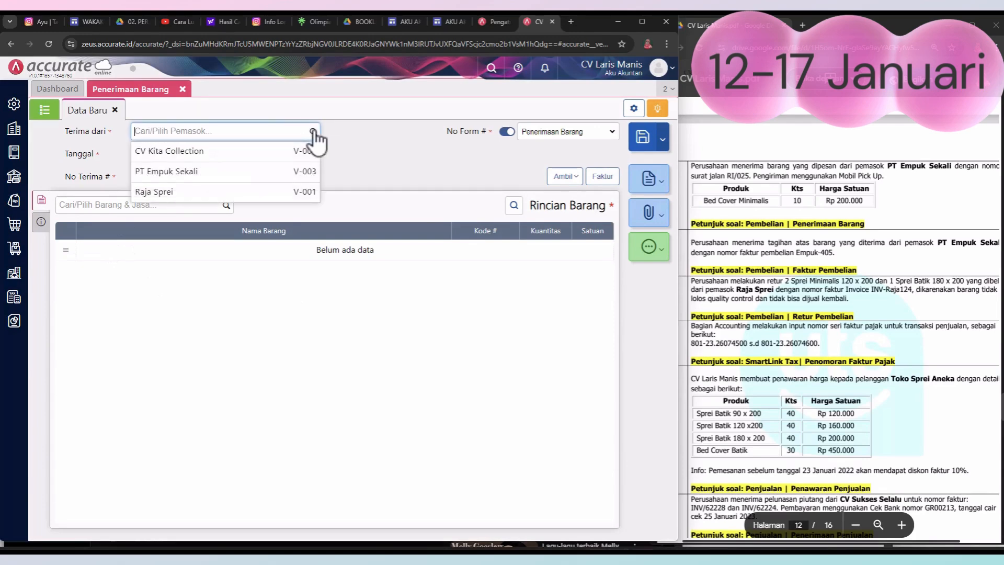
left_click(260, 173)
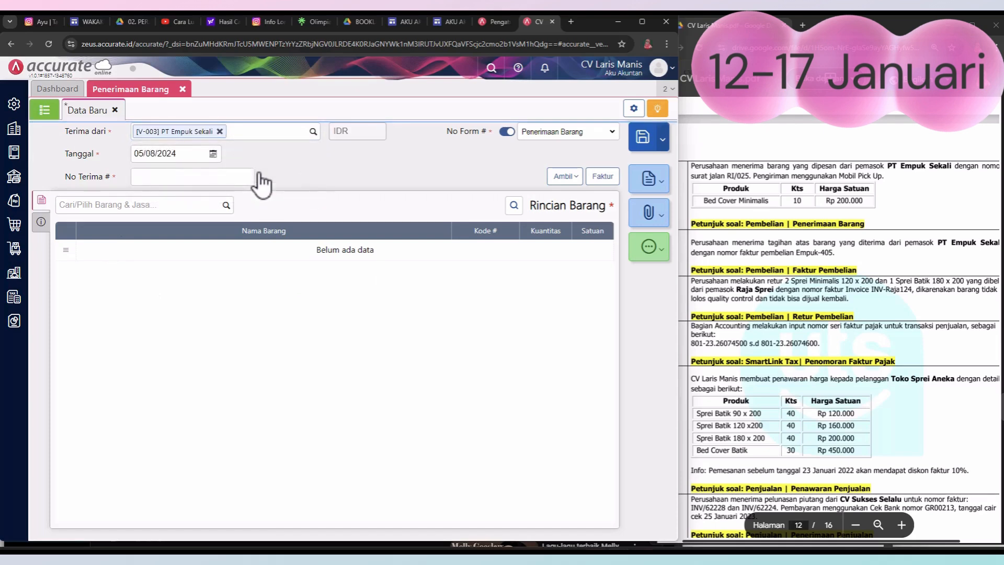
Step: Set the goods receipt's date (Tanggal) to 13/01/2023
left_click(213, 154)
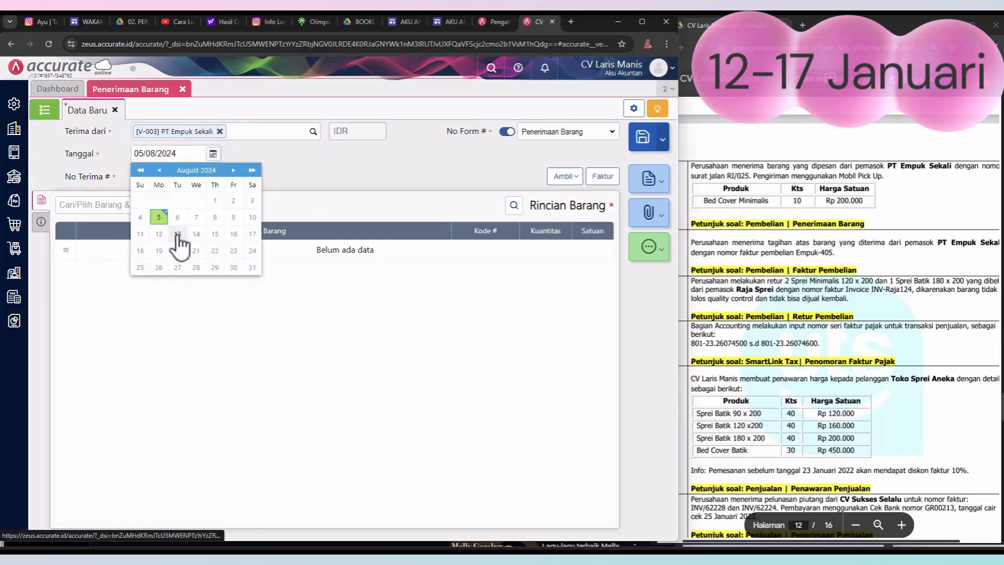
left_click(178, 234)
left_click(213, 153)
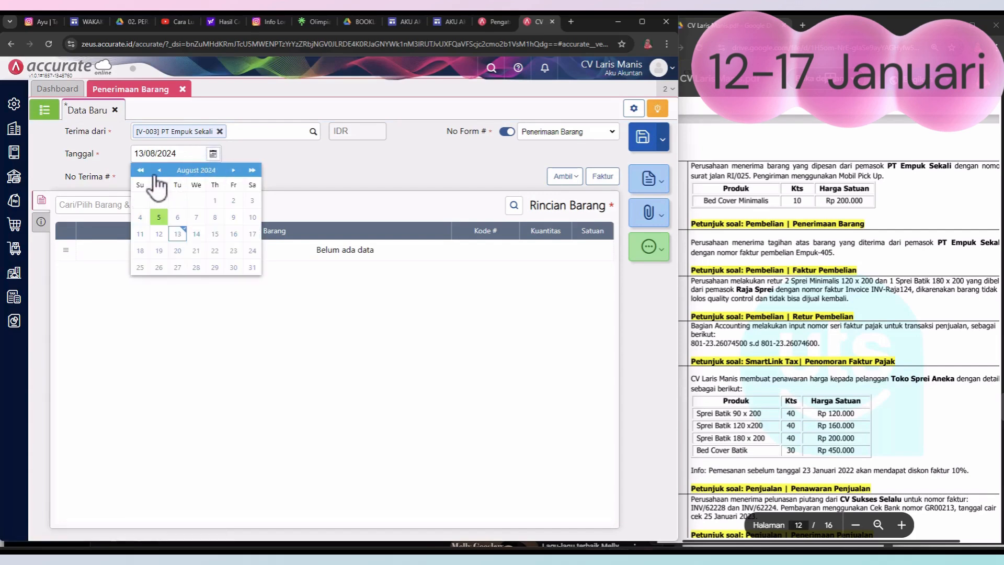
left_click(141, 171)
left_click(160, 171)
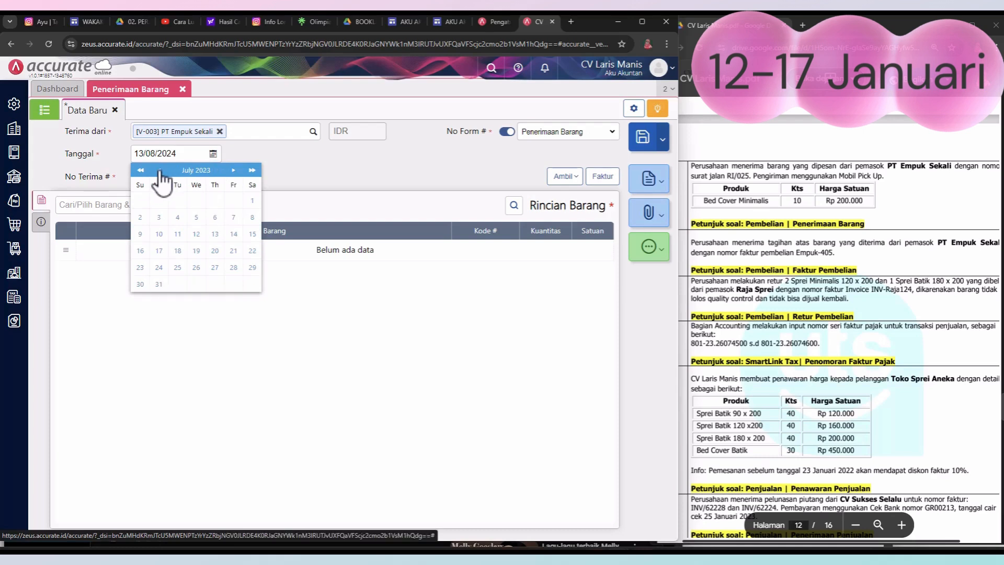
left_click(160, 171)
left_click(159, 171)
left_click(160, 171)
left_click(160, 171)
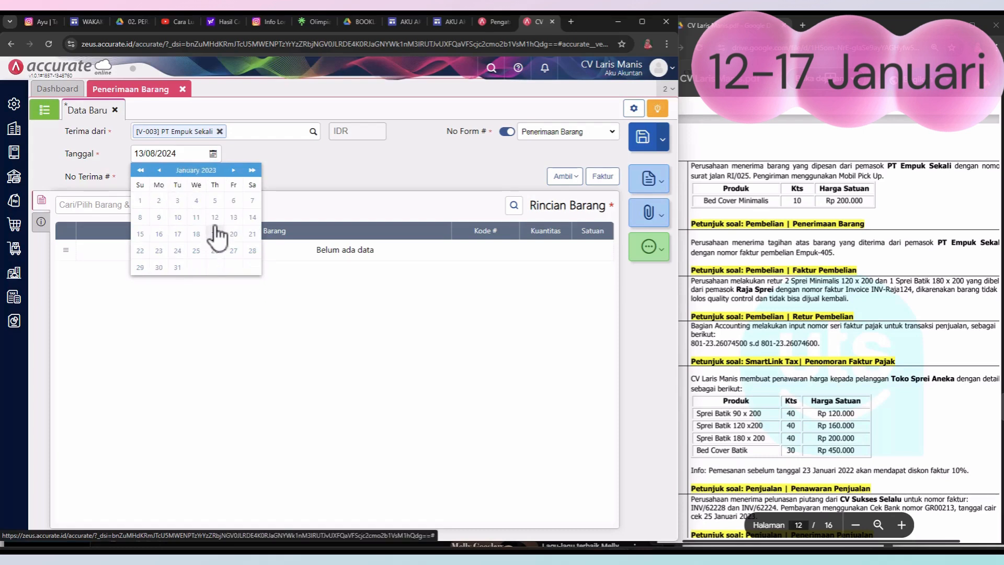
left_click(232, 218)
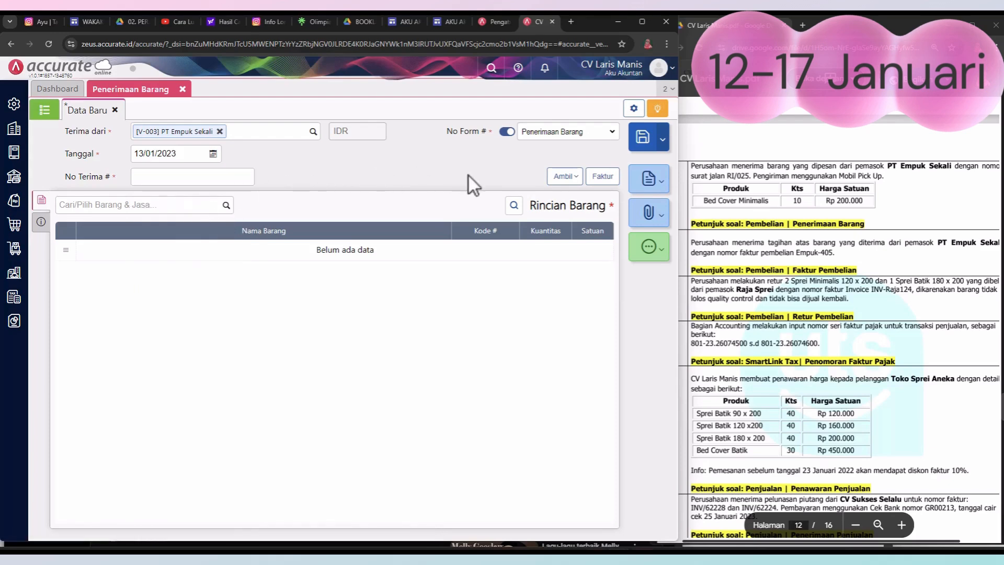
left_click(565, 180)
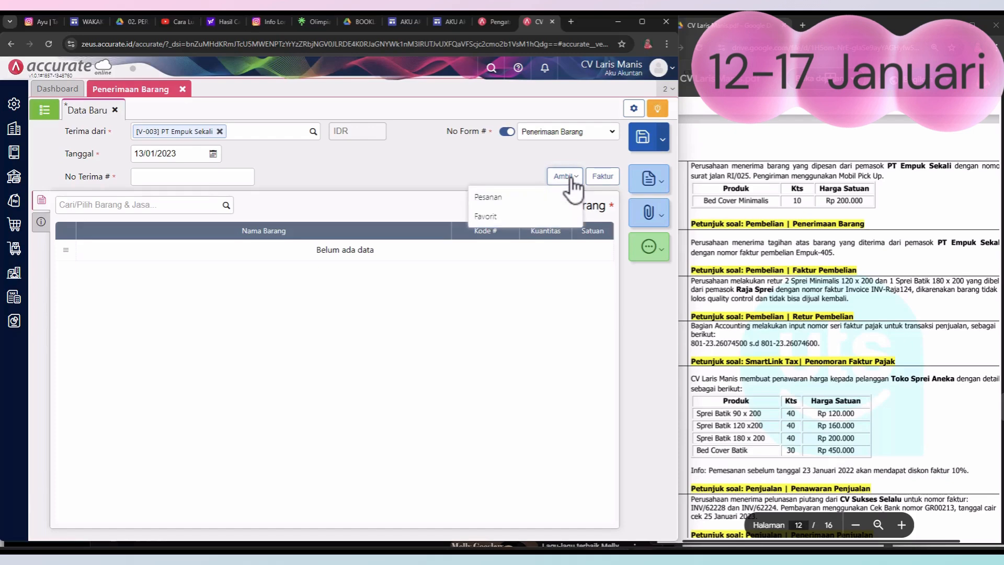
left_click(526, 206)
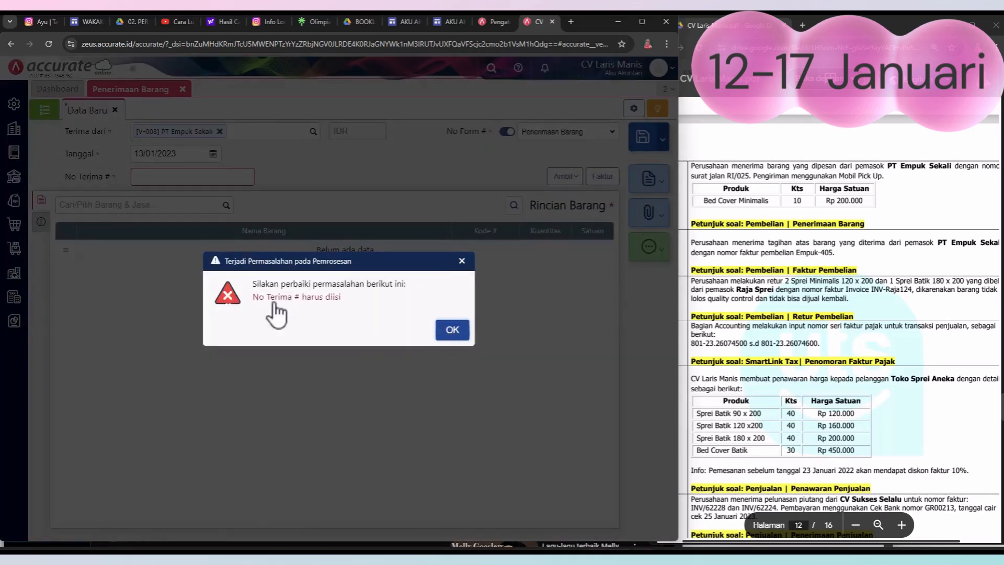
left_click(457, 337)
Step: Copy delivery note number RI/025 from the PDF's 13 January transaction into the goods receipt's No Terima
double_click(748, 176)
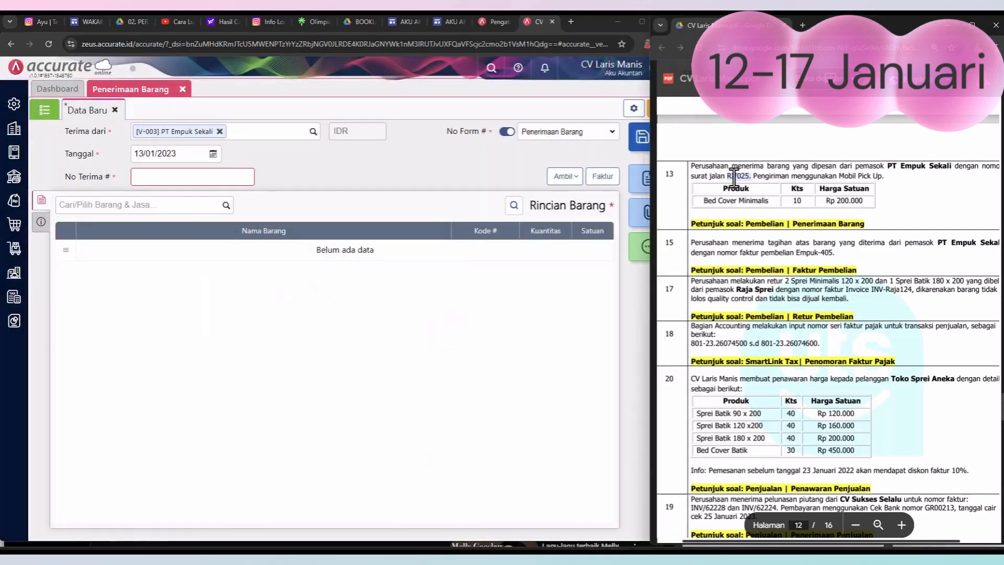
left_click(204, 181)
type("RI/025.")
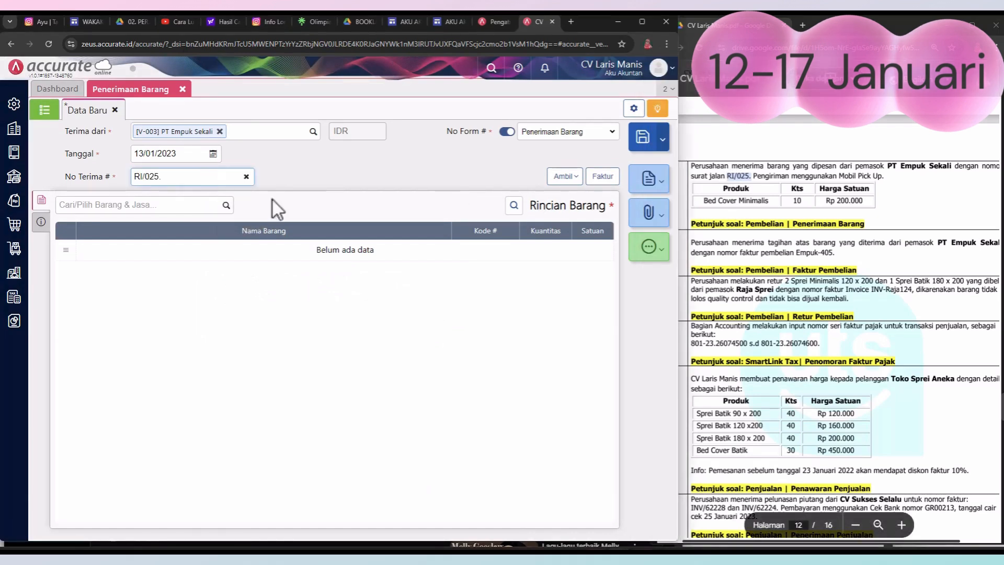
Step: Copy Bed Cover Minimalis from PT Empuk Sekali's 6 January purchase order PO.2023.01.00002 into the goods receipt
left_click(576, 180)
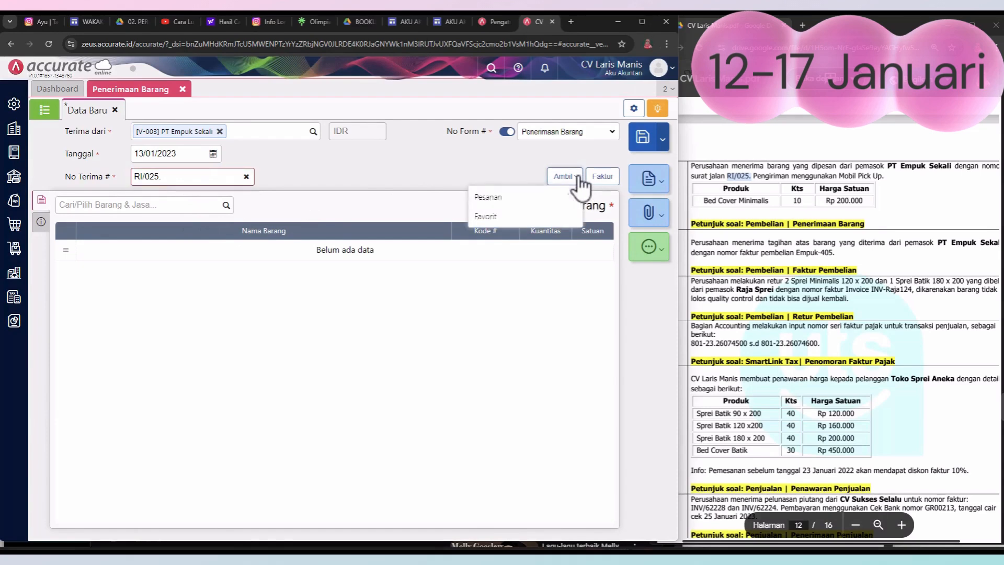
left_click(539, 210)
left_click(368, 214)
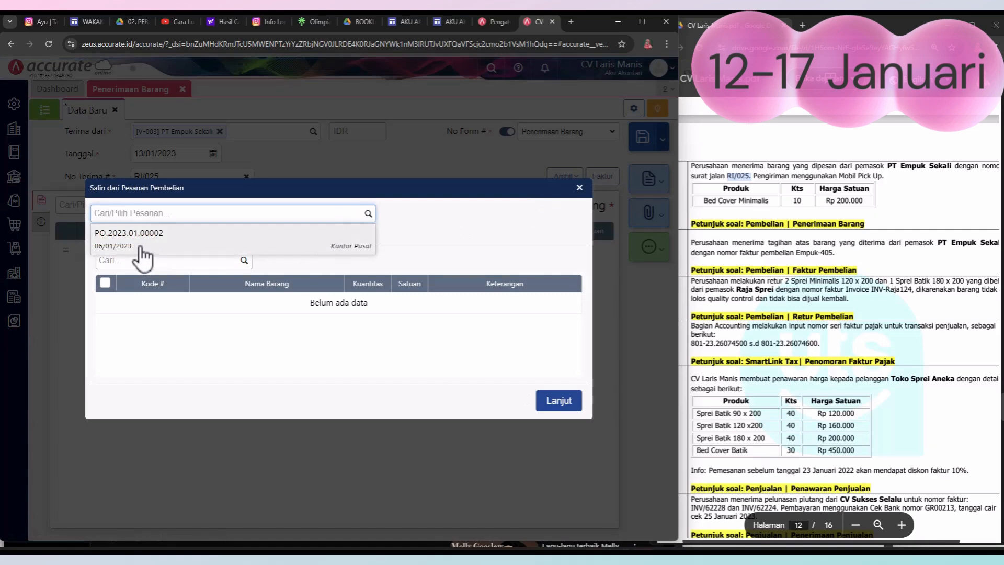
left_click(246, 243)
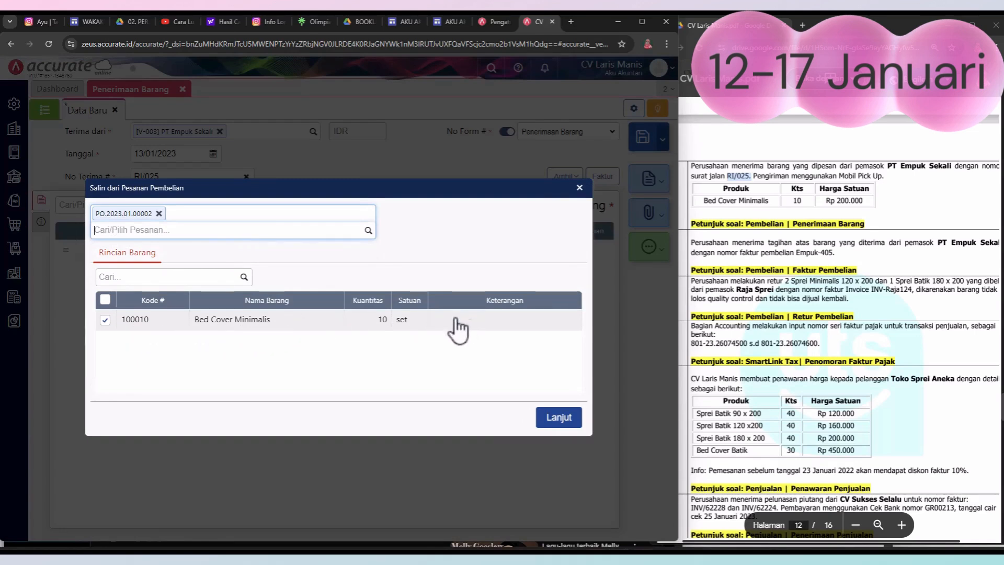
left_click(556, 423)
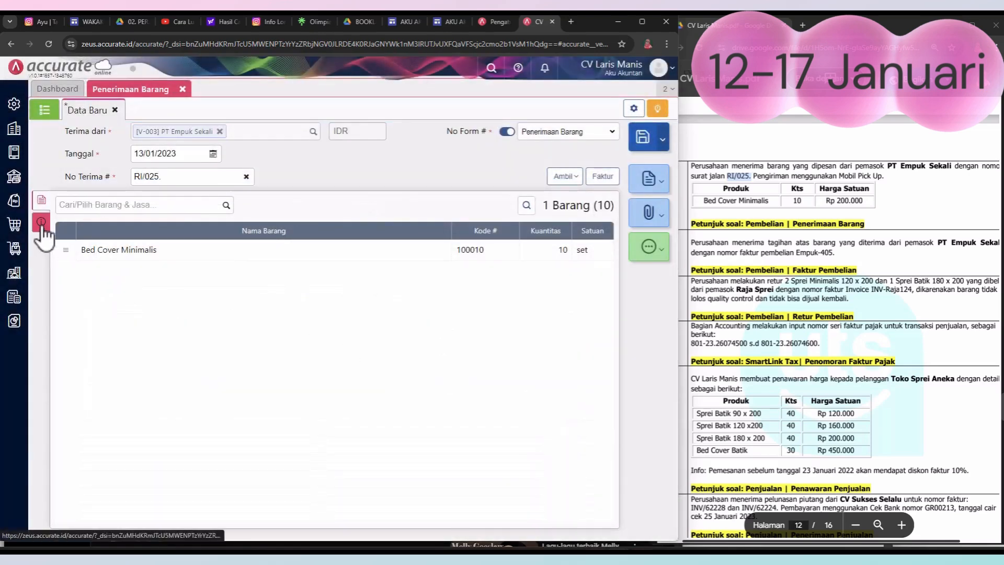
Step: Enter the company's street address in the receipt's Alamat, and replace Keterangan with "Penerimaan barang yang dipesan"
left_click(42, 225)
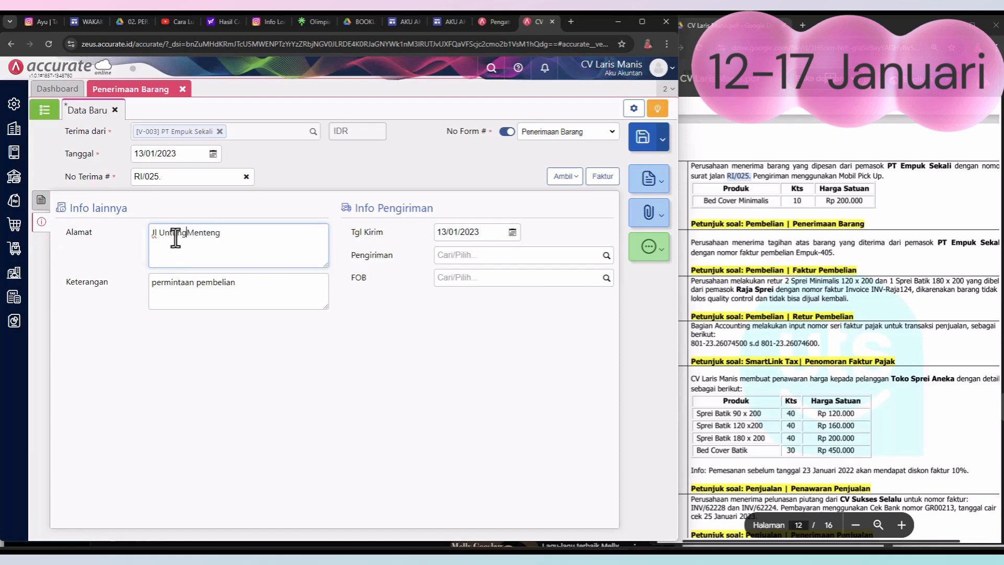
double_click(192, 283)
type("Peneri")
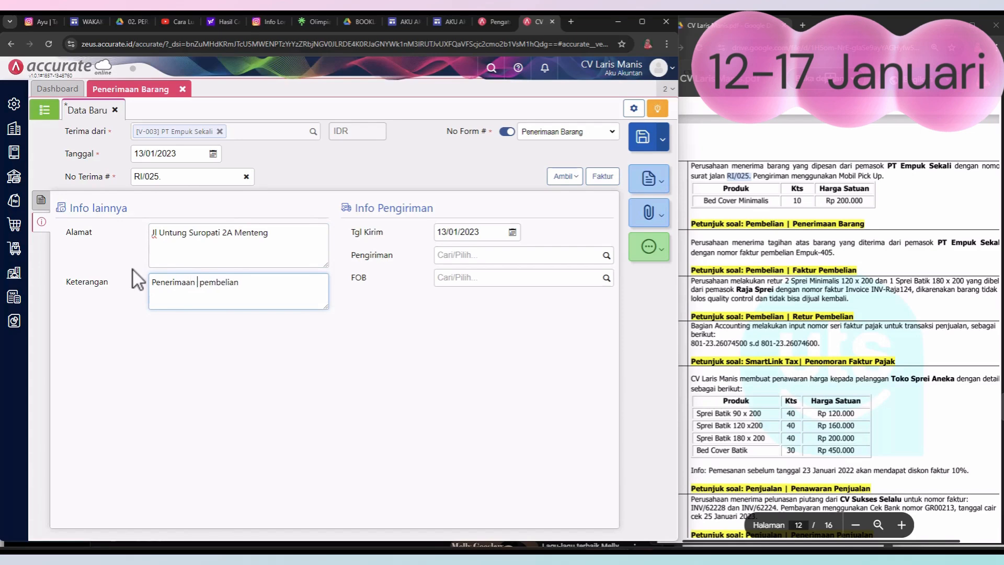
type("maan barang yang dipes")
Step: Add "mobil pick up" as a new shipping method (Pengiriman) on the goods receipt, and save and close the receipt
left_click(489, 256)
left_click(606, 255)
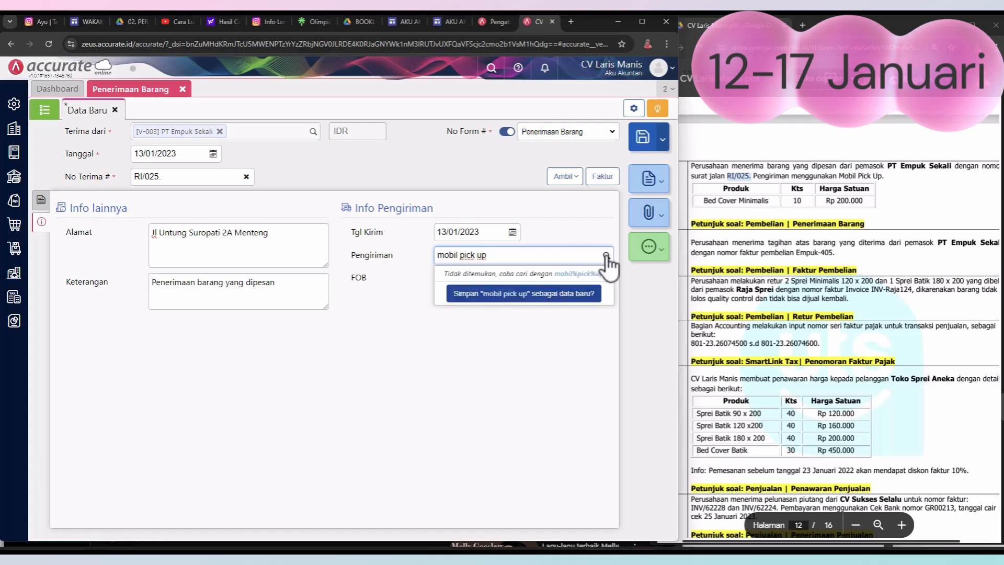
left_click(550, 293)
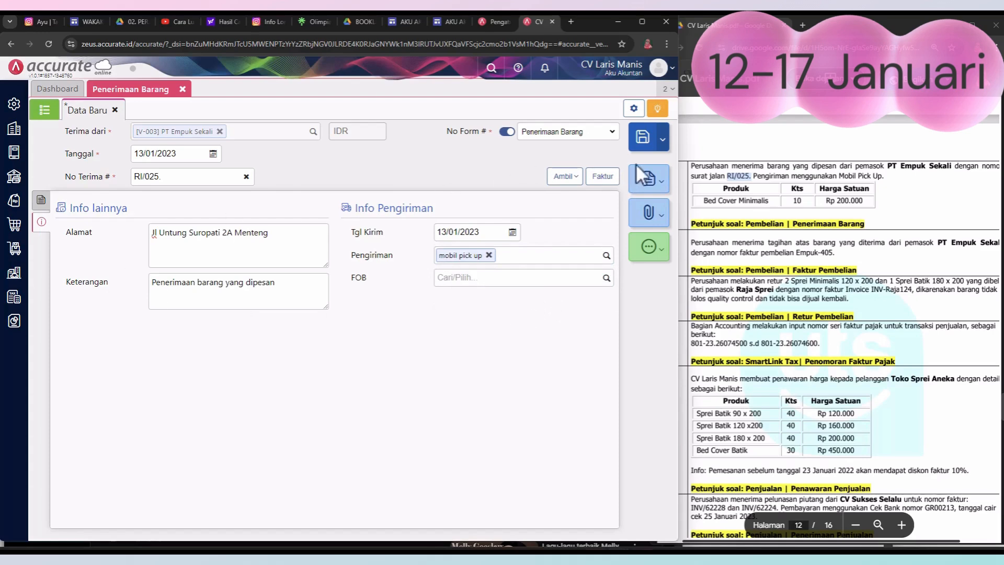
left_click(643, 139)
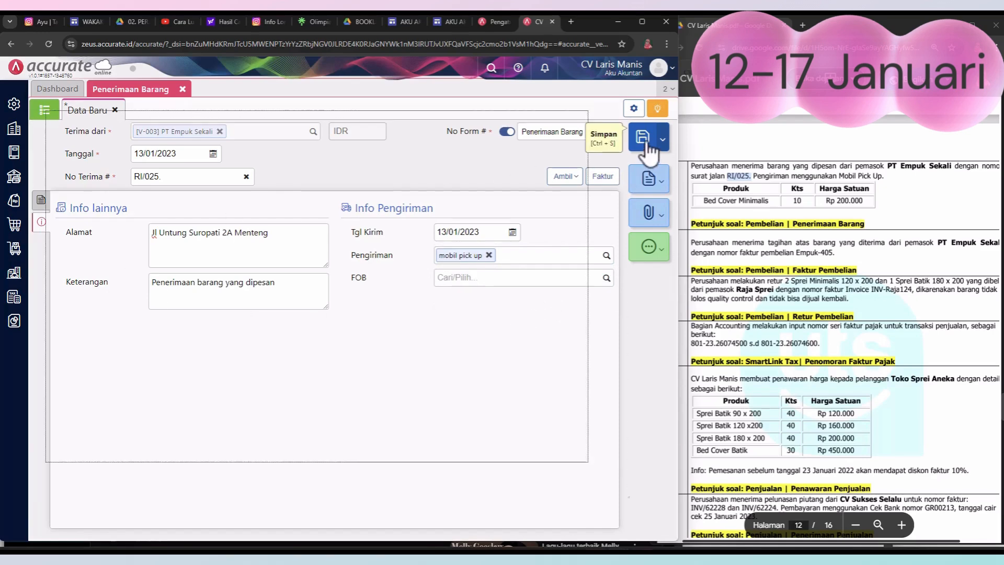
left_click(183, 89)
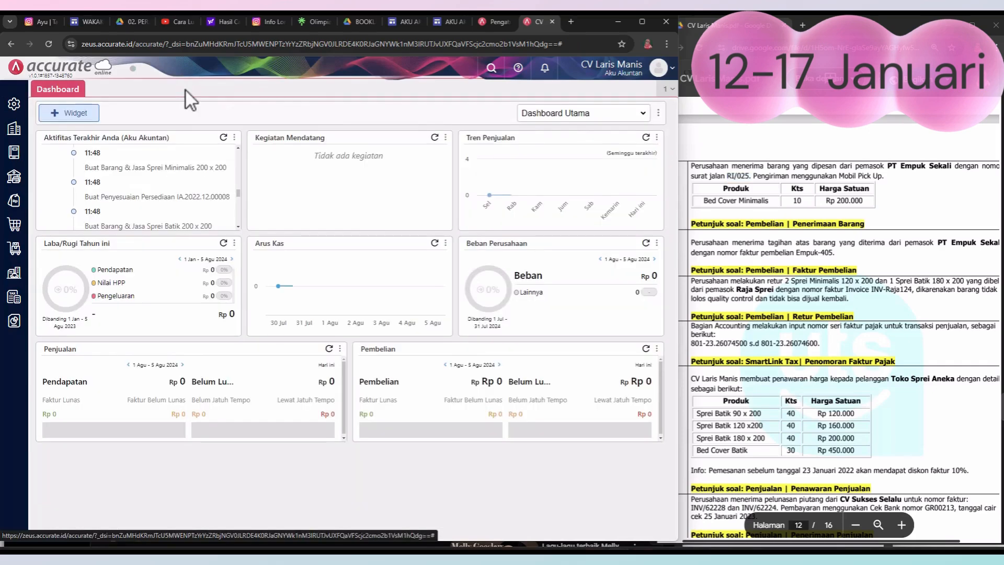
Step: Start a new purchase invoice (Faktur Pembelian) for supplier PT Empuk Sekali
left_click(805, 261)
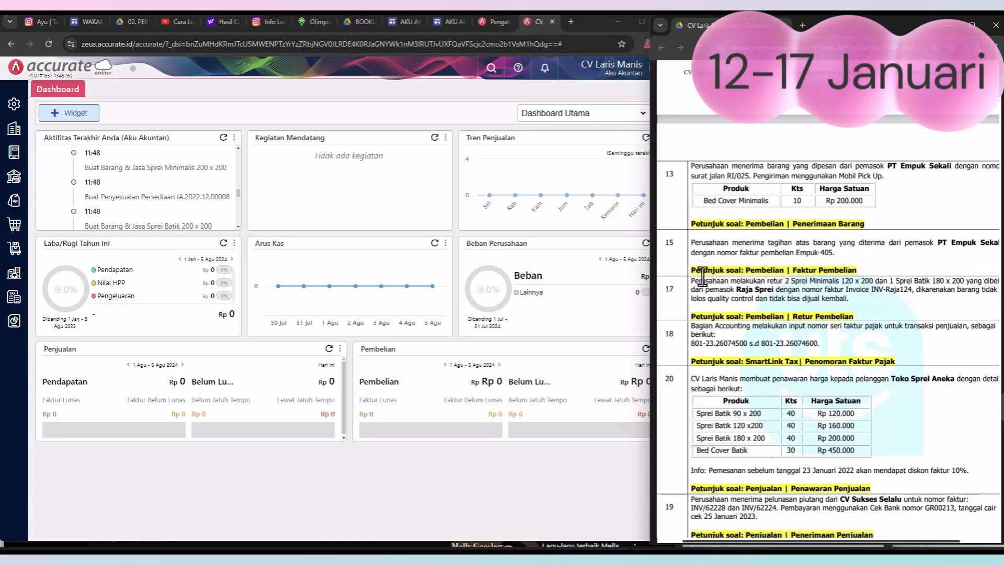
left_click(23, 227)
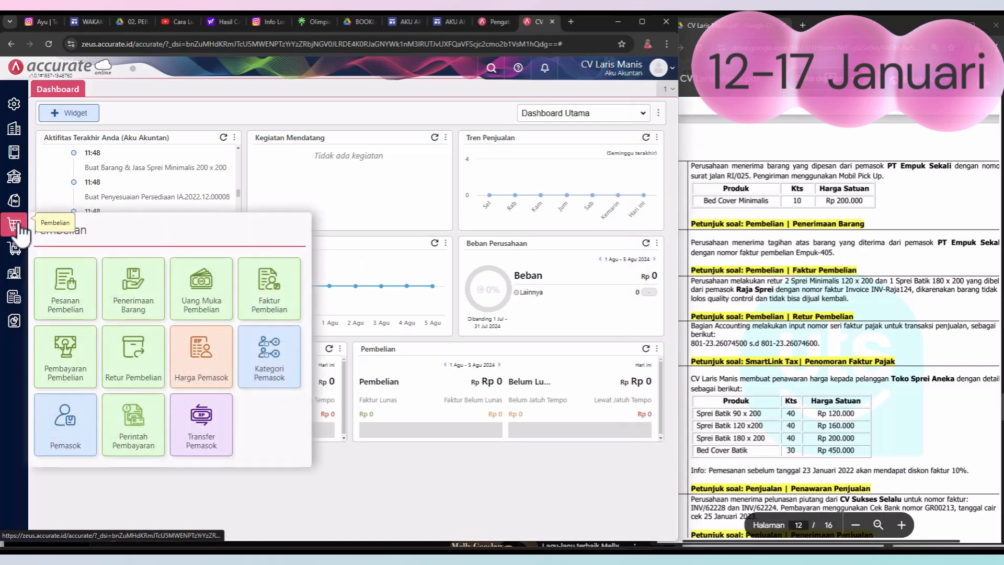
left_click(269, 309)
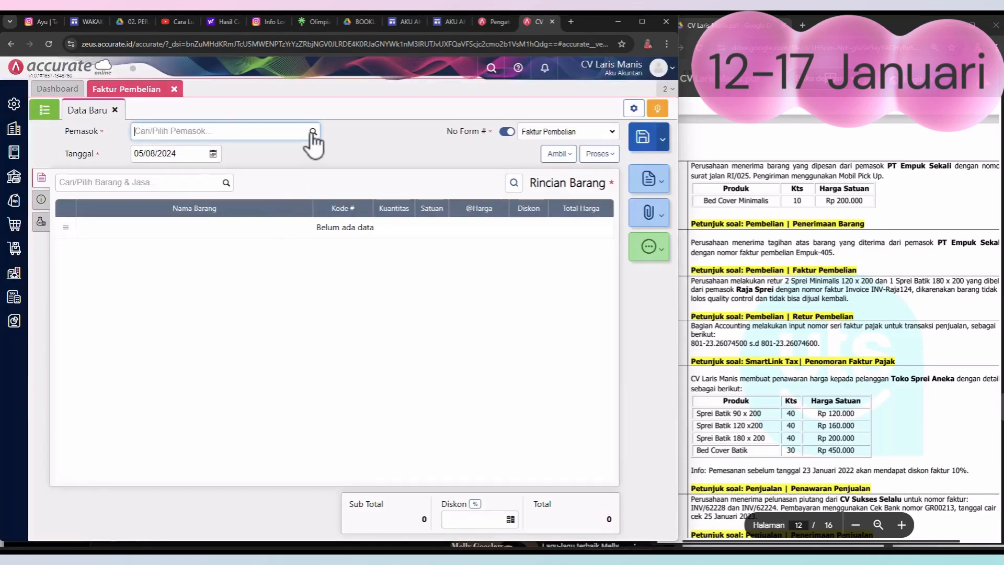
left_click(313, 133)
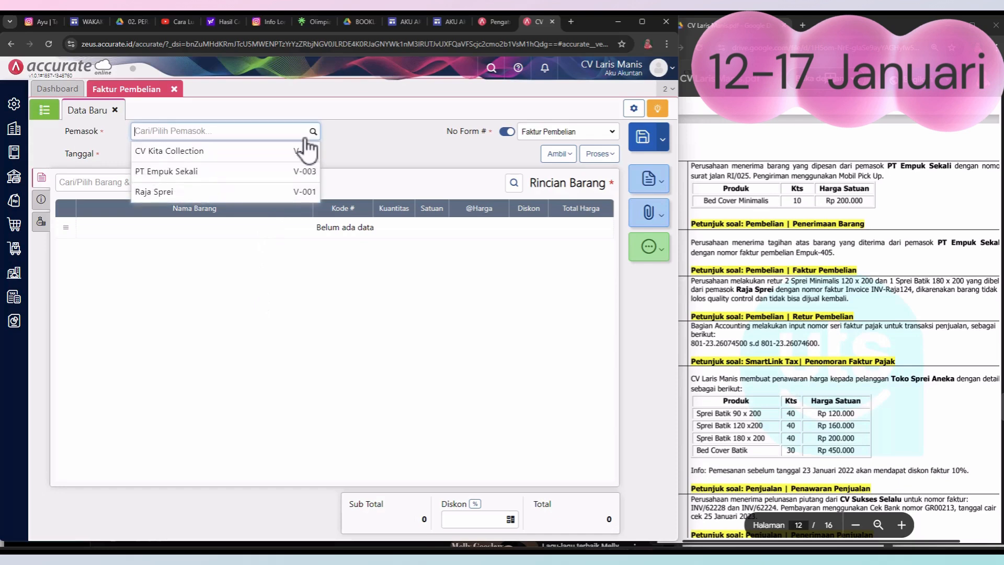
left_click(226, 174)
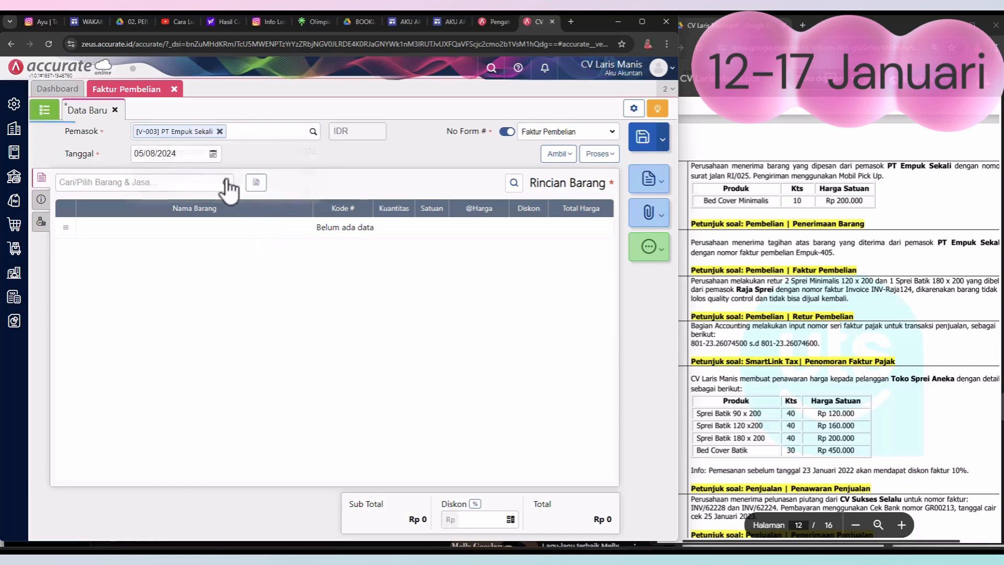
Step: Set the purchase invoice's date to 15/01/2023
left_click(212, 154)
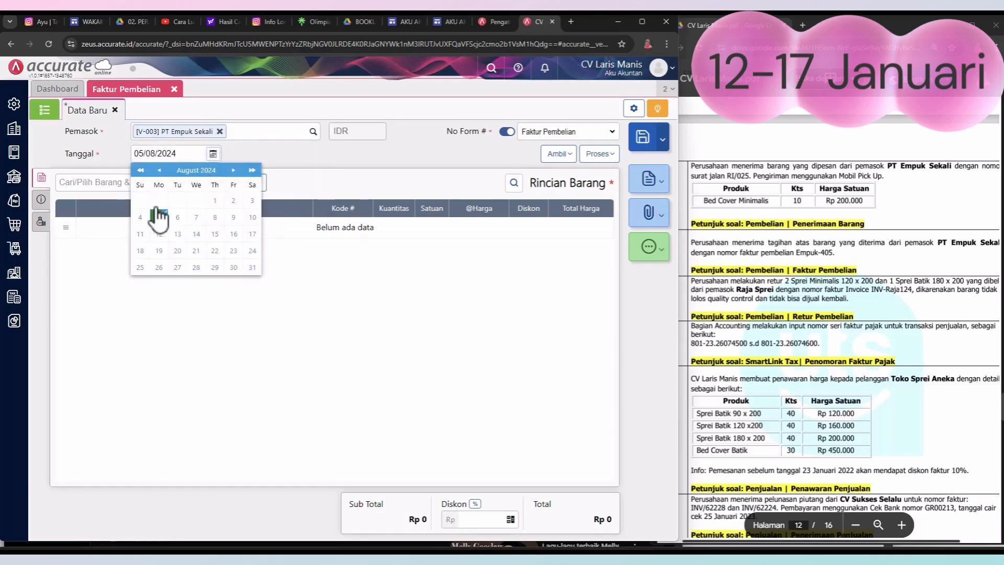
left_click(140, 170)
left_click(159, 170)
left_click(160, 170)
left_click(160, 170)
left_click(160, 171)
left_click(160, 171)
left_click(160, 171)
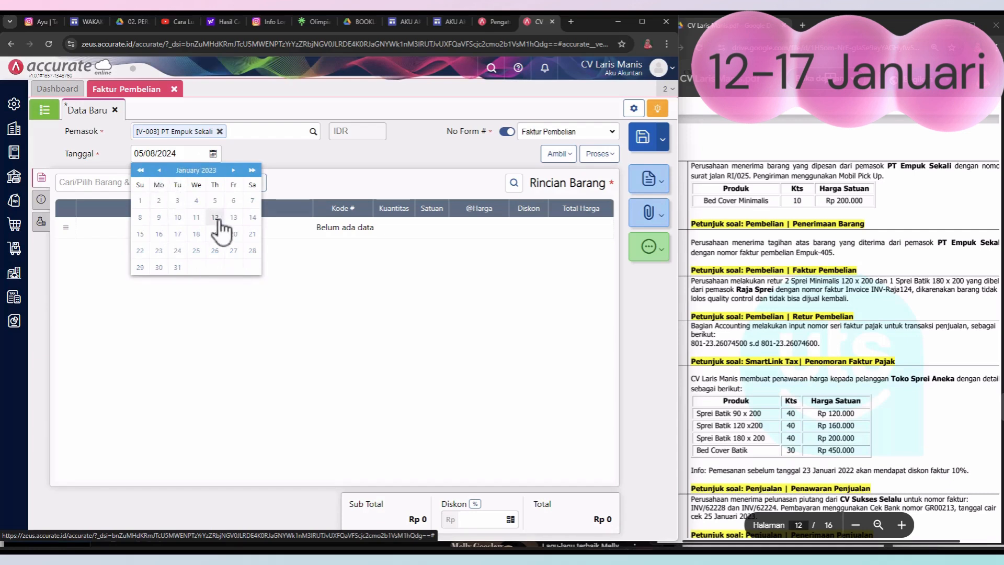
left_click(141, 235)
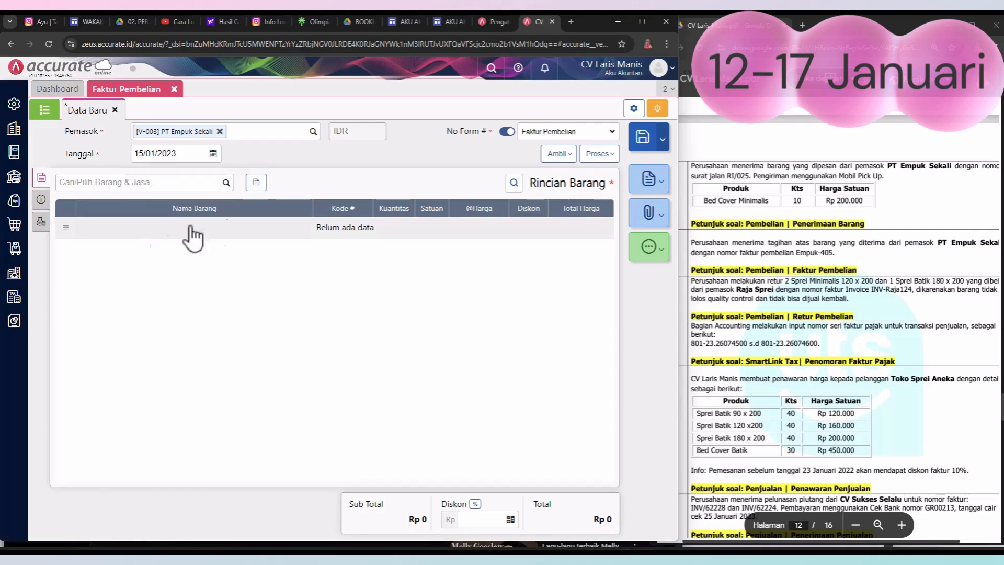
Step: Copy Bed Cover Minimalis from PT Empuk Sekali's 13 January goods receipt RI/025 into the purchase invoice
left_click(567, 155)
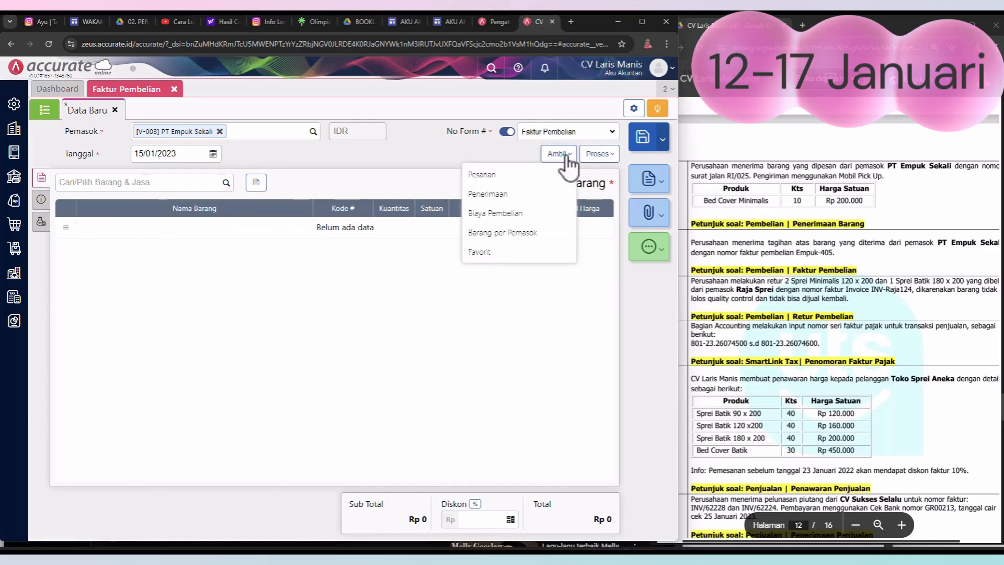
left_click(505, 196)
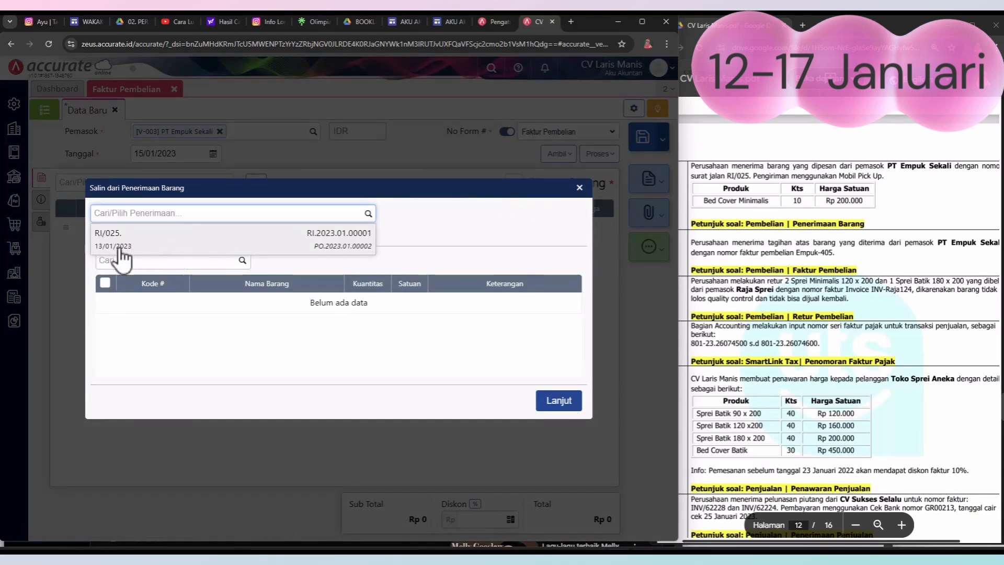
left_click(328, 241)
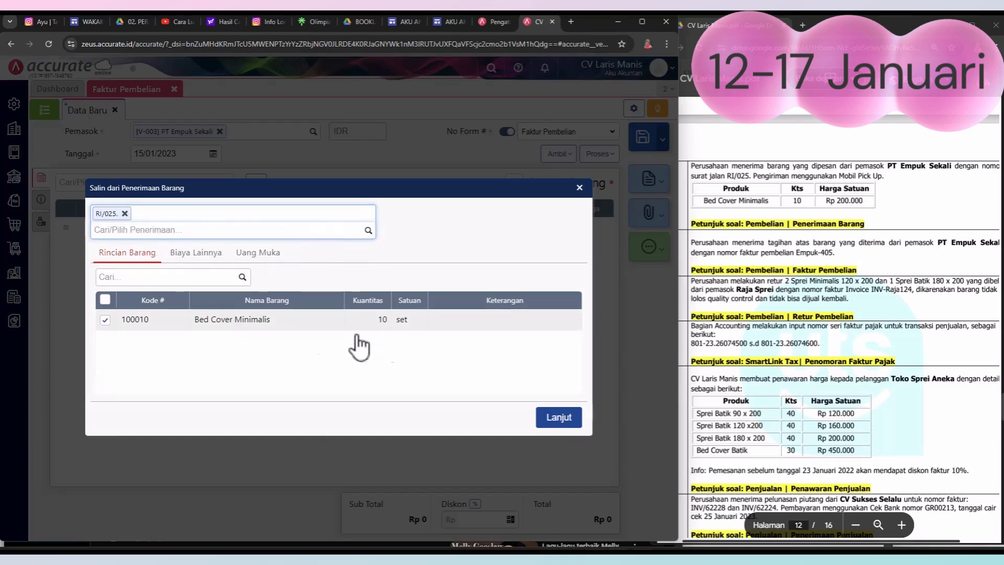
left_click(558, 421)
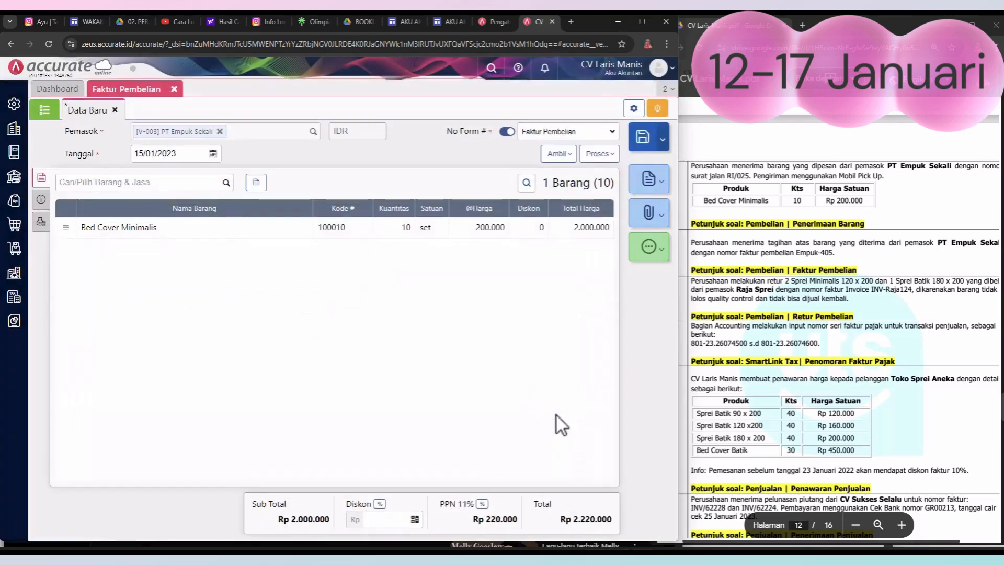
Step: Copy invoice number Empuk-405 from the PDF's 15 January transaction into No Faktur, and fill Alamat with the saved company address
left_click(41, 199)
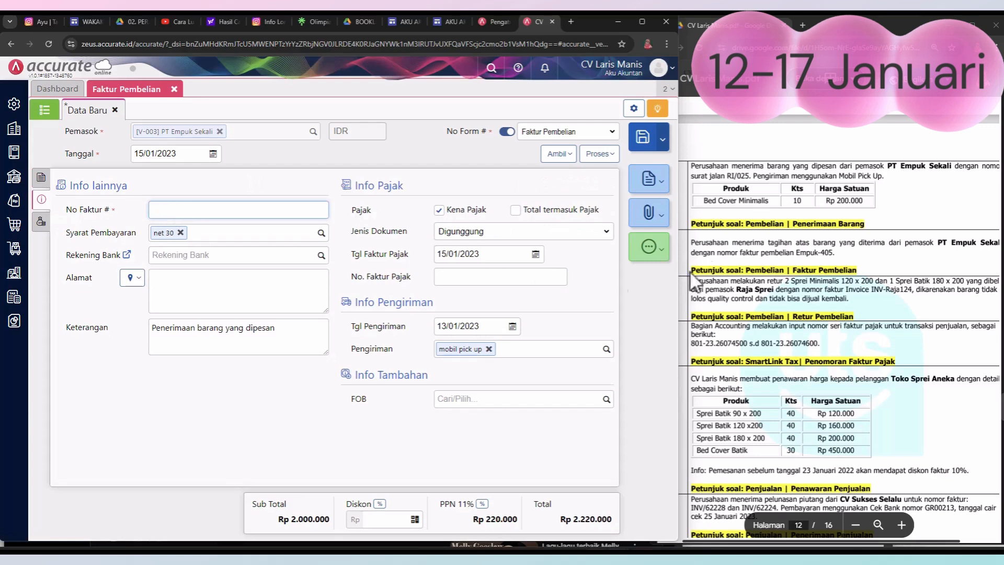
left_click_drag(796, 256, 833, 254)
key("ctrl+c")
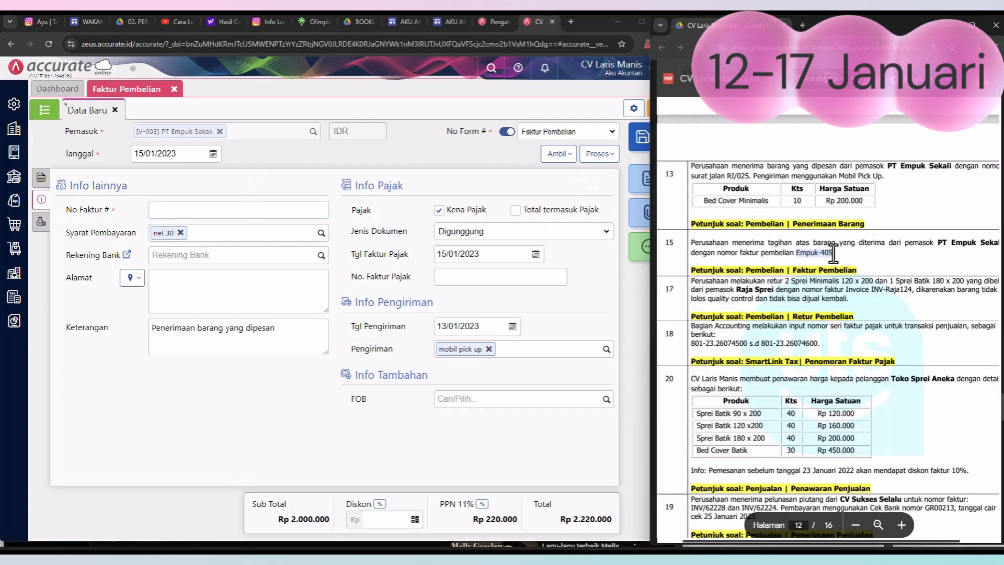
left_click(236, 209)
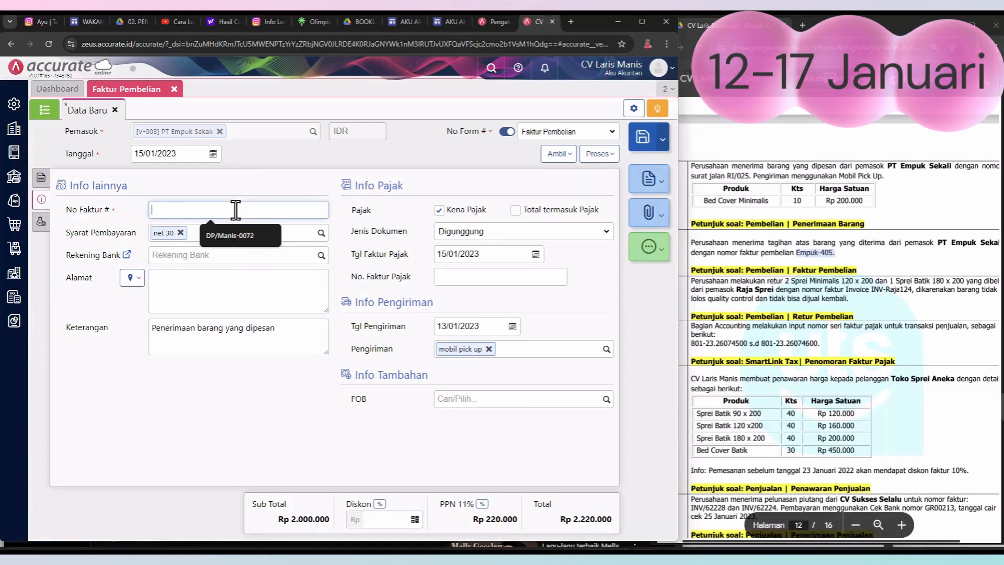
key("ctrl+v")
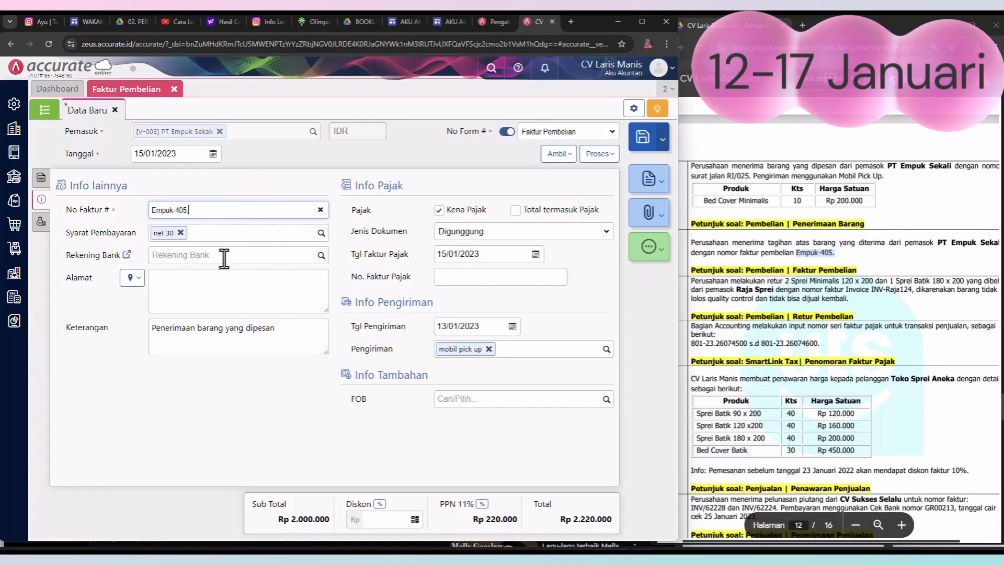
left_click(137, 283)
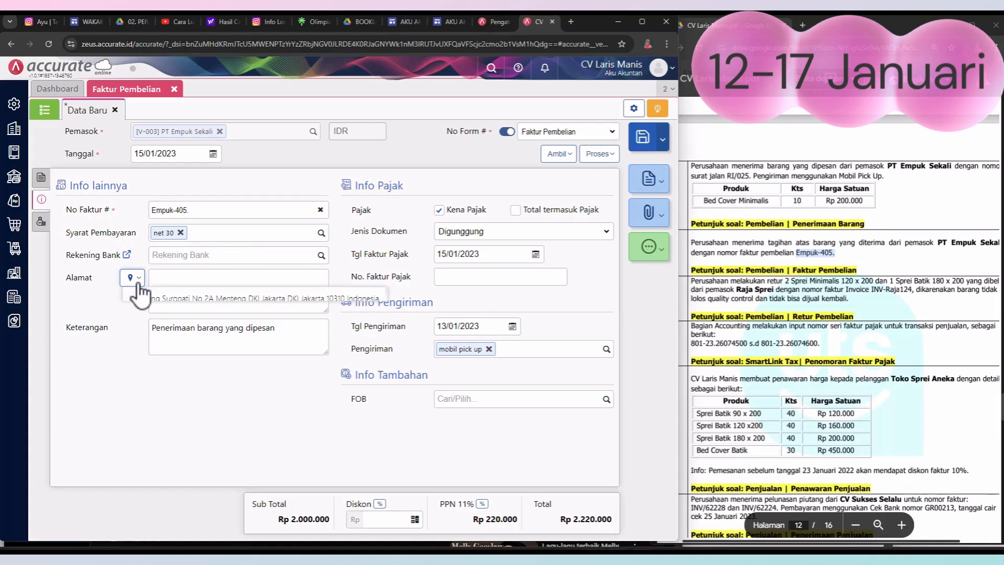
left_click(164, 302)
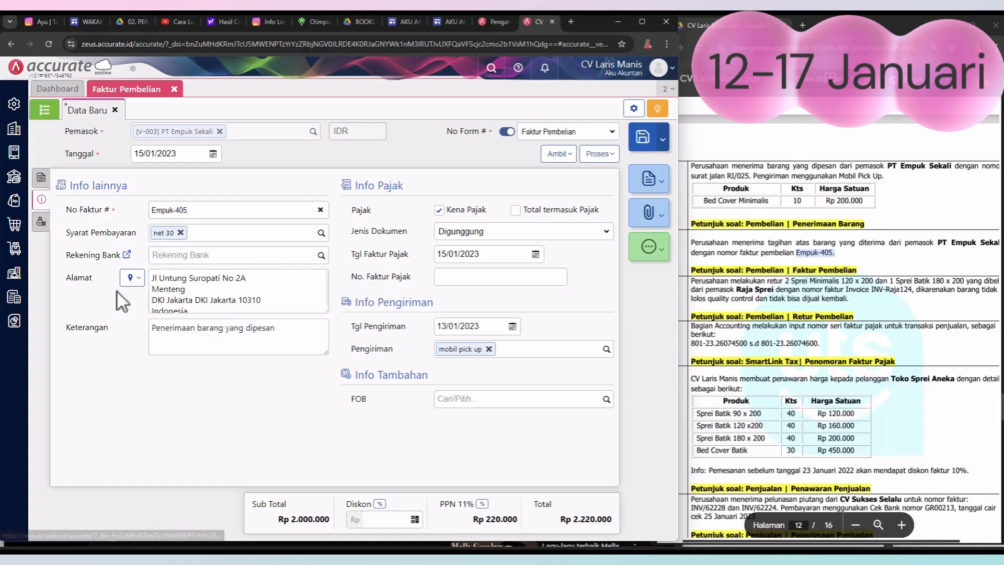
Step: Change the invoice's Keterangan to "Penerimaan faktur barang yang telah dikirim", and save and close the purchase invoice
left_click(195, 328)
type("fak")
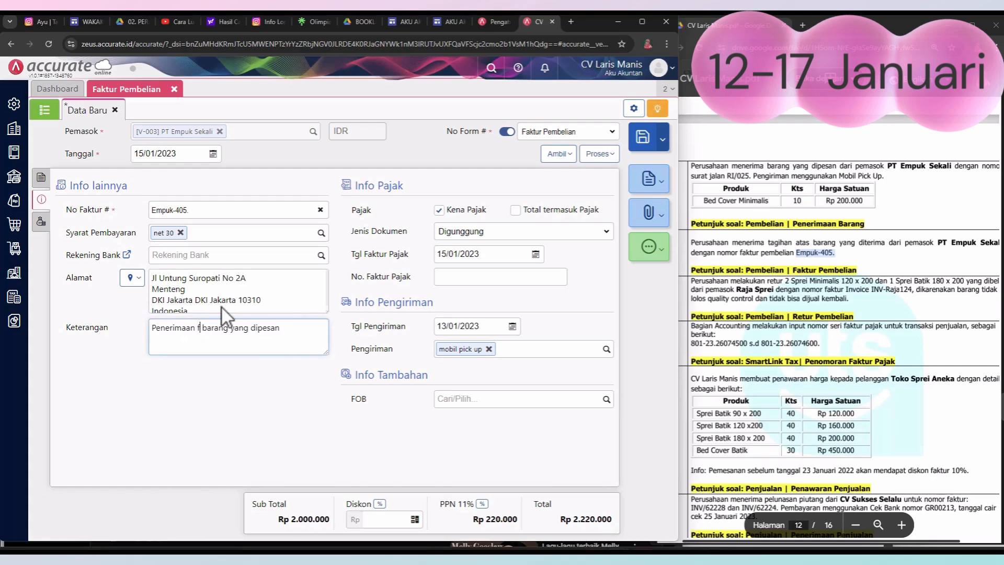
type("tur")
key("BackSpace")
key("BackSpace")
key("BackSpace")
key("BackSpace")
key("BackSpace")
key("BackSpace")
key("BackSpace")
type("telah dikirim")
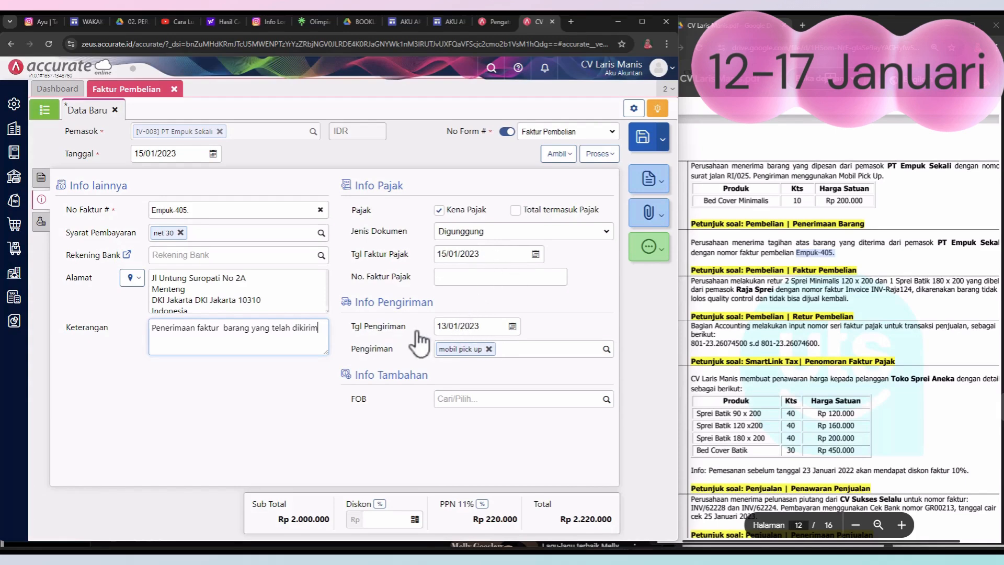
left_click(644, 138)
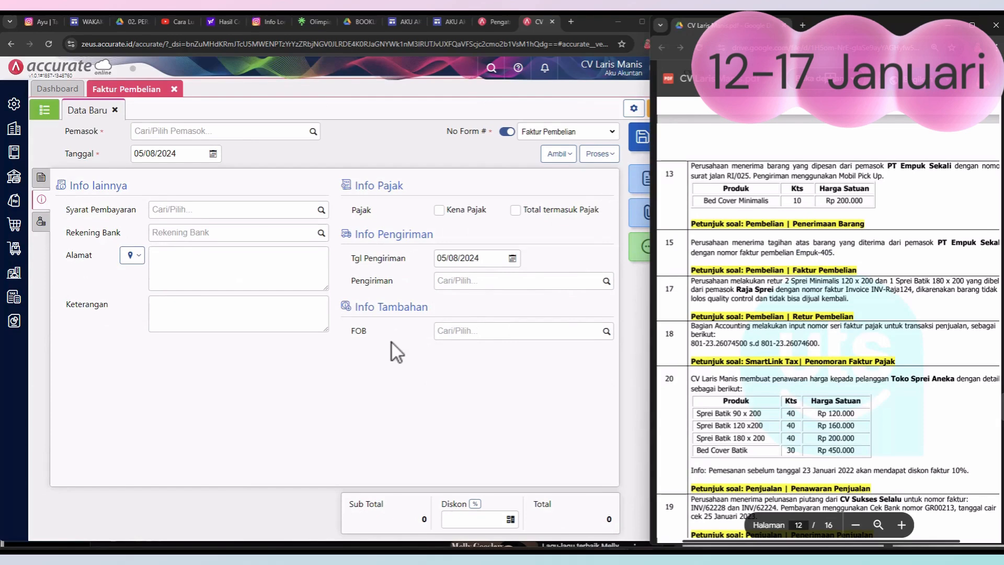
left_click(174, 89)
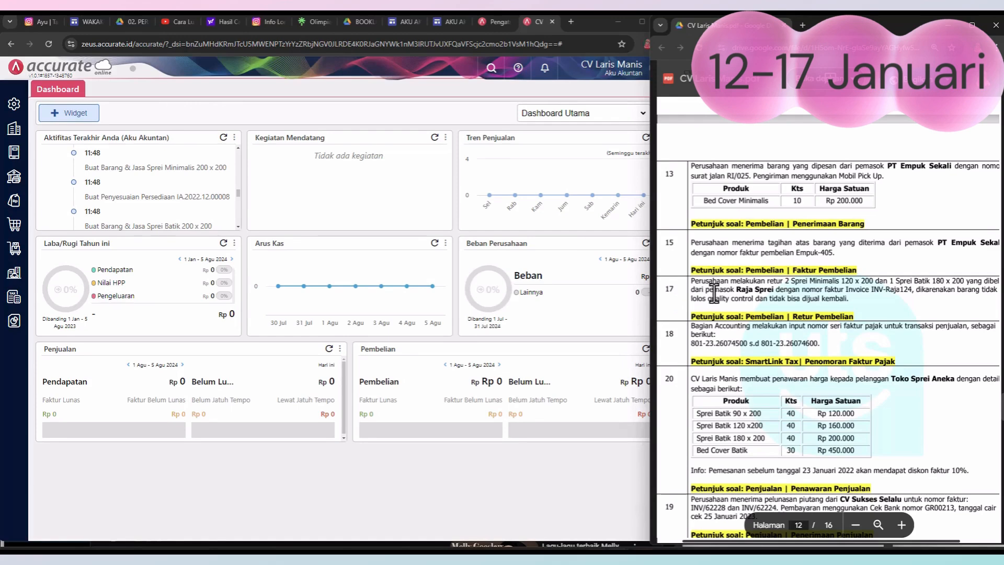
Step: Start a new purchase return (Retur Pembelian) for supplier Raja Sprei, following the PDF's 17 January transaction
scroll(714, 292, "down", 1)
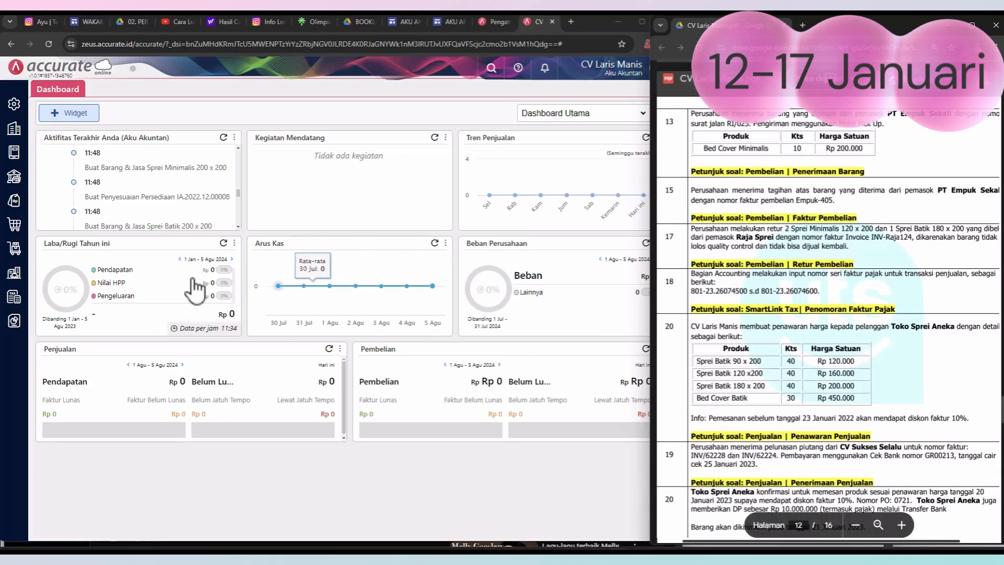
left_click(20, 227)
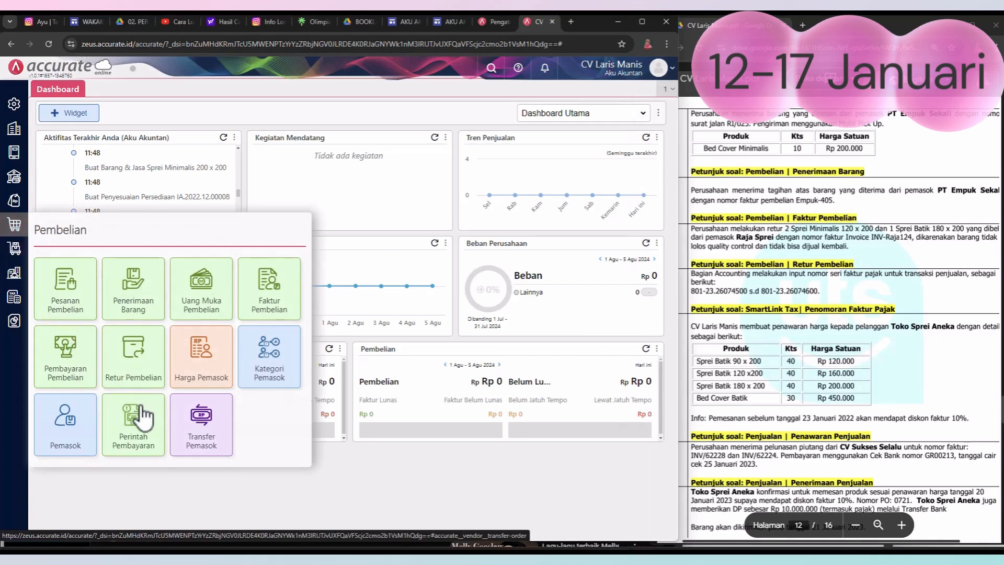
left_click(139, 366)
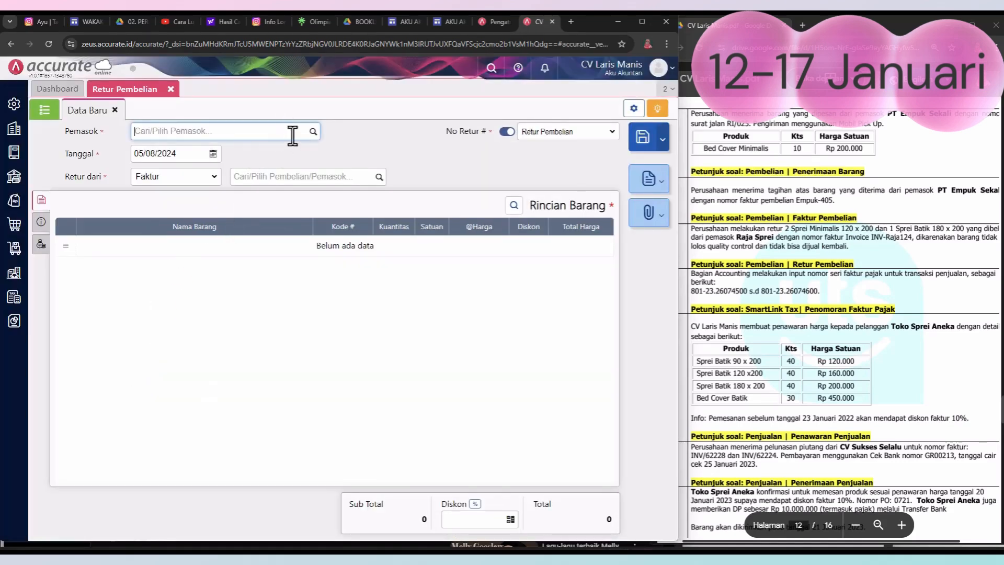
left_click(312, 132)
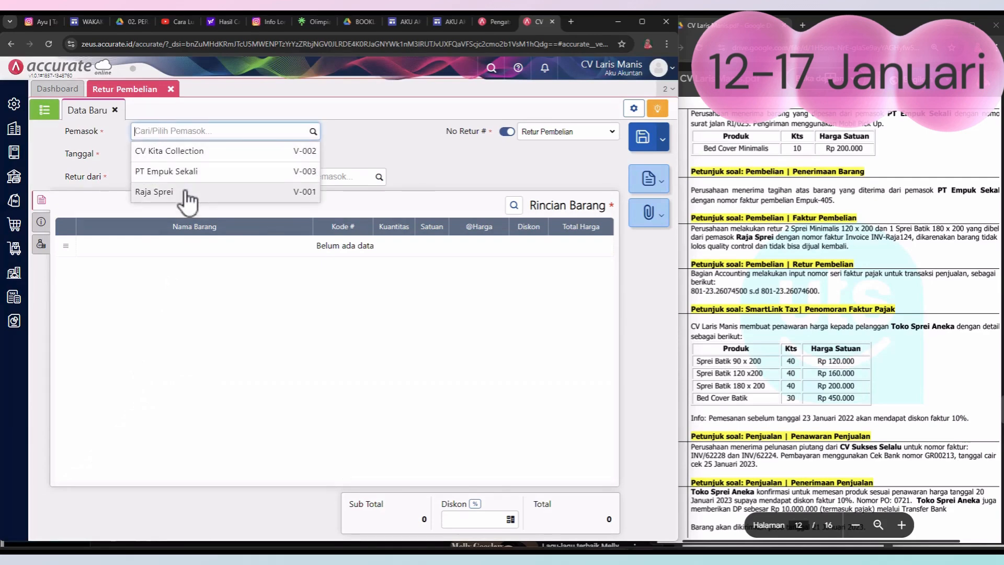
left_click(185, 193)
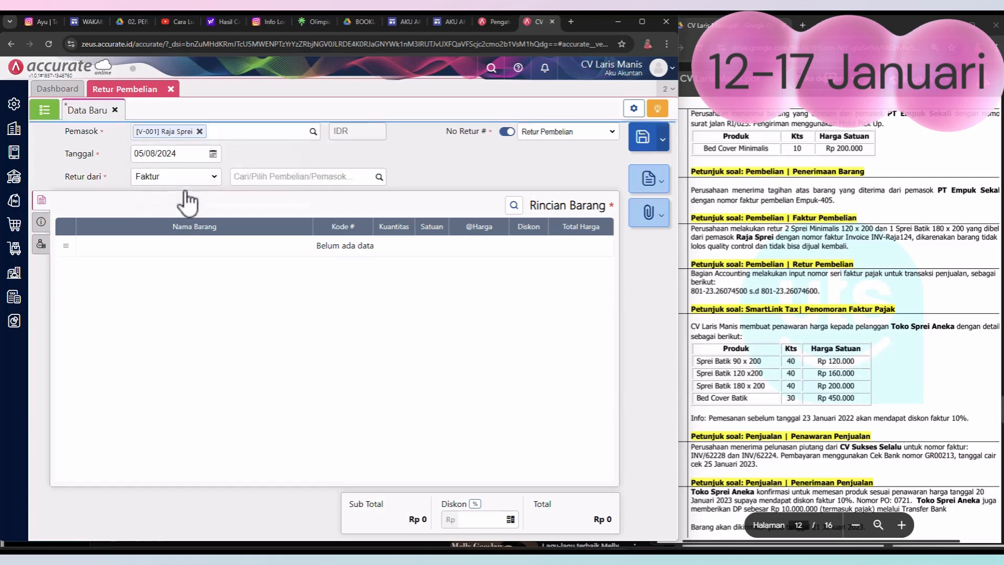
Step: Set the purchase return's date to 17/01/2023
left_click(212, 154)
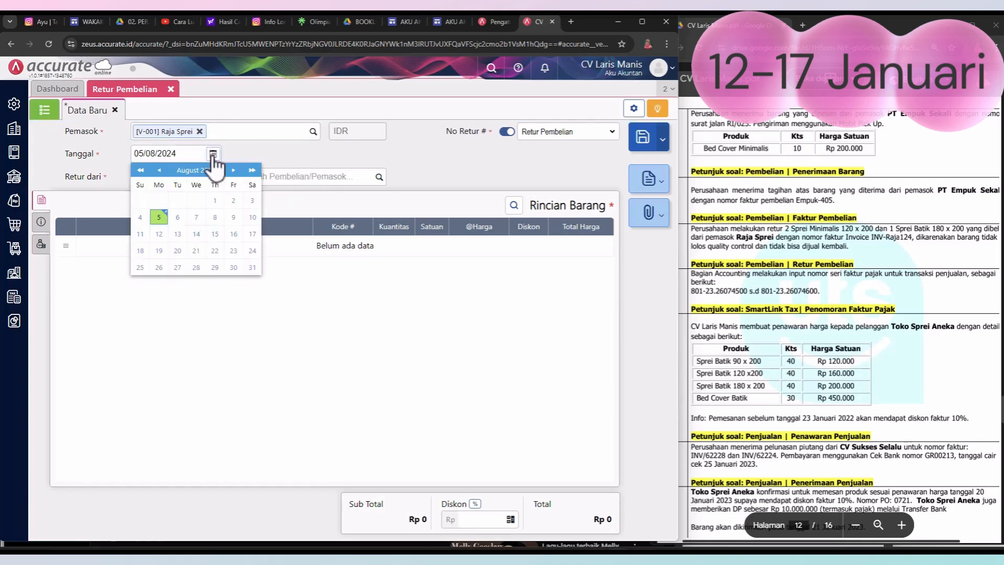
left_click(160, 170)
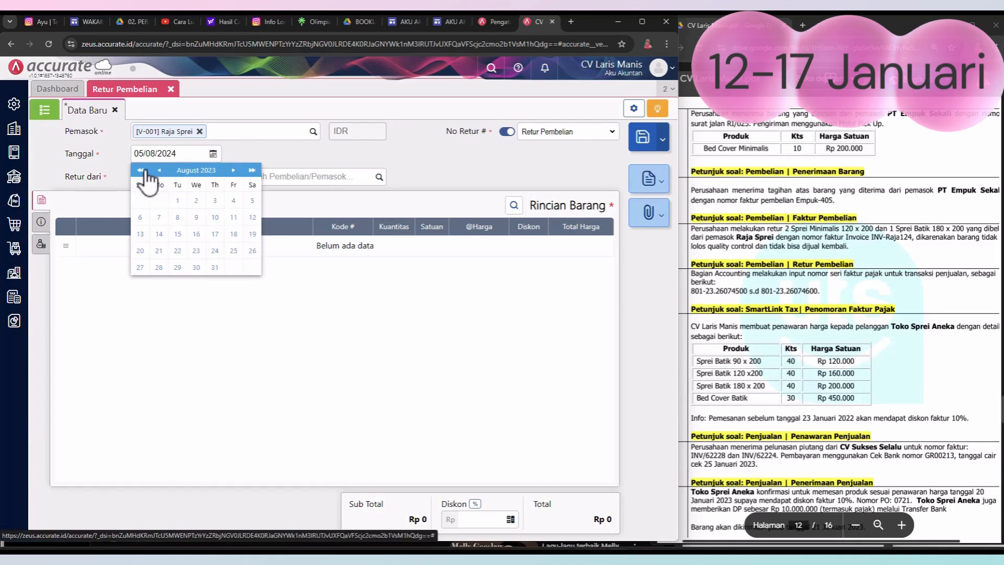
left_click(159, 171)
left_click(160, 170)
left_click(159, 170)
left_click(159, 170)
left_click(159, 170)
left_click(748, 230)
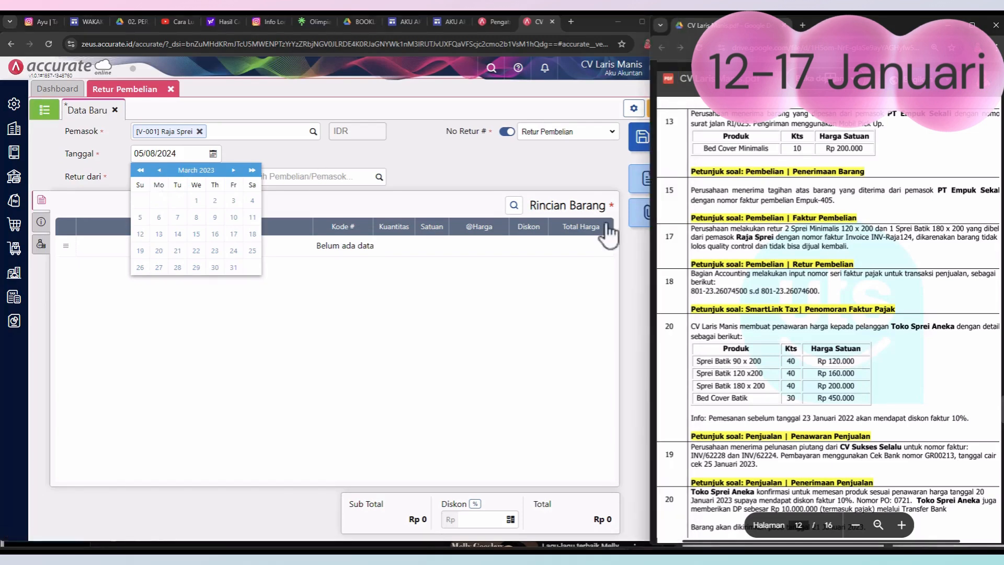
left_click(160, 171)
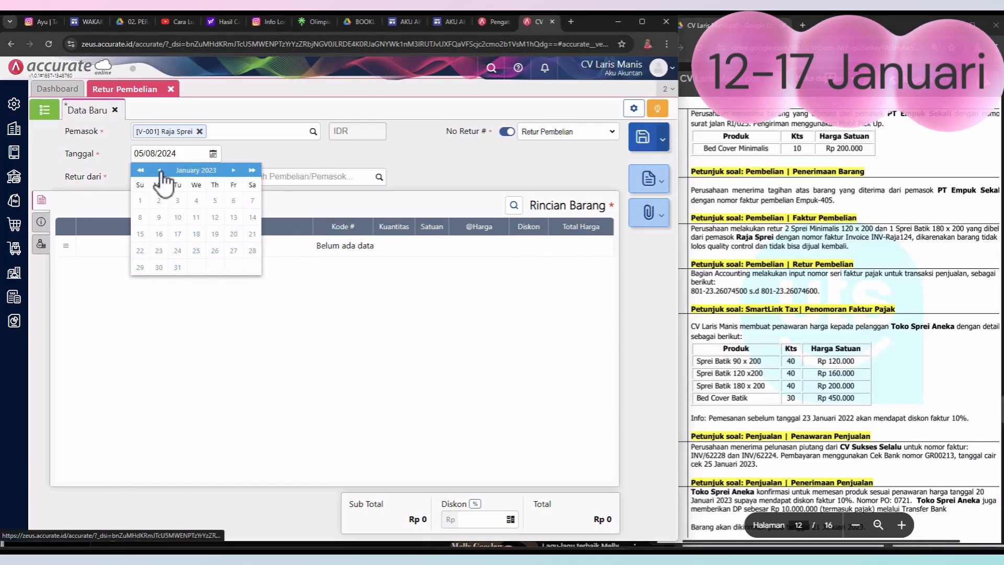
left_click(177, 233)
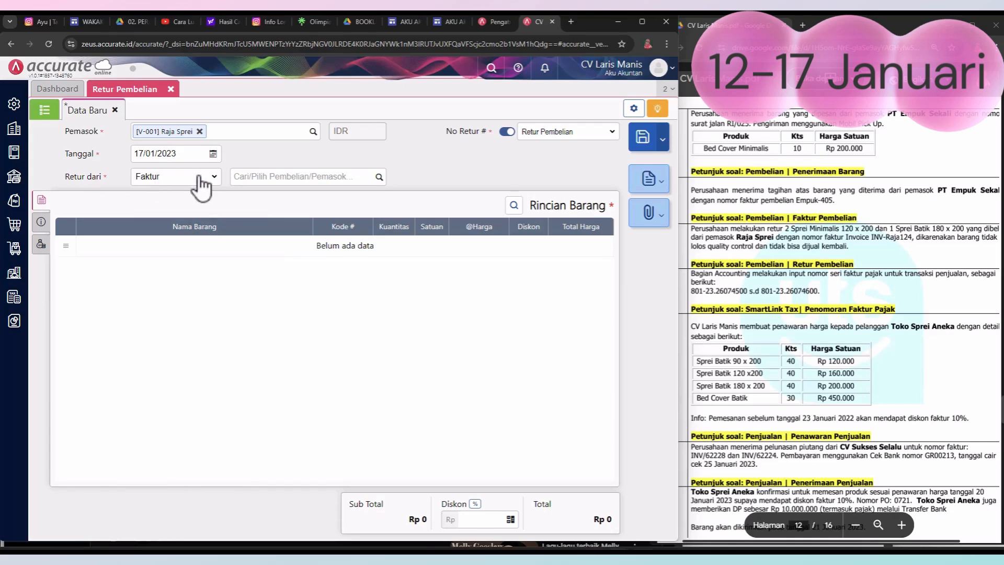
Step: Base the purchase return on Raja Sprei's invoice INV-Raja124 and load both of its items into Rincian Barang
left_click(380, 177)
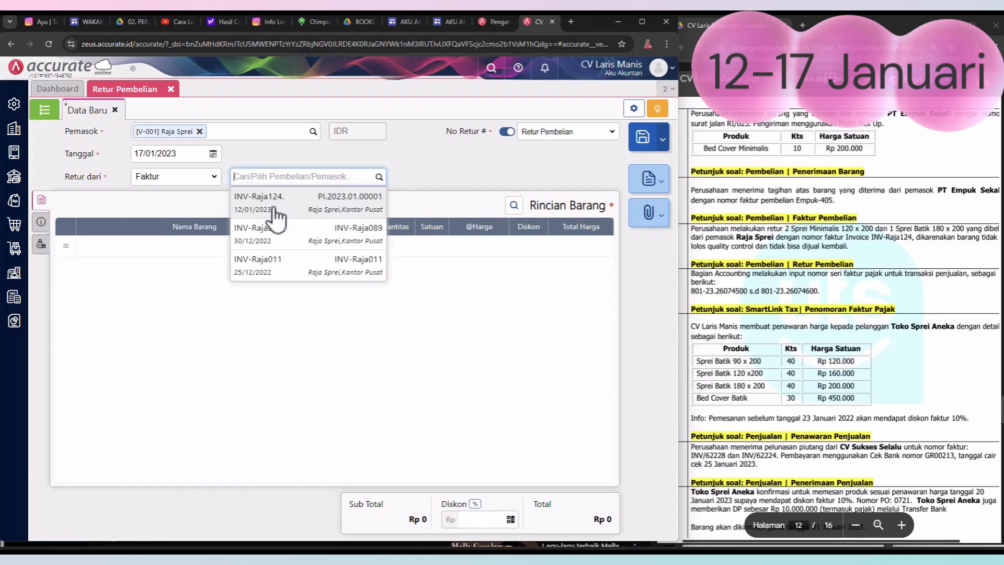
left_click(315, 211)
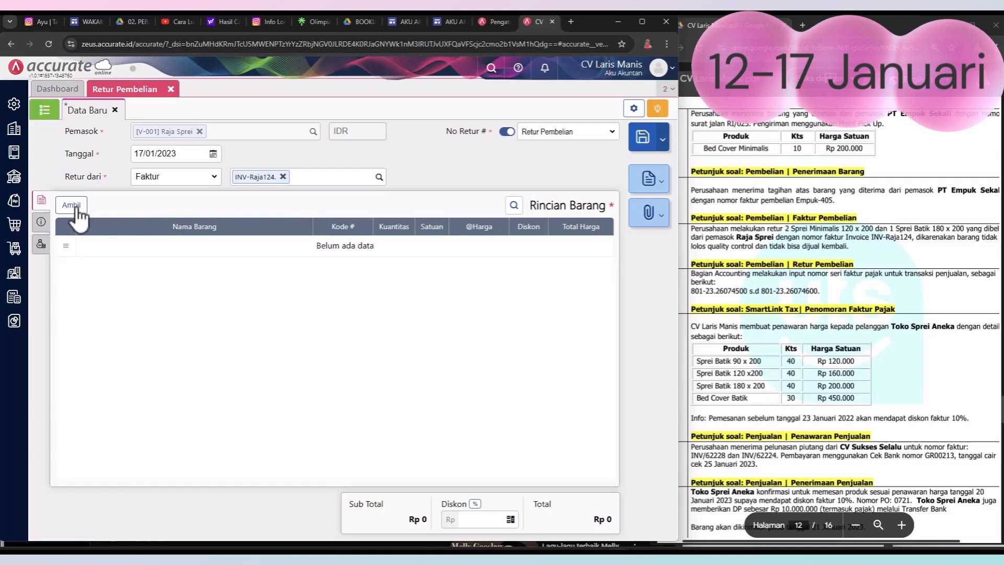
left_click(73, 205)
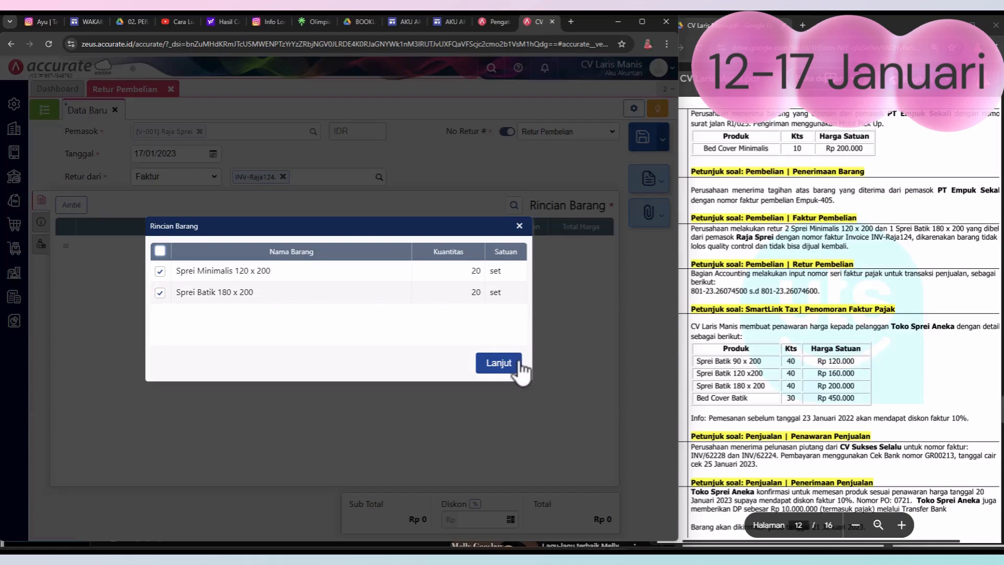
left_click(498, 363)
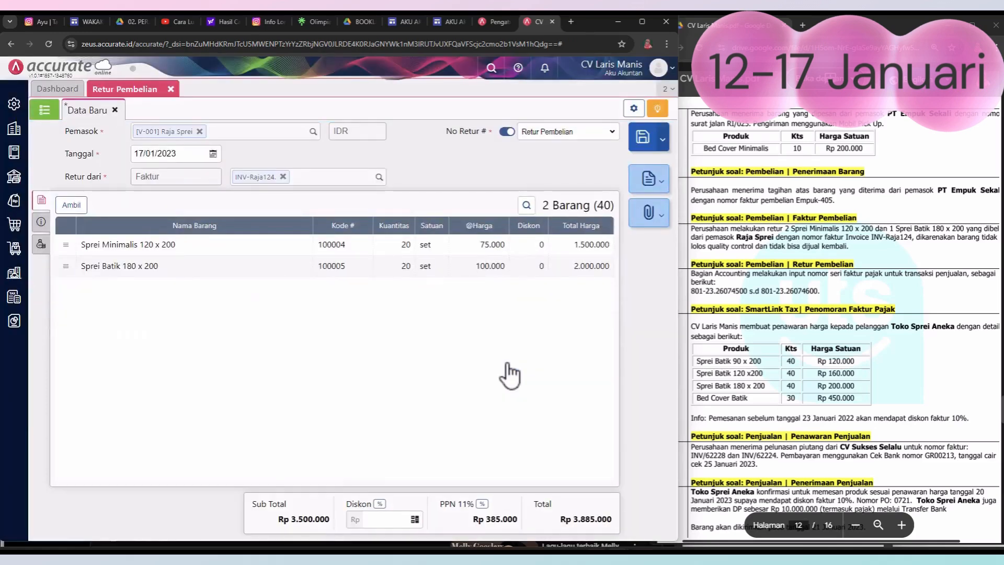
Step: Set the return quantities to 2 for Sprei Minimalis 120 x 200 and 1 for Sprei Batik 180 x 200
left_click(406, 246)
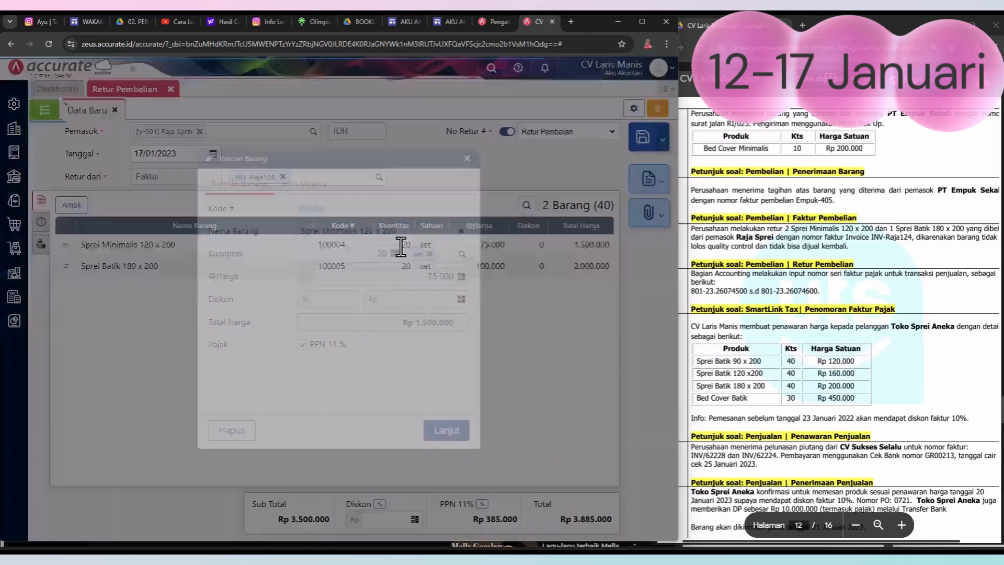
left_click_drag(370, 252, 390, 251)
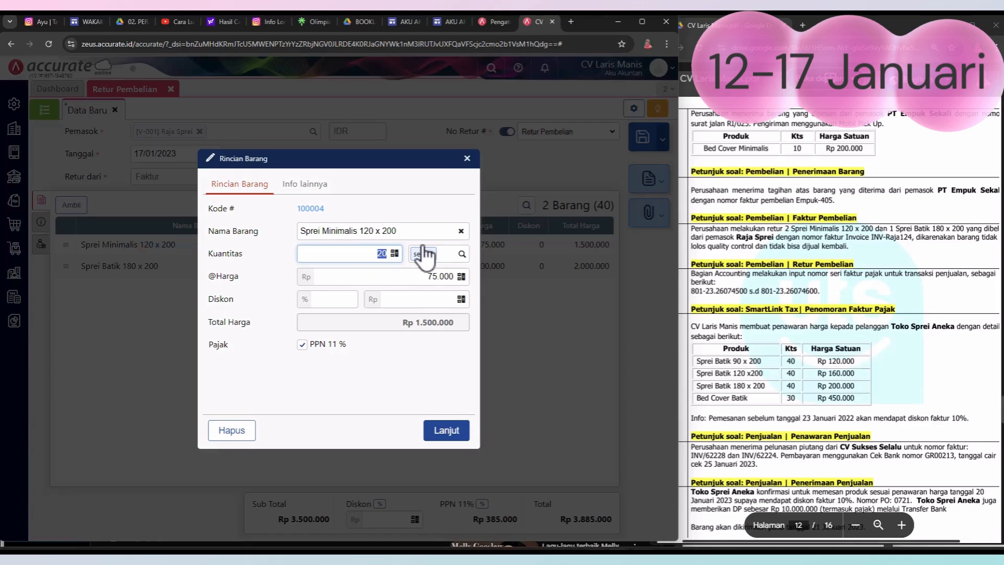
left_click(446, 430)
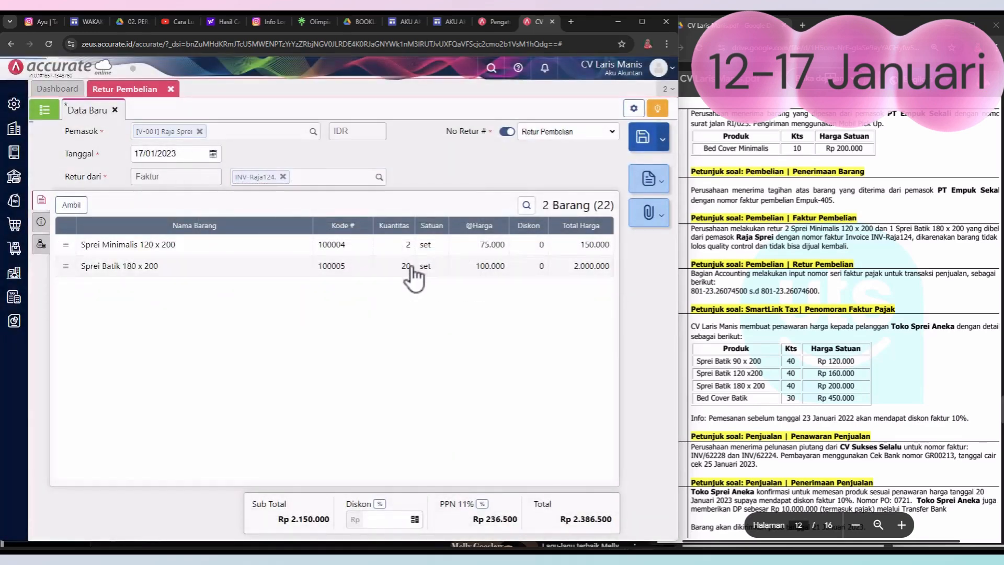
left_click(410, 267)
left_click(357, 255)
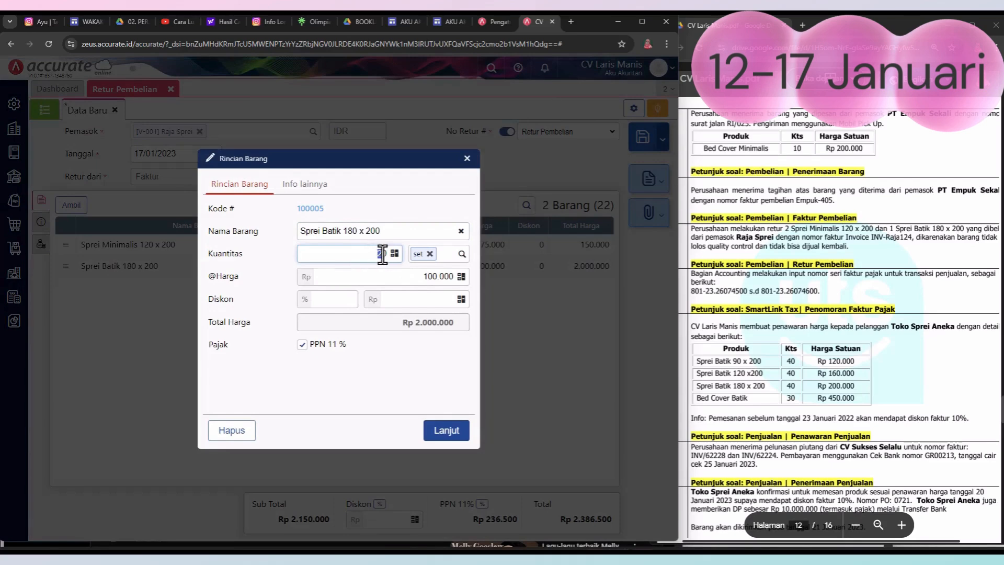
type("1")
left_click(443, 434)
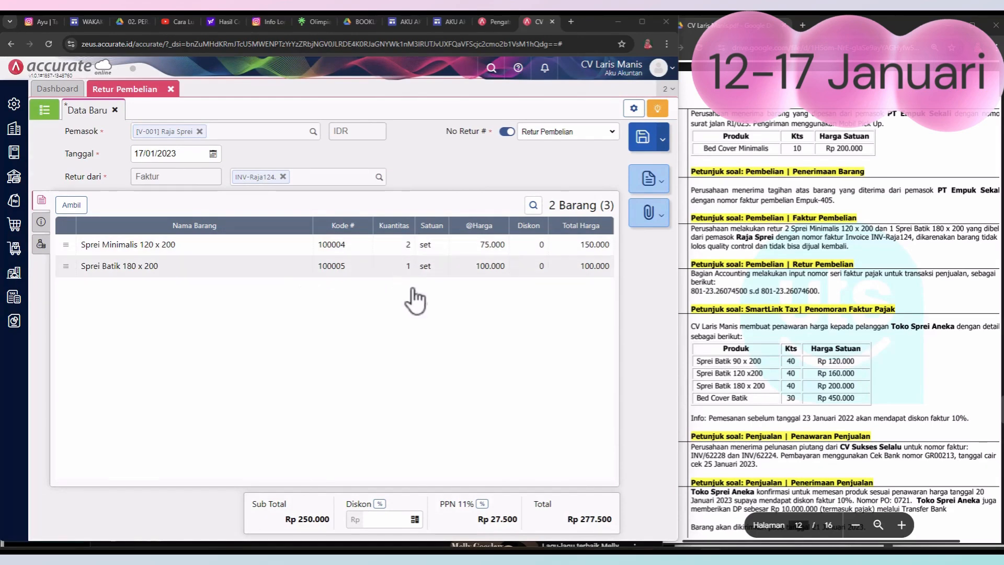
Step: Copy "barang tidak lolos quality control" from the PDF's 17 January transaction into the return's Keterangan, and save and close the return
left_click(41, 227)
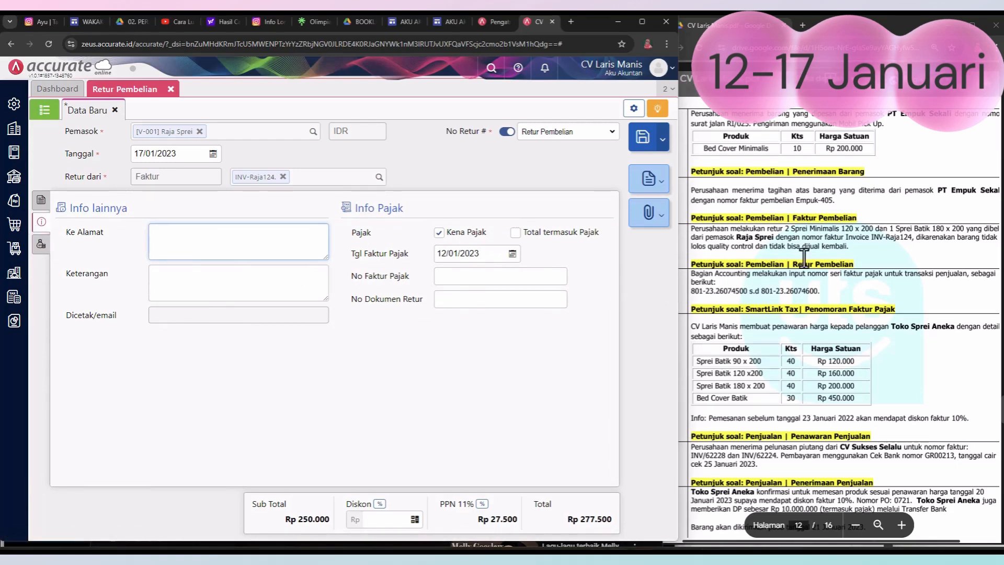
left_click_drag(956, 240, 754, 251)
key("ctrl+c")
left_click(180, 286)
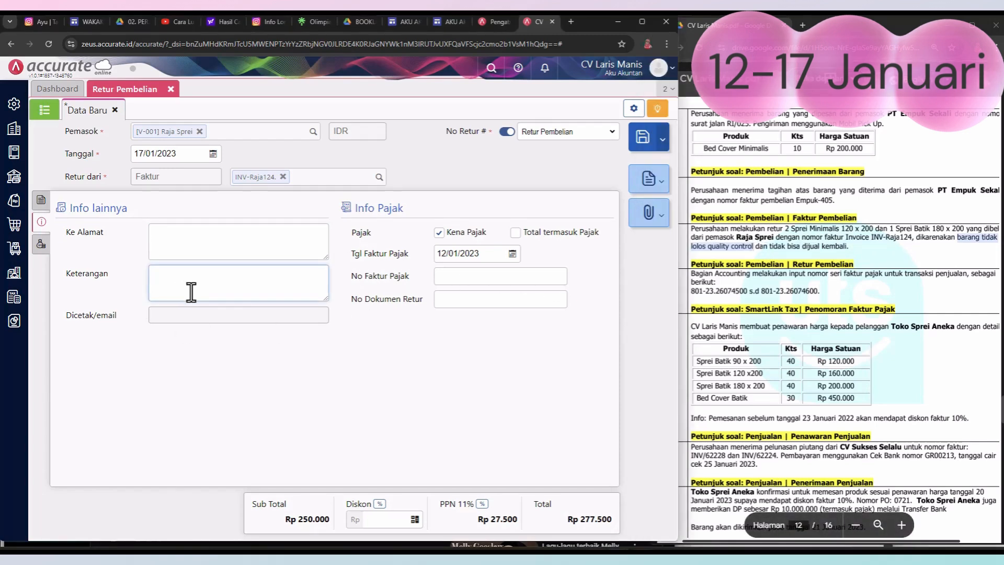
key("ctrl+v")
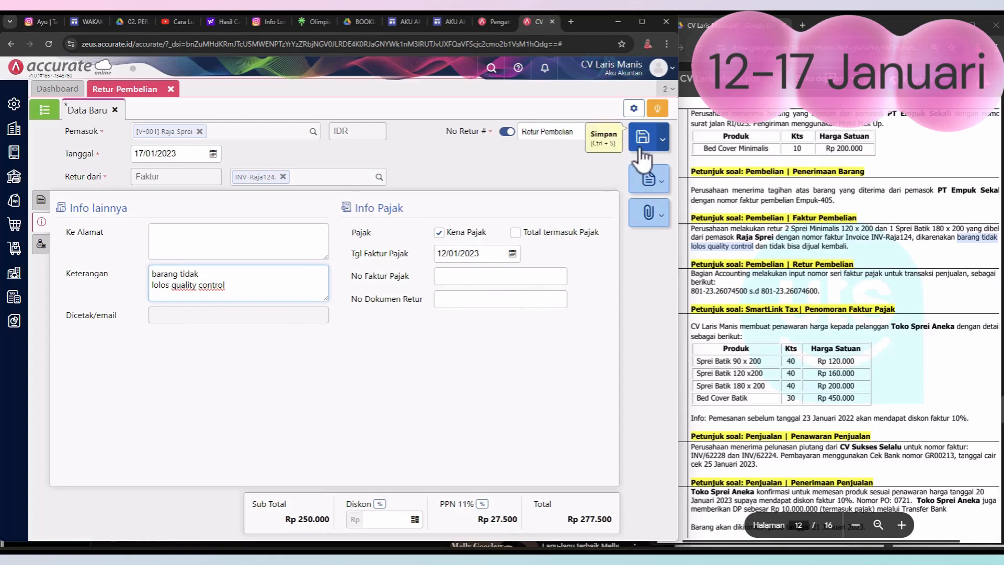
left_click(644, 148)
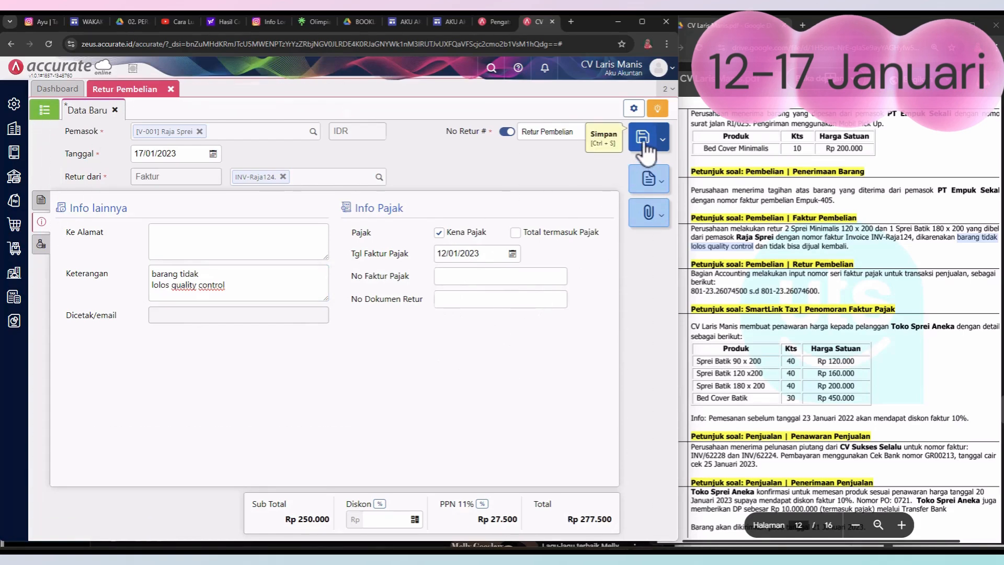
left_click(170, 88)
Step: Start a new tax invoice numbering (Penomoran Faktur Pajak) and copy 801-23.26074500 from the PDF's 18 January transaction into Dari Nomor
left_click(680, 246)
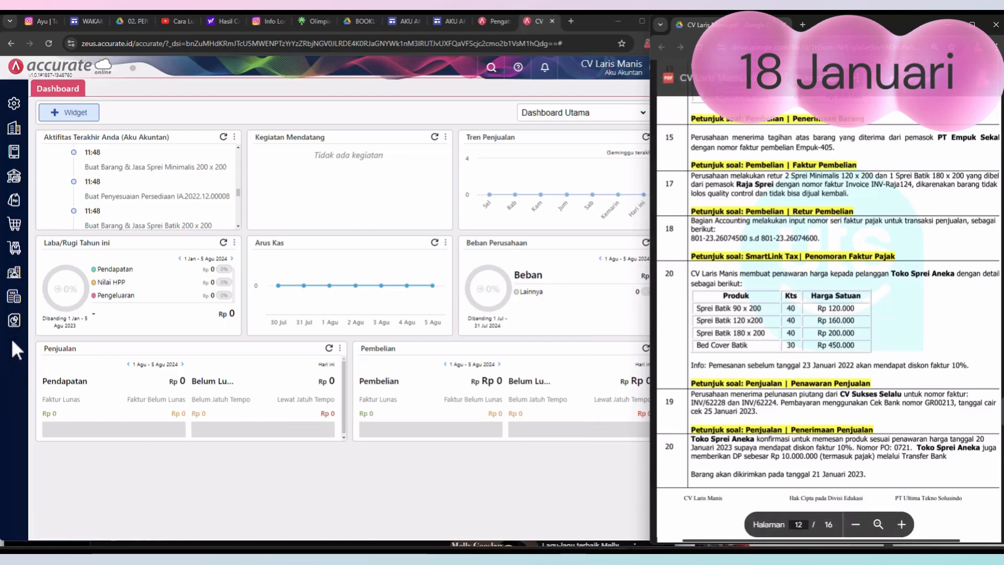
left_click(22, 306)
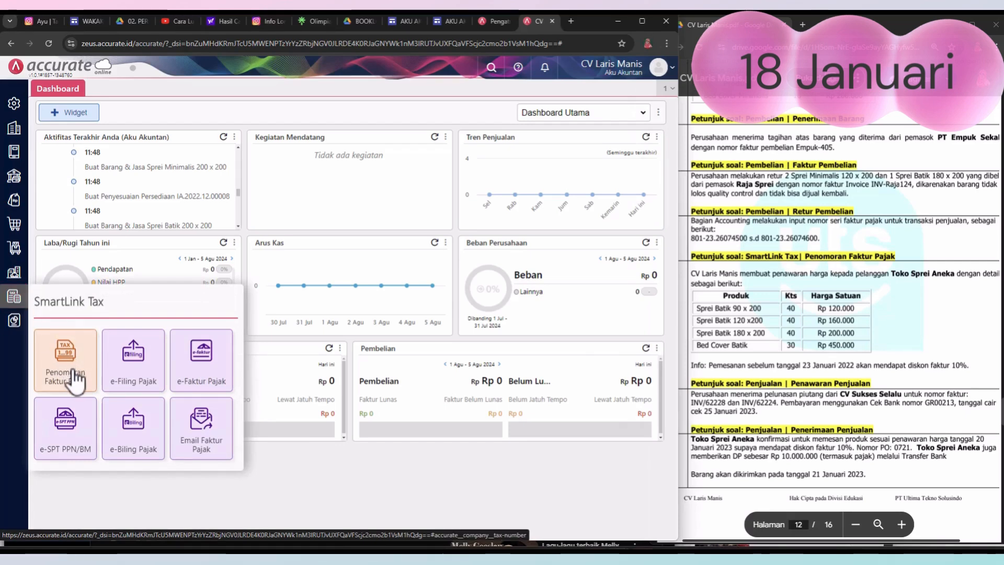
left_click(76, 377)
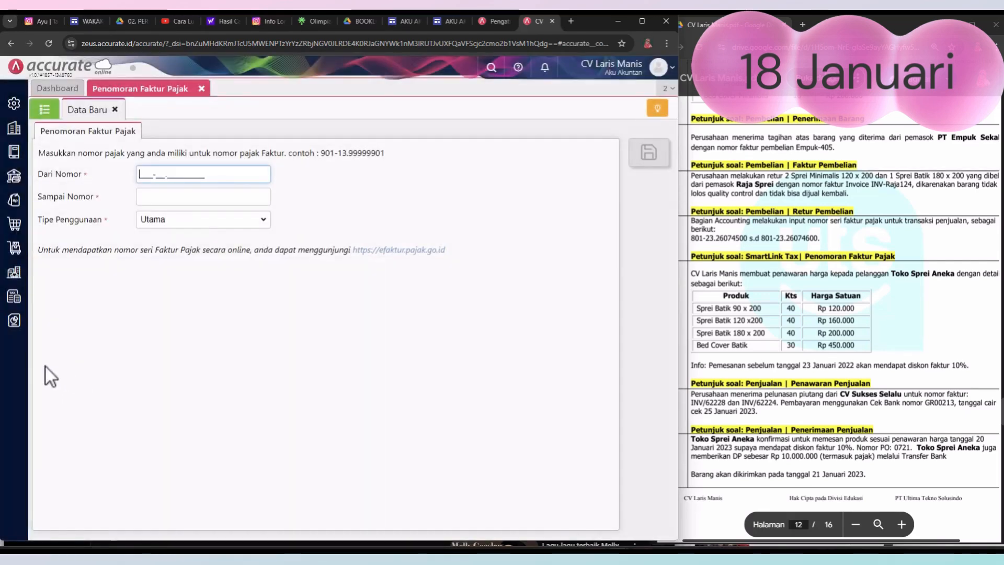
left_click(692, 246)
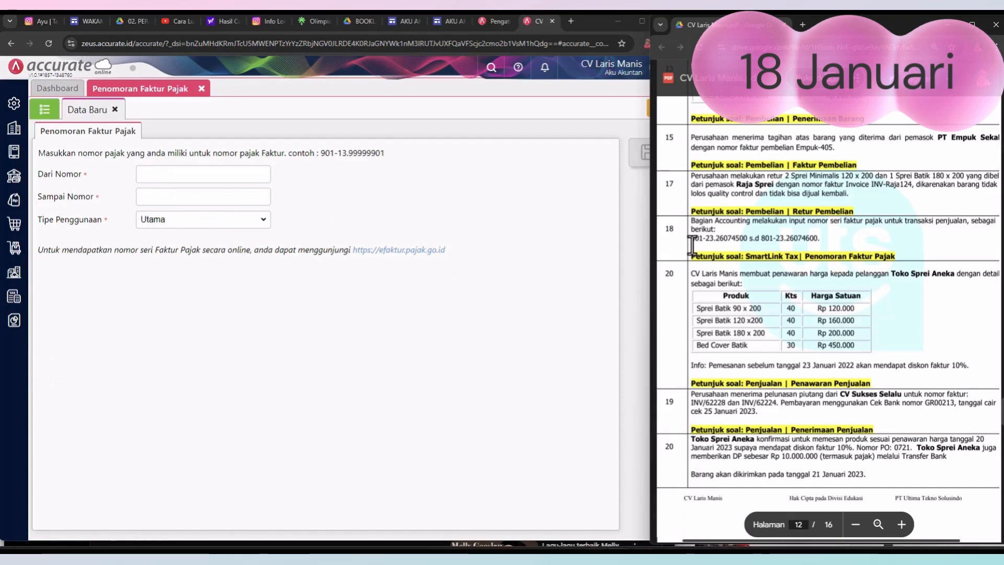
left_click_drag(690, 242, 748, 240)
key("ctrl+c")
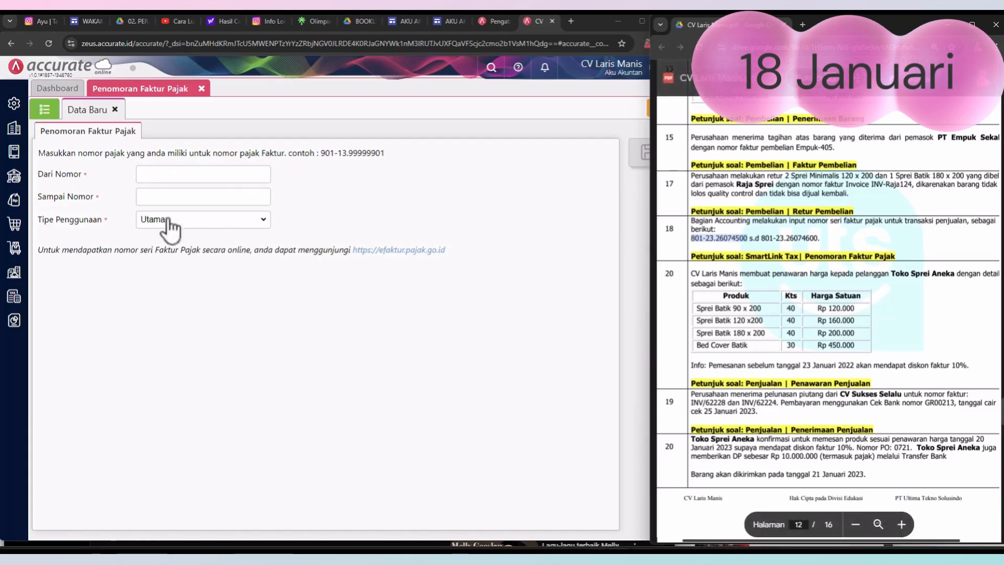
left_click(166, 180)
key("ctrl+v")
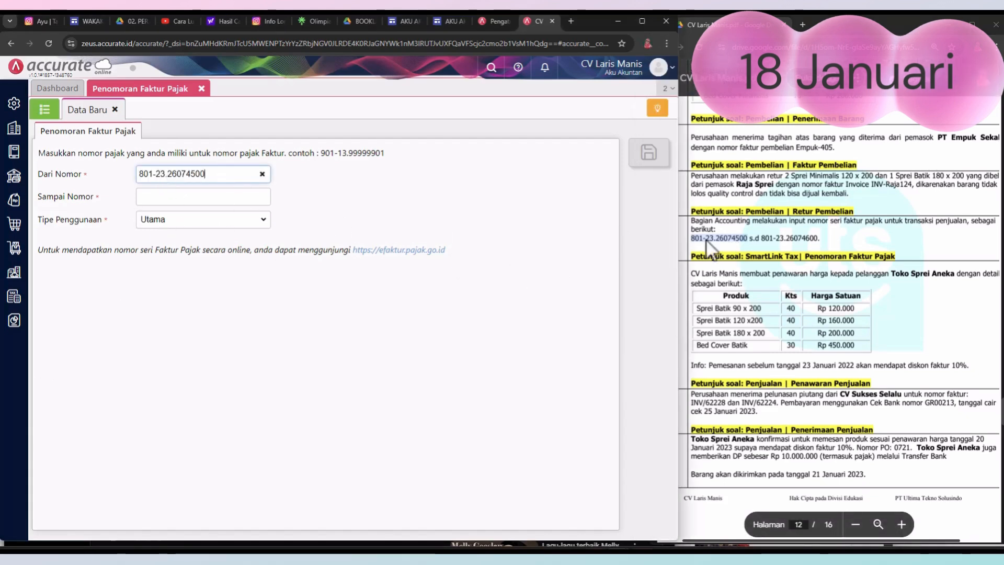
Step: Copy 801-23.26074600 from the PDF into Sampai Nomor and save the tax invoice numbering
double_click(782, 241)
key("ctrl+c")
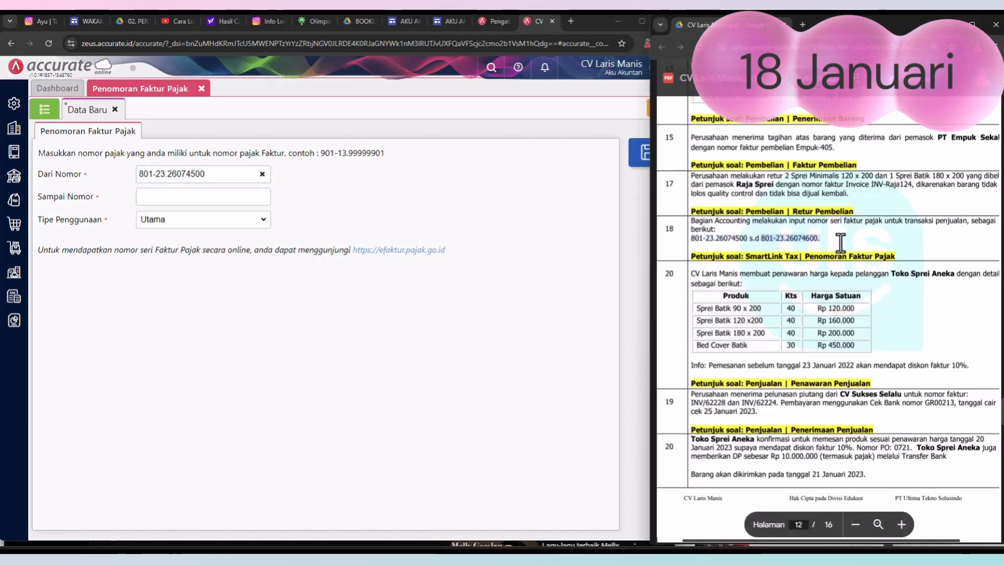
left_click(181, 196)
key("ctrl+v")
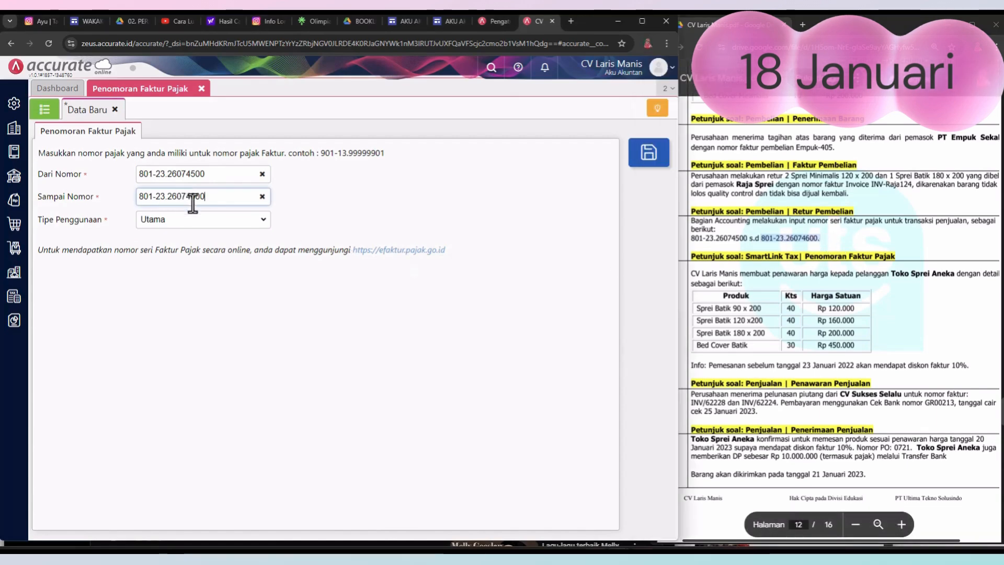
left_click(648, 162)
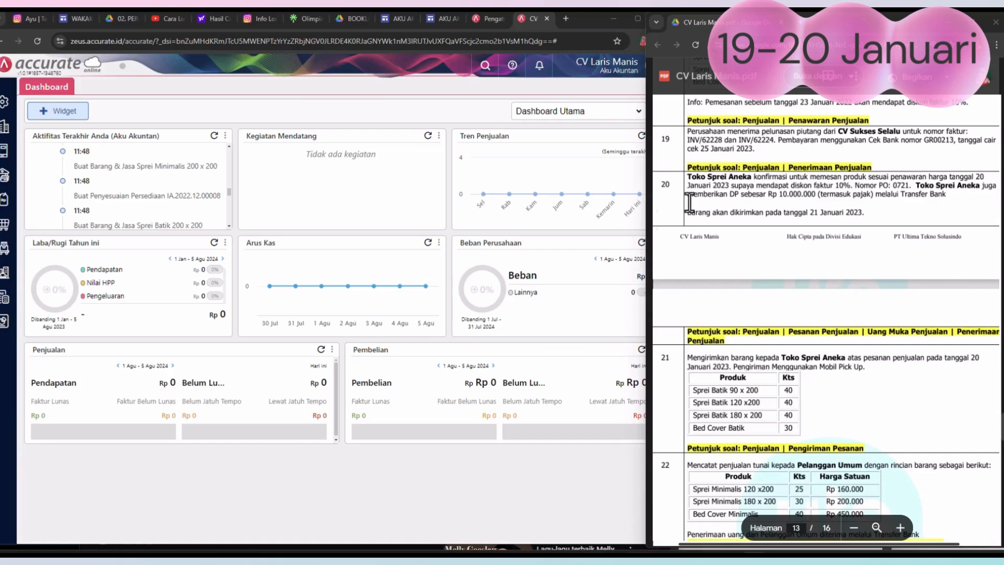
Step: Start a new sales receipt (Penerimaan Penjualan) from customer CV Sukses Selalu, deposited to the Bank account
left_click(11, 204)
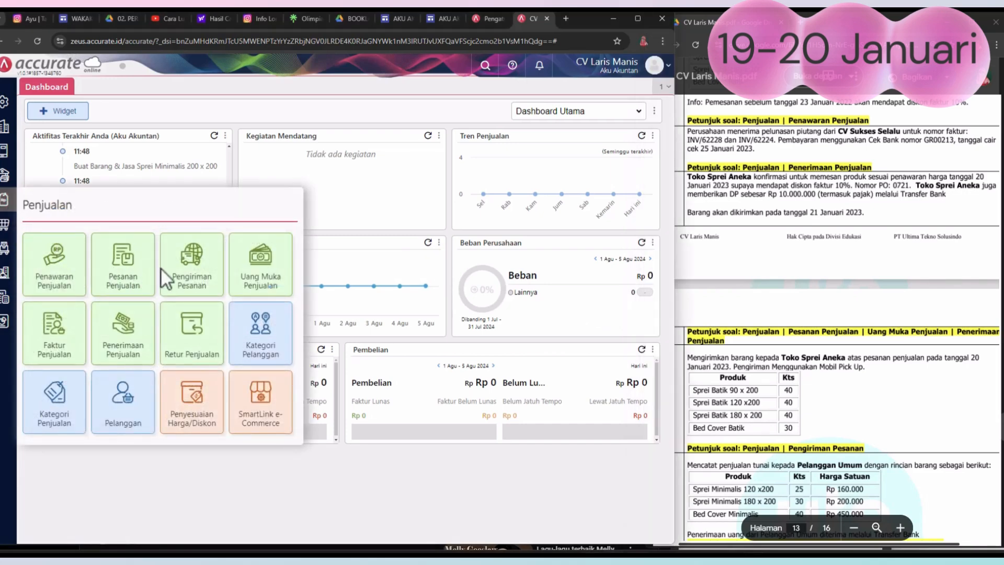
left_click(124, 345)
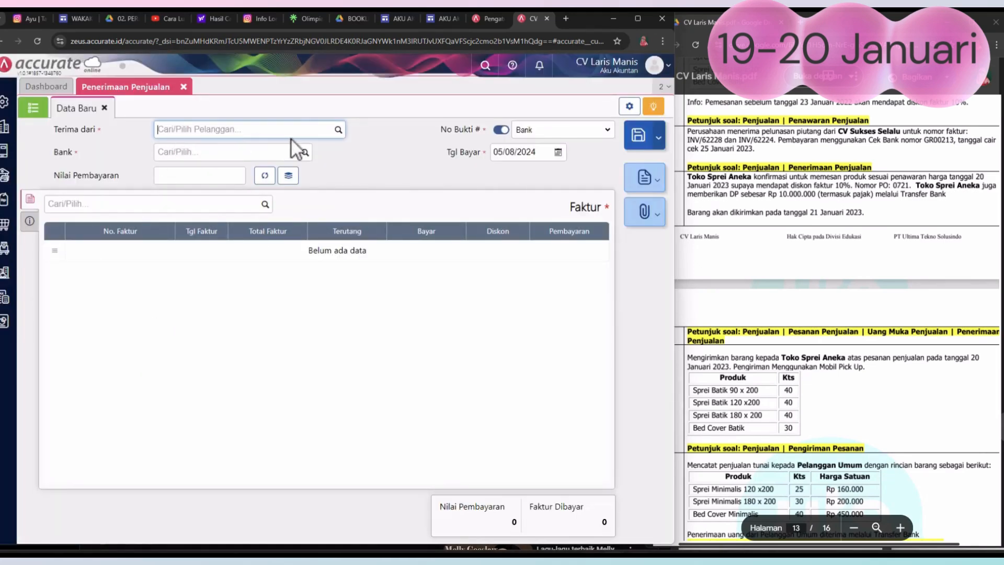
left_click(338, 130)
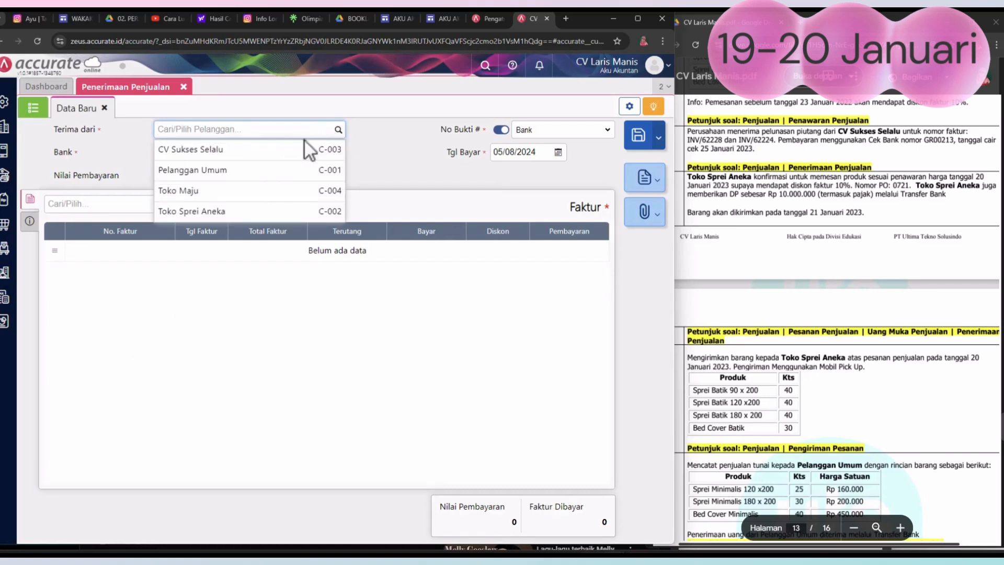
left_click(256, 150)
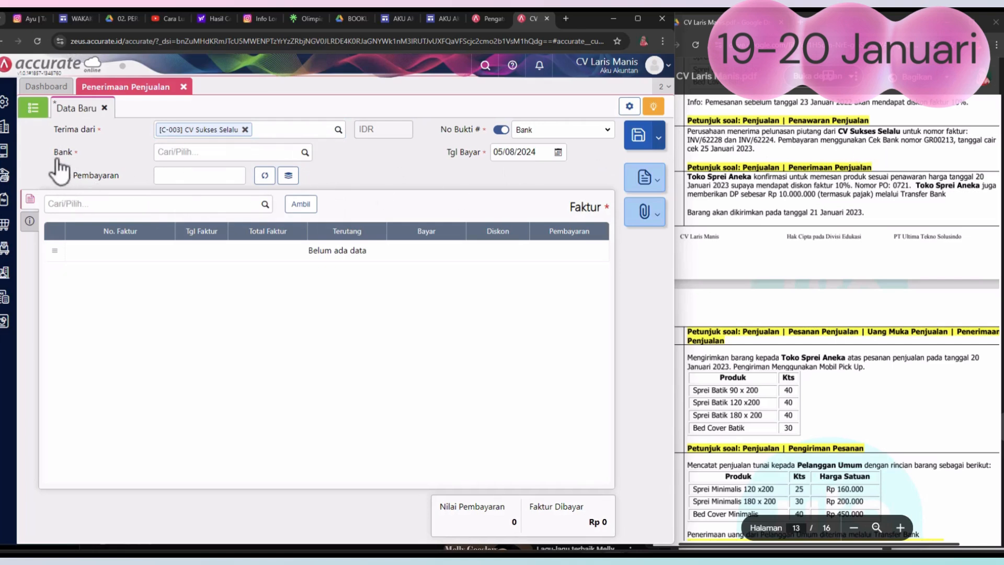
left_click(306, 157)
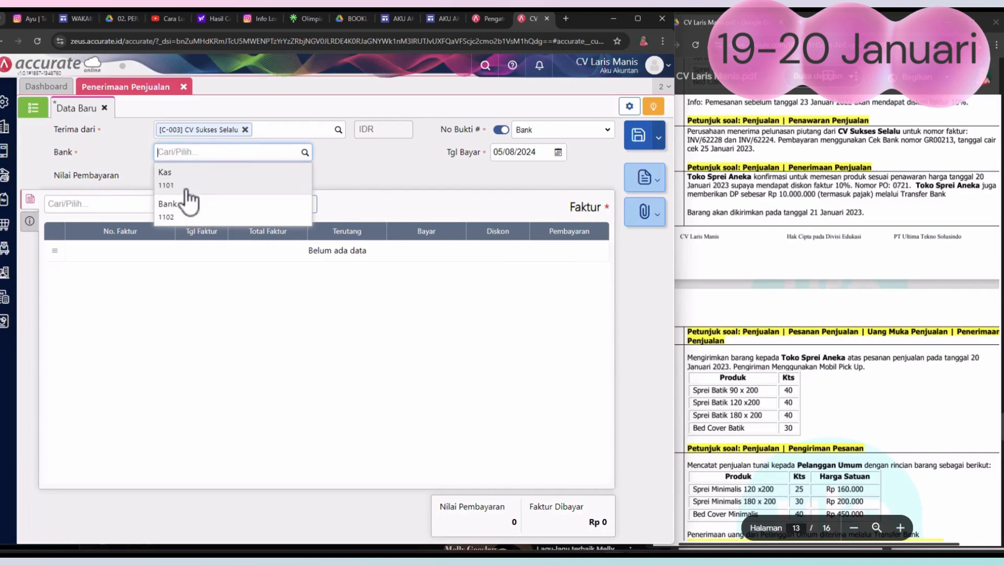
left_click(185, 212)
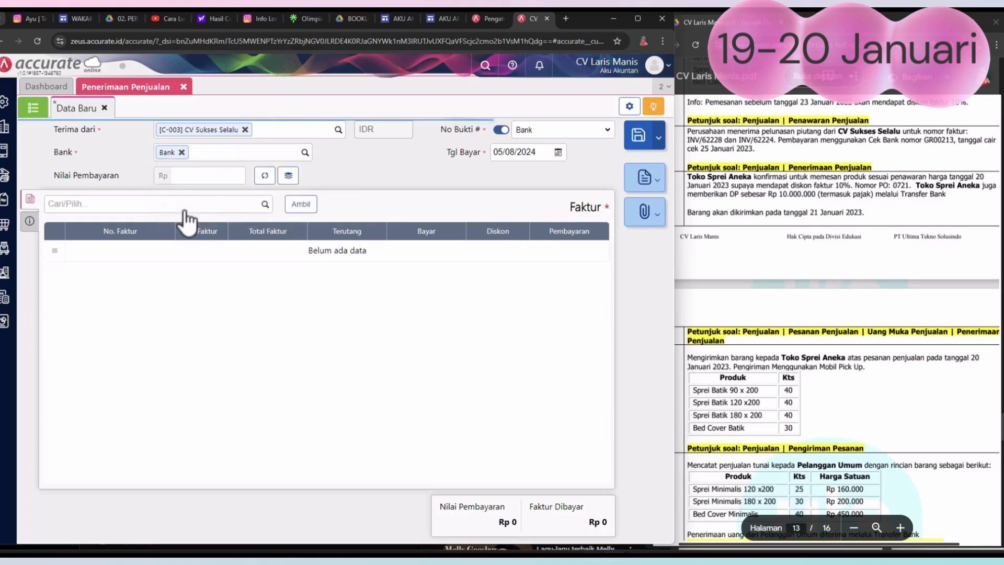
Step: Set the sales receipt's Tgl Bayar to 19/01/2023
left_click(558, 153)
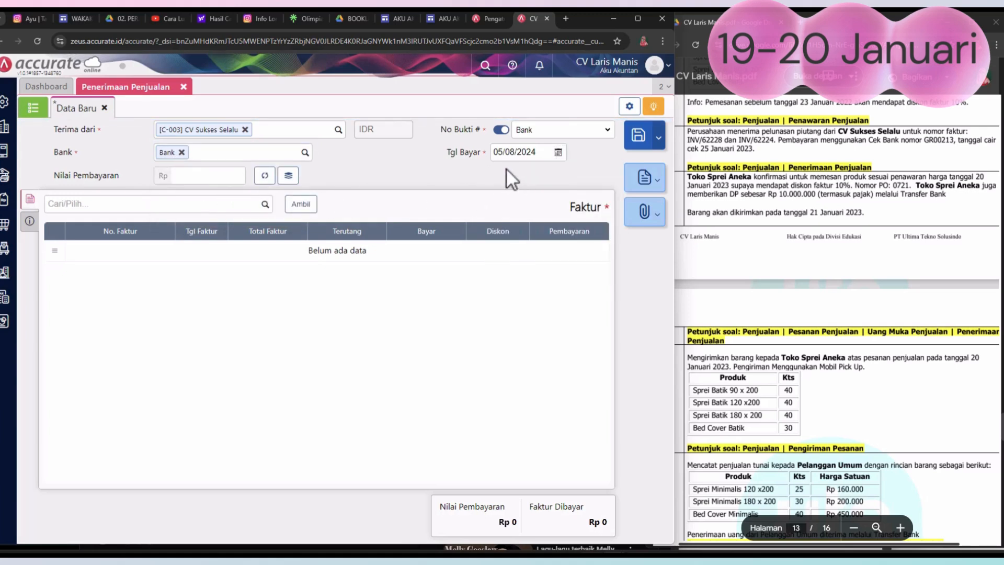
left_click(557, 153)
left_click(518, 168)
left_click(520, 169)
left_click(519, 169)
left_click(520, 170)
left_click(520, 169)
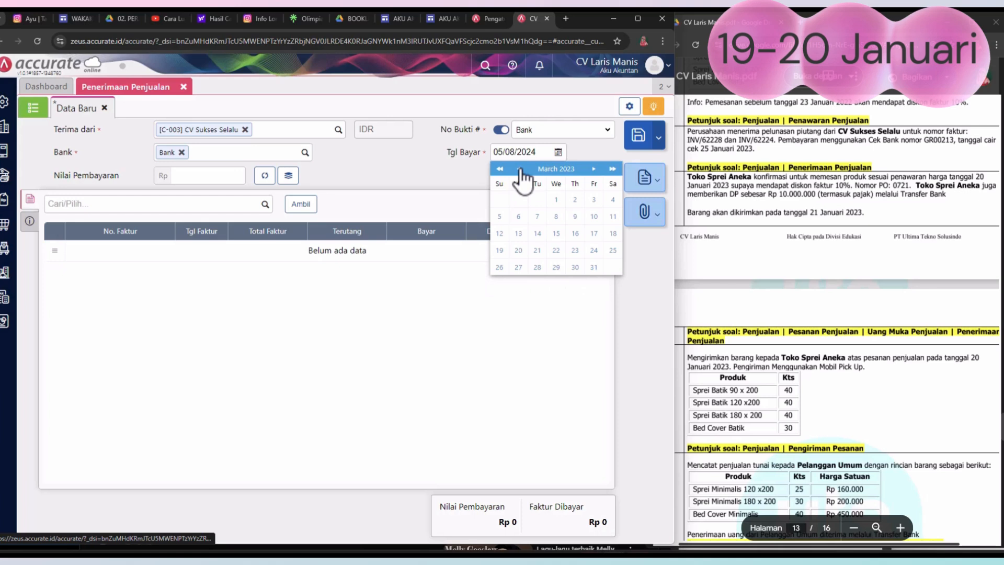
left_click(520, 170)
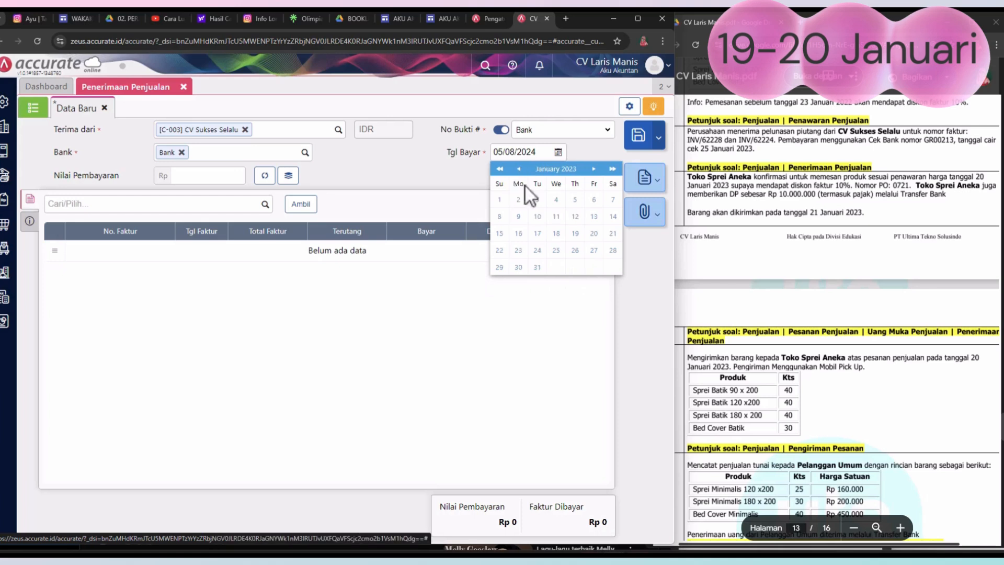
left_click(574, 233)
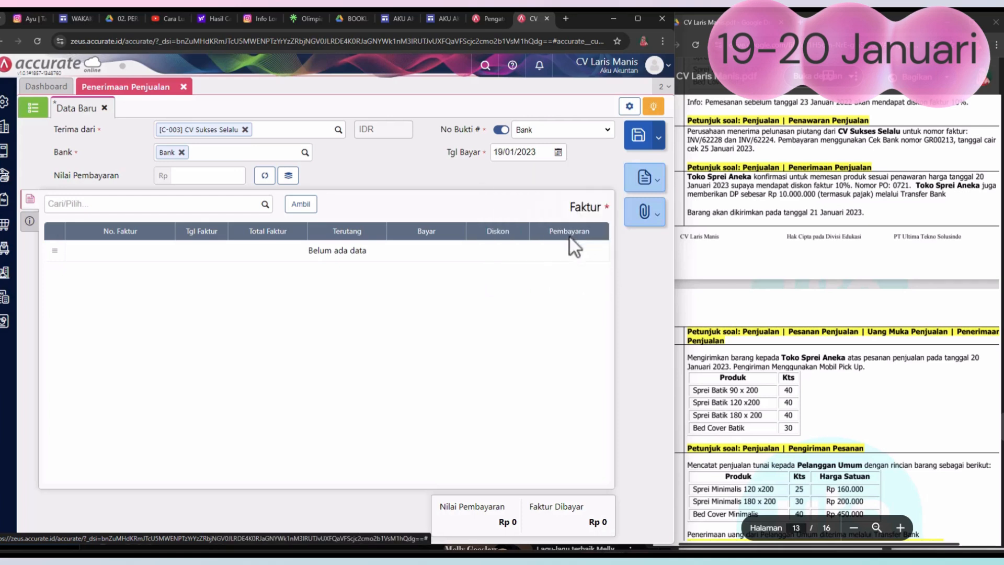
Step: Add unpaid invoices INV/62234 and INV/62228 to the receipt and fill Nilai Pembayaran with their total of Rp 9.250.000
left_click(301, 206)
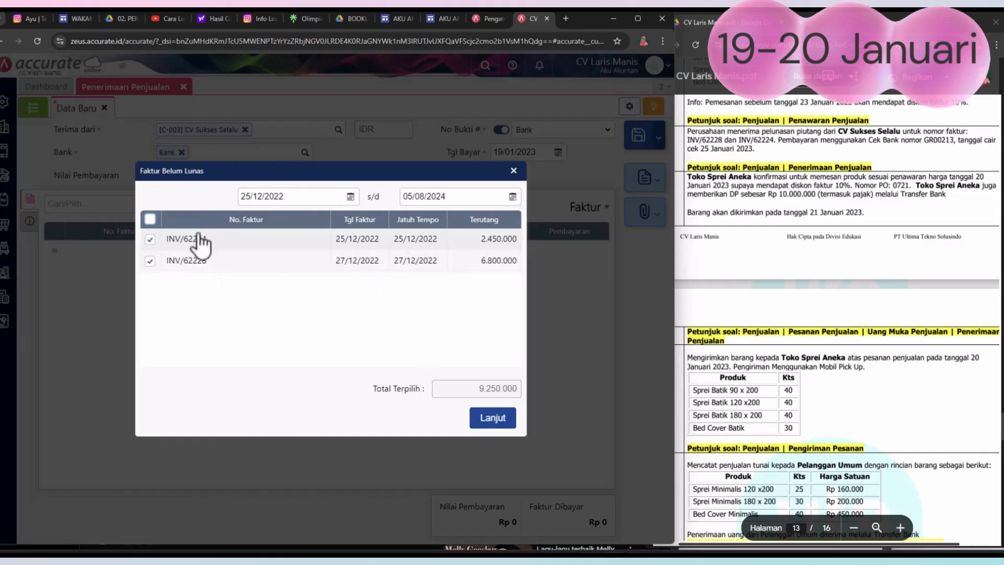
left_click(493, 418)
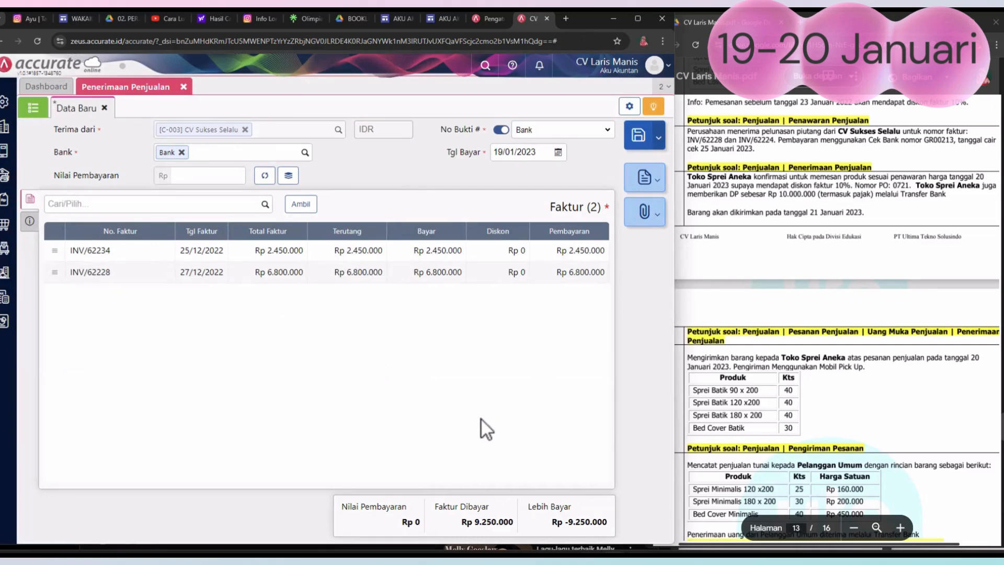
left_click(265, 177)
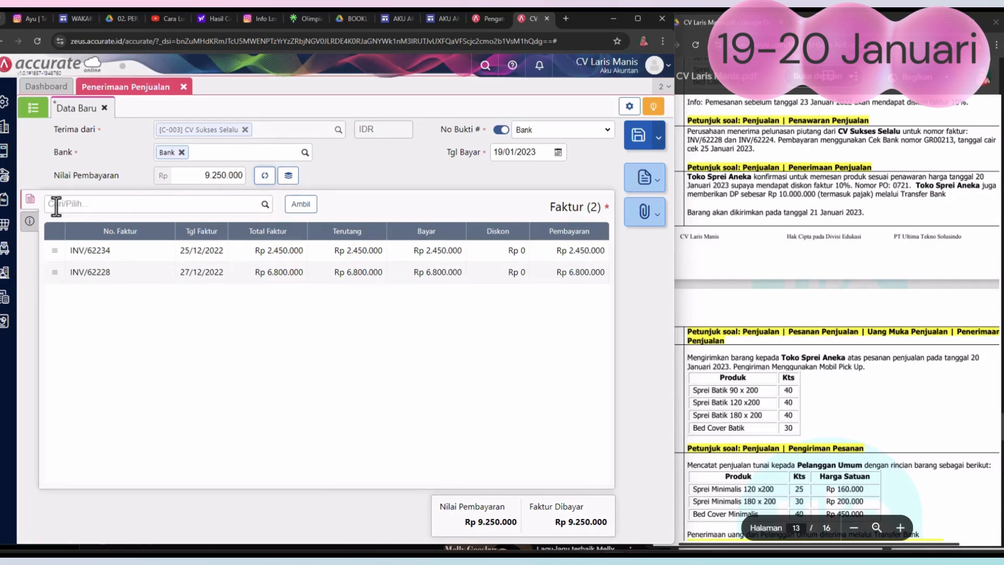
Step: Copy "Perusahaan menerima pelunasan piutang dari CV Sukses Selalu" from the PDF into the receipt's Keterangan, then save and close the sales receipt
left_click(31, 222)
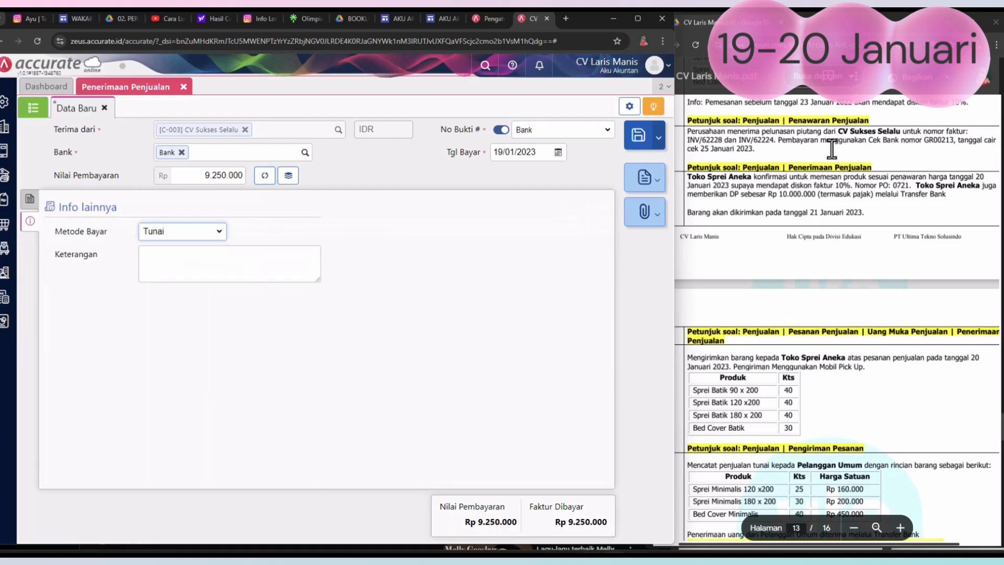
left_click_drag(687, 131, 884, 139)
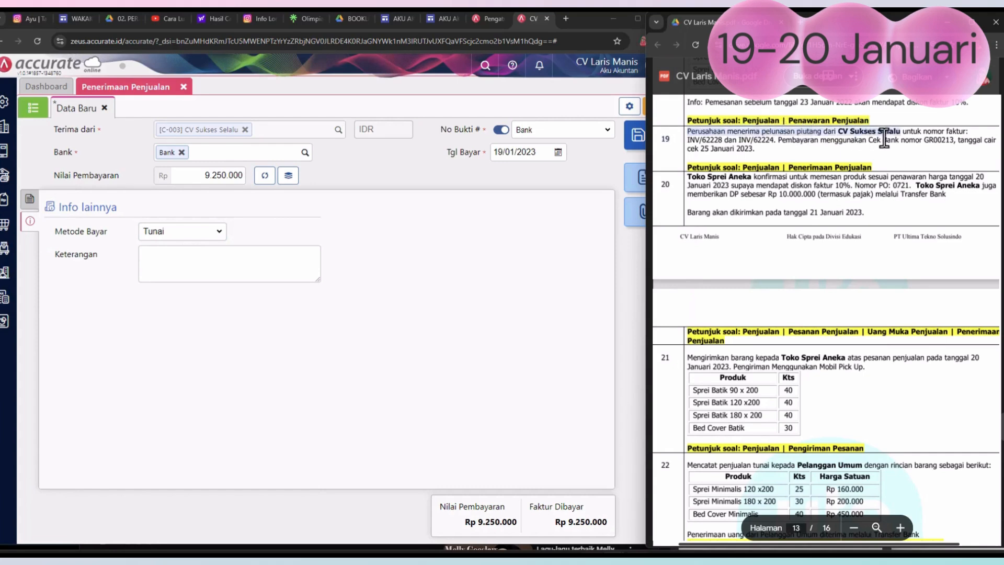
left_click(282, 267)
type("Perusahaan menerima pelunasan piutang dari CV Sukses Selalu")
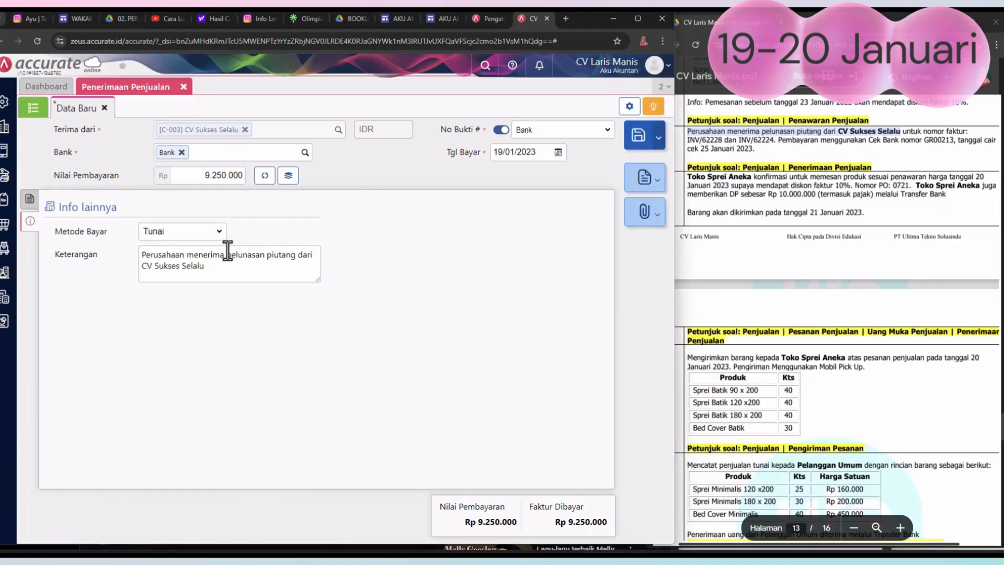
left_click(637, 139)
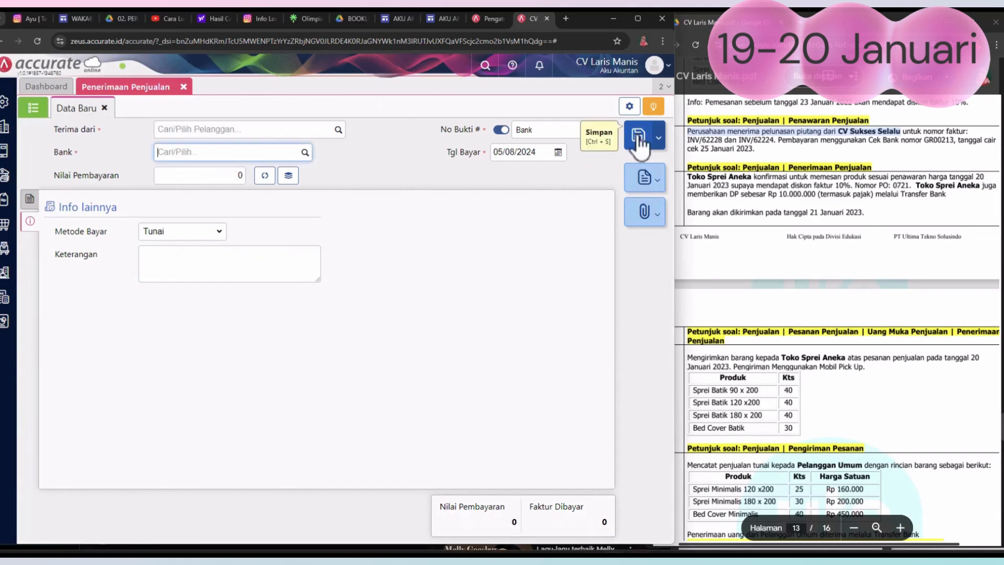
left_click(183, 87)
Step: Review the 20 January transaction in the PDF and start a new sales order (Pesanan Penjualan) for customer Toko Sprei Aneka
left_click(732, 217)
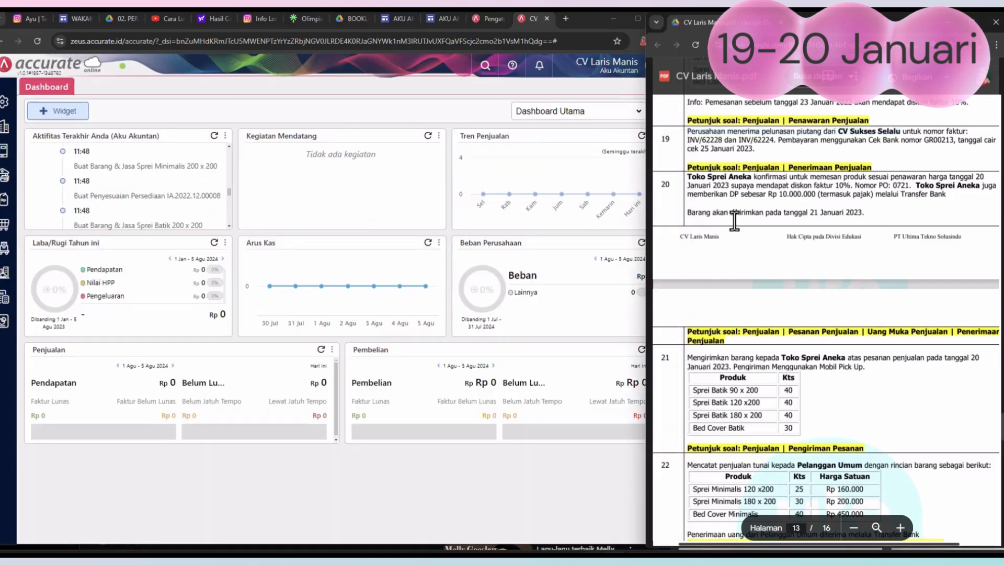
scroll(733, 216, "down", 2)
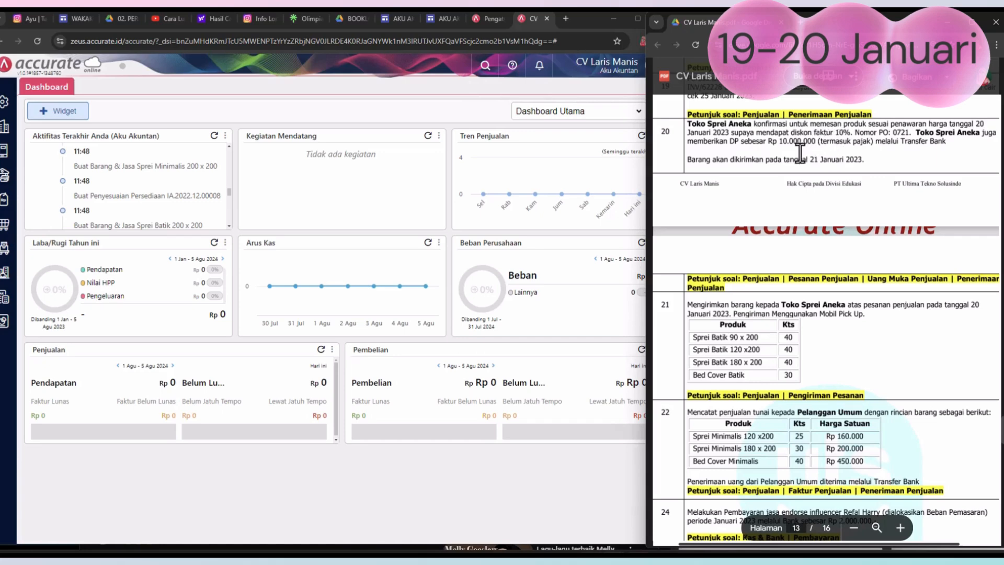
scroll(800, 164, "up", 2)
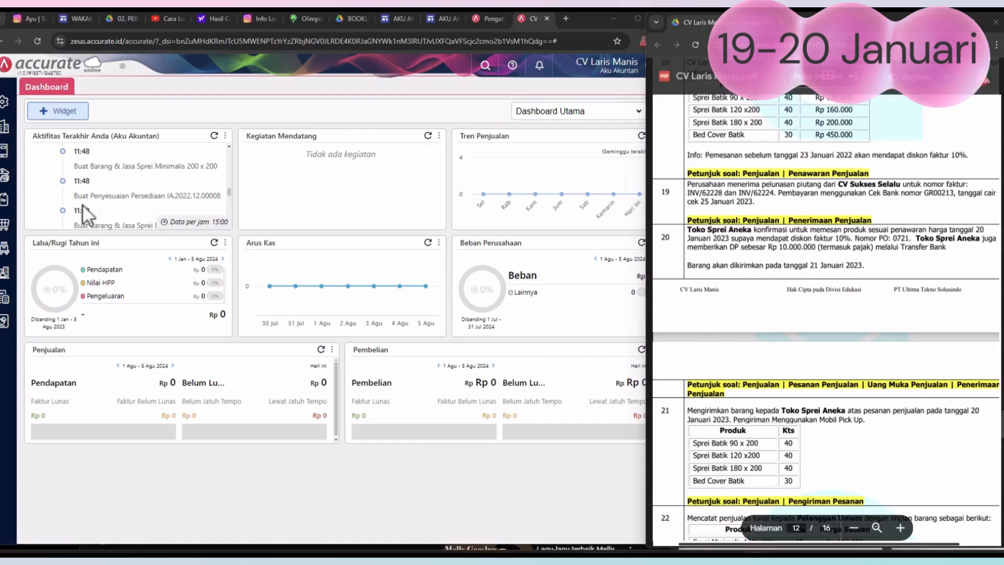
left_click(4, 201)
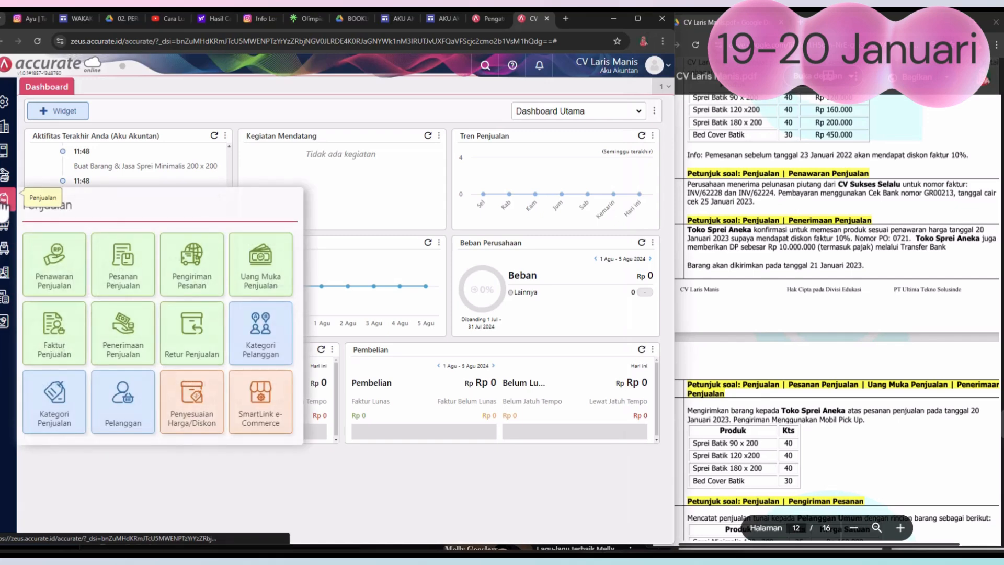
left_click(124, 283)
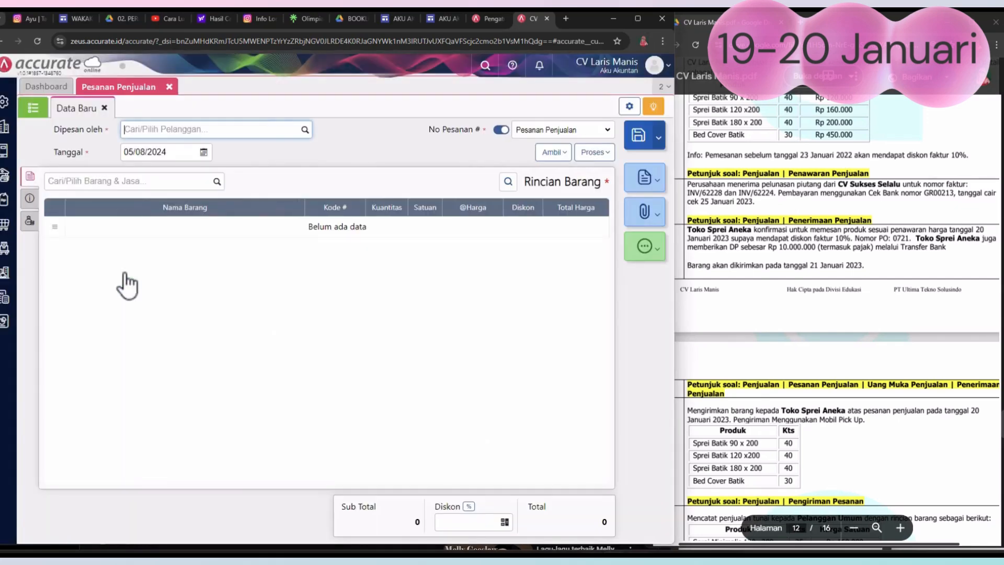
left_click(305, 130)
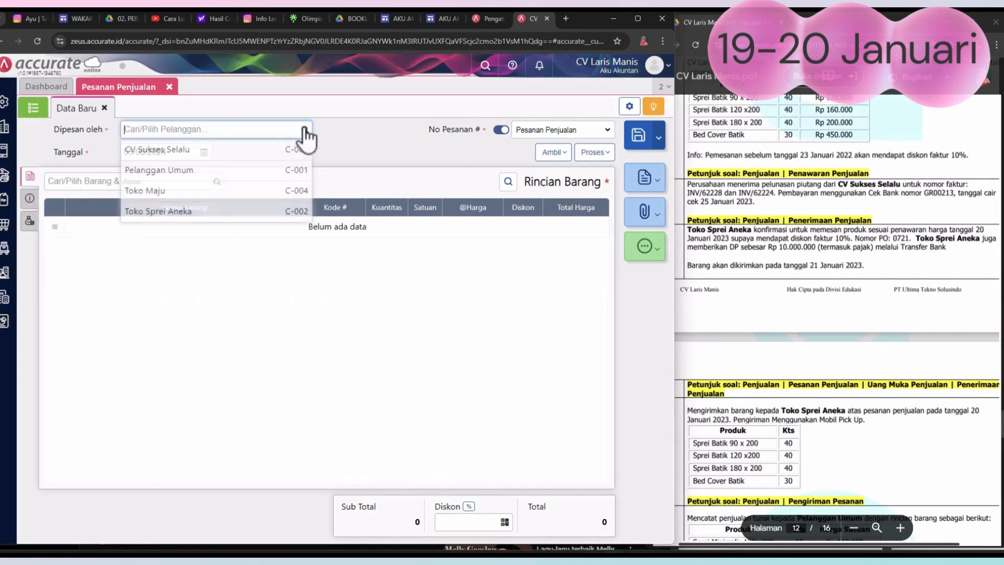
left_click(195, 214)
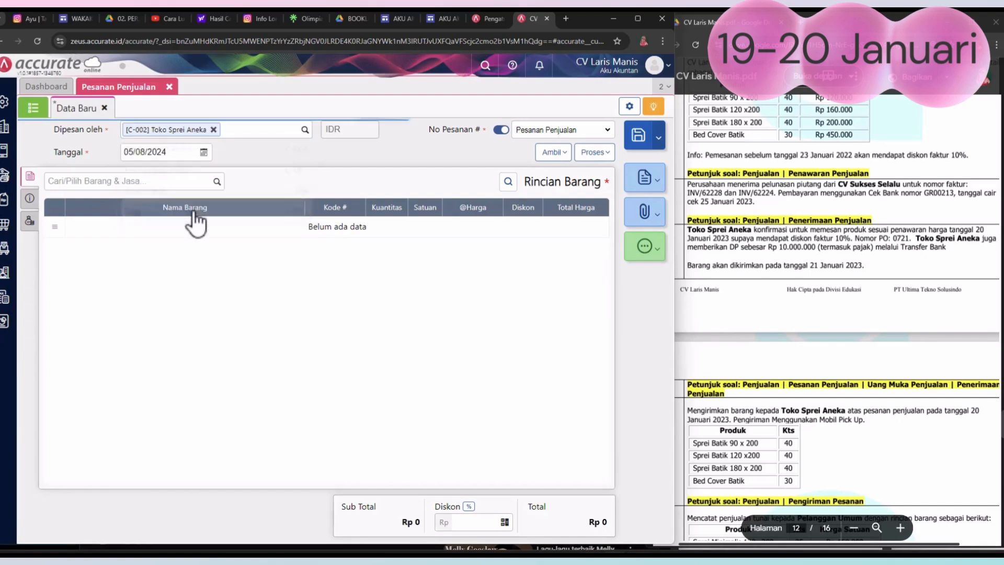
Step: Set the sales order's Tanggal to 20/01/2023
left_click(203, 152)
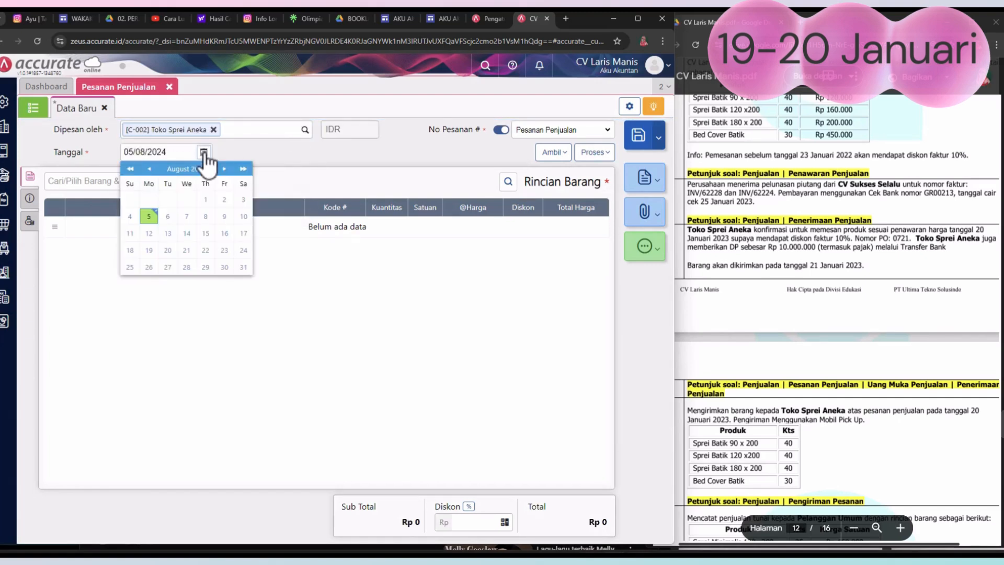
left_click(130, 169)
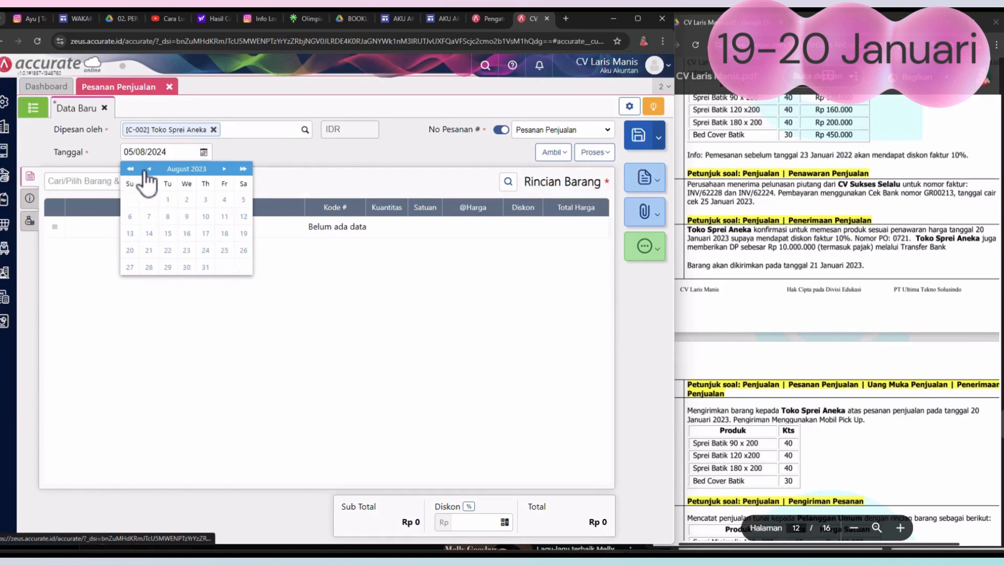
left_click(150, 169)
left_click(151, 169)
left_click(150, 169)
left_click(151, 169)
left_click(151, 169)
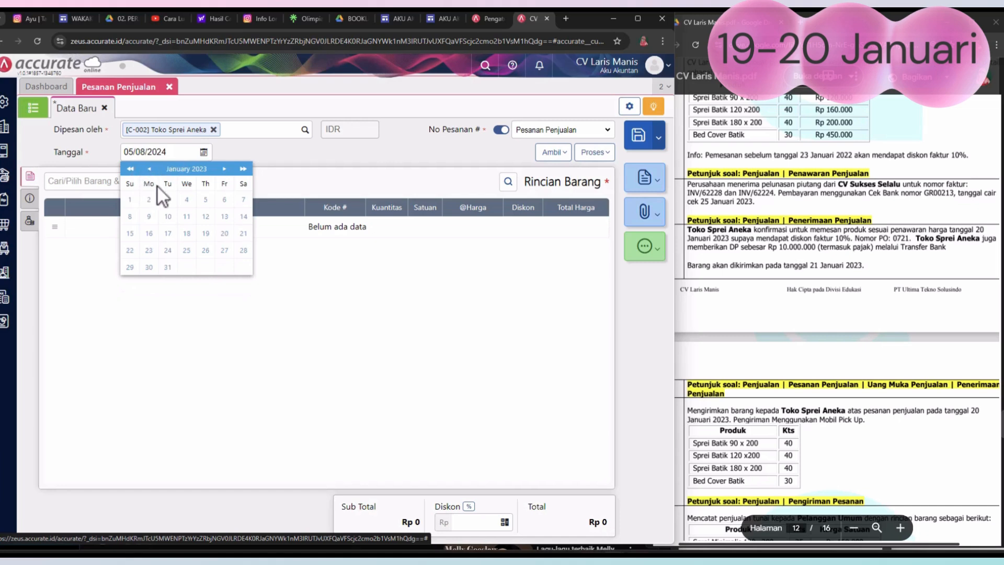
left_click(224, 234)
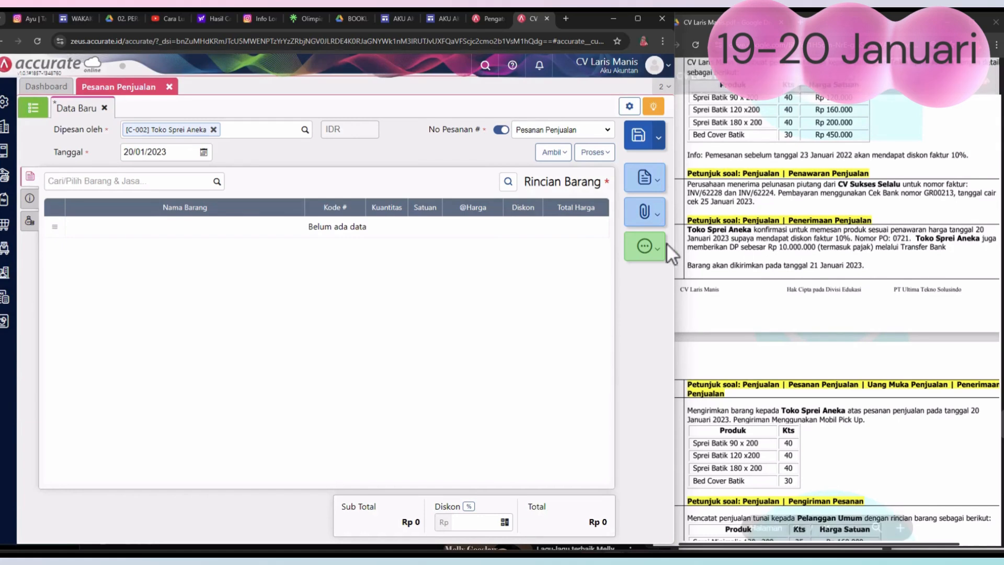
Step: Copy all four items from sales quotation SQ.2023.01.00001 into the sales order
left_click(564, 154)
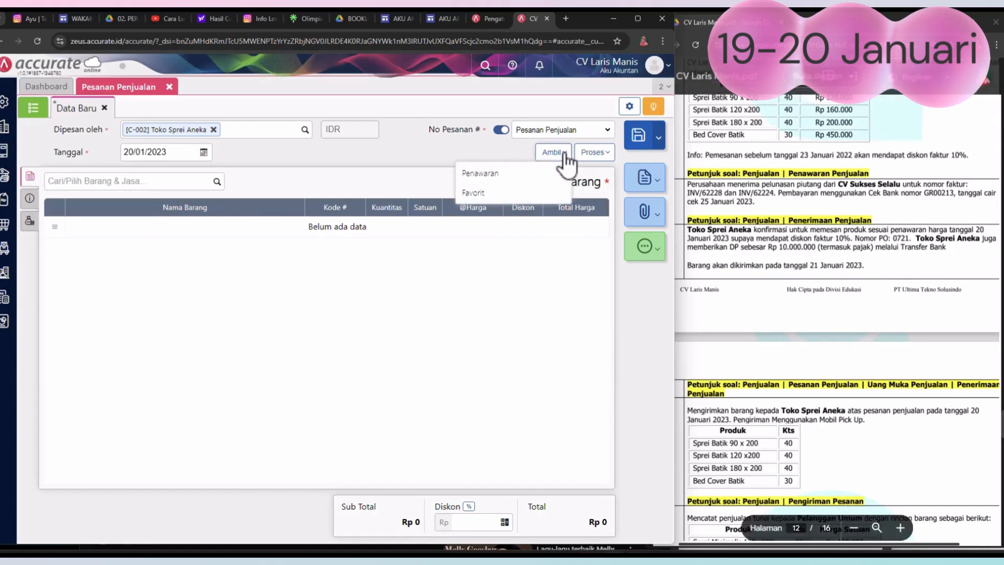
left_click(478, 174)
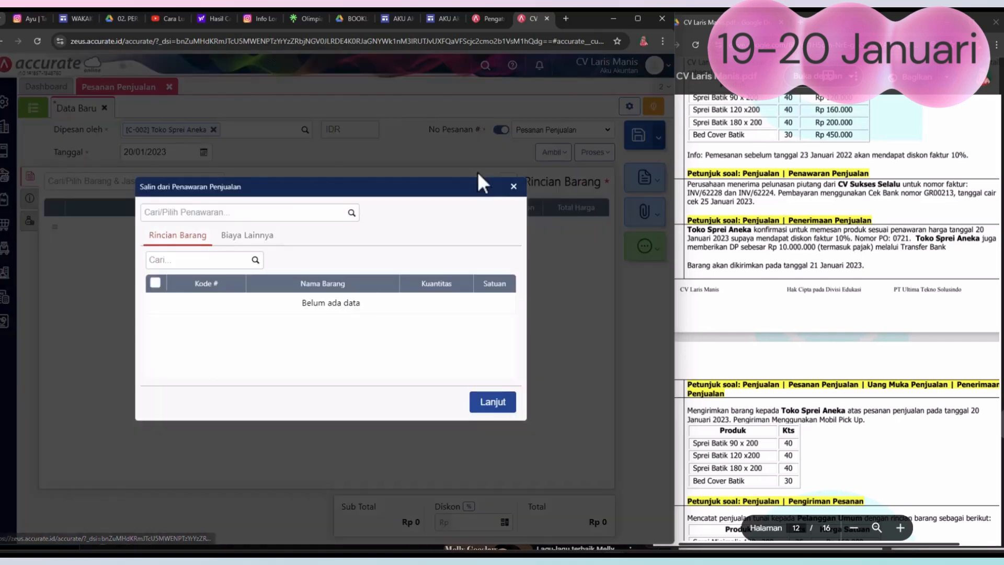
left_click(346, 215)
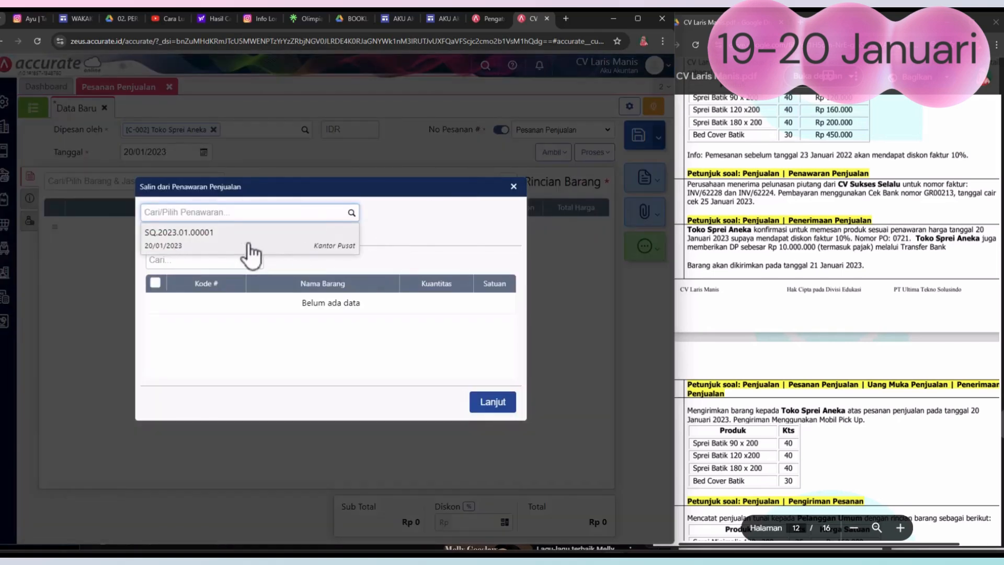
left_click(211, 238)
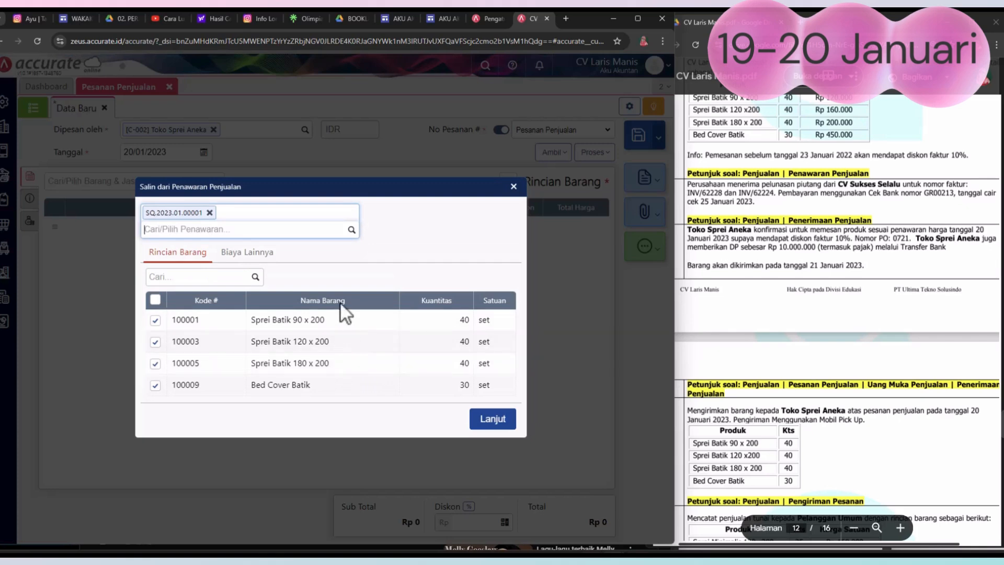
left_click(503, 423)
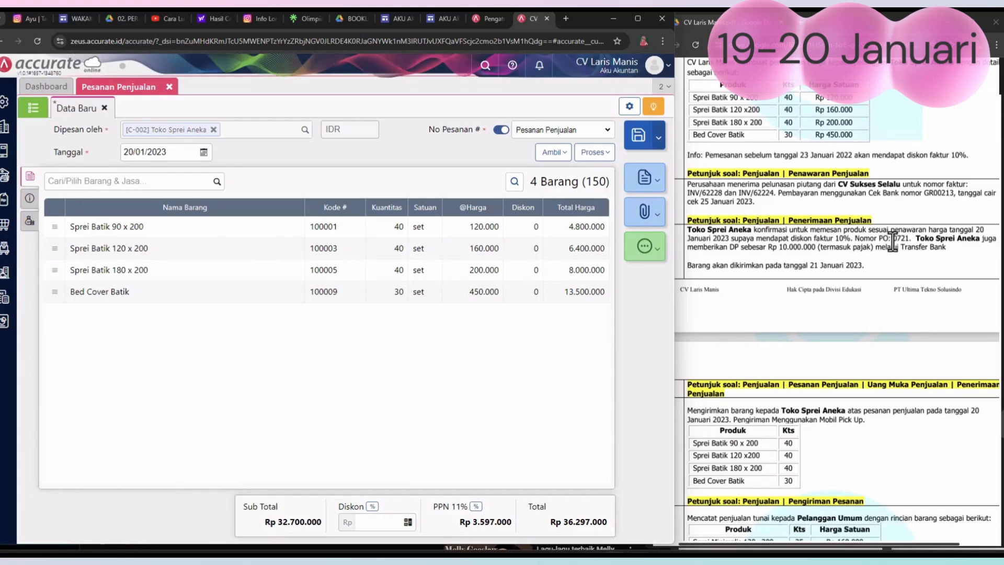
Step: Apply a 10% discount to the whole sales order and save it
left_click(371, 506)
type("10")
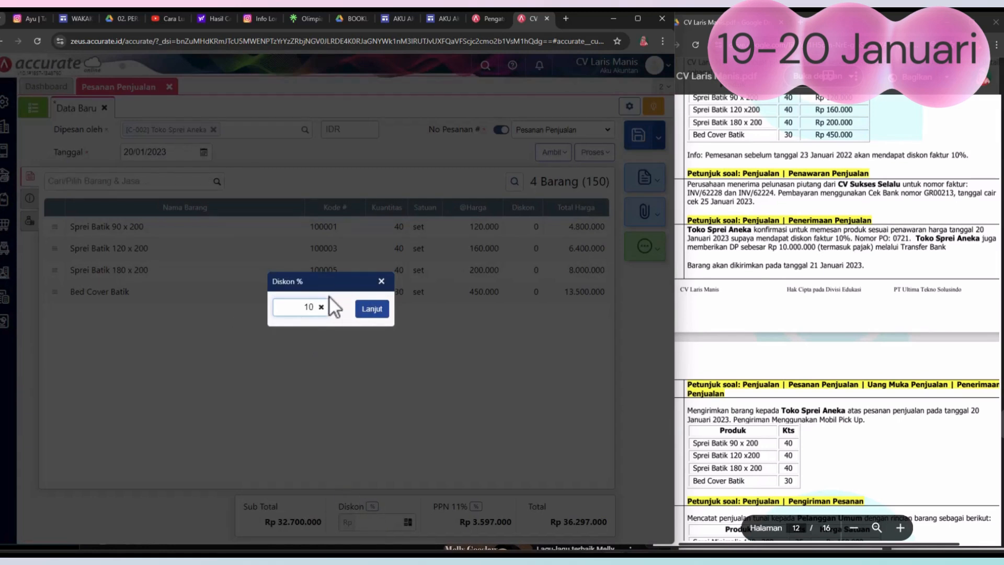
left_click(374, 309)
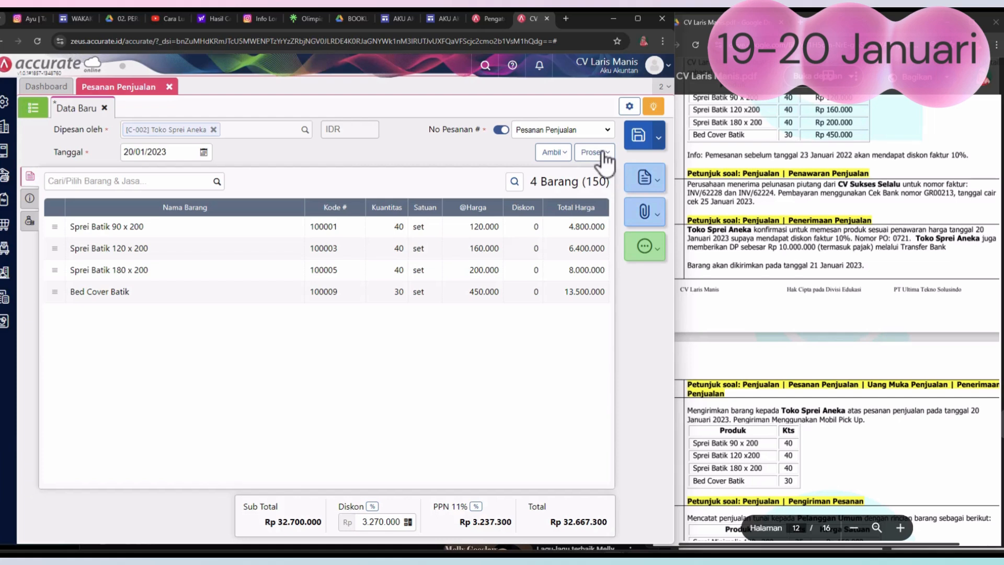
left_click(640, 137)
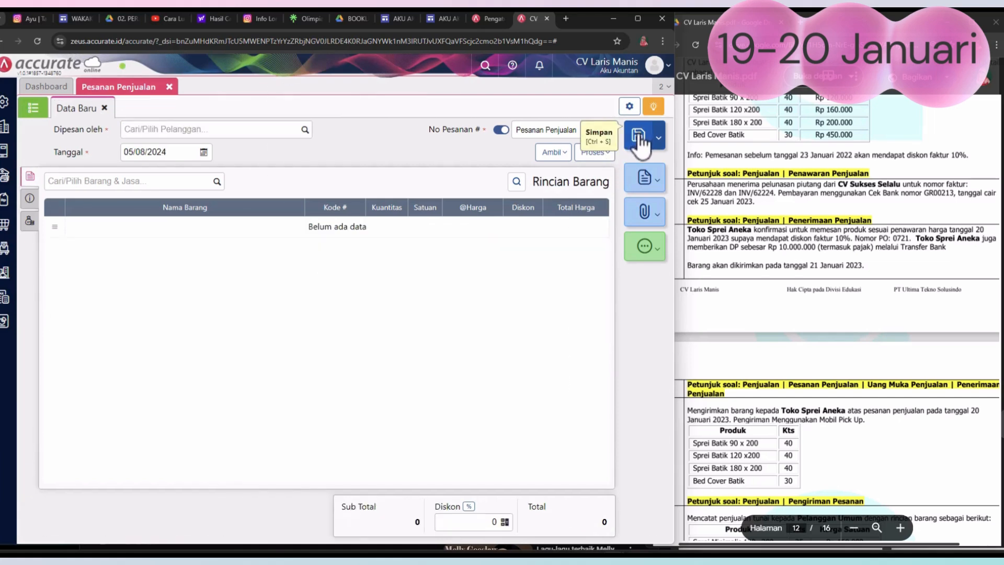
Step: Start a new sales down payment (Uang Muka Penjualan) for customer Toko Sprei Aneka
left_click(8, 205)
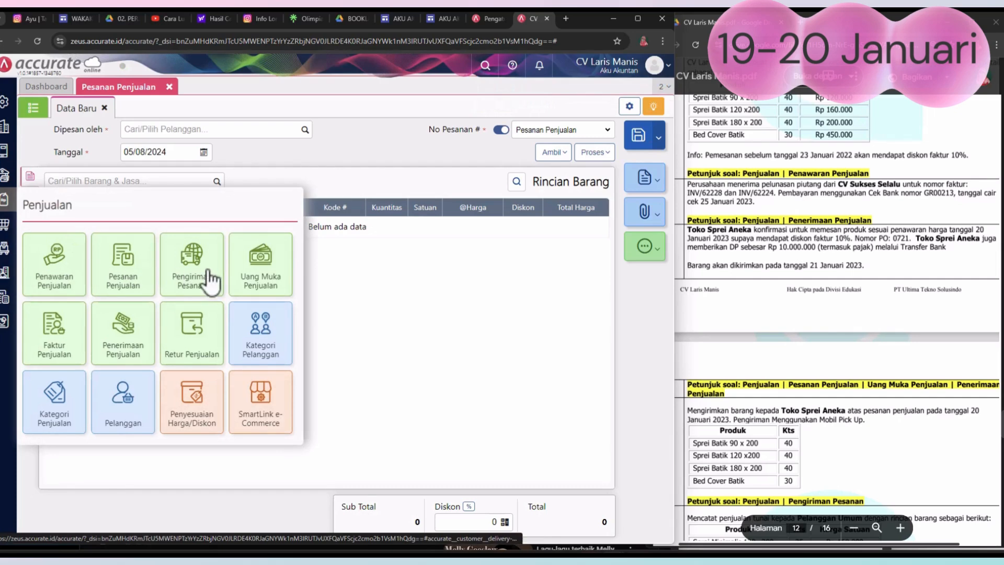
left_click(259, 279)
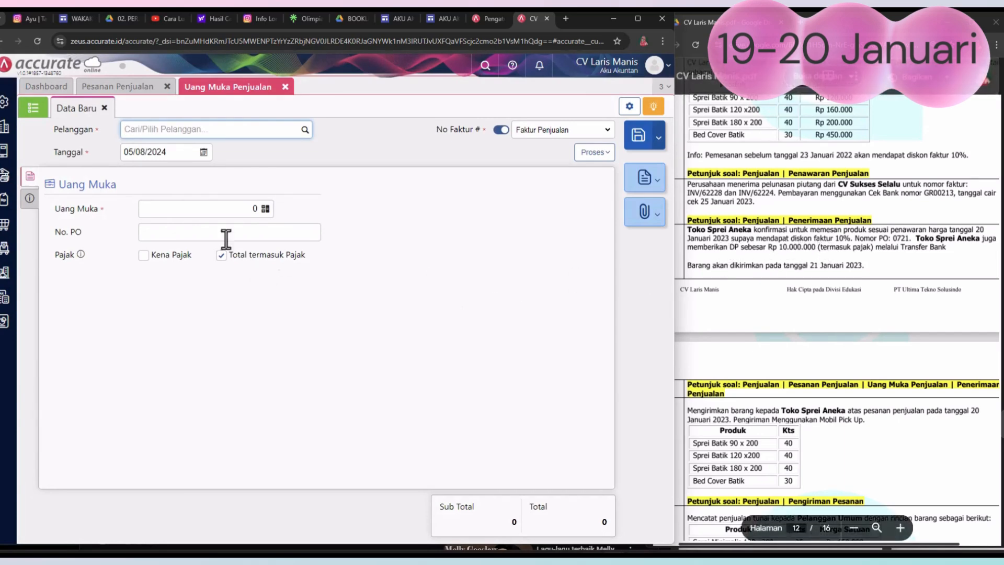
left_click(304, 131)
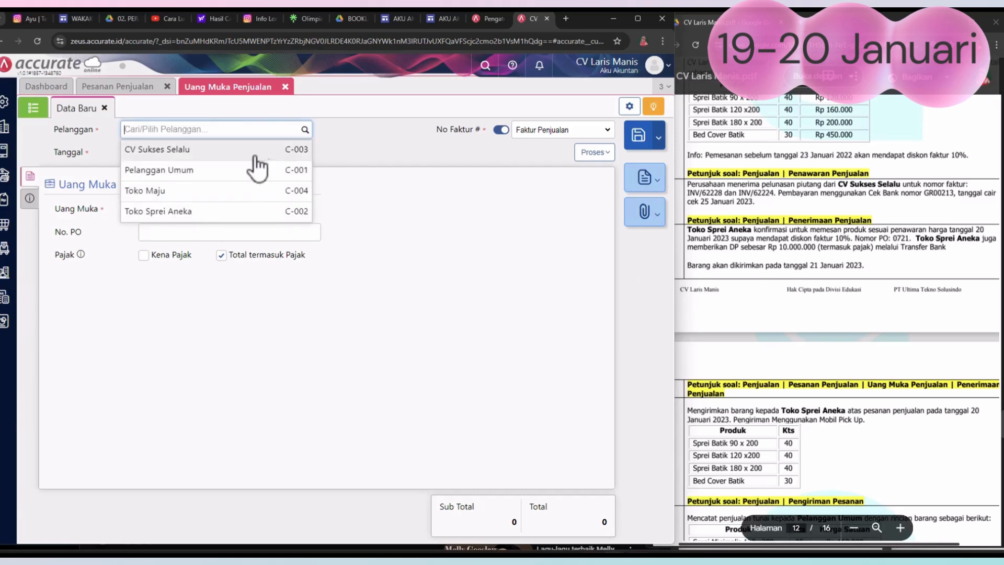
left_click(221, 211)
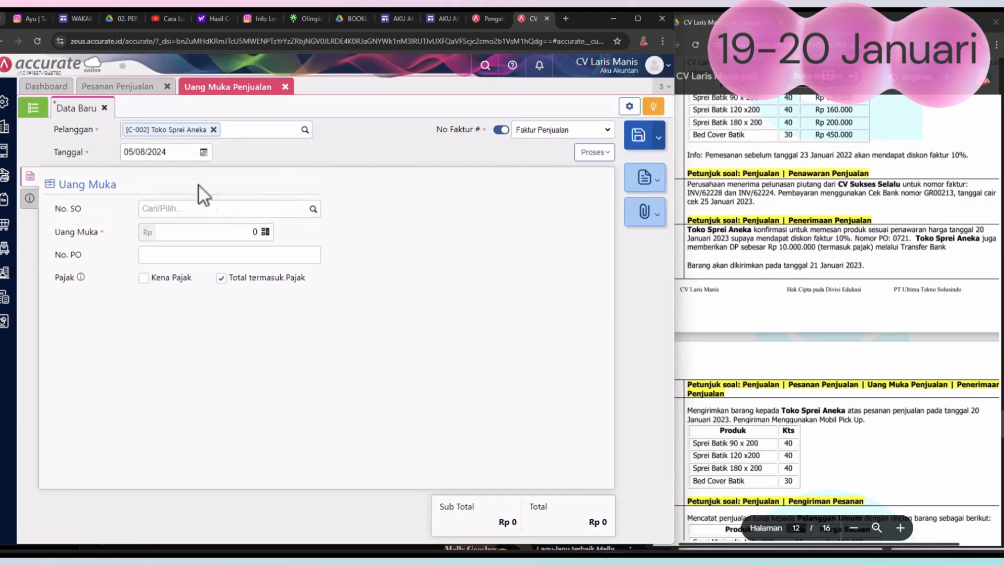
Step: Set the down payment's Tanggal to 20/01/2023
left_click(203, 153)
left_click(130, 168)
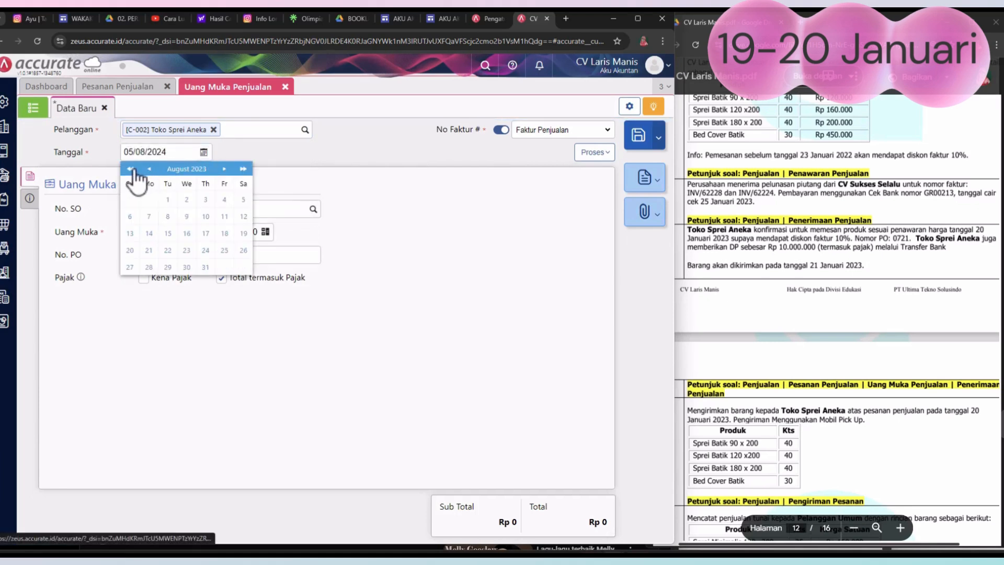
left_click(149, 169)
left_click(150, 168)
left_click(149, 168)
left_click(149, 168)
left_click(150, 168)
left_click(150, 168)
left_click(150, 168)
left_click(224, 234)
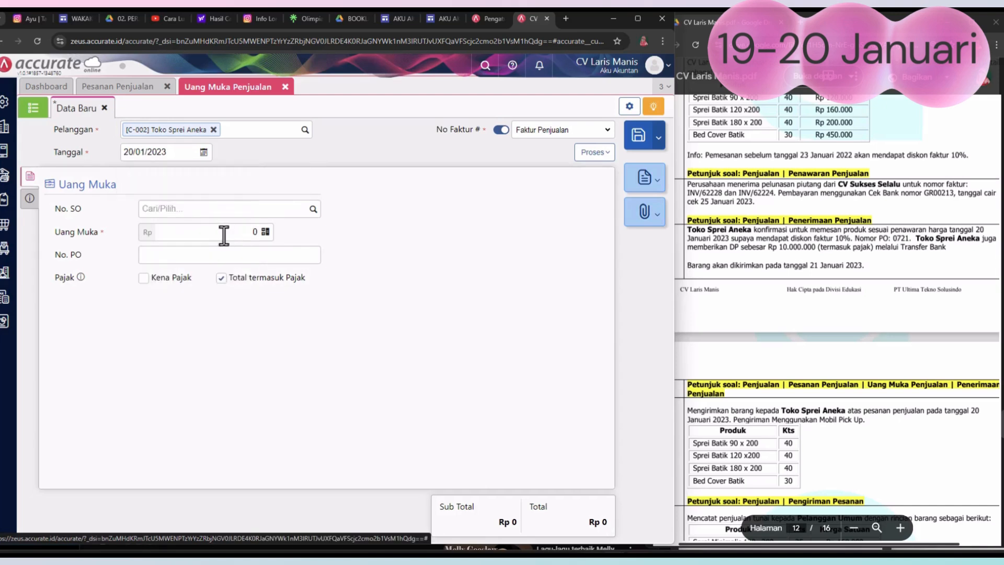
Step: Link the down payment to the sales order dated 20/01/2023, with Uang Muka of Rp 10.000.000 and the PO number from the PDF
left_click(313, 209)
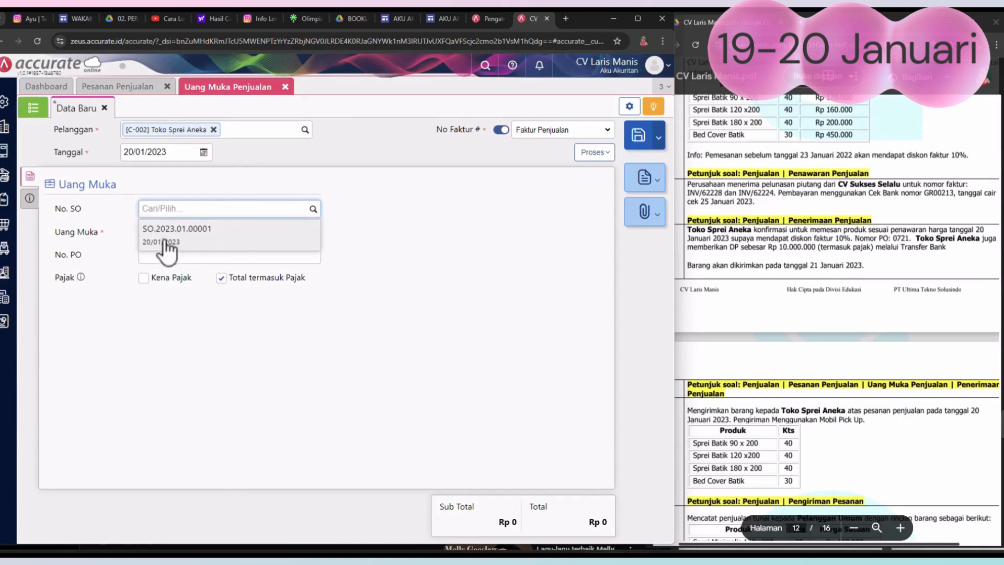
left_click(198, 242)
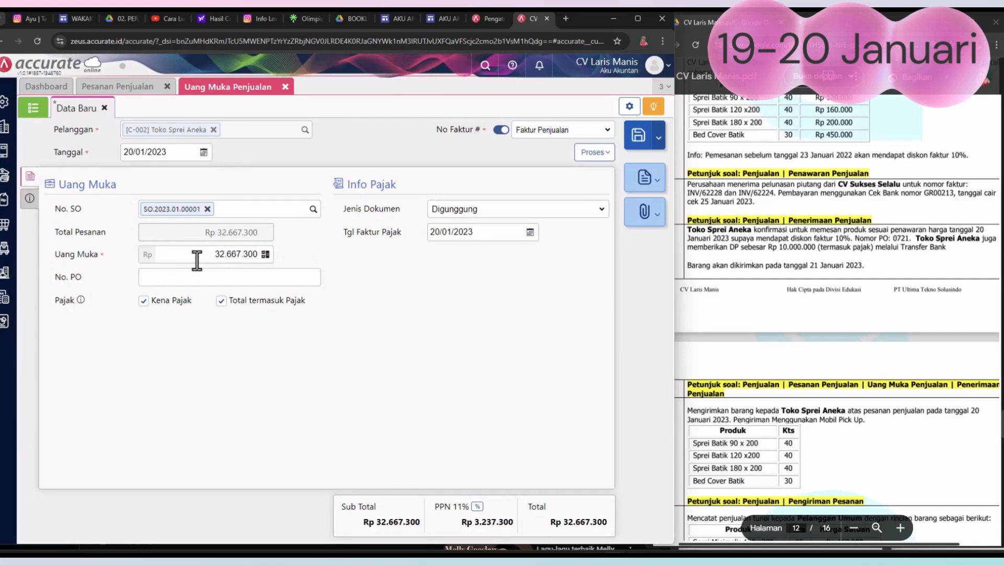
left_click_drag(208, 257, 262, 260)
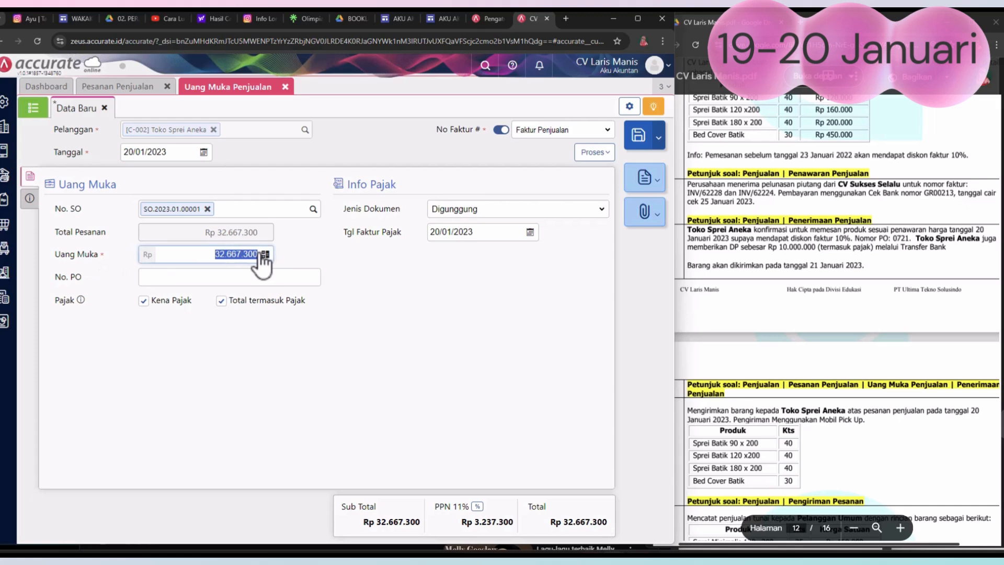
type("10.000.000")
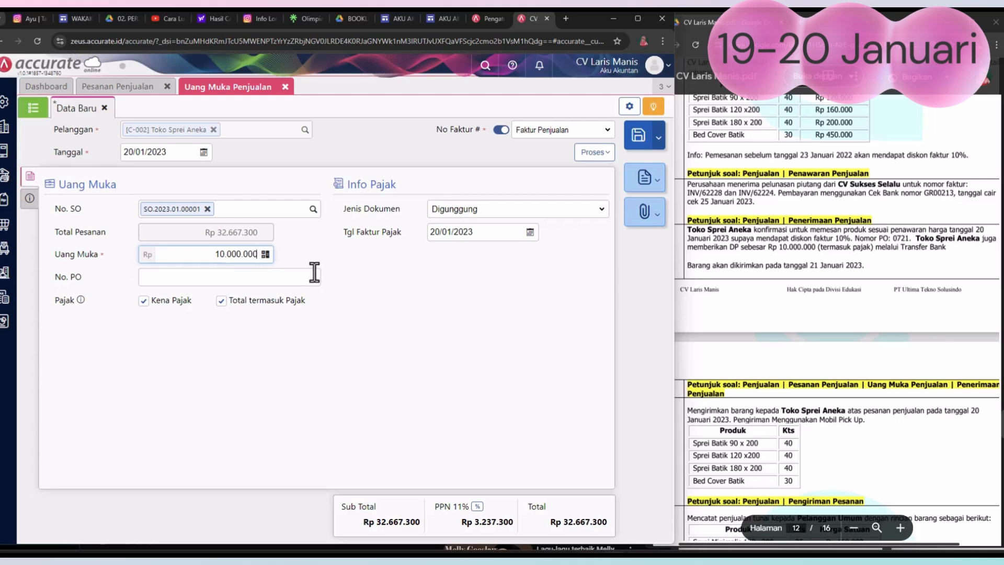
left_click(222, 280)
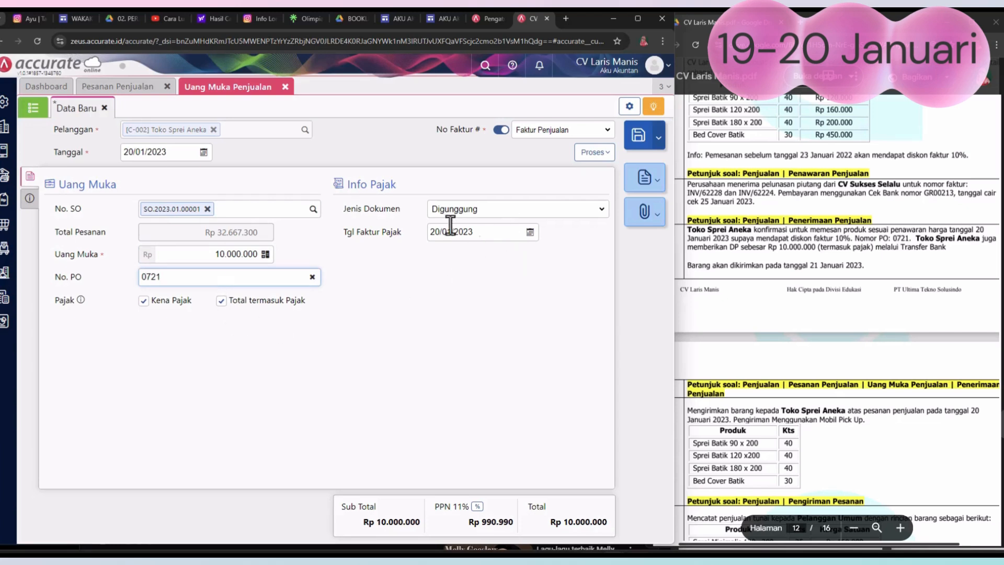
Step: Replace the down payment's Keterangan with "pemesanan penjualan" and save the down payment
left_click(30, 204)
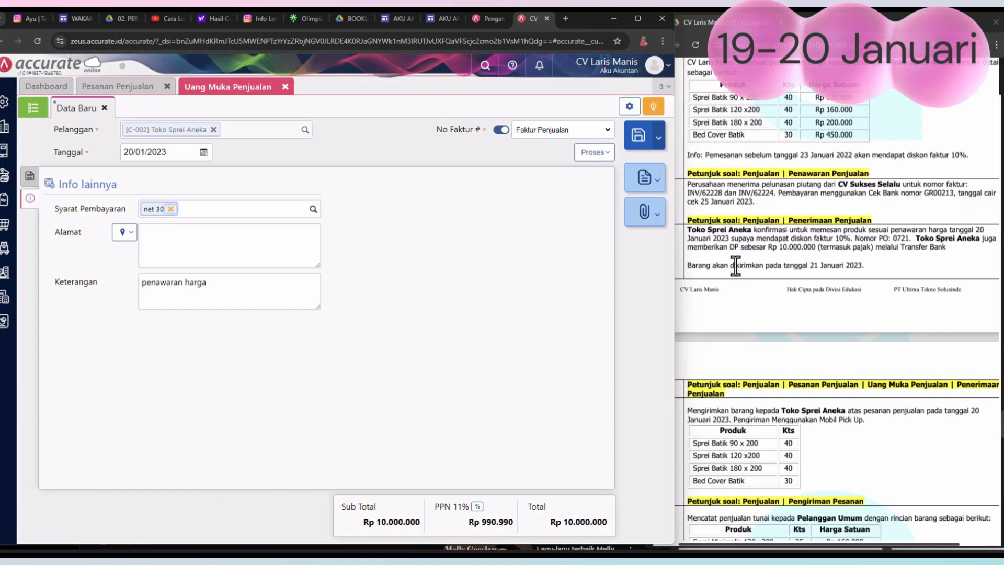
left_click_drag(217, 285, 117, 269)
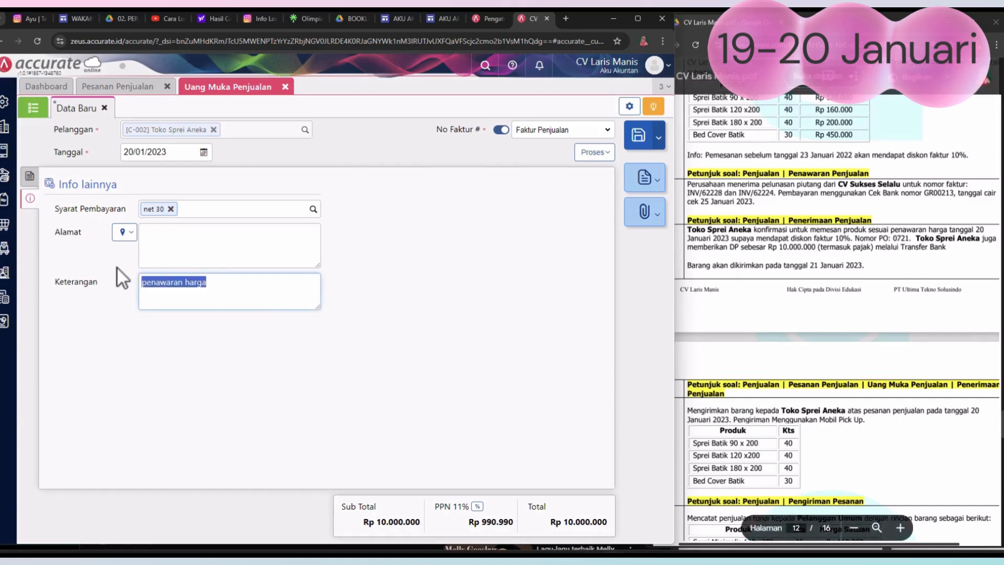
type("pemesan")
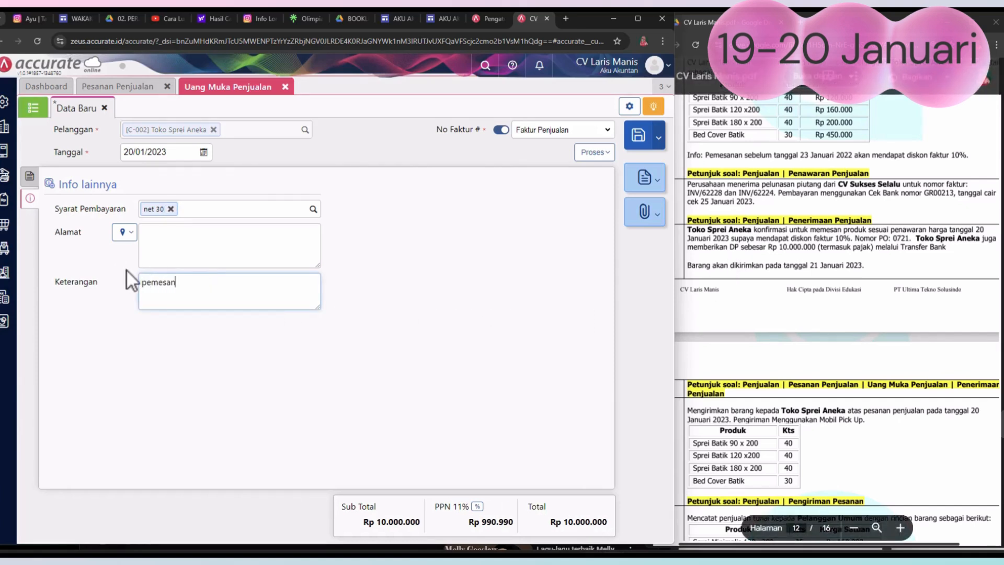
type("an pemb")
key("BackSpace")
key("BackSpace")
key("BackSpace")
type("enjualan")
left_click(643, 139)
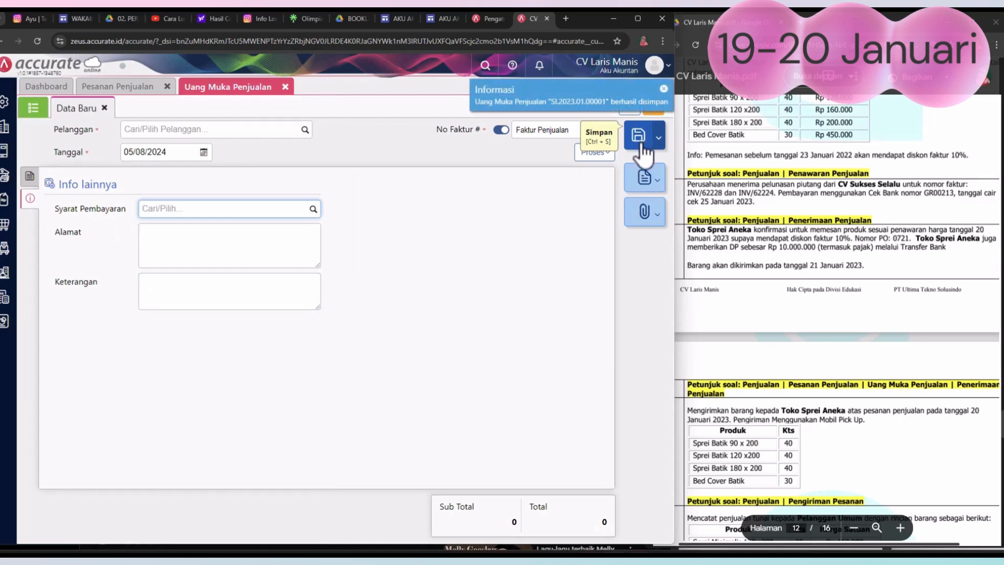
Step: Start a new sales receipt (Penerimaan Penjualan) from Toko Sprei Aneka, received into the Bank account
left_click(5, 204)
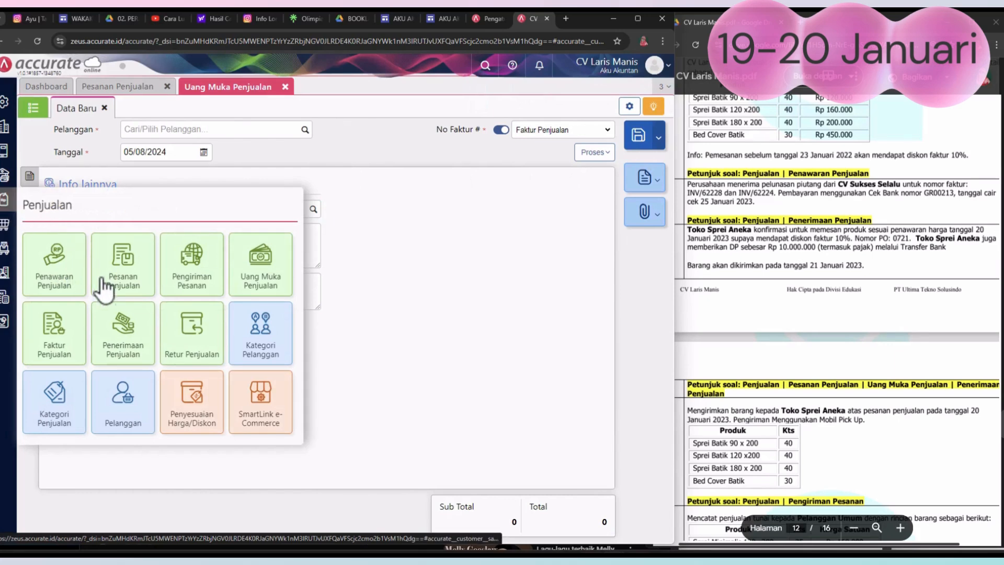
left_click(117, 330)
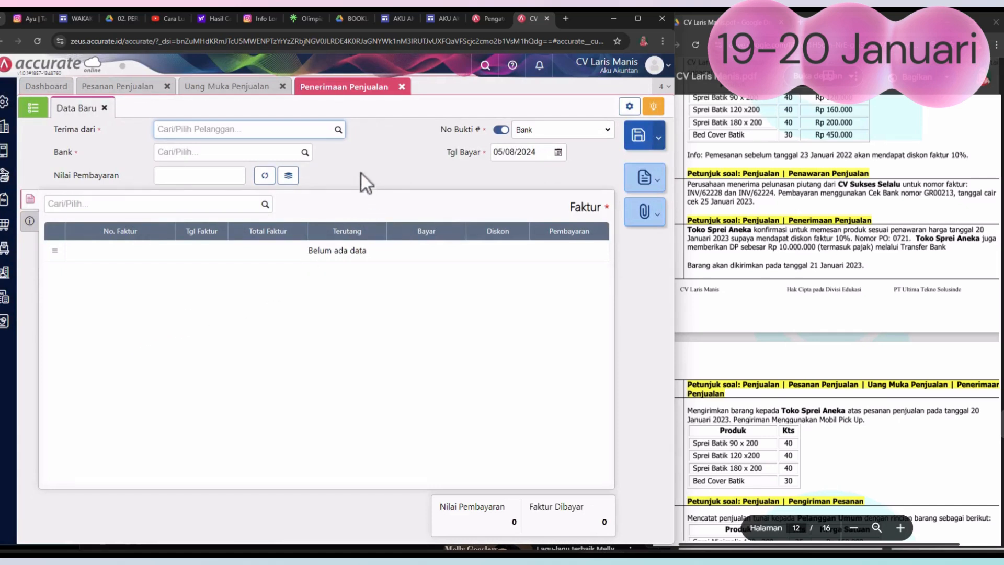
left_click(338, 130)
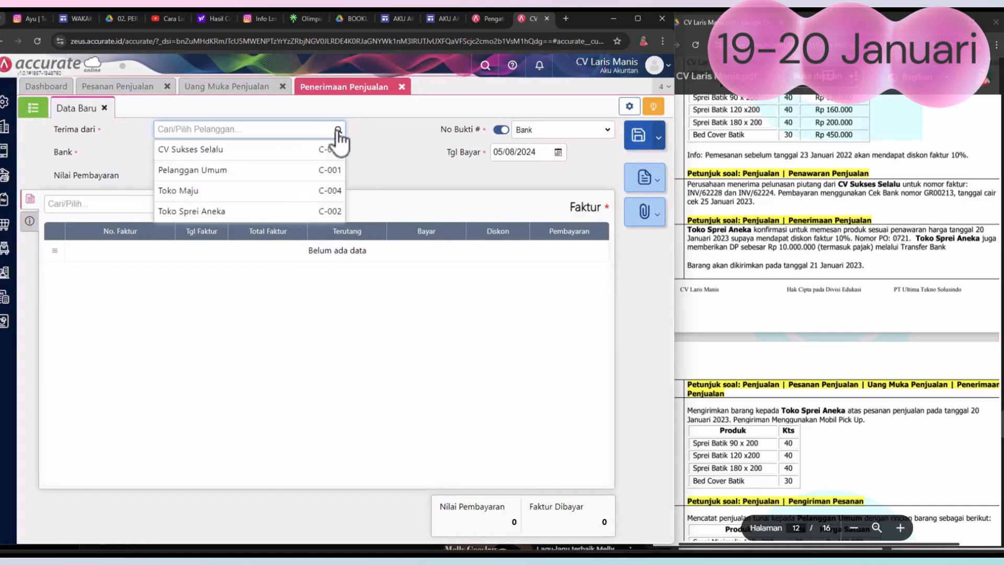
left_click(266, 212)
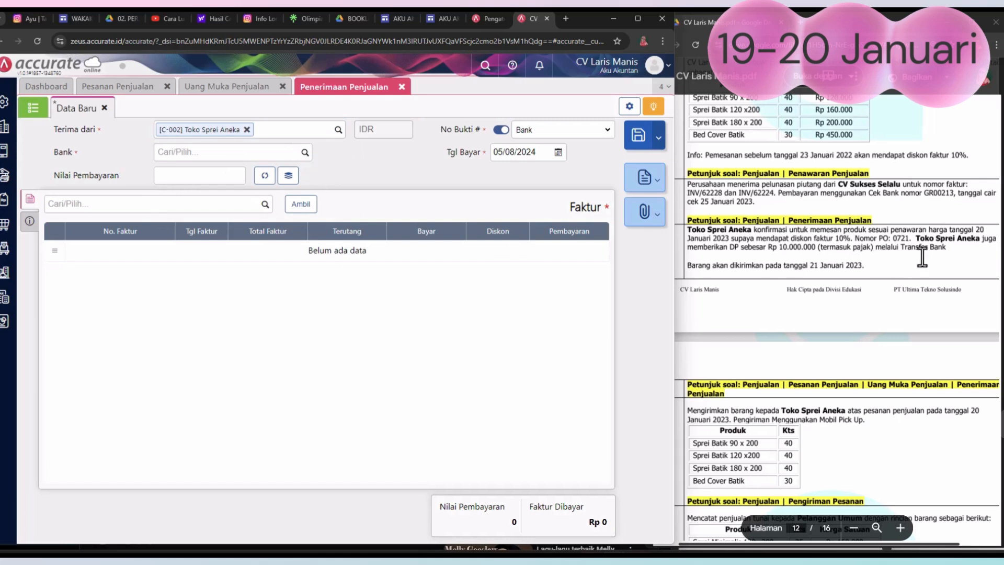
left_click(303, 157)
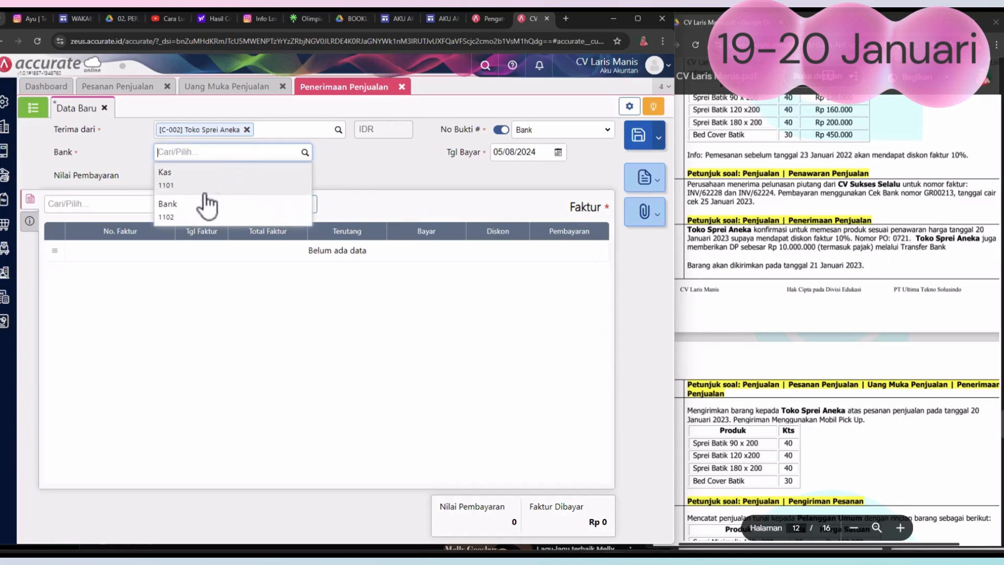
left_click(175, 211)
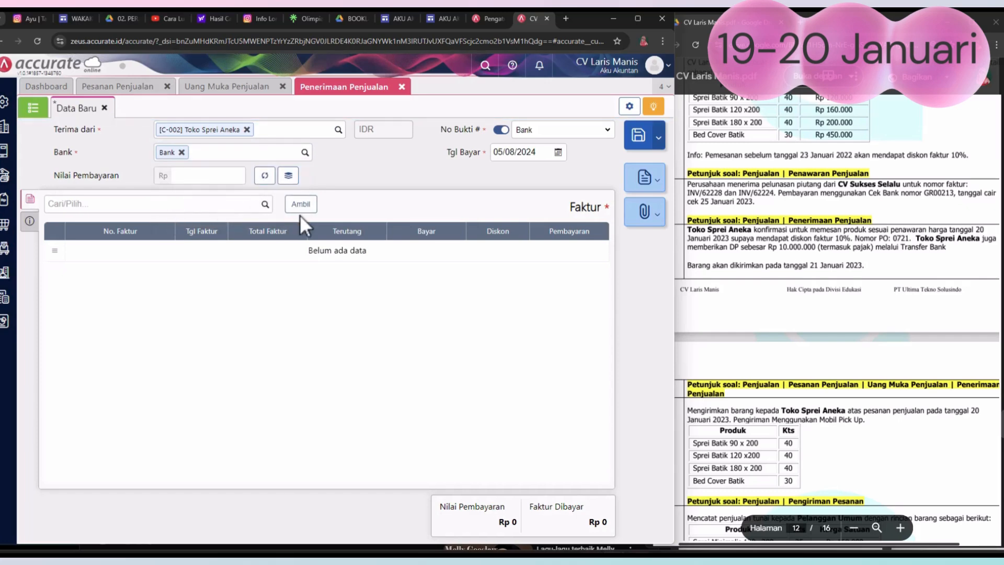
Step: Add only the unpaid down payment invoice dated 20/01/2023 to the receipt and fill Nilai Pembayaran with Rp 10.000.000
left_click(301, 204)
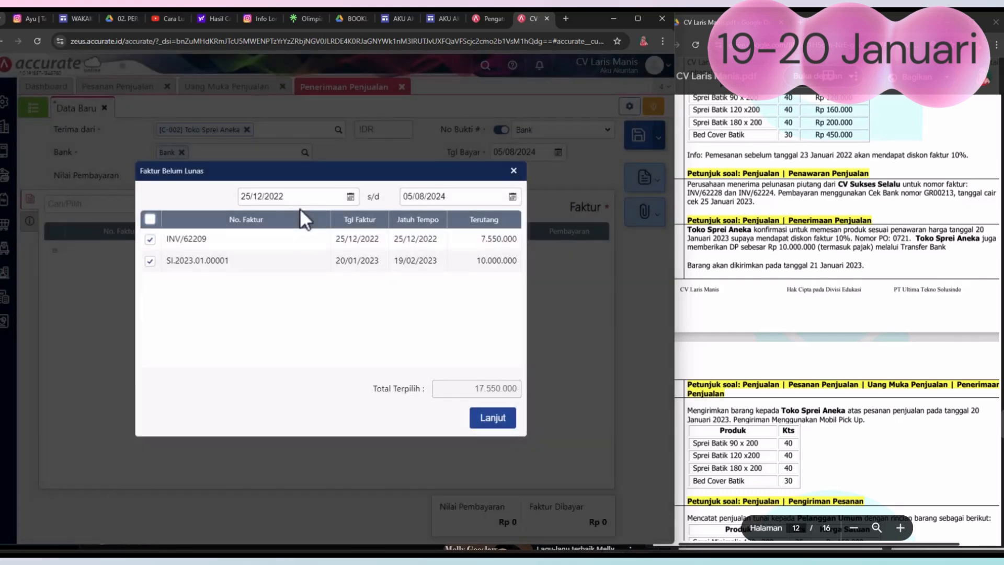
left_click(151, 240)
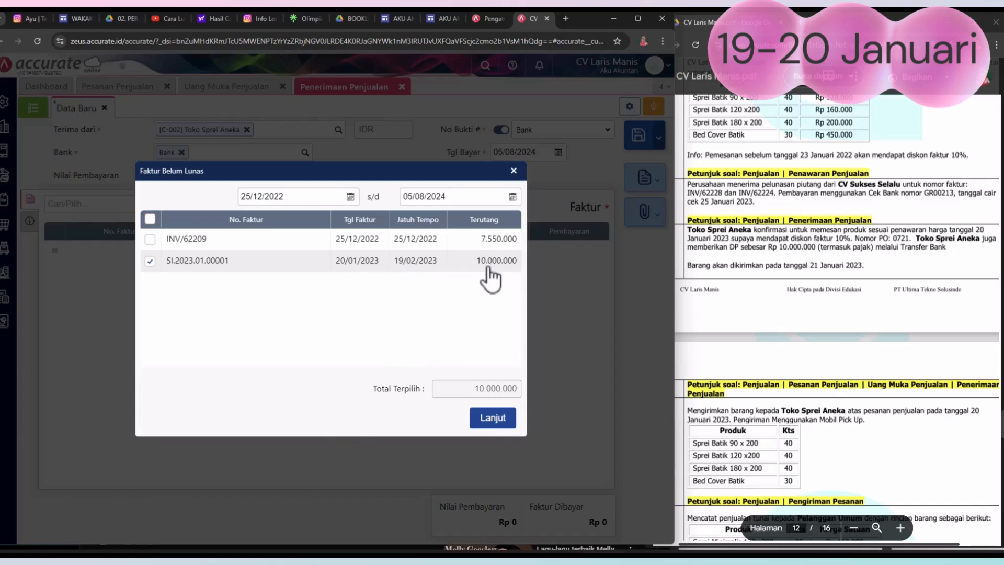
left_click(490, 421)
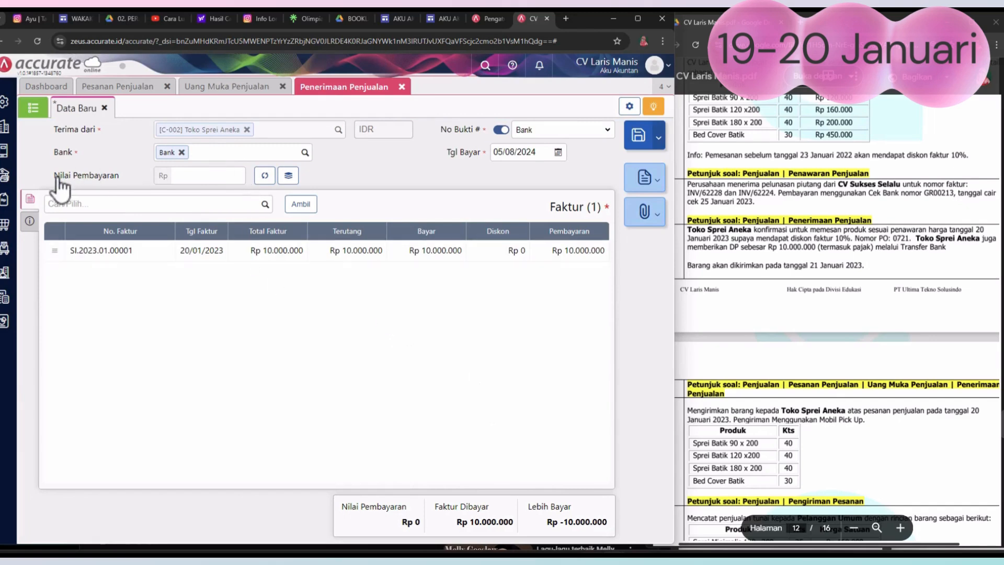
left_click(265, 176)
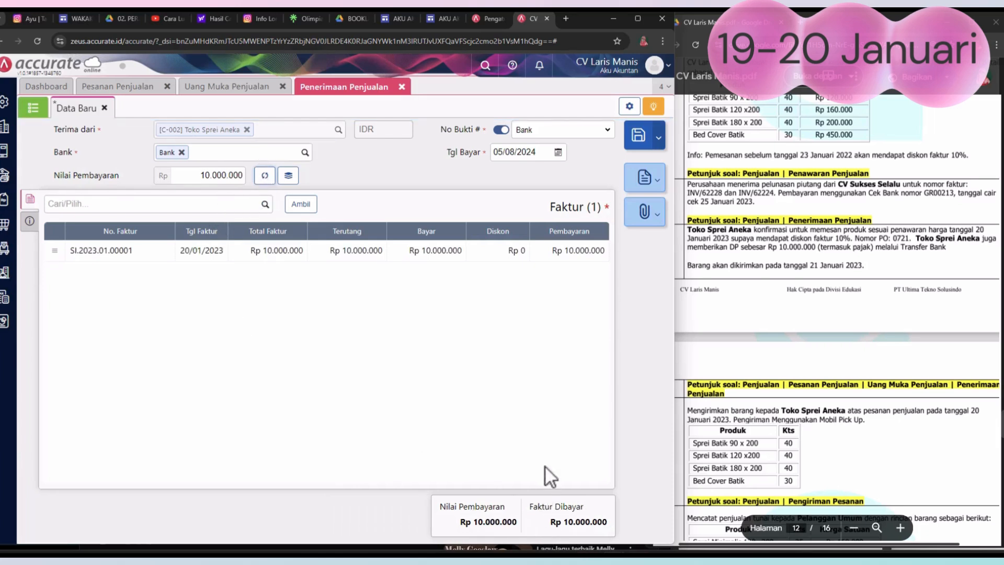
Step: Set the receipt's Tgl Bayar to 20/01/2023 and save it
left_click(558, 153)
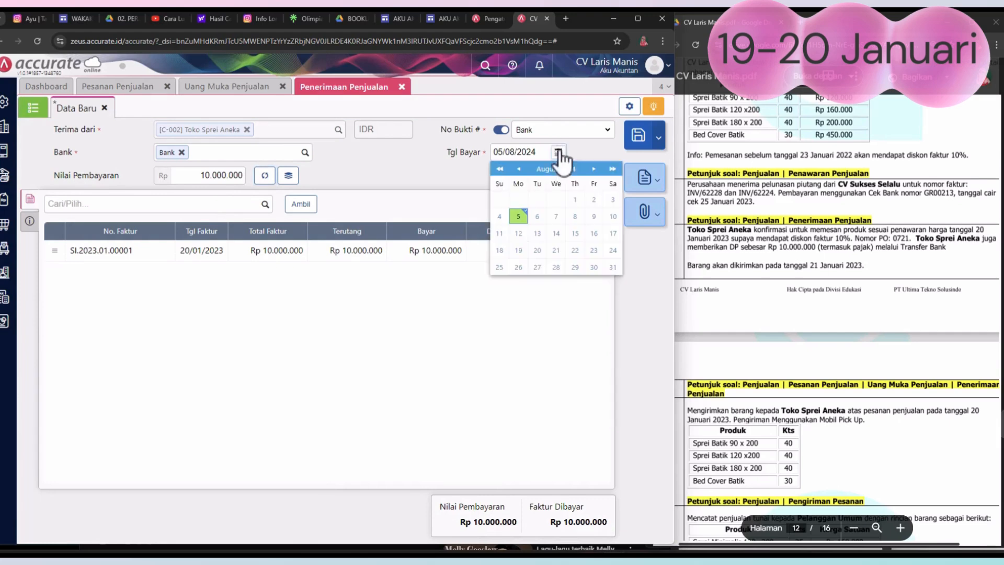
left_click(500, 170)
left_click(520, 170)
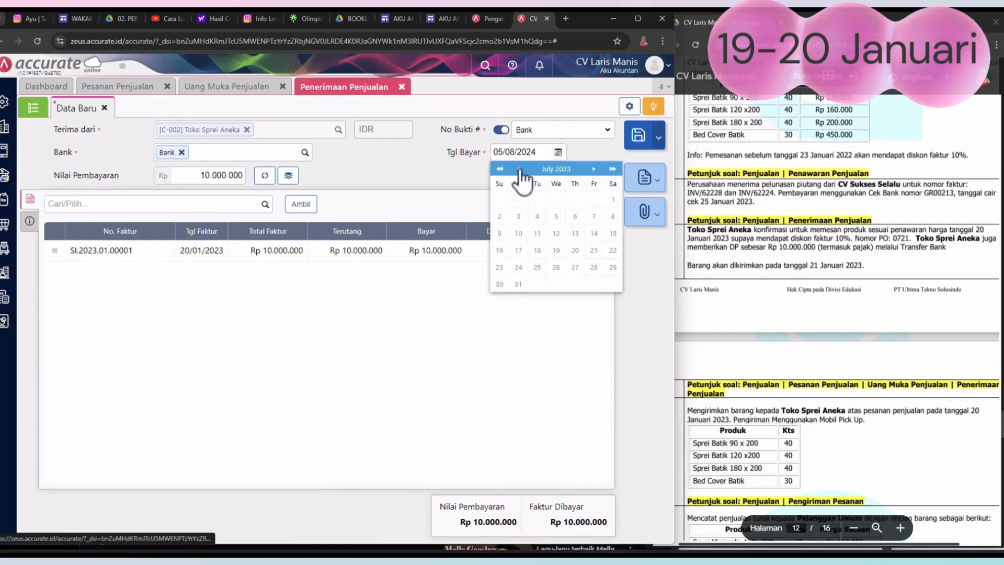
left_click(520, 170)
left_click(520, 170)
left_click(519, 170)
left_click(520, 170)
left_click(520, 169)
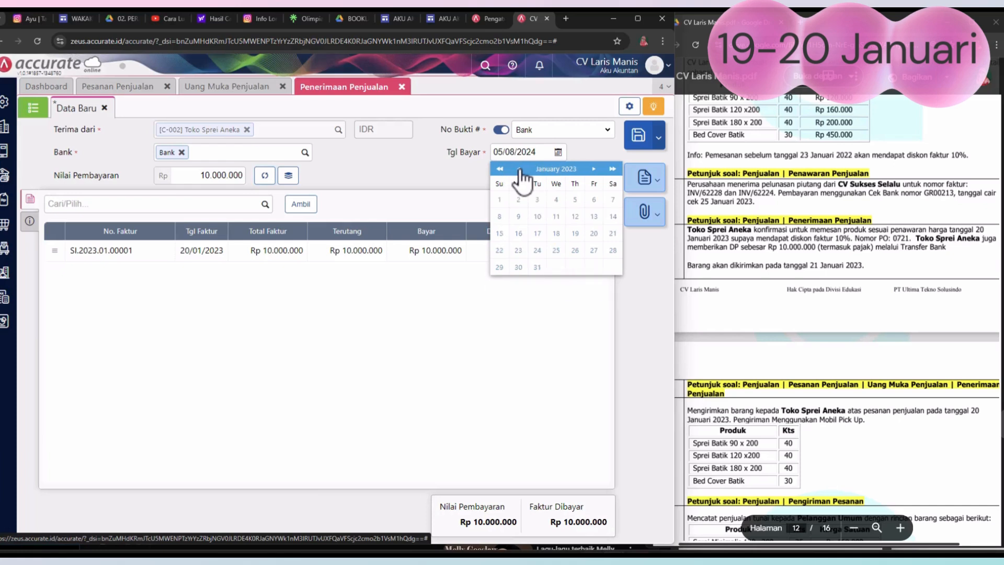
left_click(593, 233)
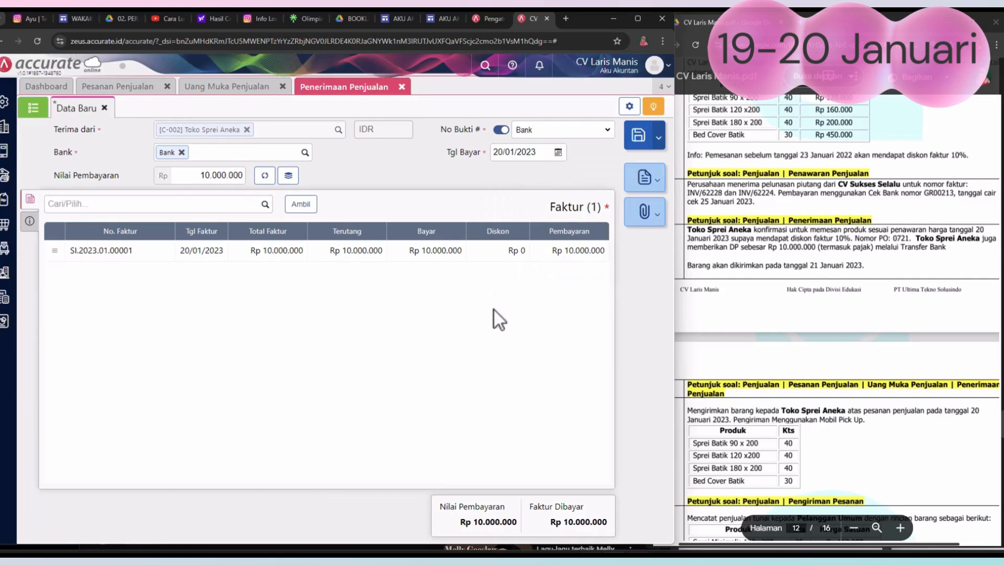
left_click(639, 137)
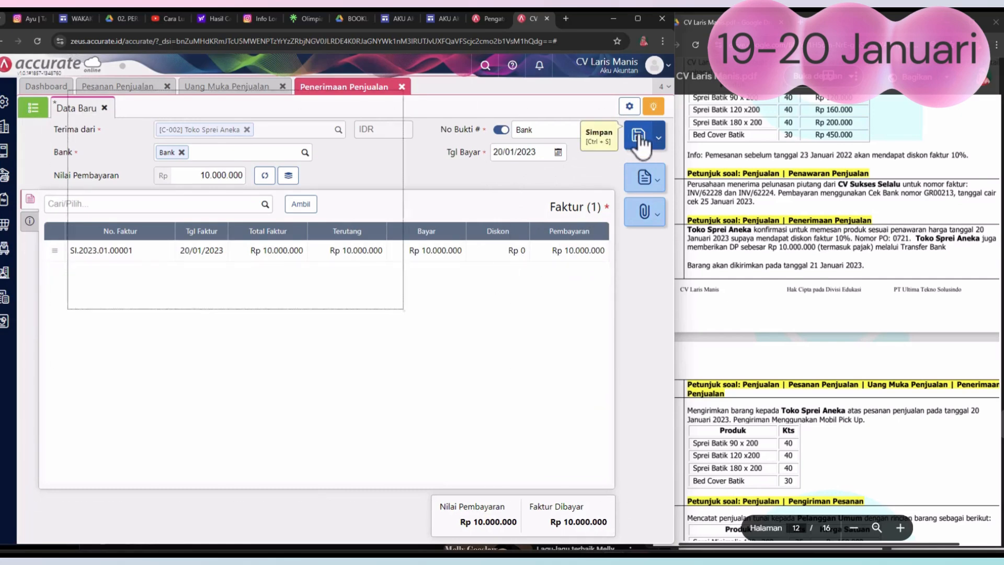
Step: Close the sales receipt, down payment and sales order forms, and go to the 21 January transaction in the assignment PDF
left_click(402, 88)
left_click(282, 86)
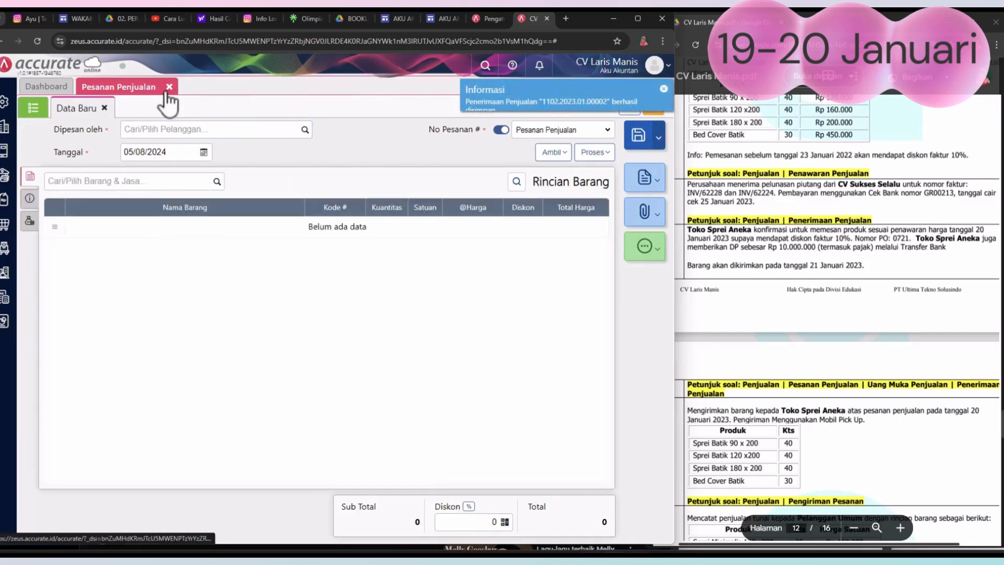
left_click(168, 87)
left_click(944, 330)
scroll(854, 271, "down", 2)
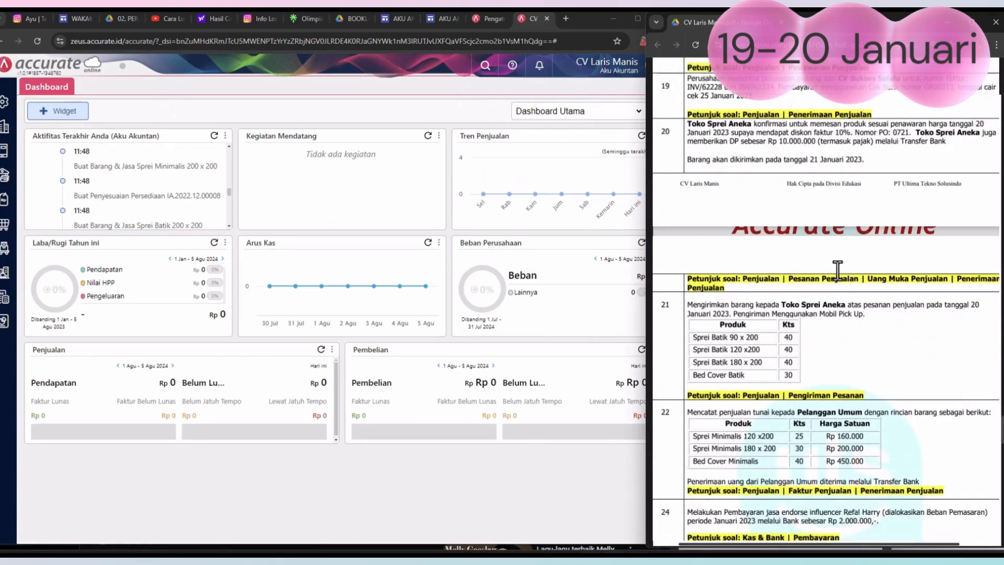
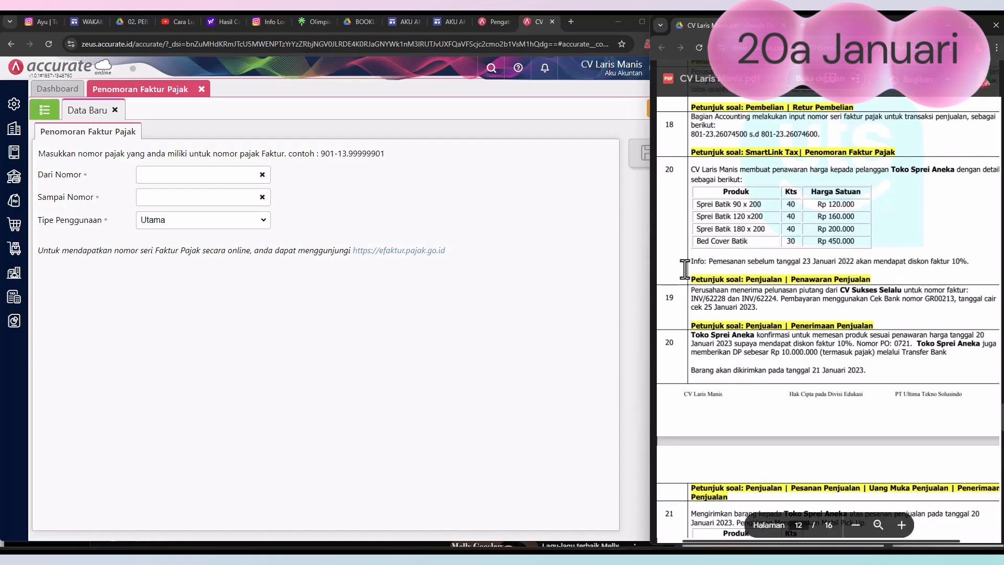
Step: Close the tax invoice numbering form and start a new sales quotation (Penawaran Penjualan) for Toko Sprei Aneka
left_click(201, 89)
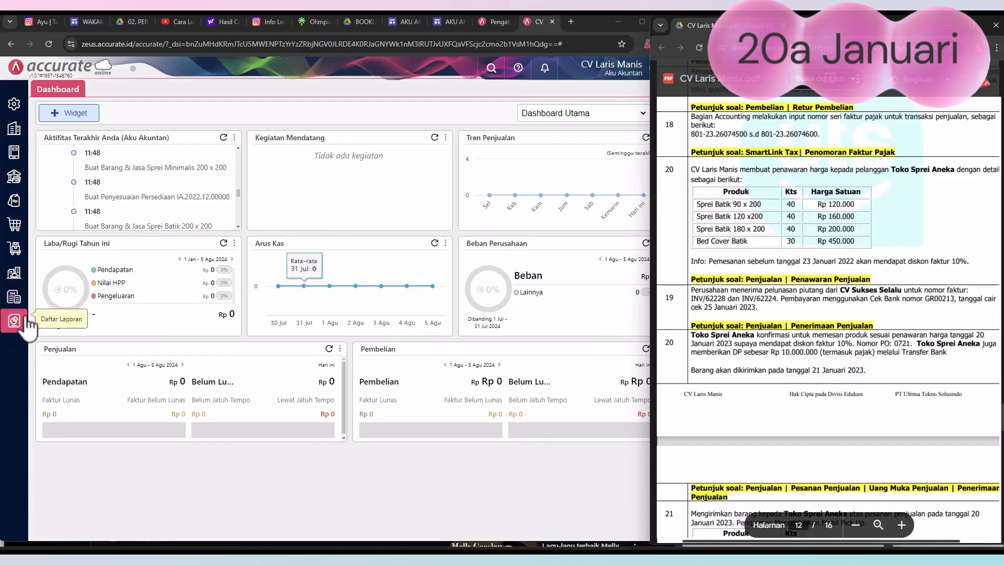
left_click(23, 206)
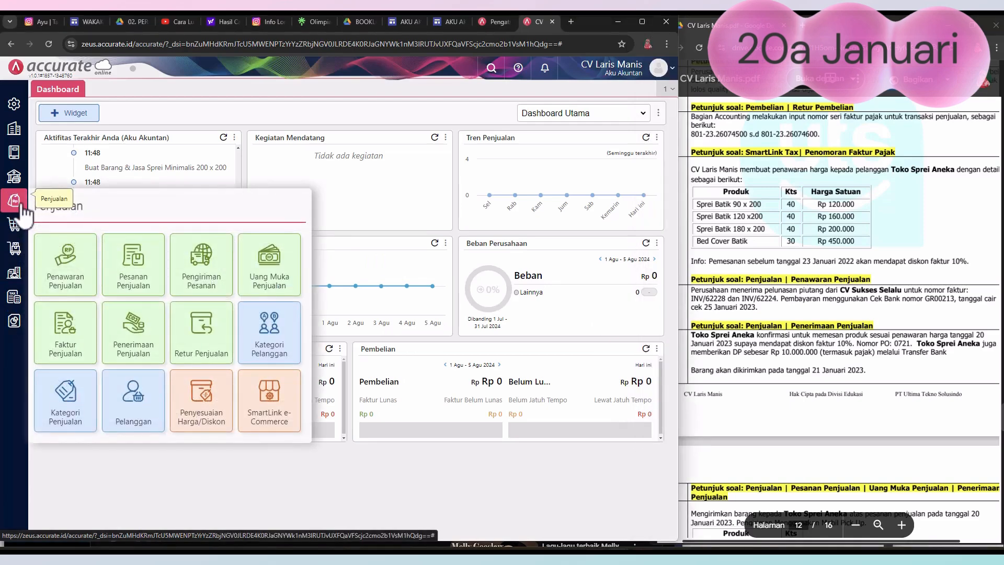
left_click(74, 269)
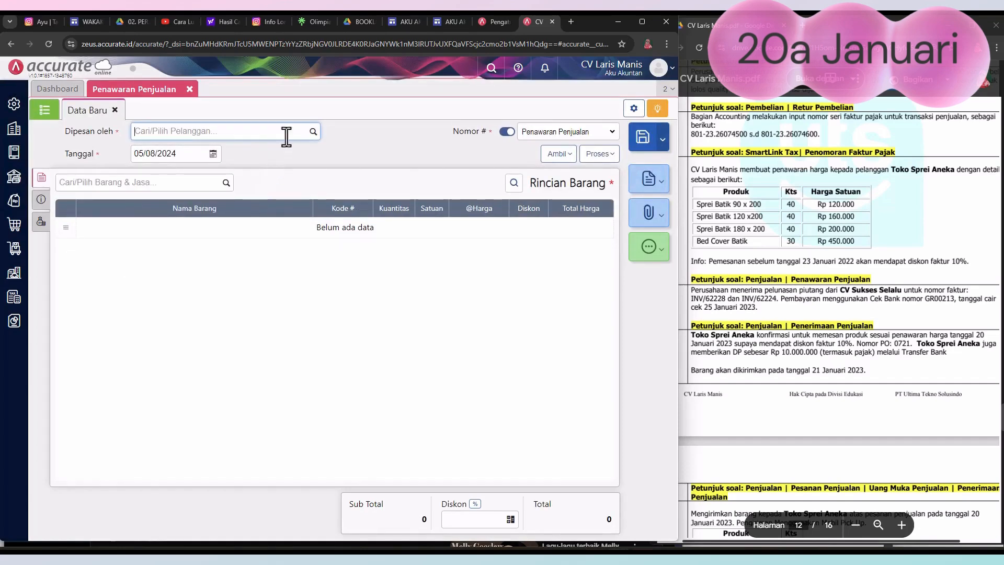
left_click(313, 132)
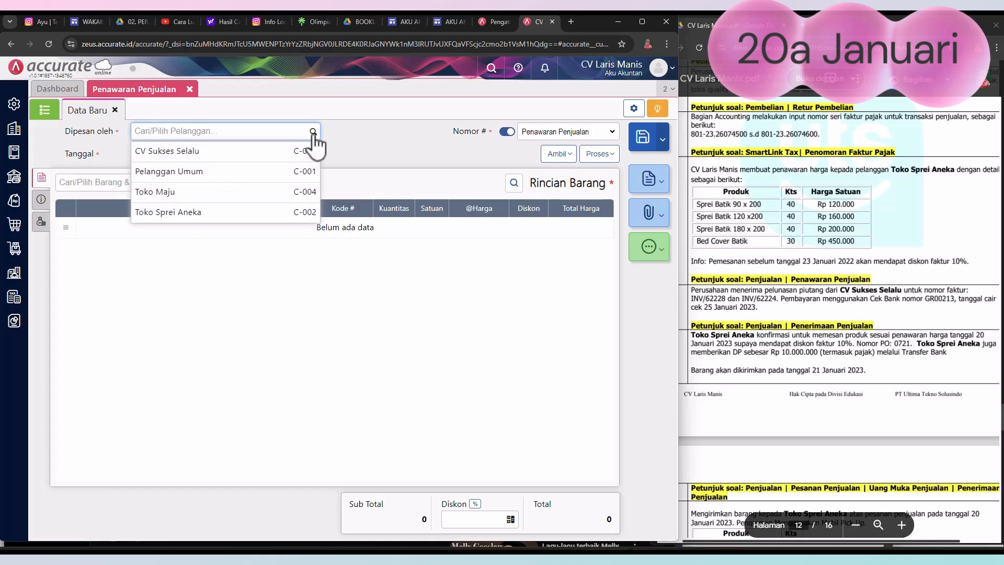
left_click(170, 214)
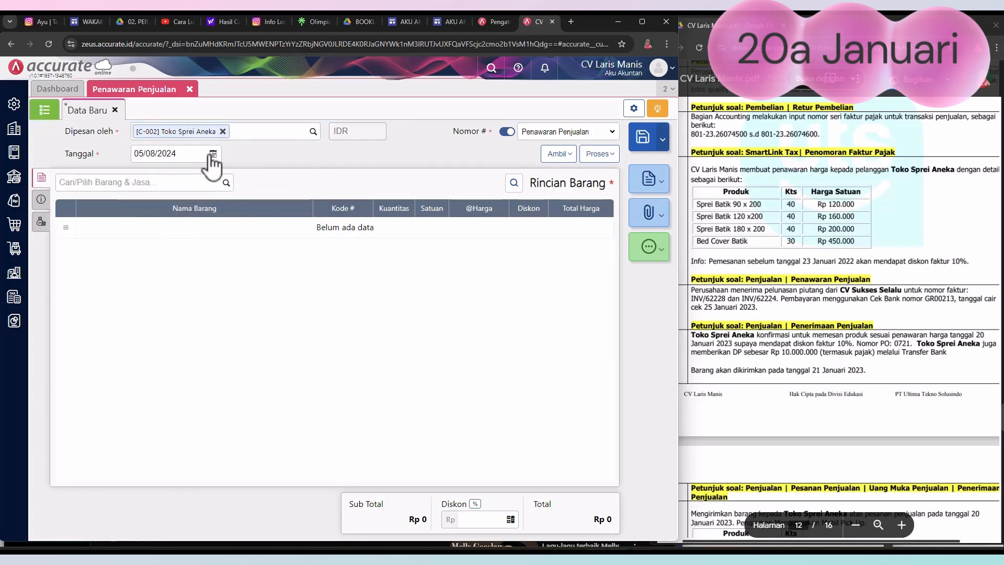
Step: Set the quotation's Tanggal to 20/01/2023
left_click(212, 154)
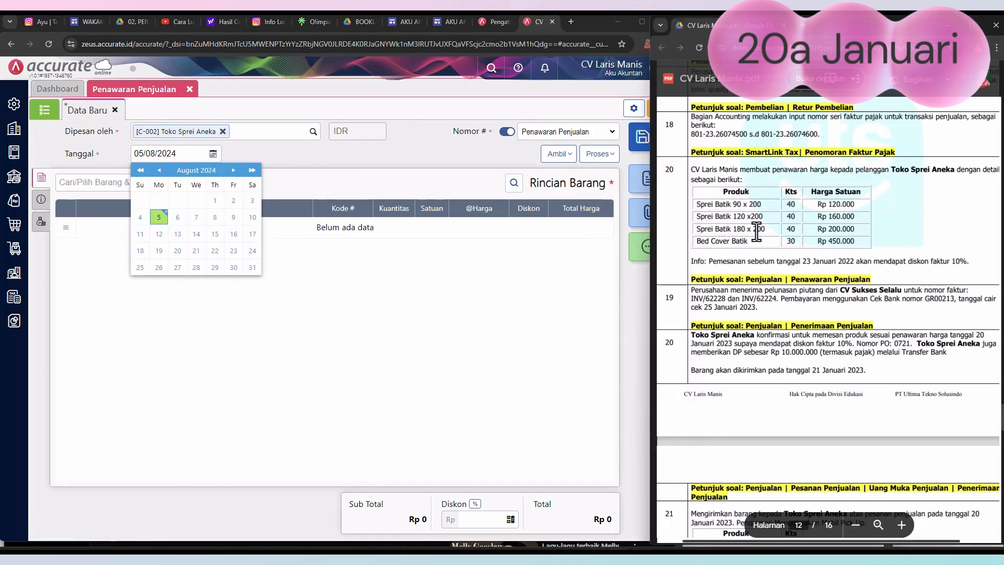
left_click(140, 170)
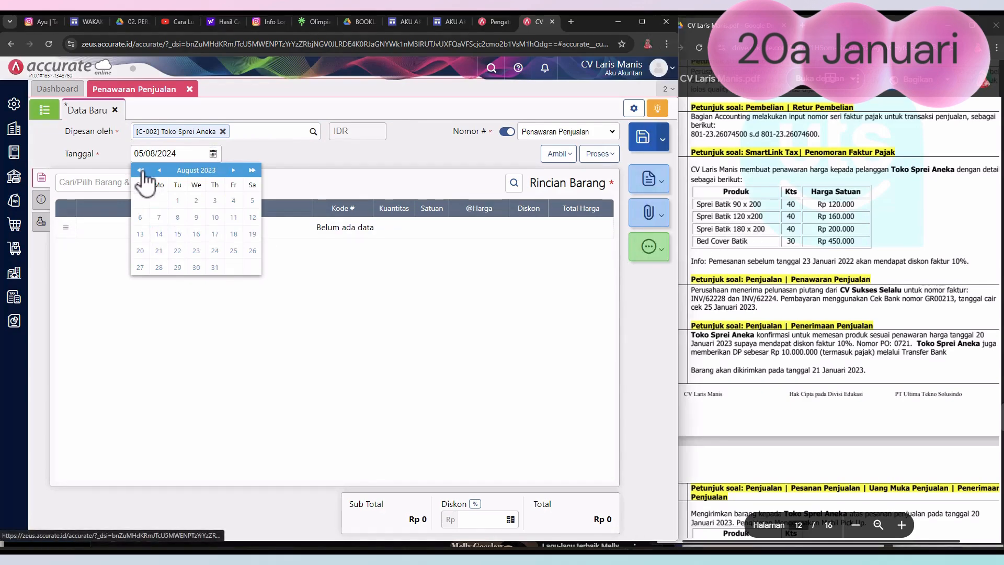
left_click(159, 170)
left_click(159, 171)
left_click(159, 171)
left_click(160, 170)
left_click(160, 171)
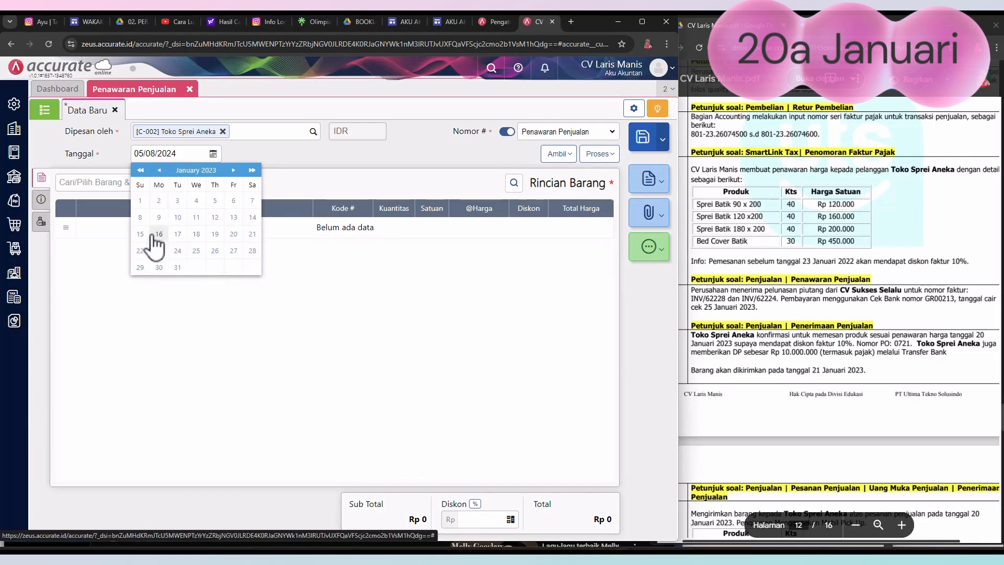
left_click(233, 234)
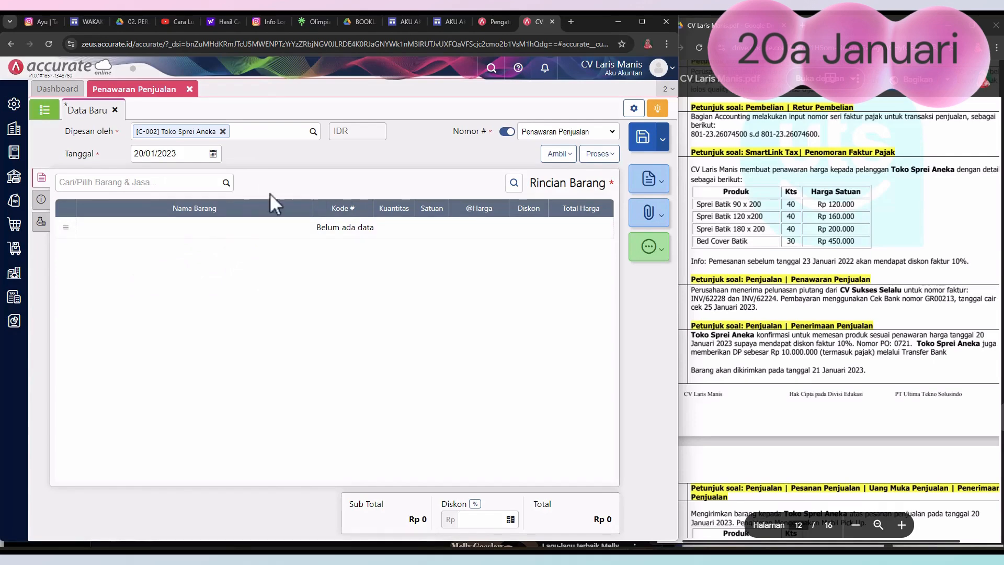
Step: Add Sprei Batik 90 x 200 to the quotation with a Kuantitas of 40 sets
left_click(225, 186)
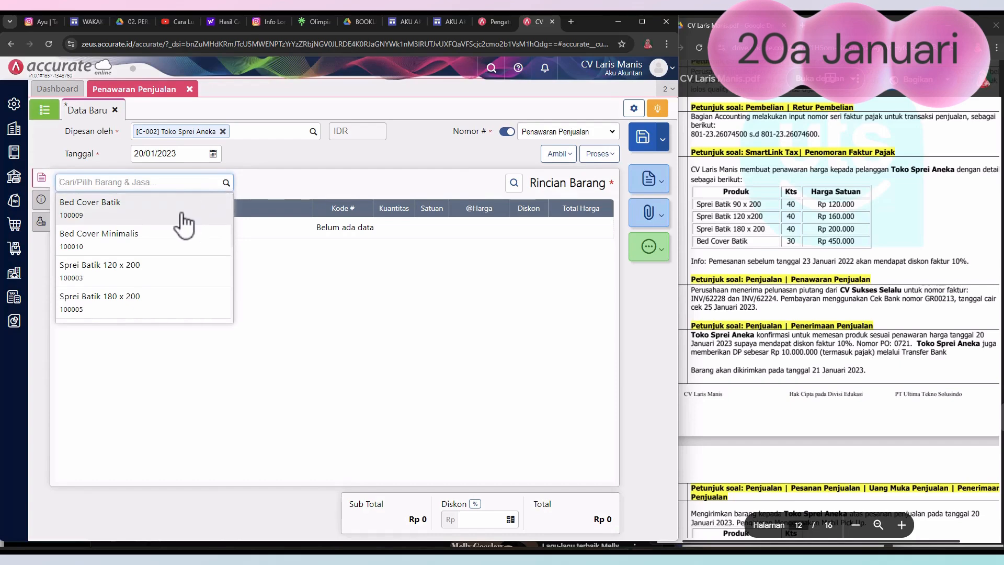
type("spre")
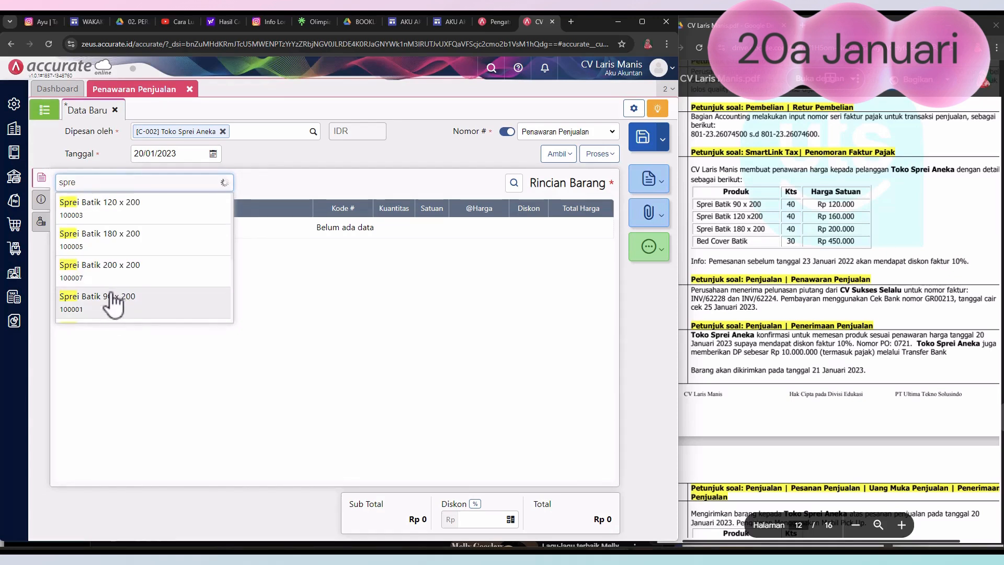
left_click(113, 297)
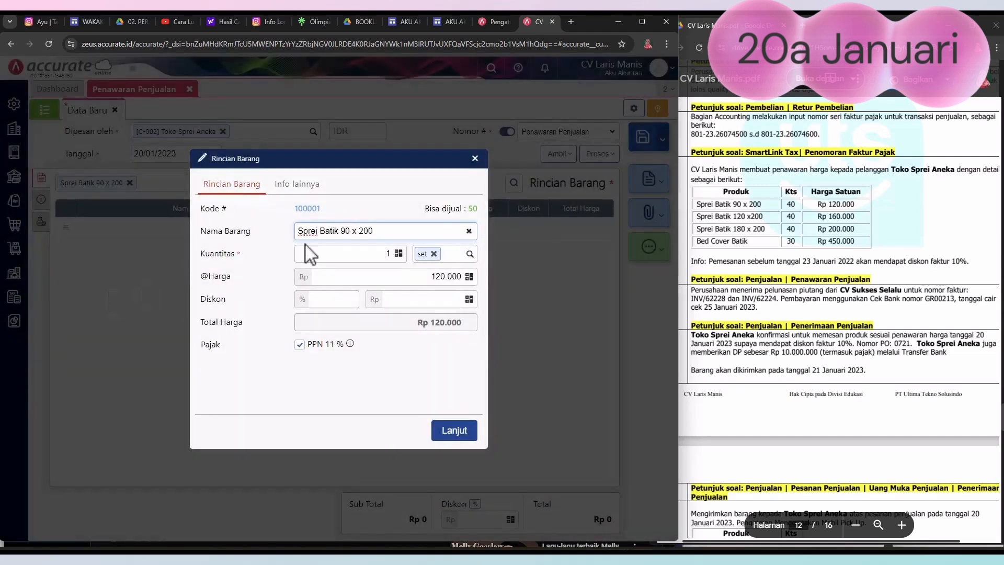
left_click(383, 255)
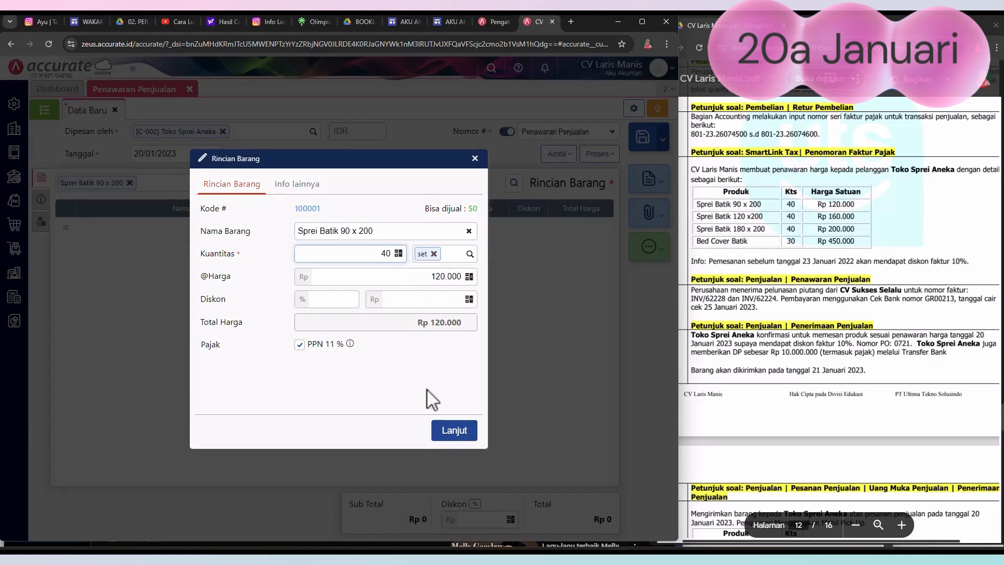
left_click(462, 438)
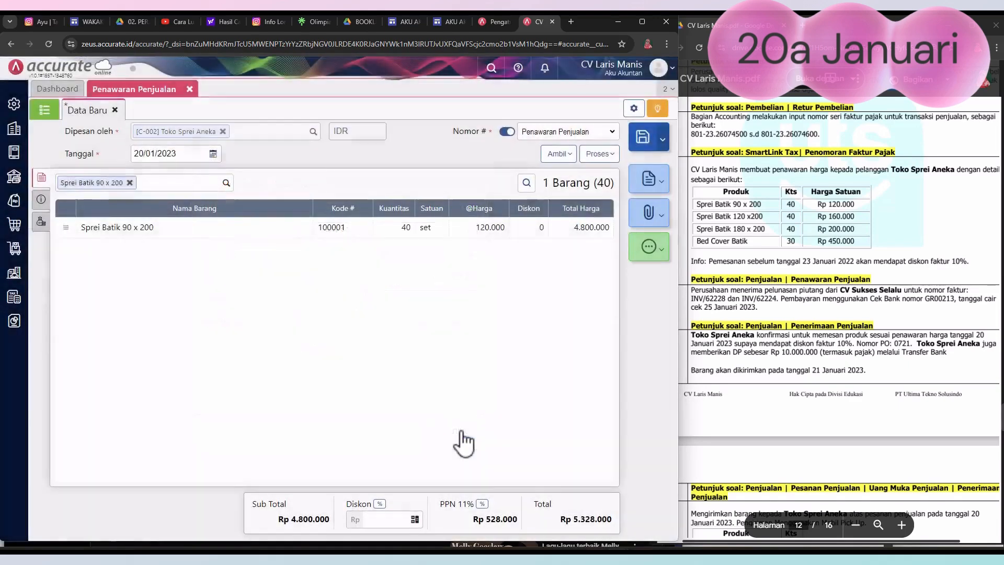
Step: Add Sprei Batik 120 x 200 to the quotation with a Kuantitas of 40 sets
left_click(226, 182)
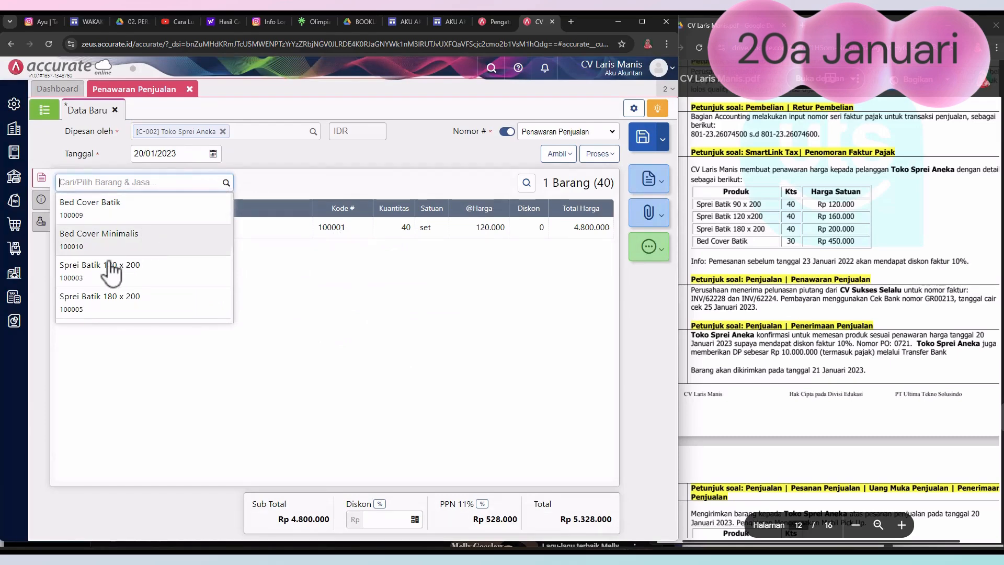
left_click(107, 272)
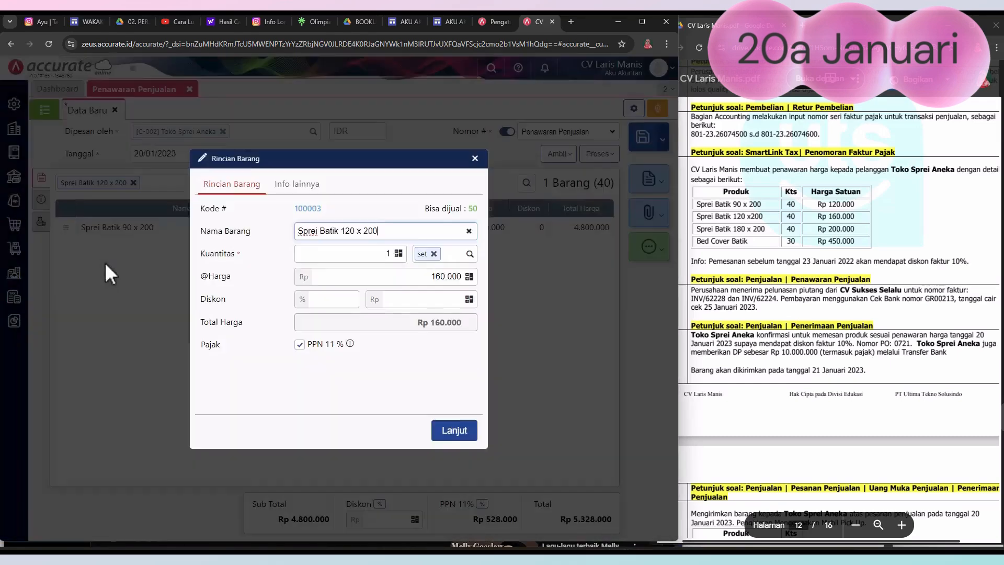
left_click(386, 253)
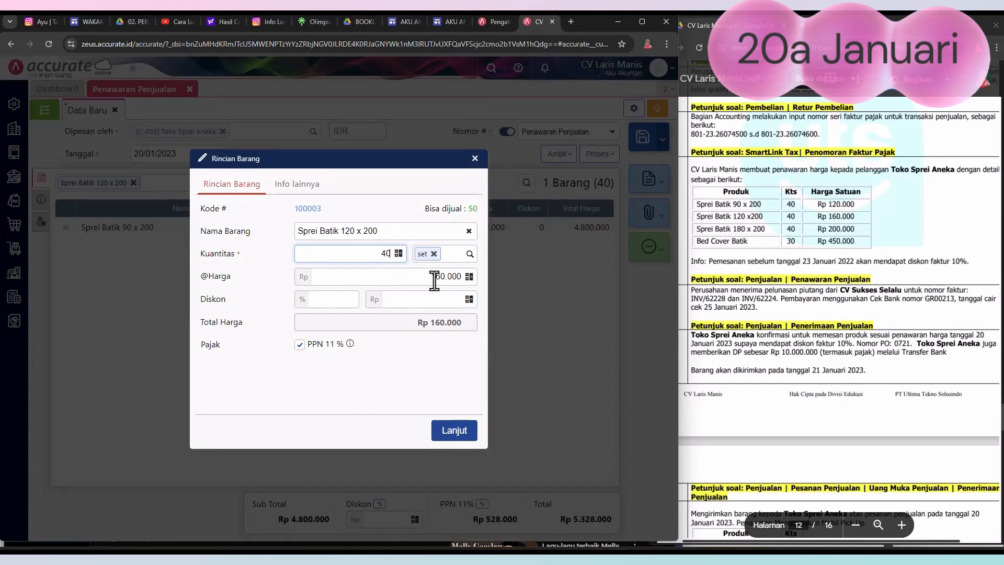
left_click(454, 431)
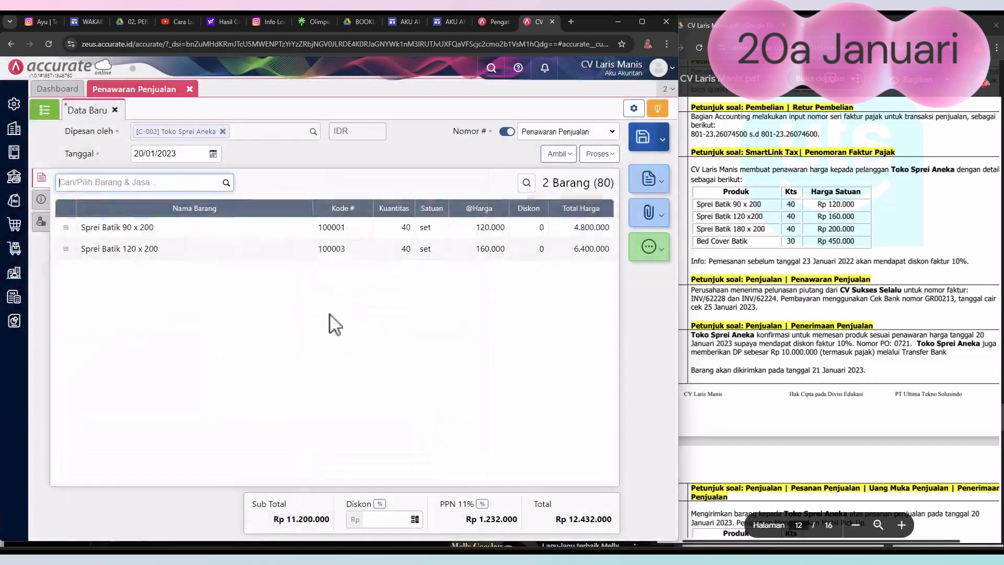
Step: Add Sprei Batik 180 x 200 to the quotation with a Kuantitas of 40 sets
left_click(226, 183)
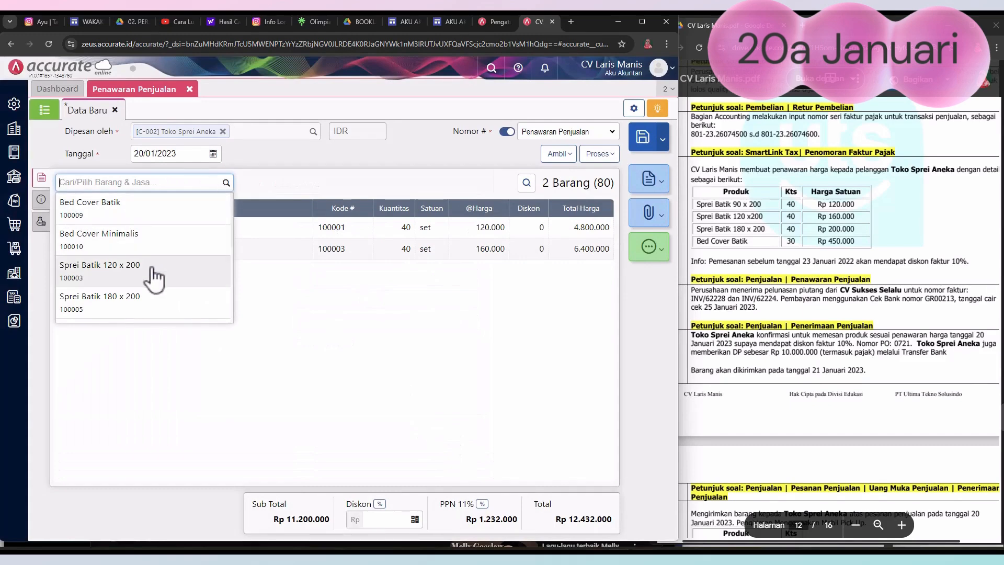
left_click(133, 297)
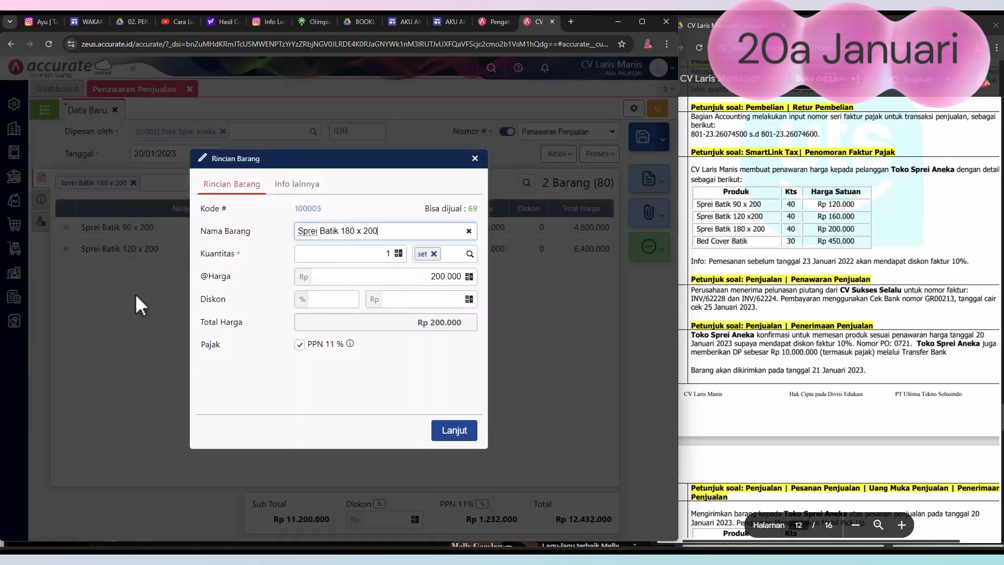
left_click(381, 256)
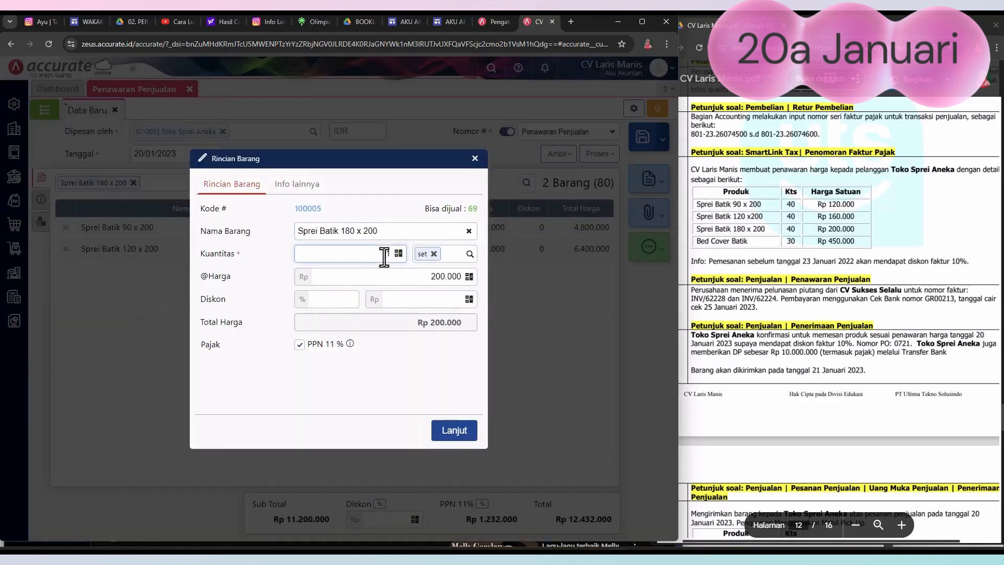
type("40")
left_click(424, 370)
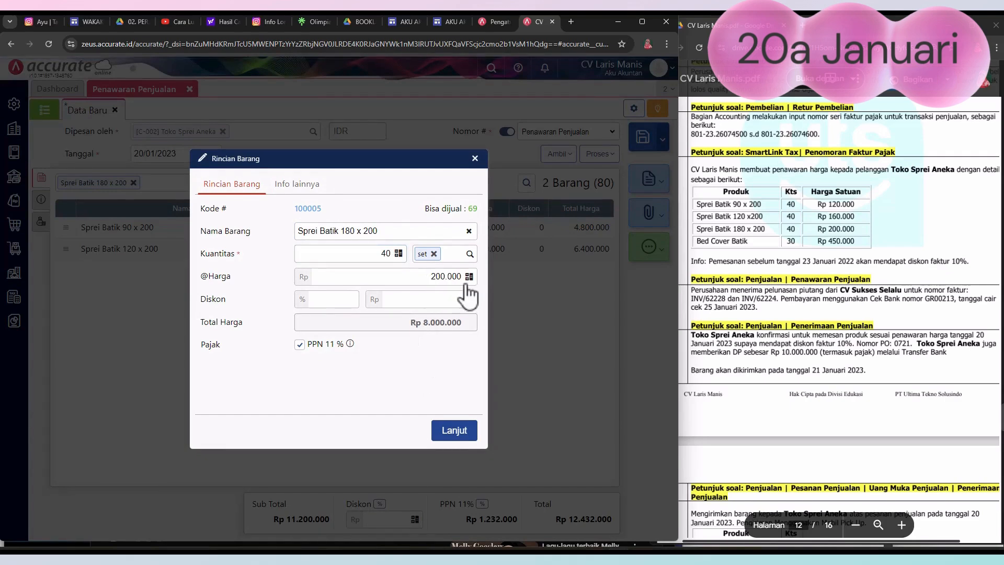
left_click(452, 431)
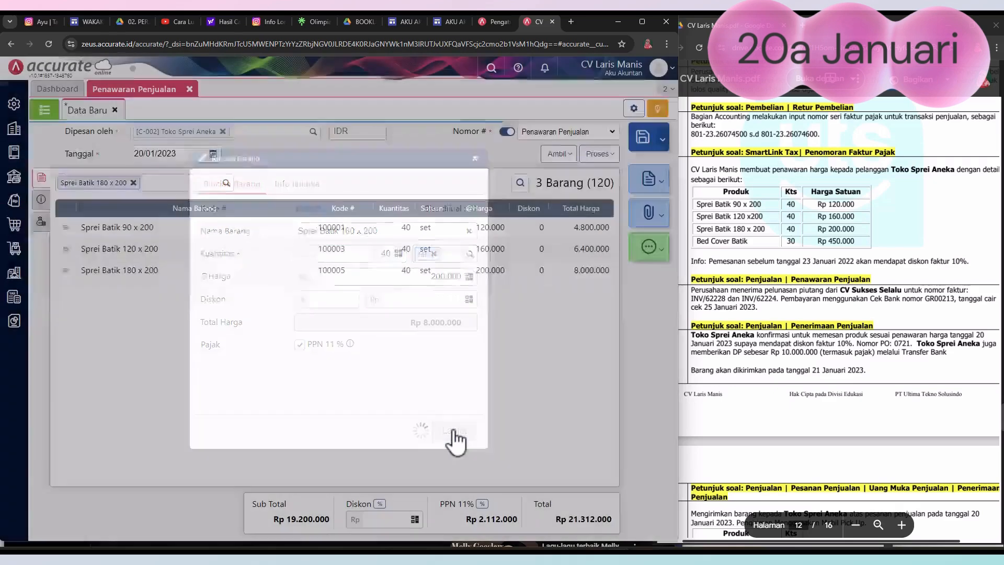
Step: Add Bed Cover Batik to the quotation with a Kuantitas of 30 sets
left_click(225, 185)
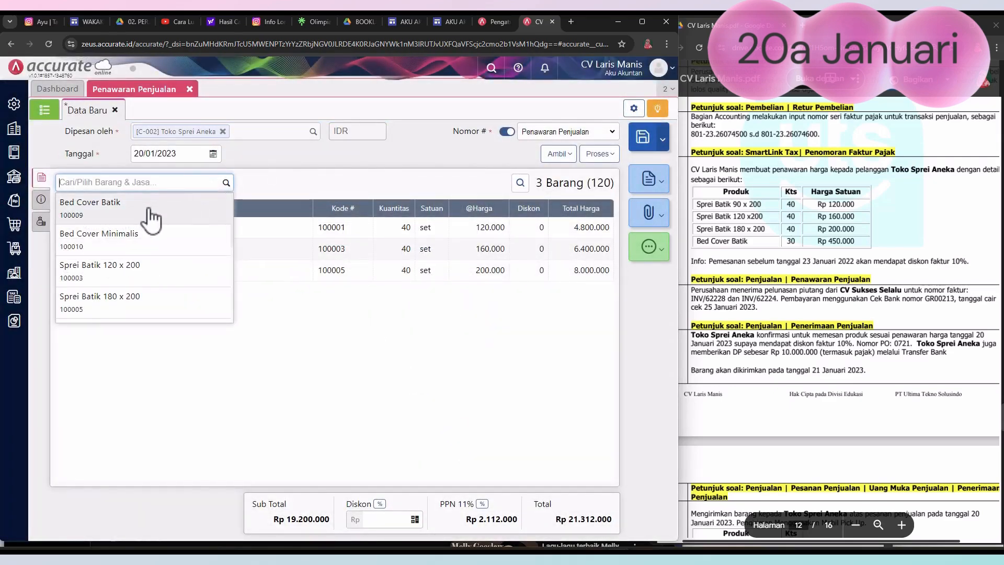
left_click(152, 216)
left_click(397, 256)
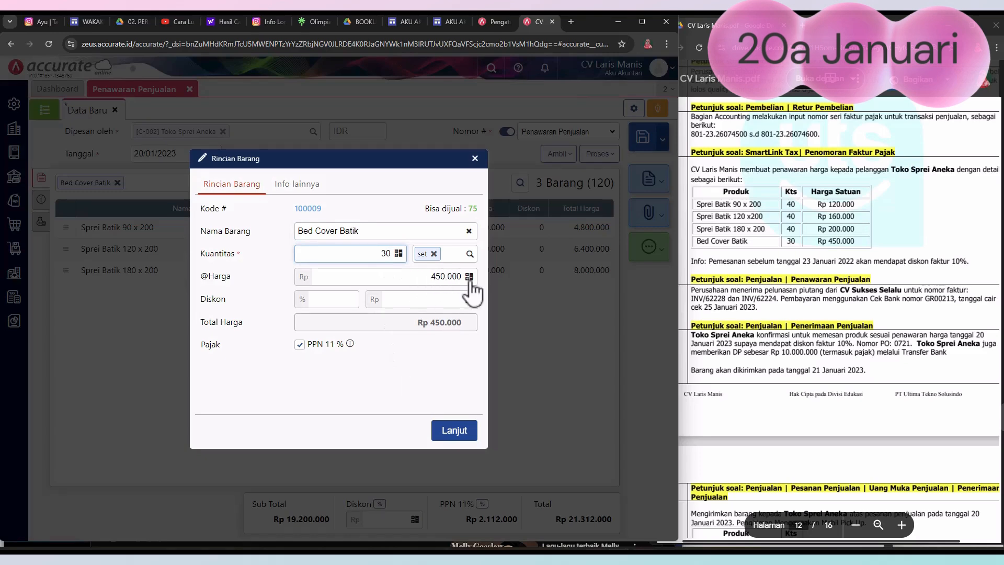
left_click(453, 369)
left_click(449, 433)
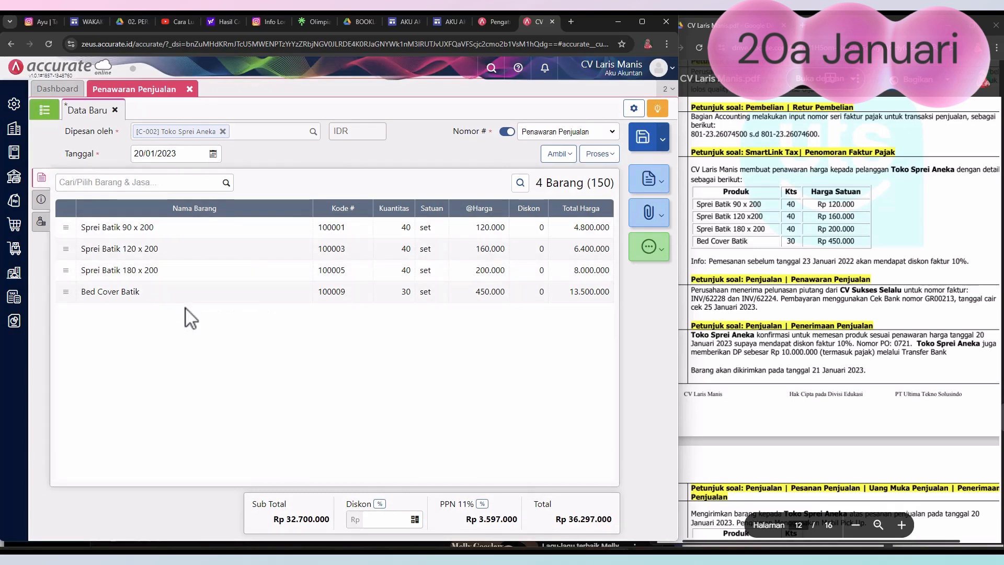
Step: Enter "penawaran harga" as the Keterangan in the quotation's additional information
left_click(42, 200)
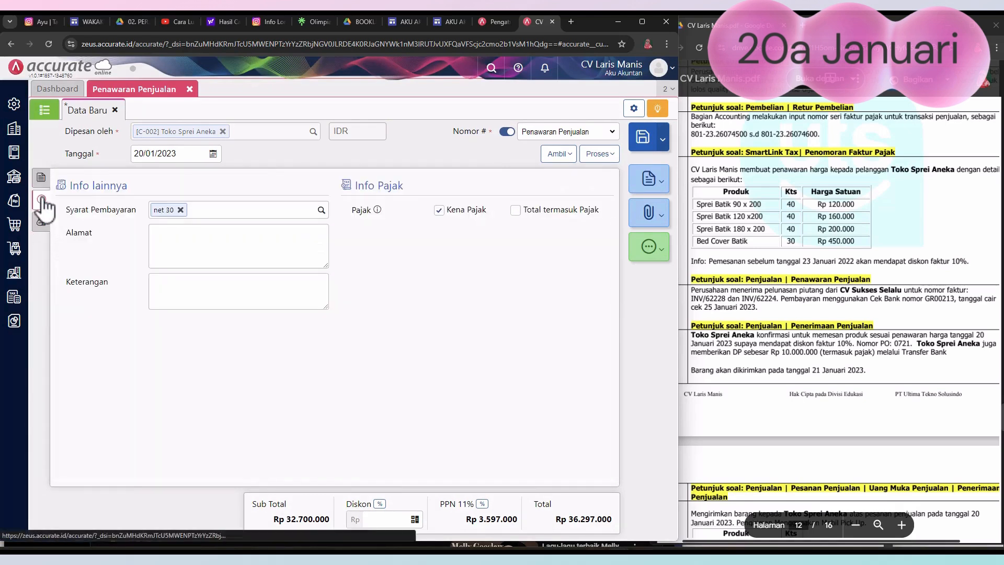
left_click(170, 242)
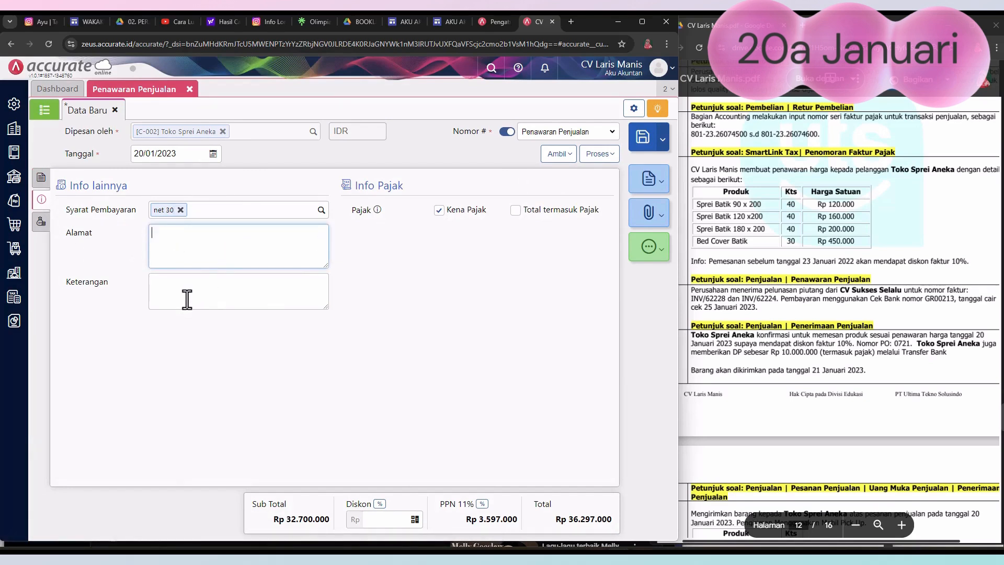
mouse_move(740, 169)
left_mouse_down()
mouse_move(825, 170)
mouse_move(740, 173)
left_mouse_up()
left_click(804, 188)
left_click(260, 290)
type("penawaran harga")
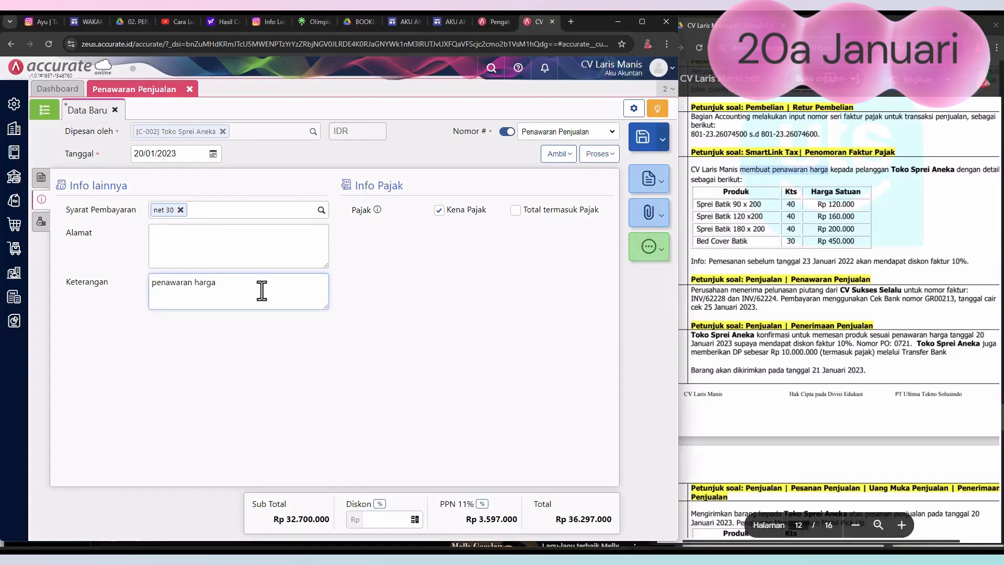
left_click(403, 288)
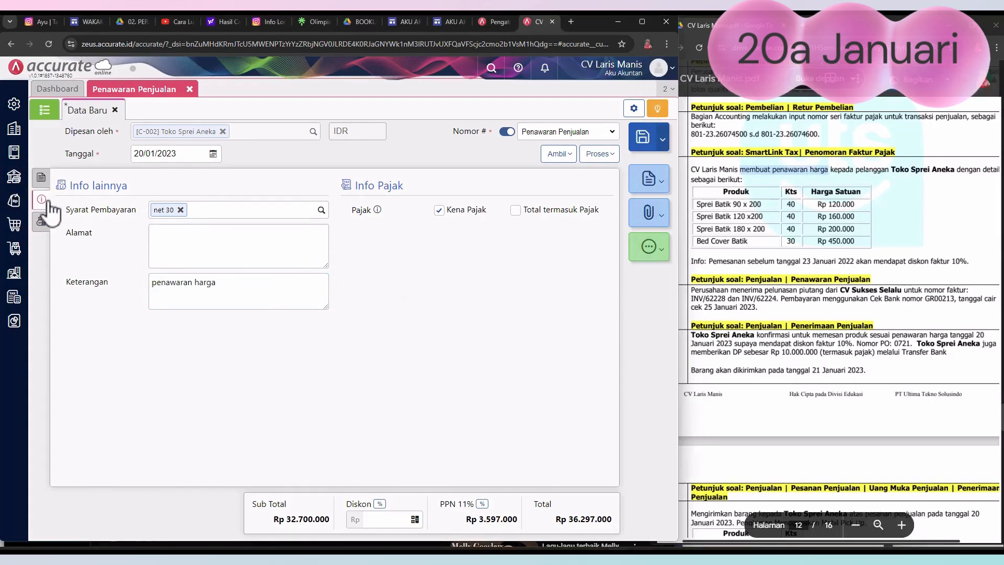
Step: Return to the quotation's item details and save the quotation for Toko Sprei Aneka
left_click(40, 178)
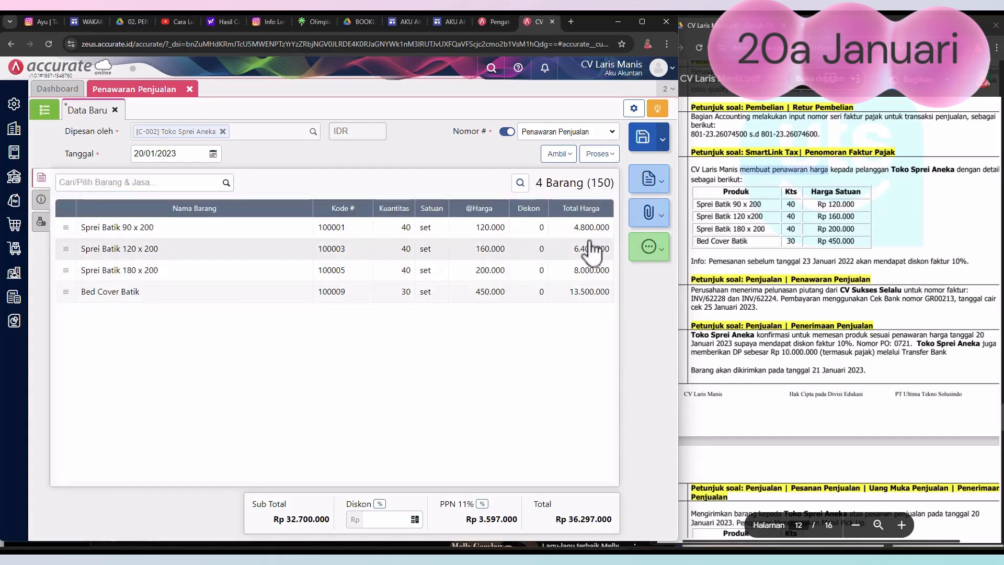
left_click(660, 190)
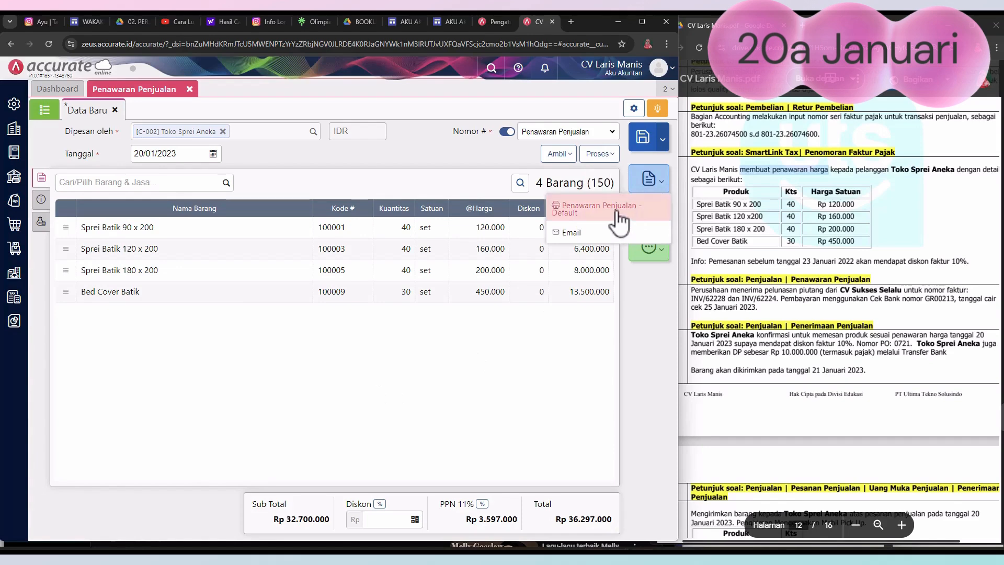
left_click(651, 141)
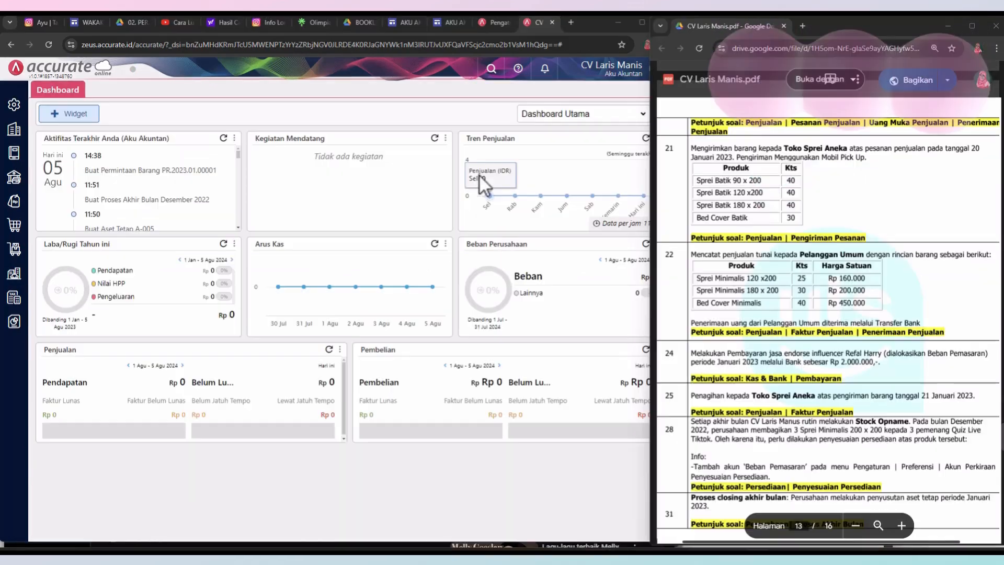
left_click_drag(194, 90, 643, 380)
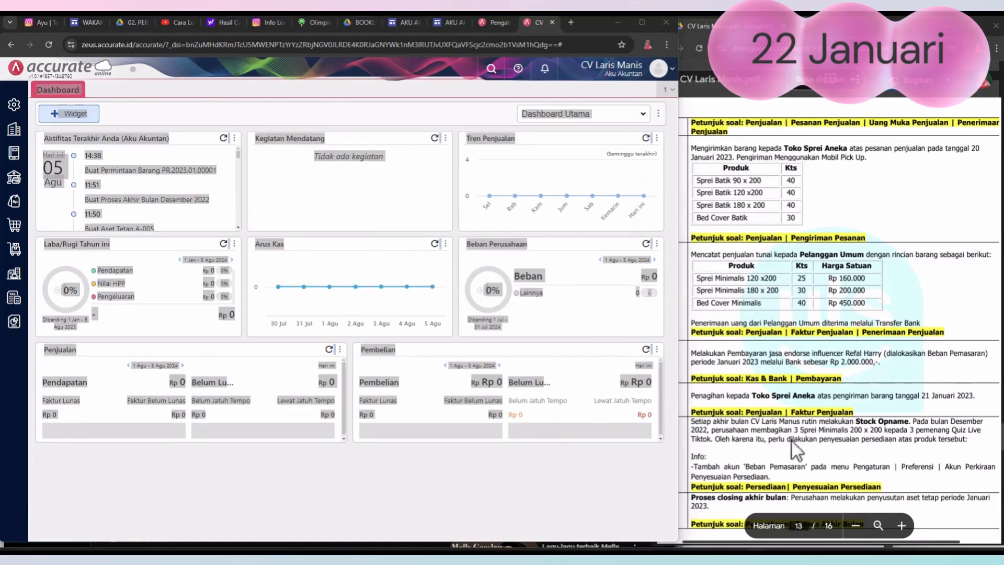
left_click(846, 210)
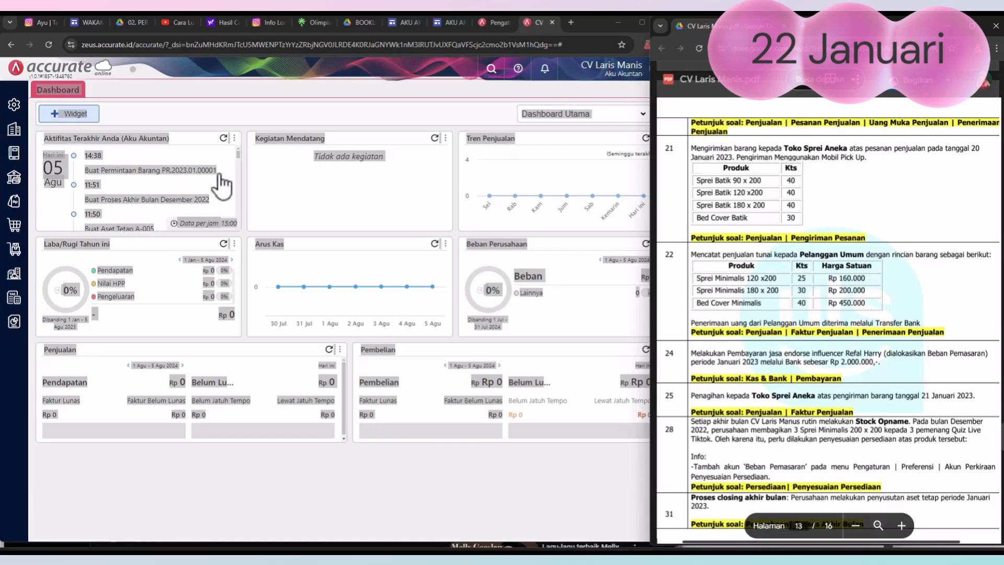
left_click(505, 451)
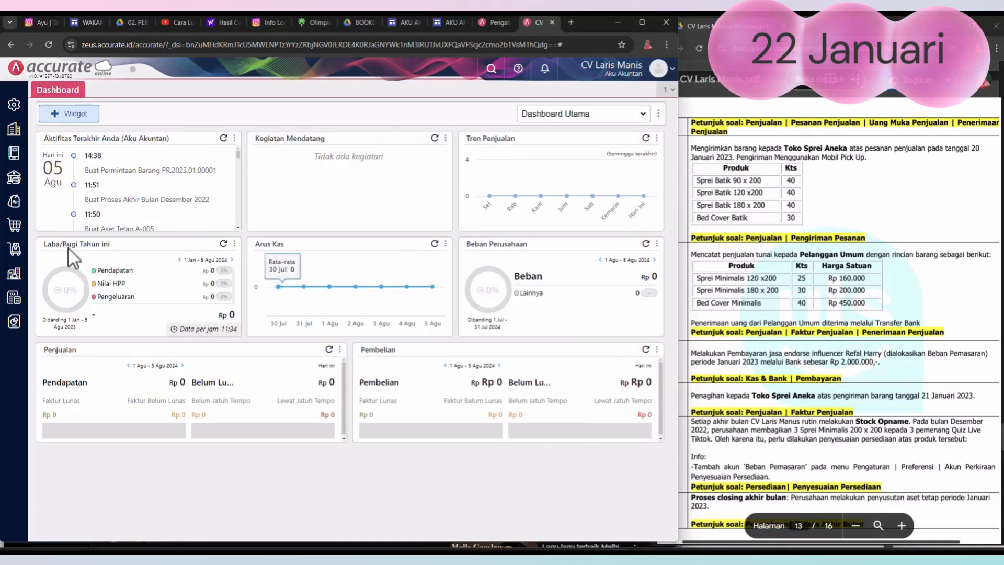
Step: Start a new Pengiriman Pesanan record addressed to the customer Toko Sprei Aneka
left_click(14, 204)
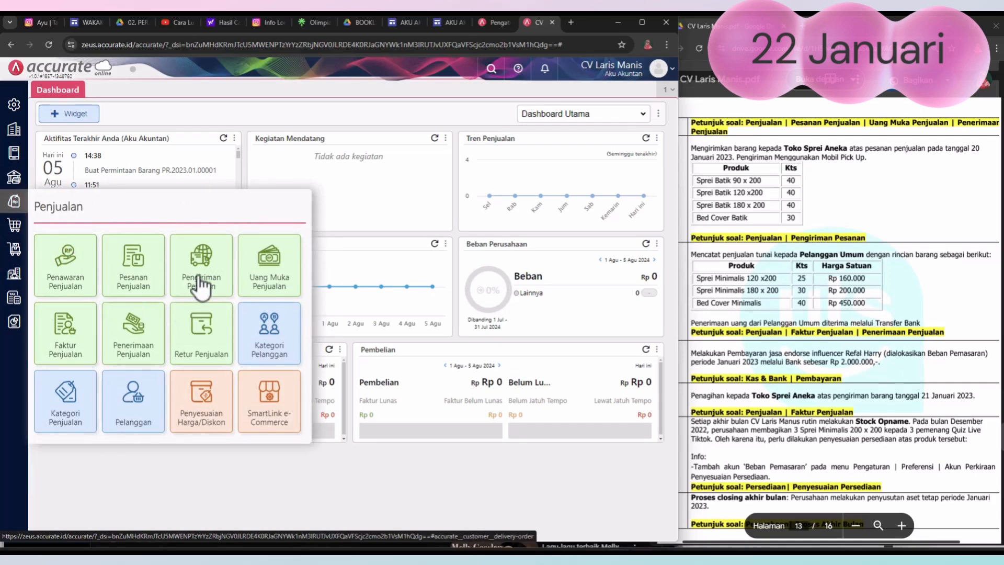
left_click(197, 277)
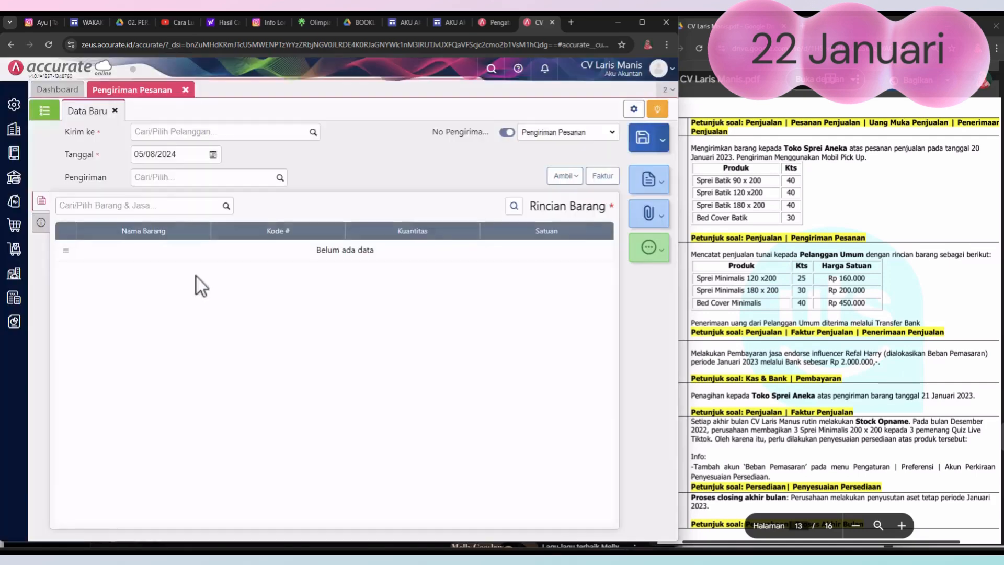
left_click(313, 137)
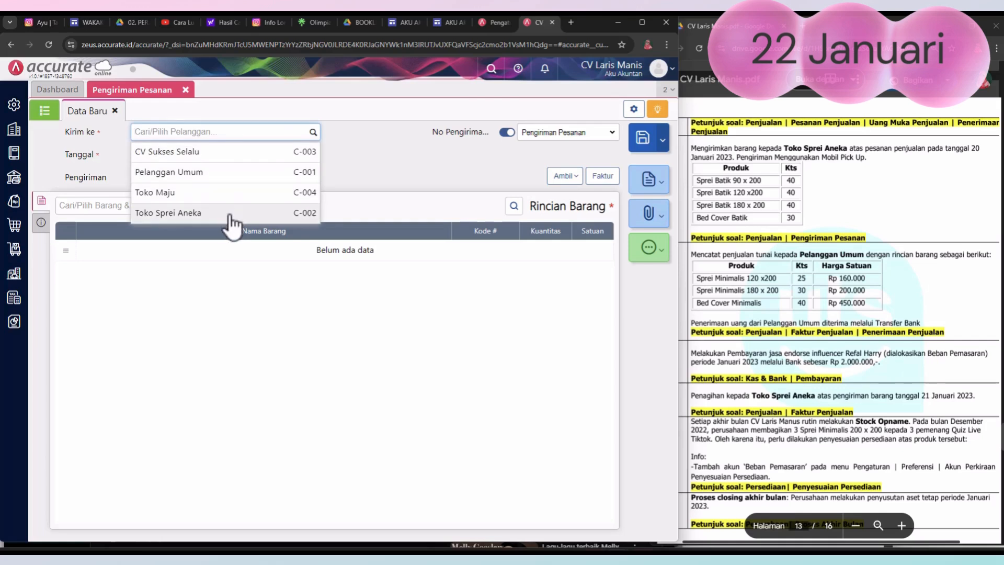
left_click(229, 214)
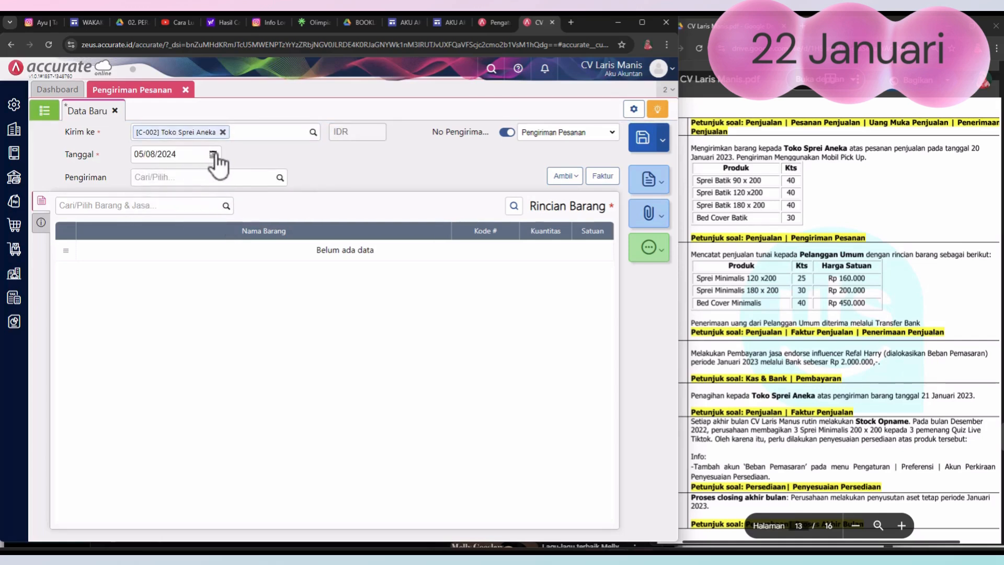
Step: Set the delivery's Tanggal to 21/01/2023 and choose mobil pick up as its Pengiriman method
left_click(213, 155)
left_click(140, 171)
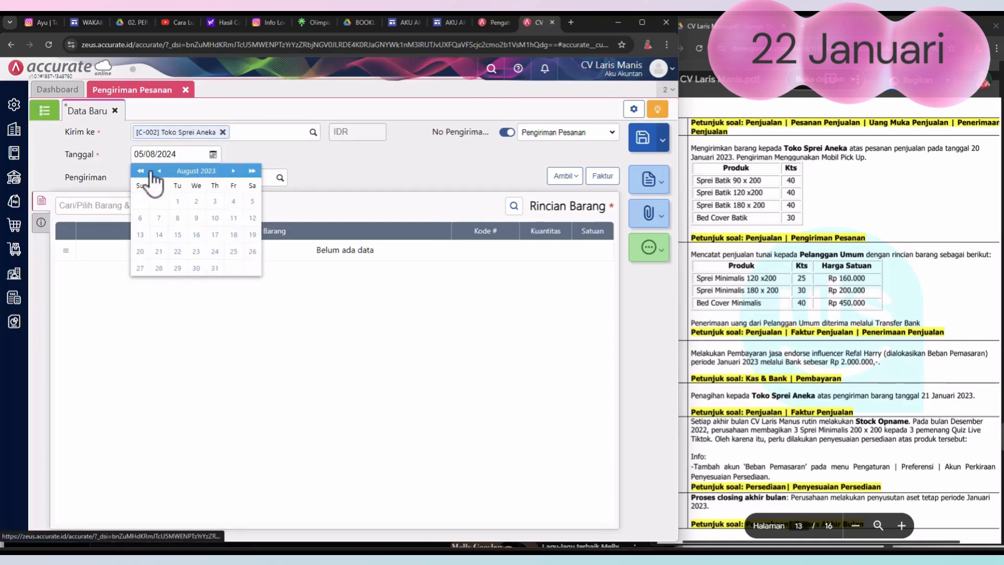
left_click(159, 172)
left_click(159, 172)
left_click(159, 172)
left_click(159, 171)
left_click(159, 171)
left_click(159, 172)
left_click(159, 172)
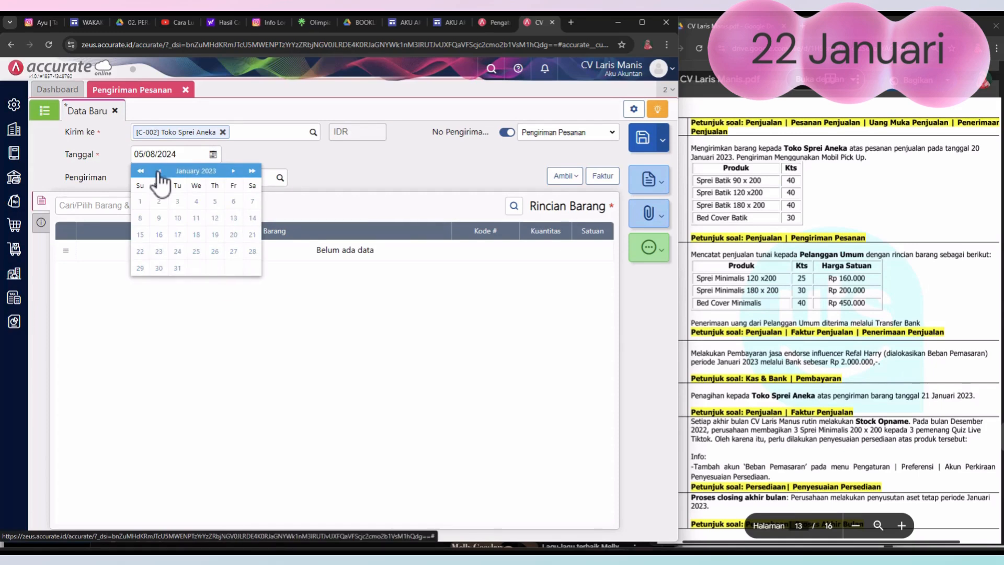
left_click(252, 234)
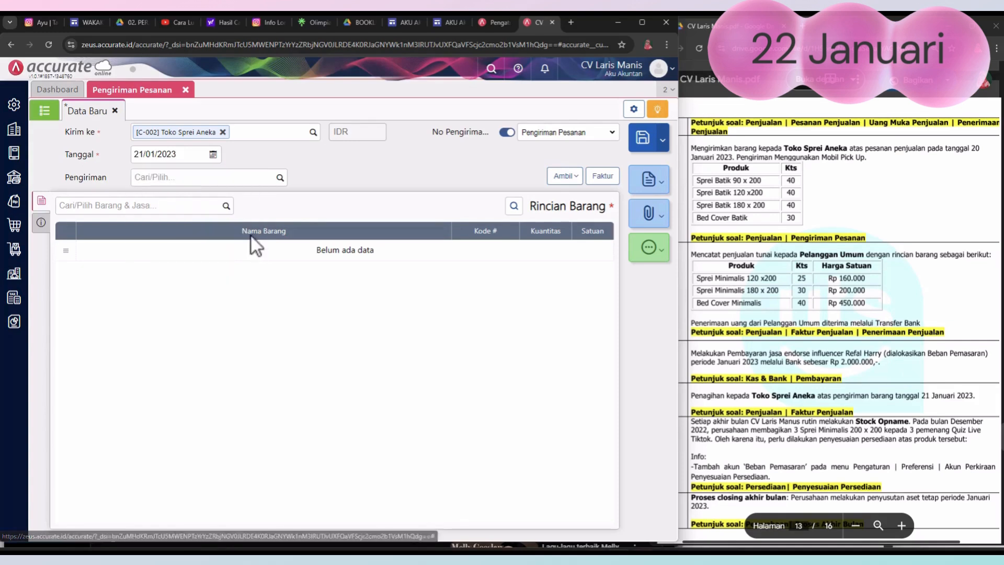
left_click(280, 178)
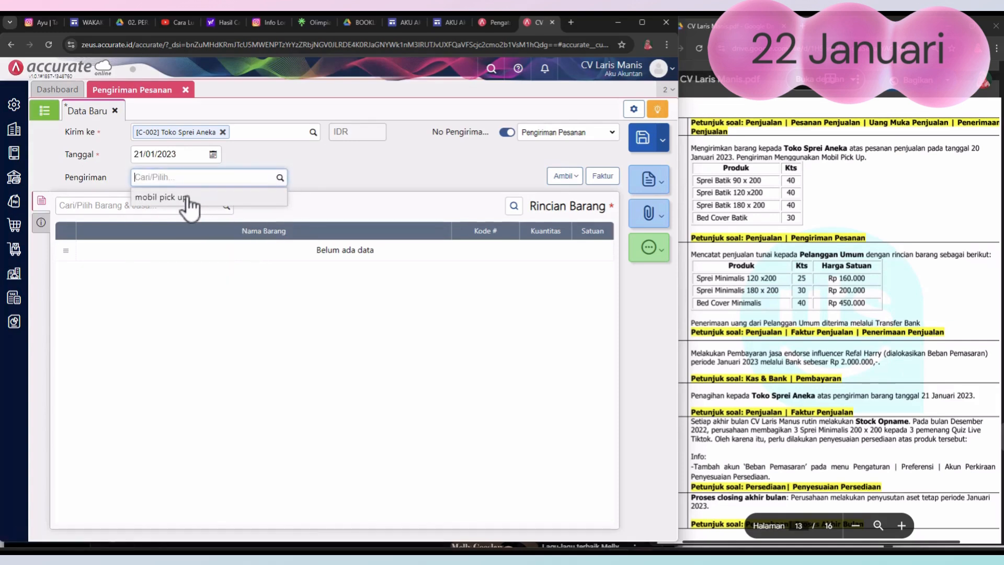
left_click(157, 197)
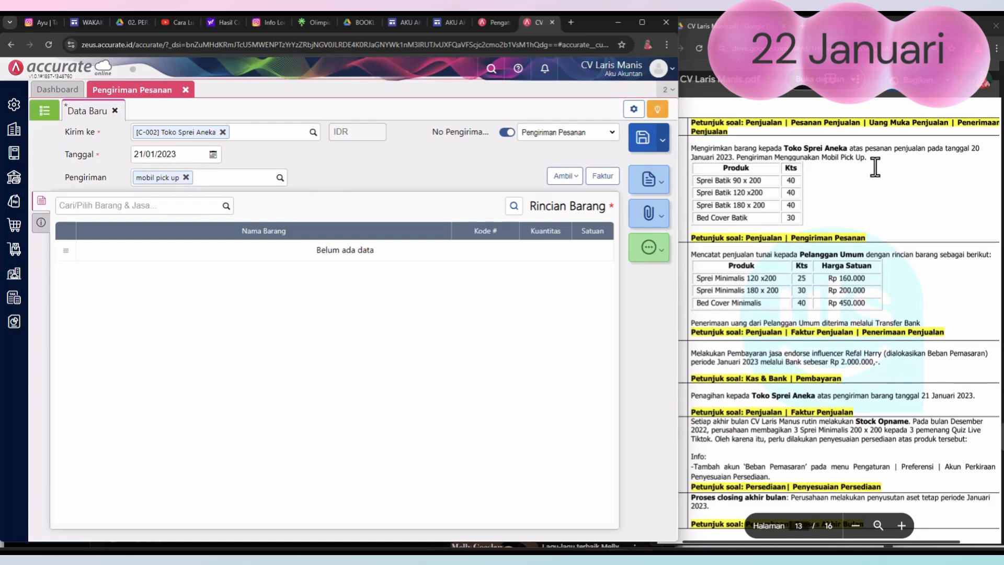
Step: Copy all the items from Toko Sprei Aneka's 20/01/2023 sales order into the delivery
left_click(567, 177)
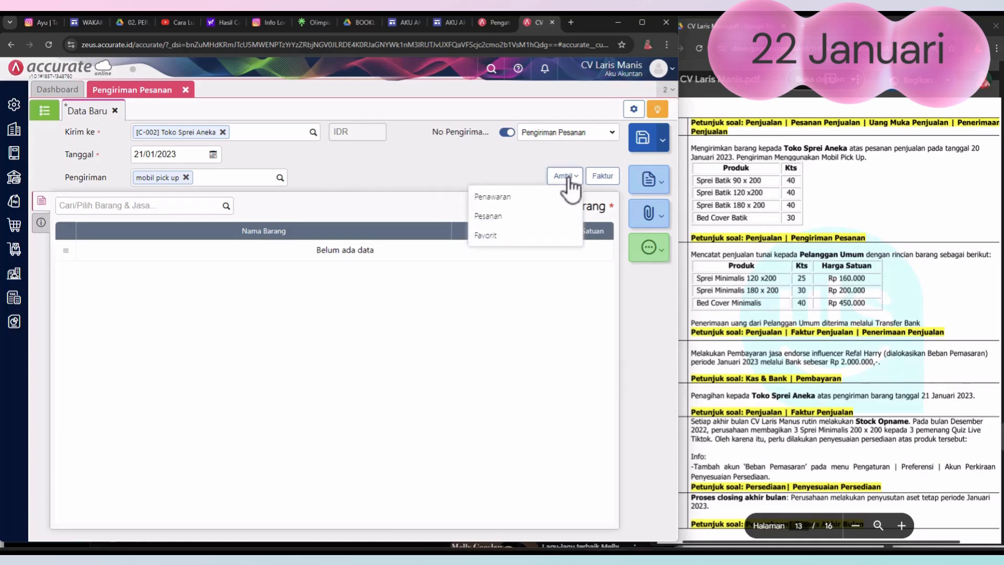
left_click(490, 216)
left_click(352, 226)
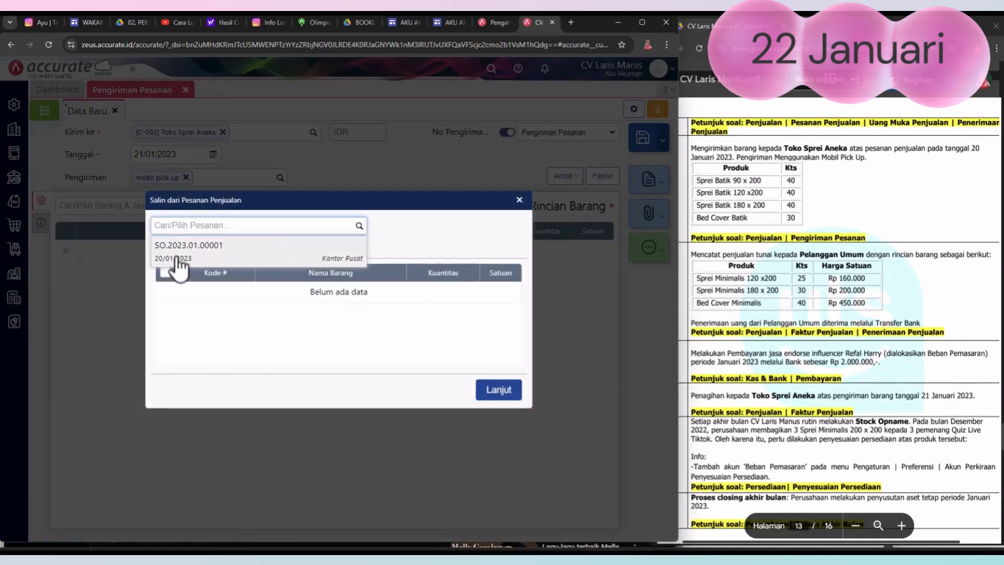
left_click(204, 255)
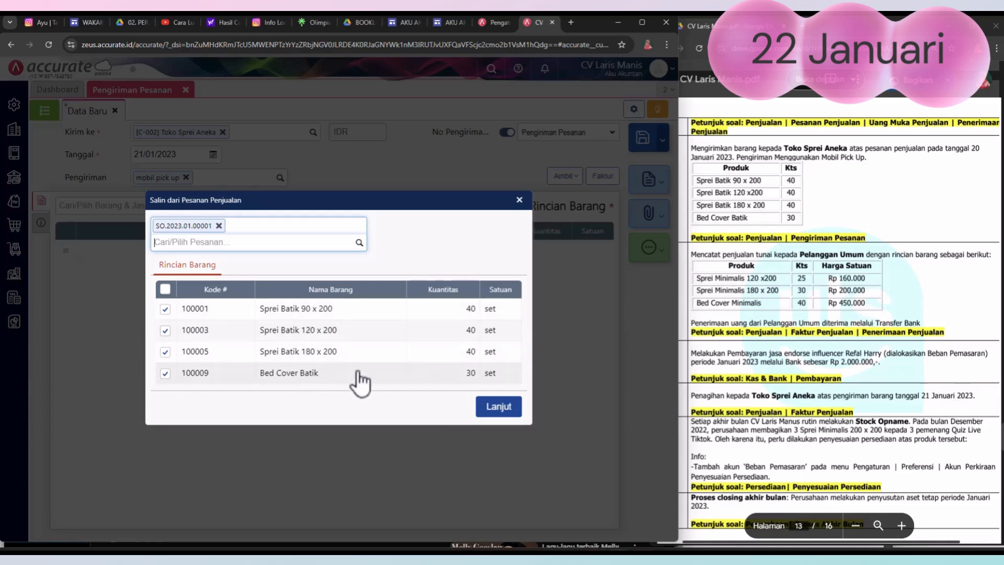
left_click(499, 408)
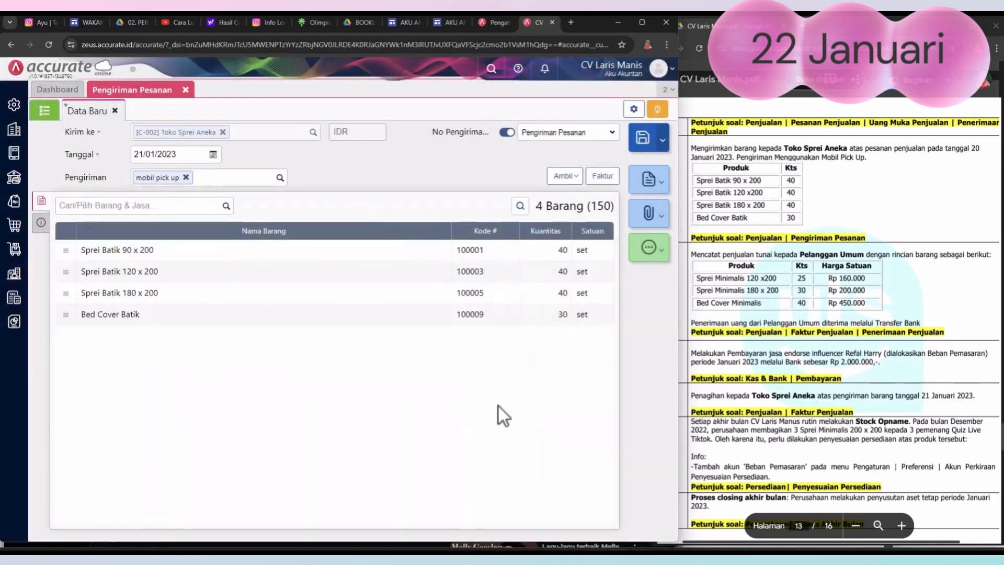
Step: Replace the Keterangan in the delivery's additional information with "pengiriman barang kepada toko sprei aneka"
left_click(42, 223)
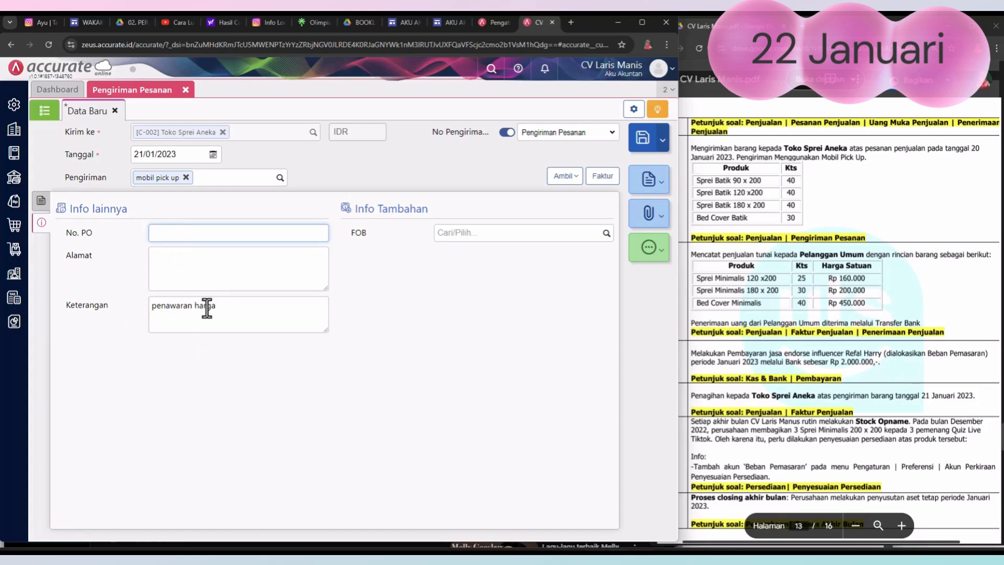
left_click_drag(223, 308, 134, 313)
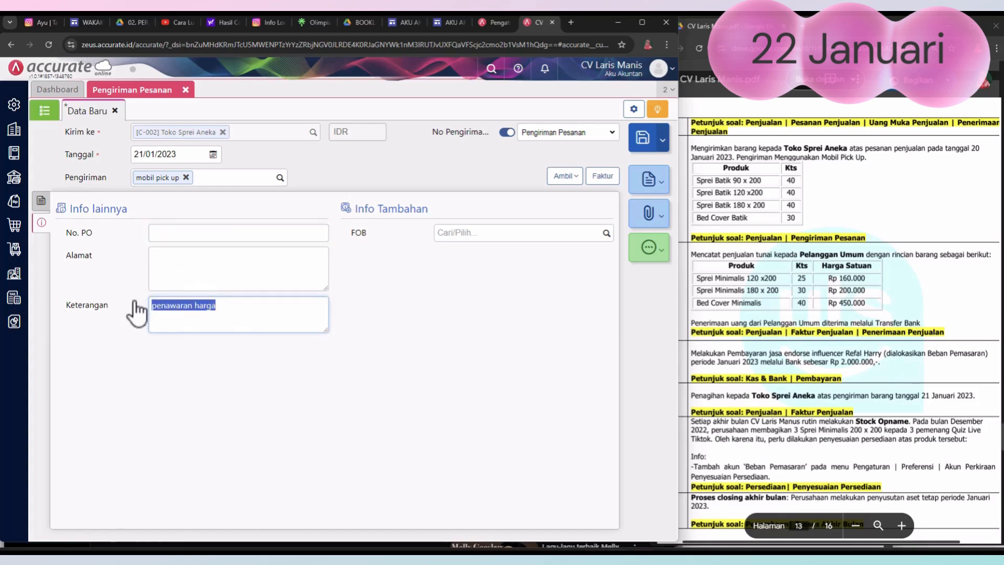
type("pengir")
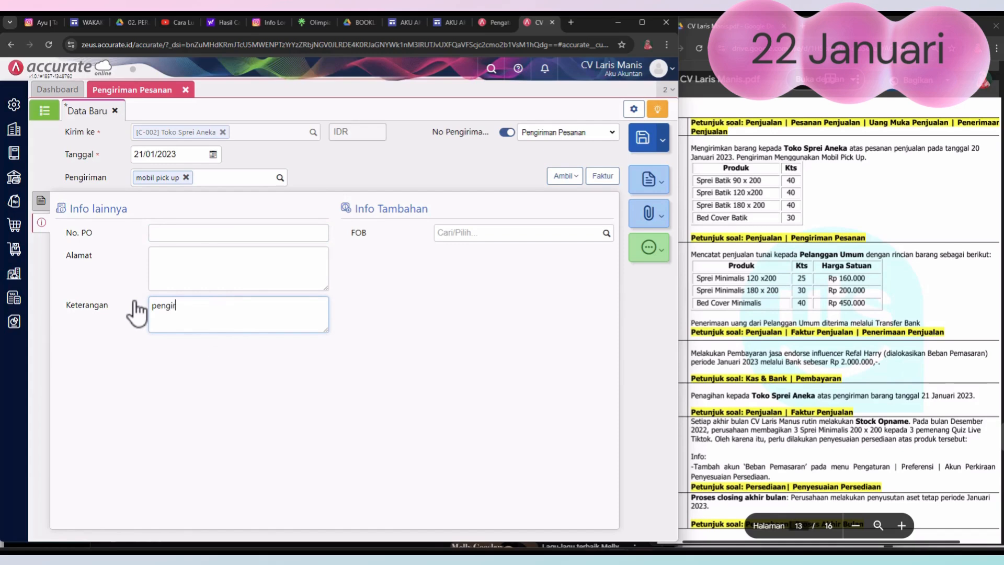
type("iman barang kepada toko sprei aneka")
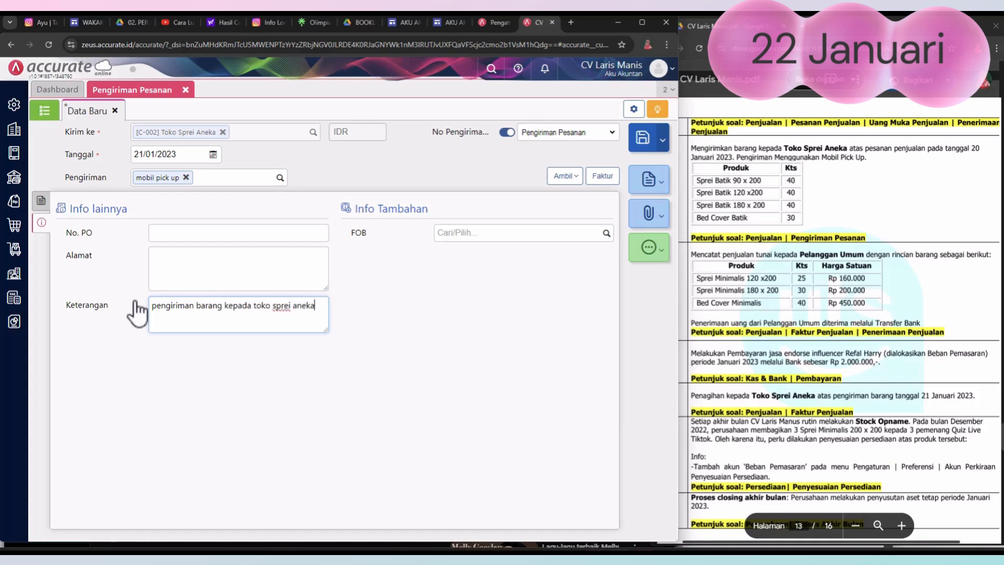
Step: Return to the delivery's item details, save the delivery and close the Pengiriman Pesanan form
left_click(45, 210)
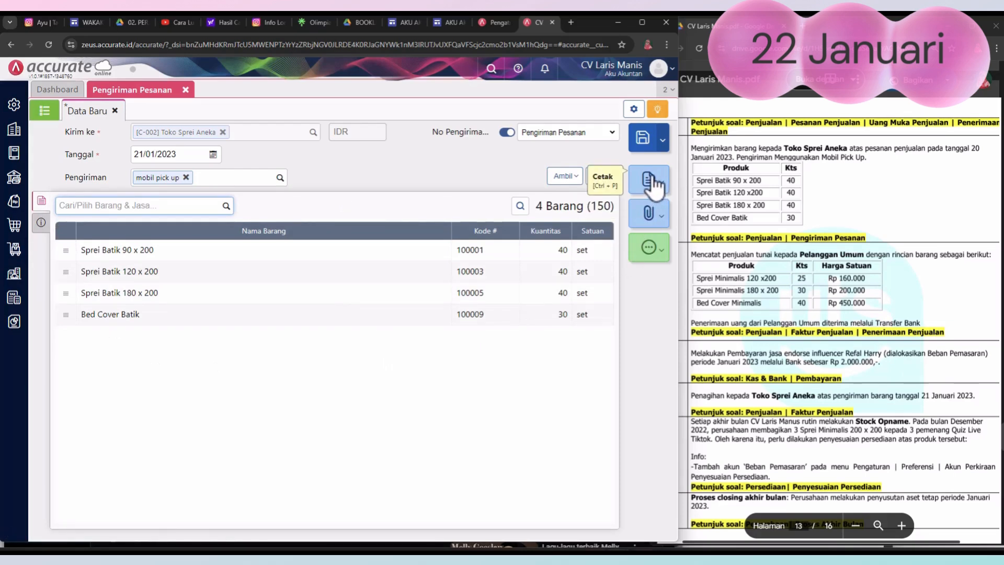
left_click(650, 182)
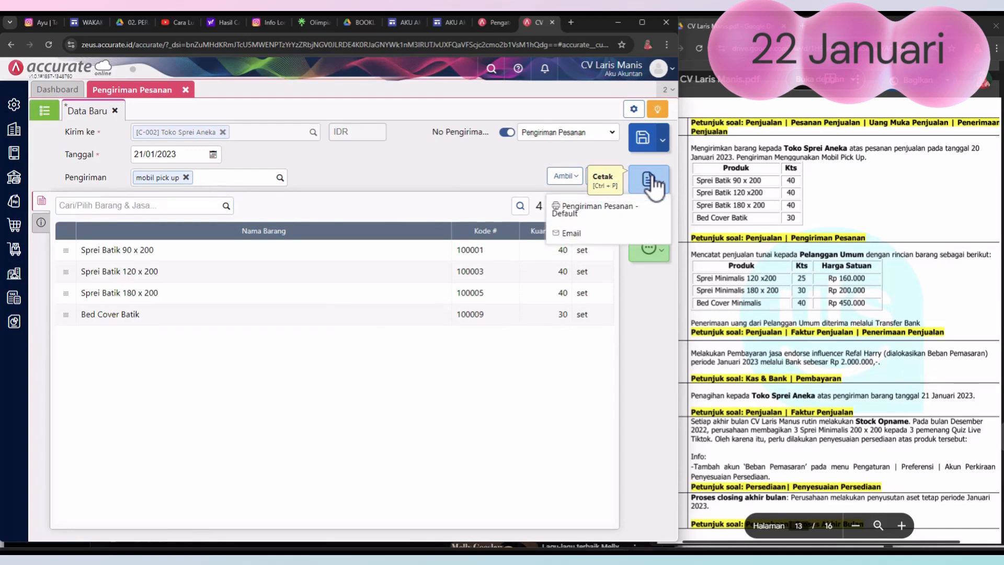
left_click(643, 137)
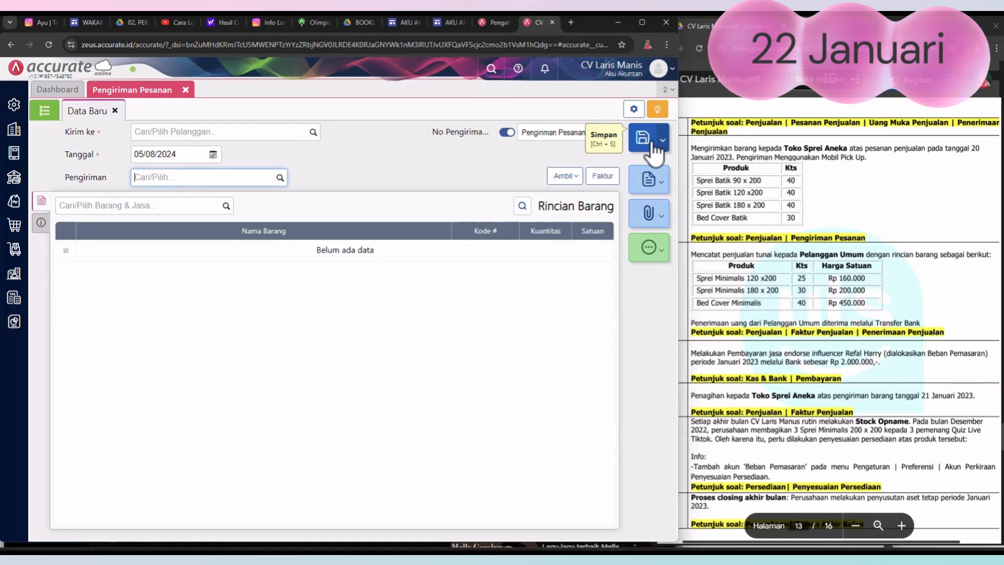
left_click(185, 90)
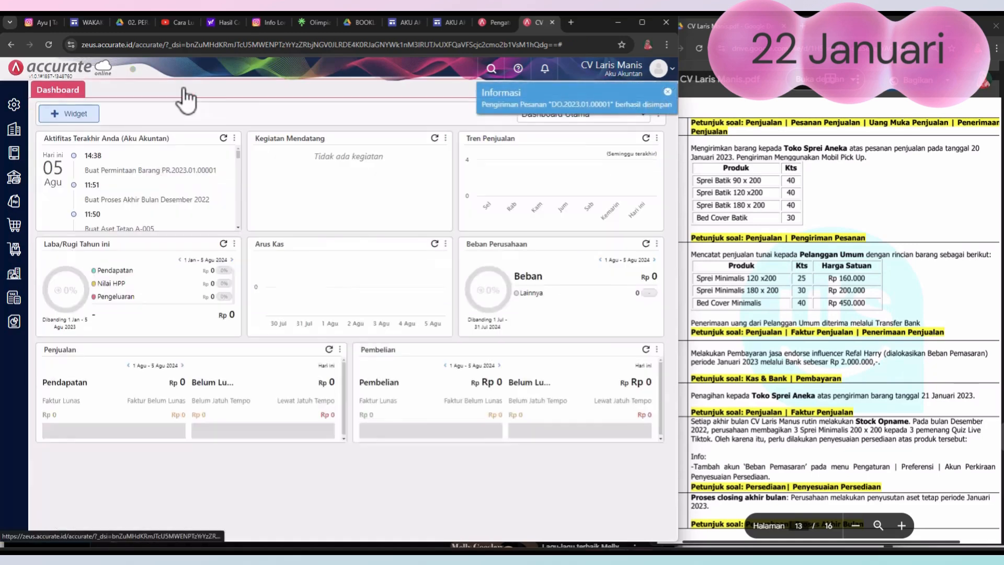
Step: Check the 22 January transaction in the assignment PDF and start a new Faktur Penjualan for Pelanggan Umum
left_click(867, 213)
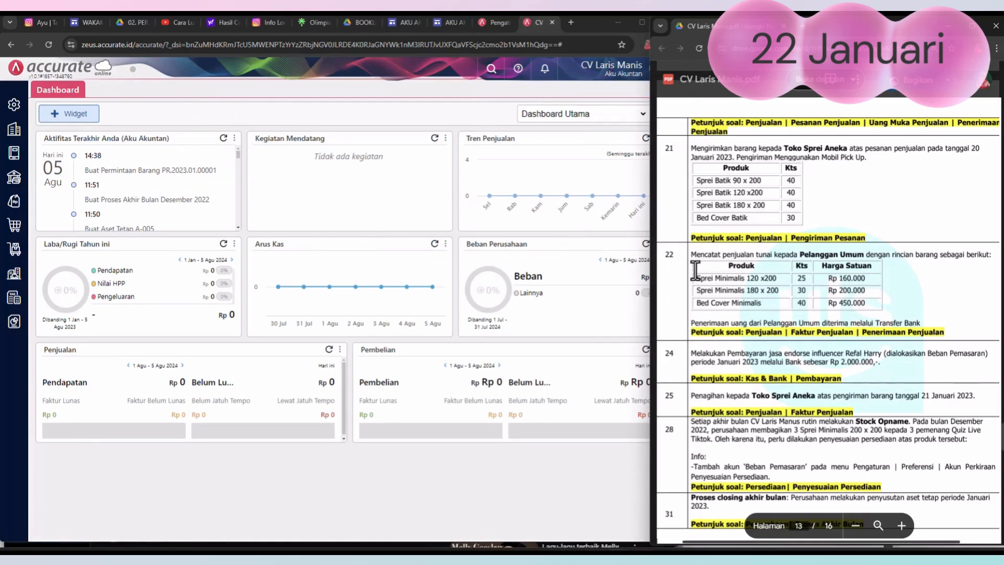
scroll(695, 270, "down", 3)
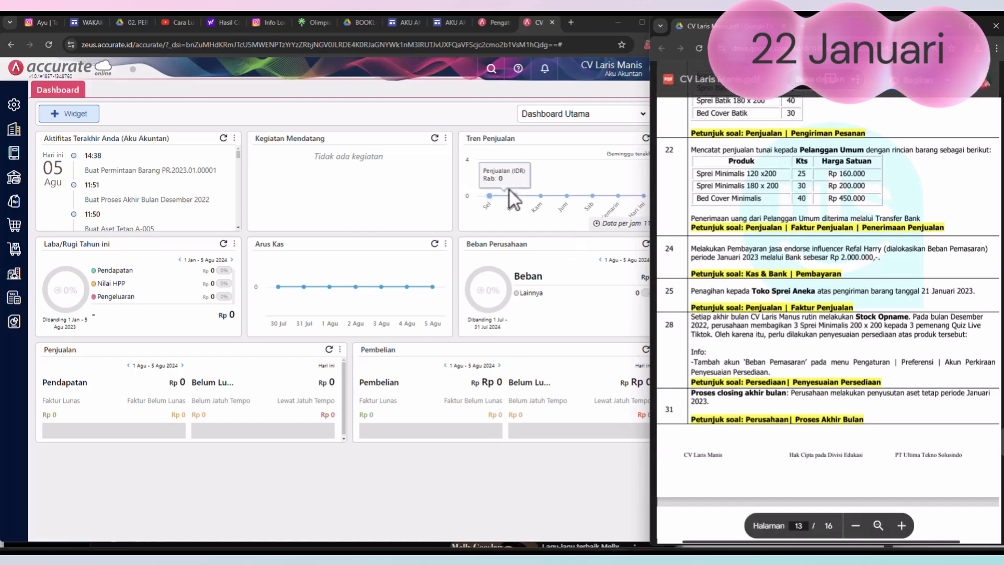
left_click(15, 201)
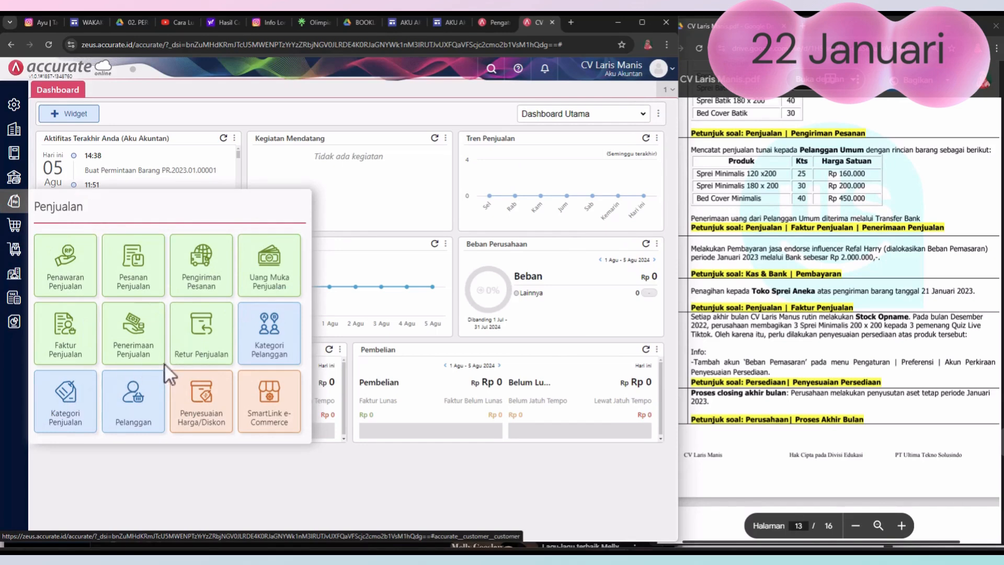
left_click(68, 348)
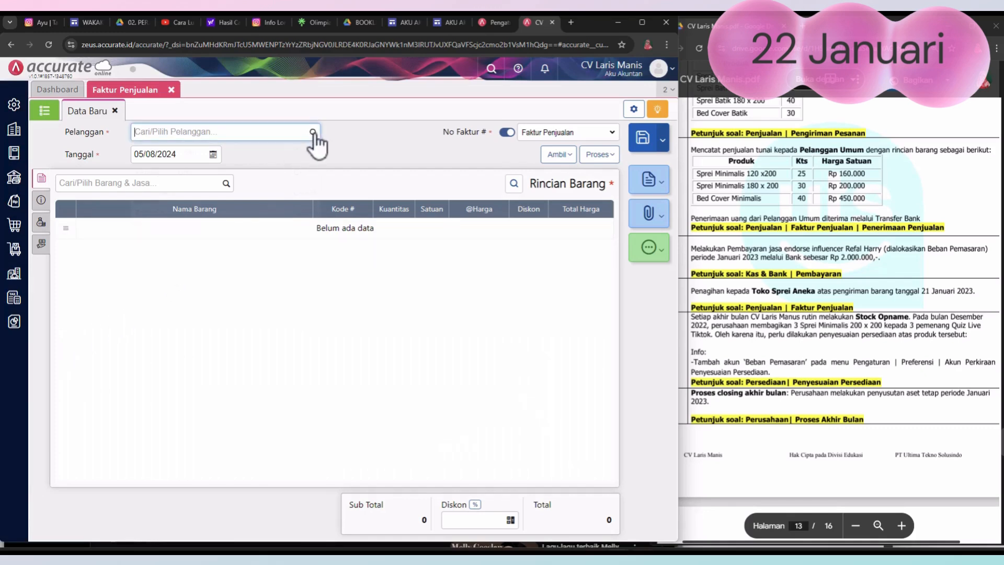
left_click(252, 135)
left_click(205, 173)
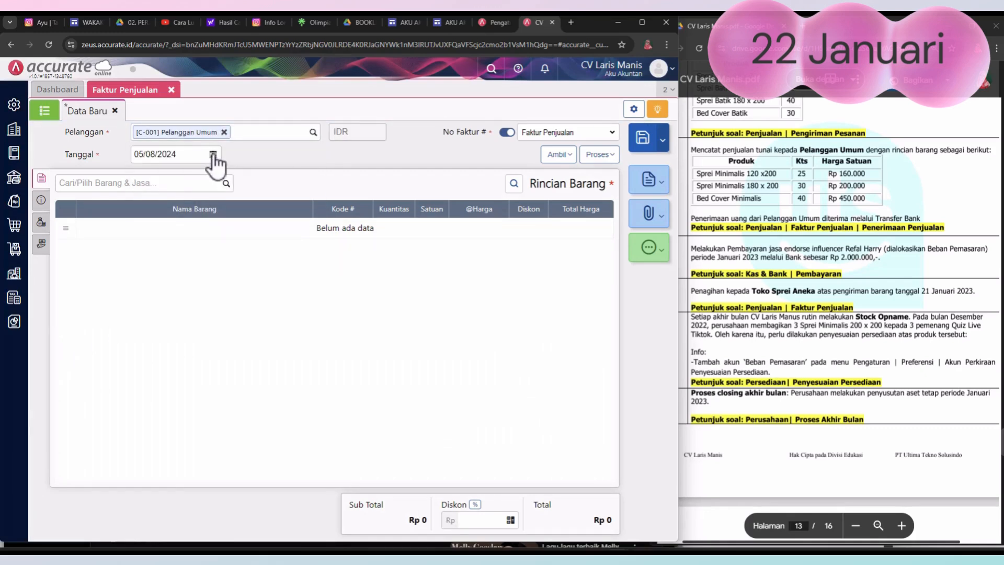
Step: Set the sales invoice's Tanggal to 22/01/2023
left_click(213, 154)
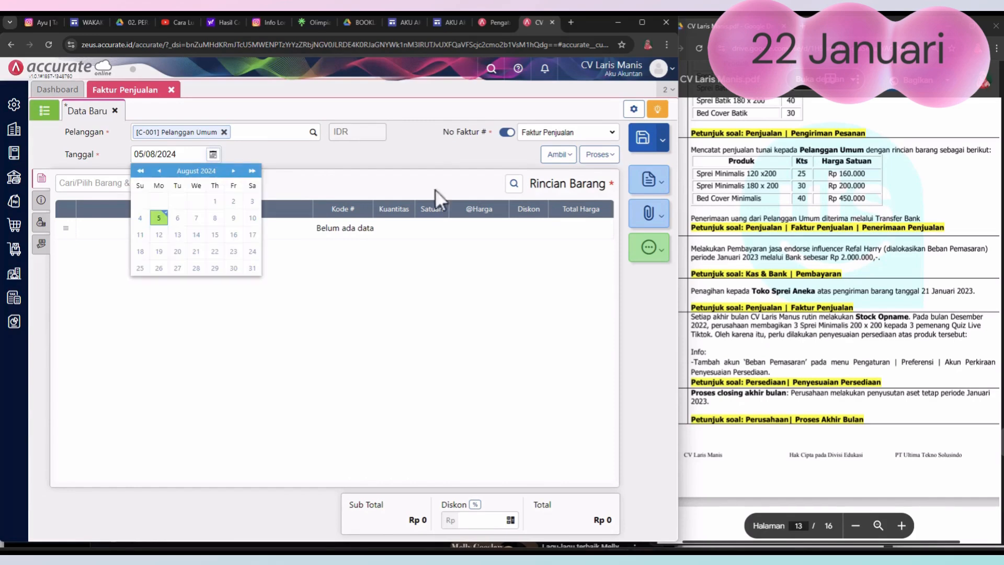
left_click(812, 198)
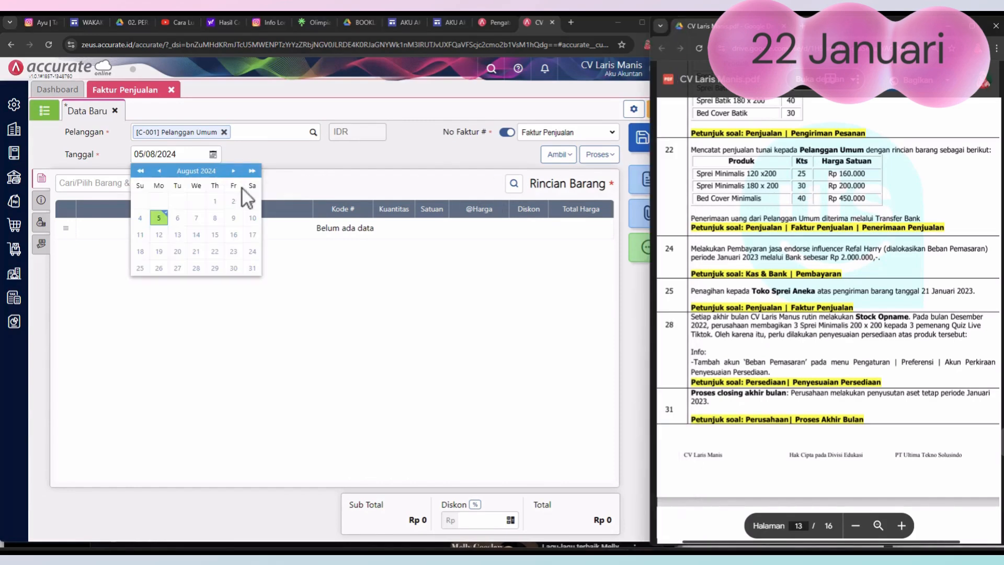
left_click(140, 171)
left_click(141, 170)
left_click(252, 171)
left_click(159, 171)
left_click(159, 171)
left_click(159, 171)
left_click(159, 171)
left_click(159, 171)
left_click(160, 172)
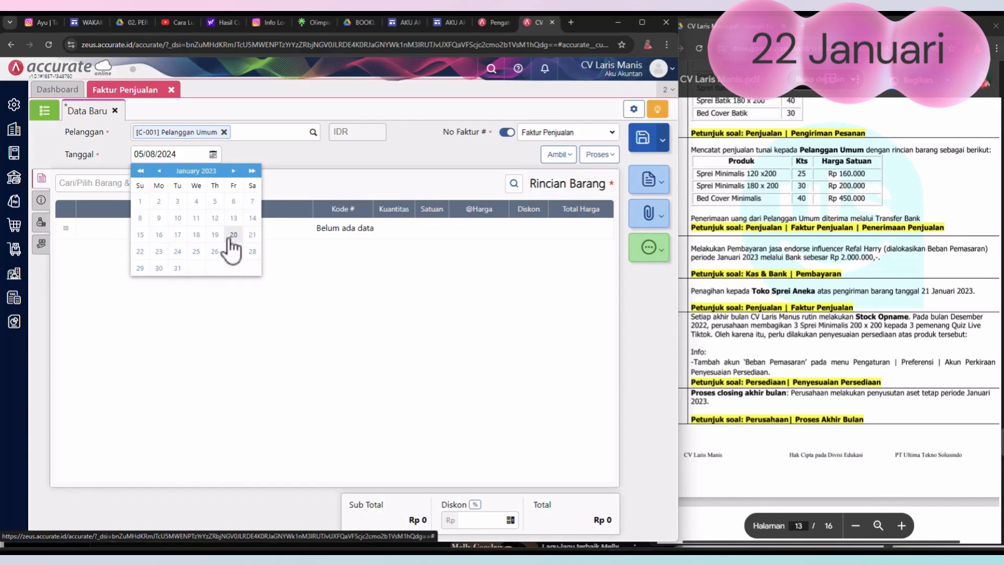
left_click(140, 252)
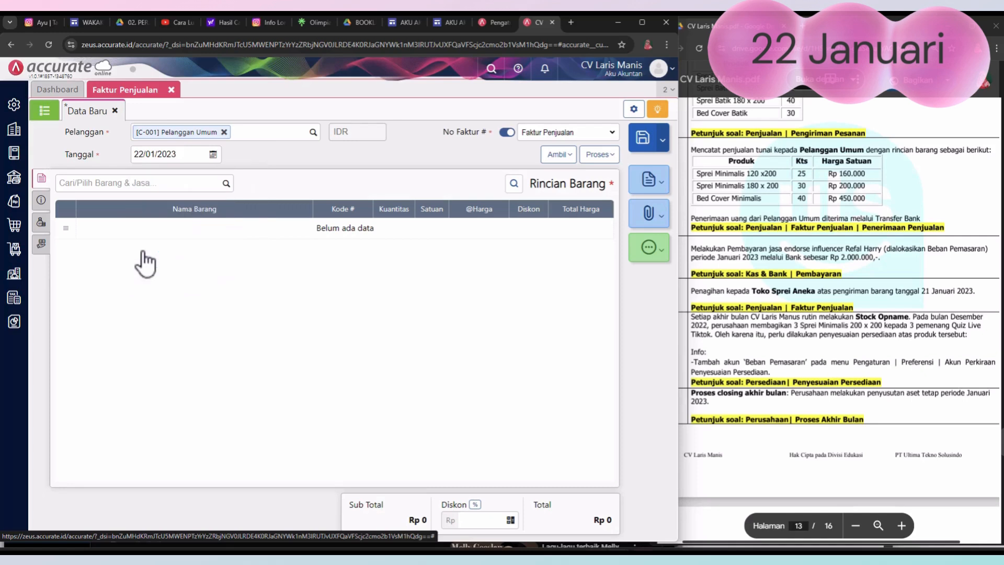
Step: Add Sprei Minimalis 120 x 200 to the sales invoice with a Kuantitas of 25 sets
left_click(226, 184)
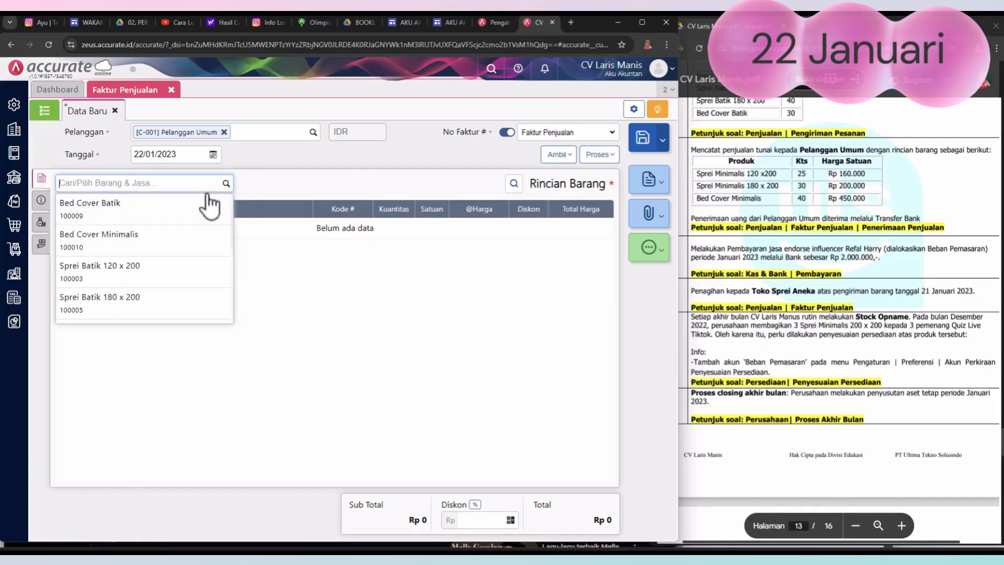
scroll(138, 252, "down", 5)
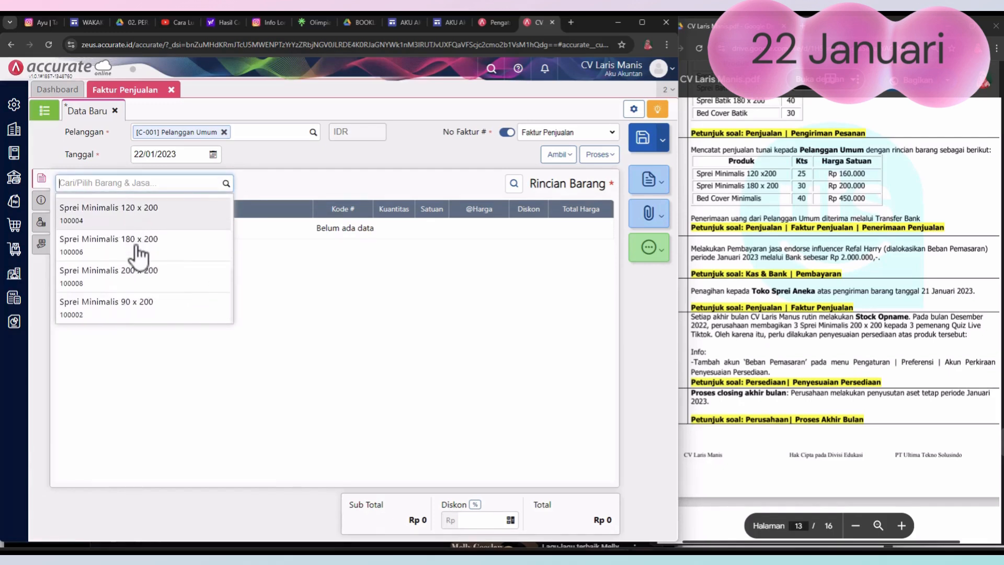
left_click(148, 211)
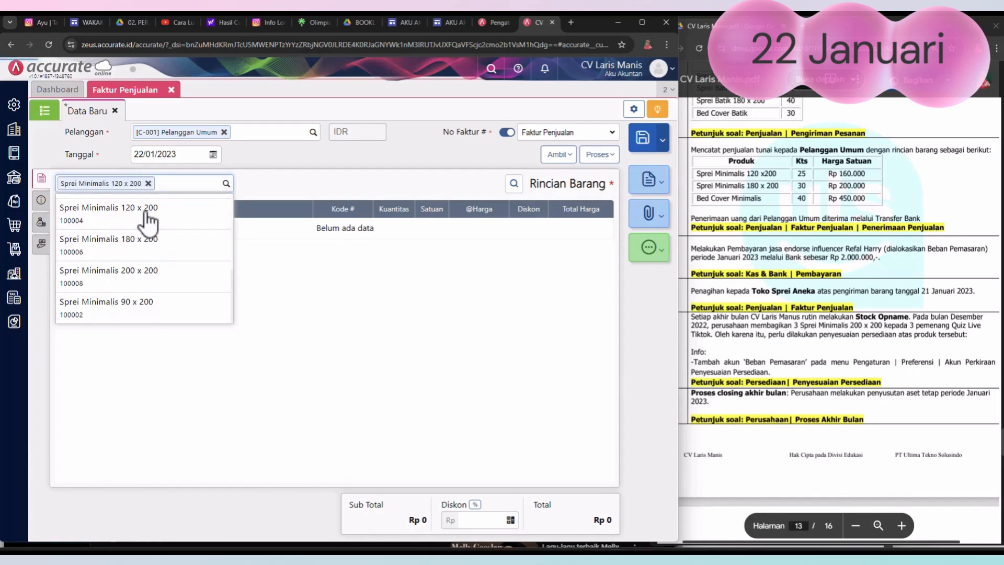
left_click(387, 254)
type("25")
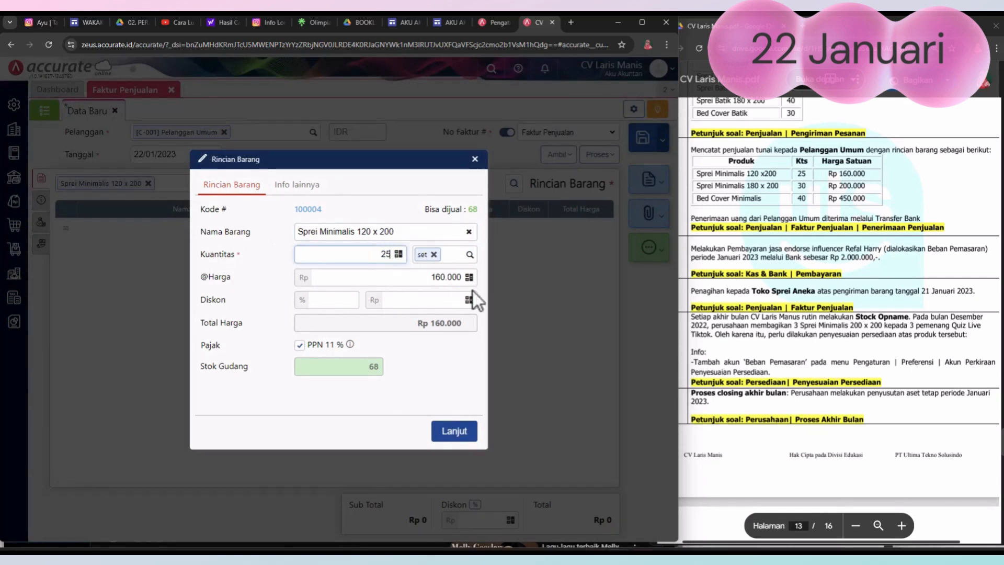
left_click(456, 440)
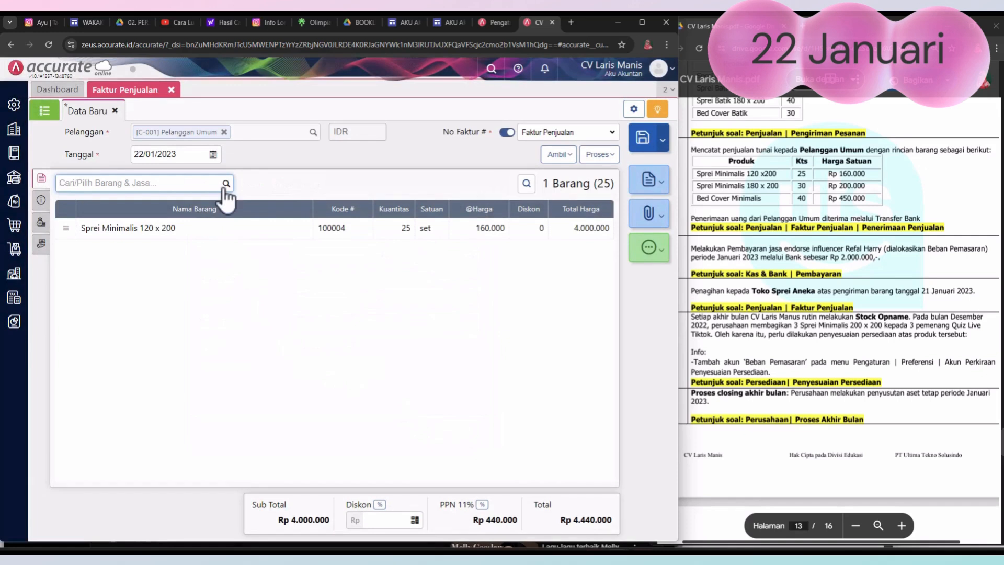
Step: Add Sprei Minimalis 180 x 200 to the sales invoice with a Kuantitas of 30 sets
left_click(226, 184)
scroll(164, 256, "down", 3)
scroll(164, 256, "down", 2)
left_click(146, 253)
left_click(384, 258)
left_click(385, 254)
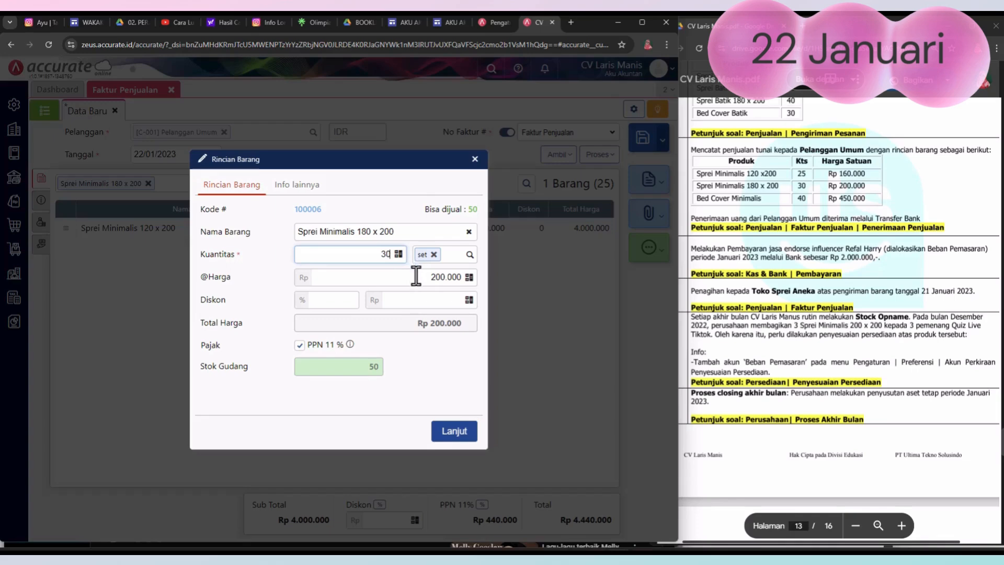
left_click(451, 434)
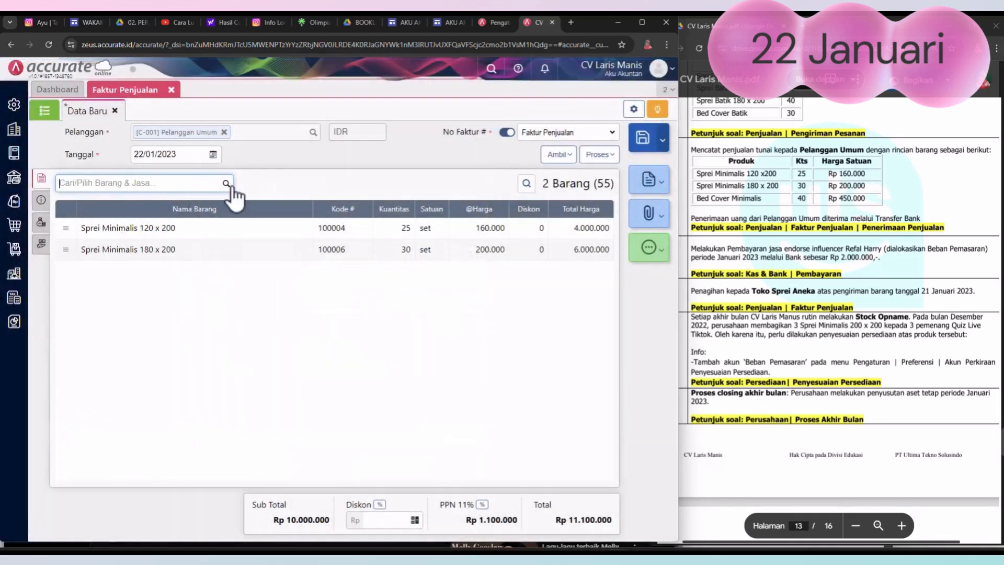
Step: Add Bed Cover Minimalis to the sales invoice with a Kuantitas of 40 sets
left_click(226, 184)
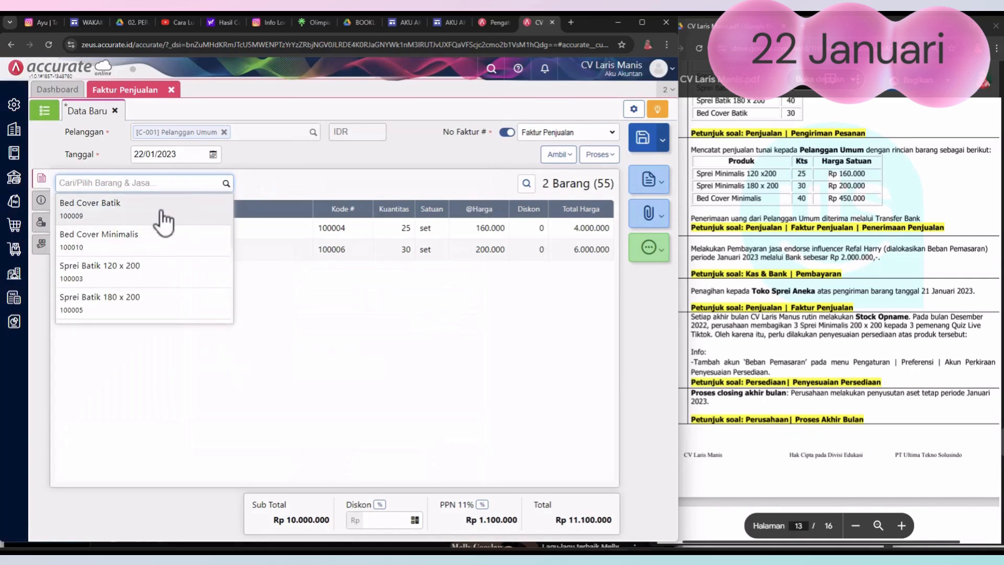
left_click(134, 239)
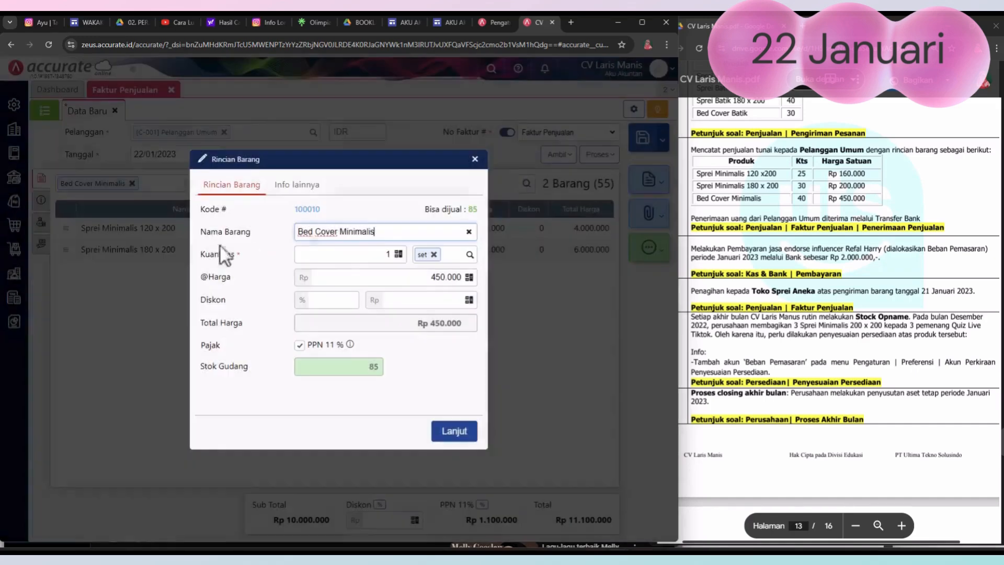
left_click(379, 255)
type("40")
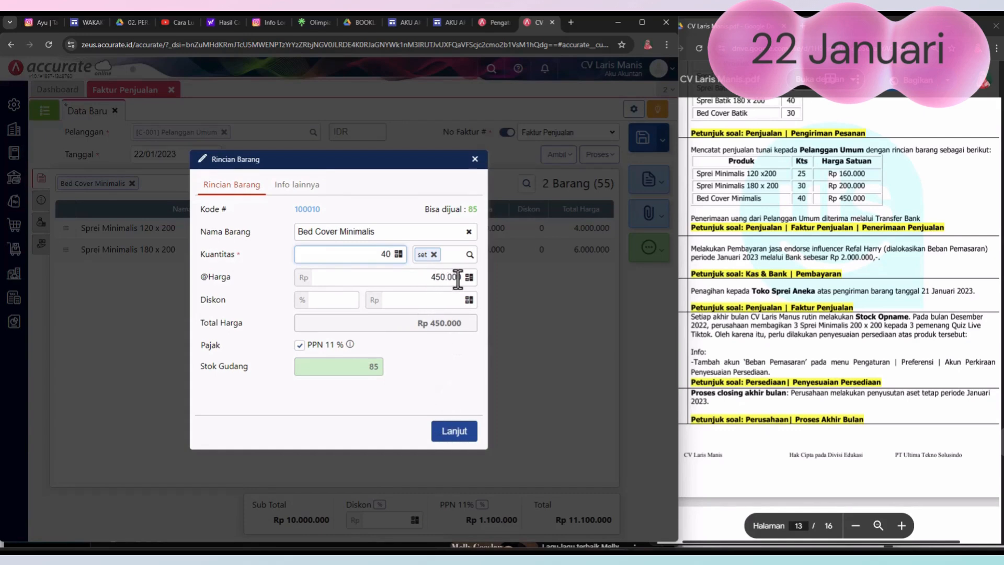
left_click(452, 434)
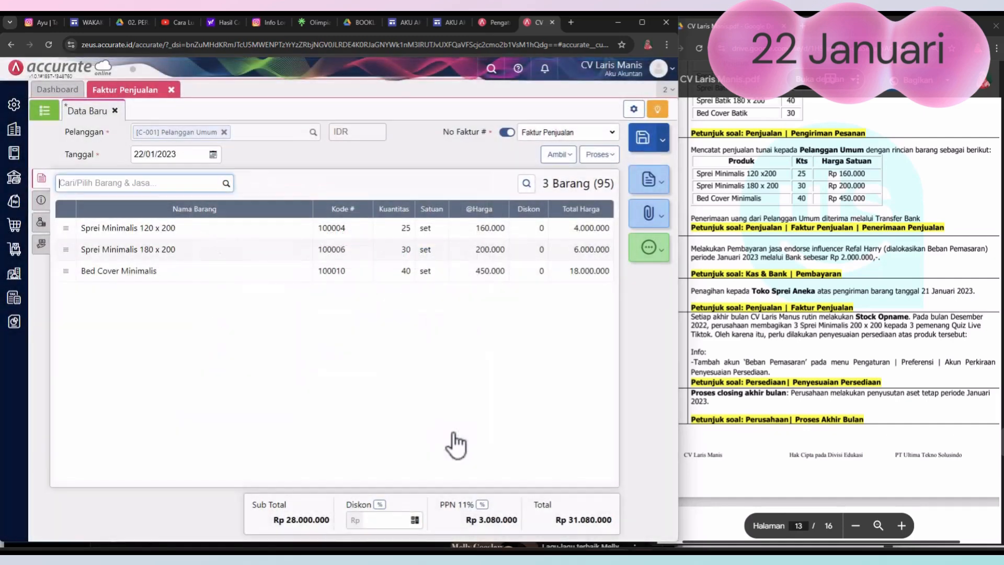
Step: In the invoice's Info lainnya, enter "penjualan tunai" as Keterangan and set Tgl Pengiriman to 22/01/2023
left_click(42, 201)
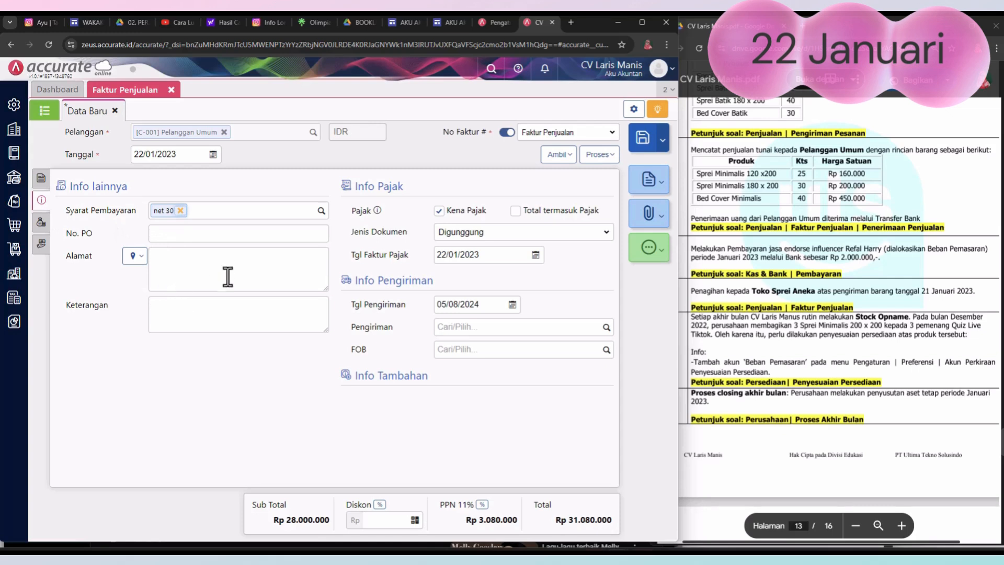
left_click(254, 313)
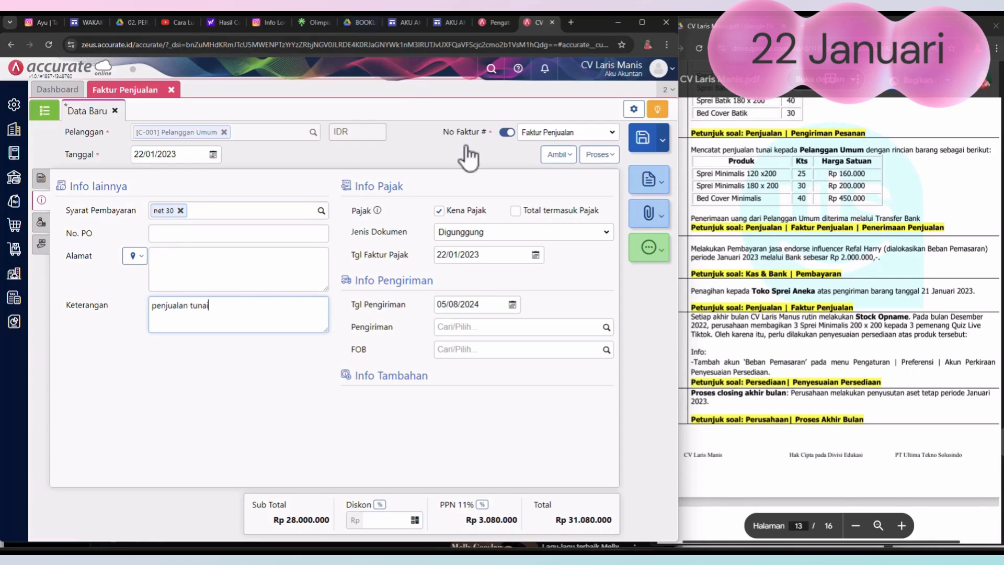
left_click(512, 304)
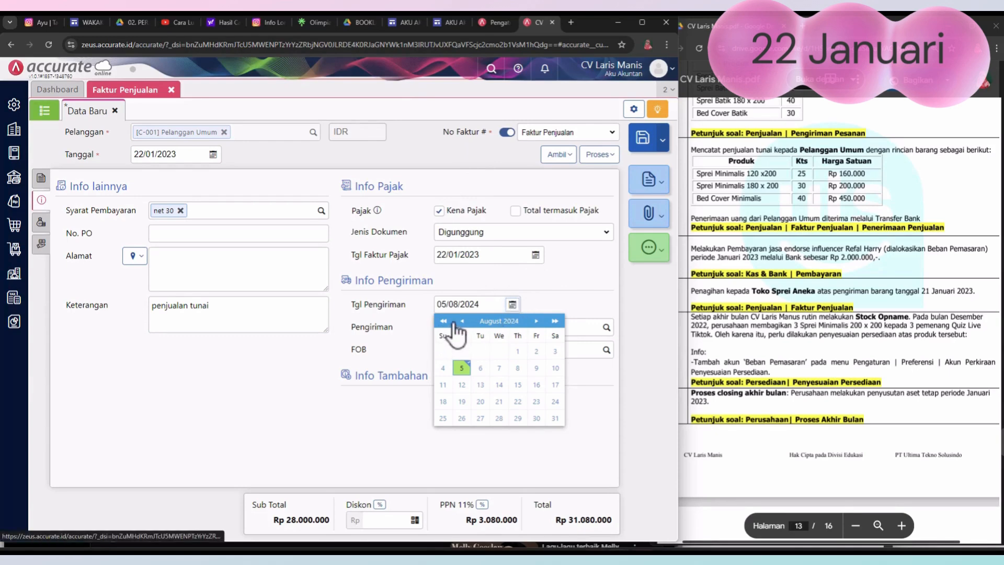
left_click(461, 322)
left_click(462, 321)
left_click(461, 321)
left_click(461, 321)
left_click(461, 321)
left_click(461, 322)
left_click(461, 321)
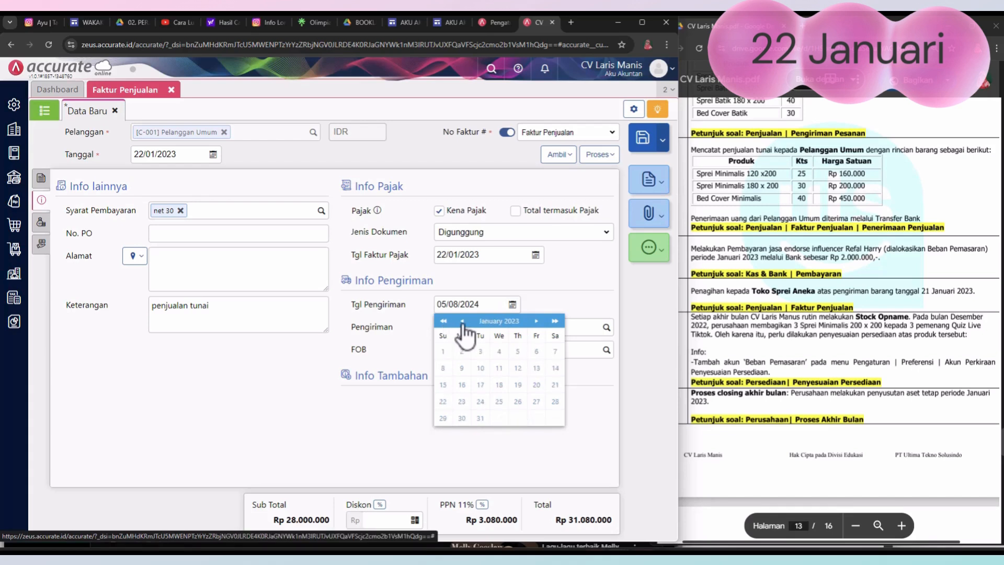
left_click(443, 402)
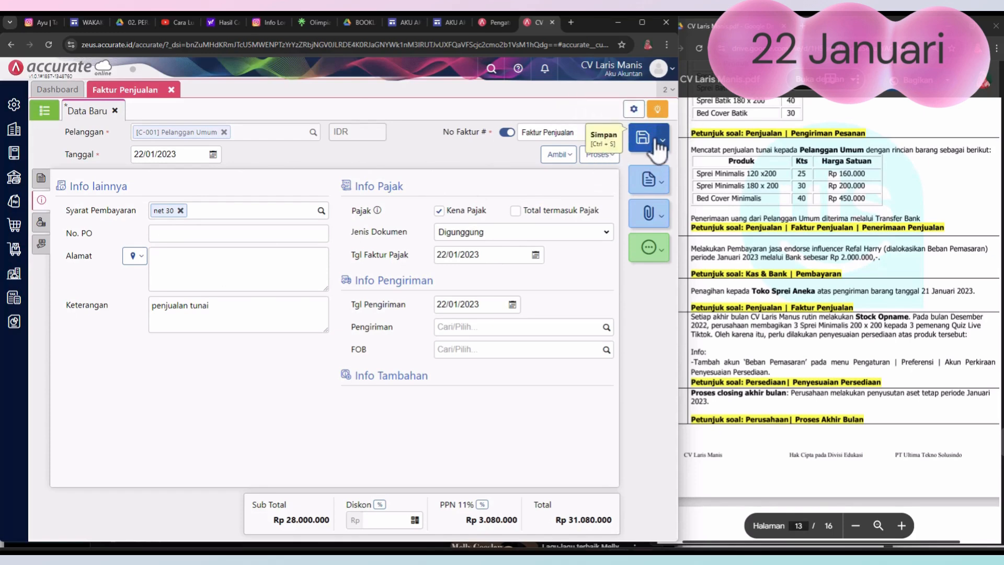
Step: Process the invoice into a Pembayaran receipt, choose Bank as the receiving account, and look at the Faktur Belum Lunas selection
left_click(614, 156)
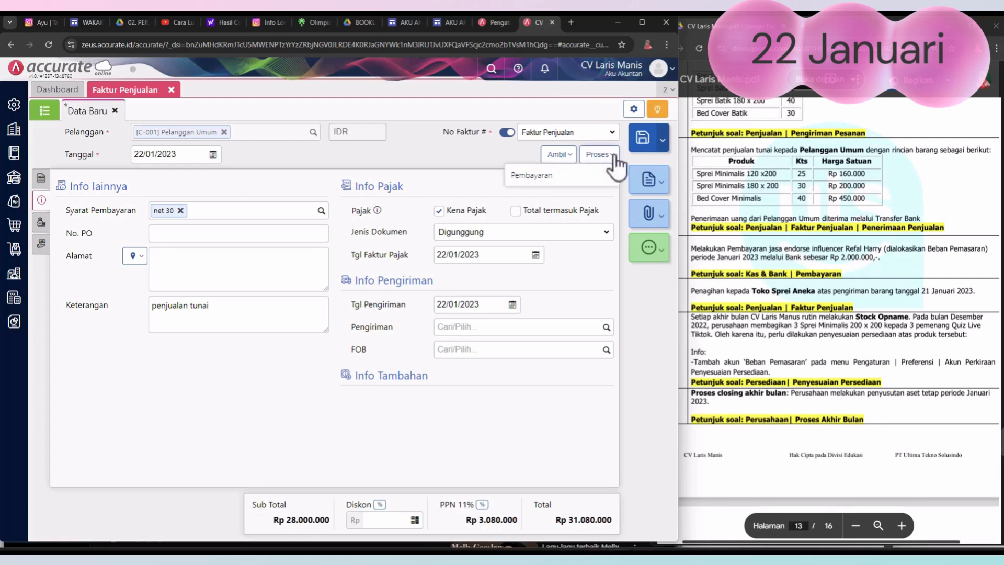
left_click(538, 178)
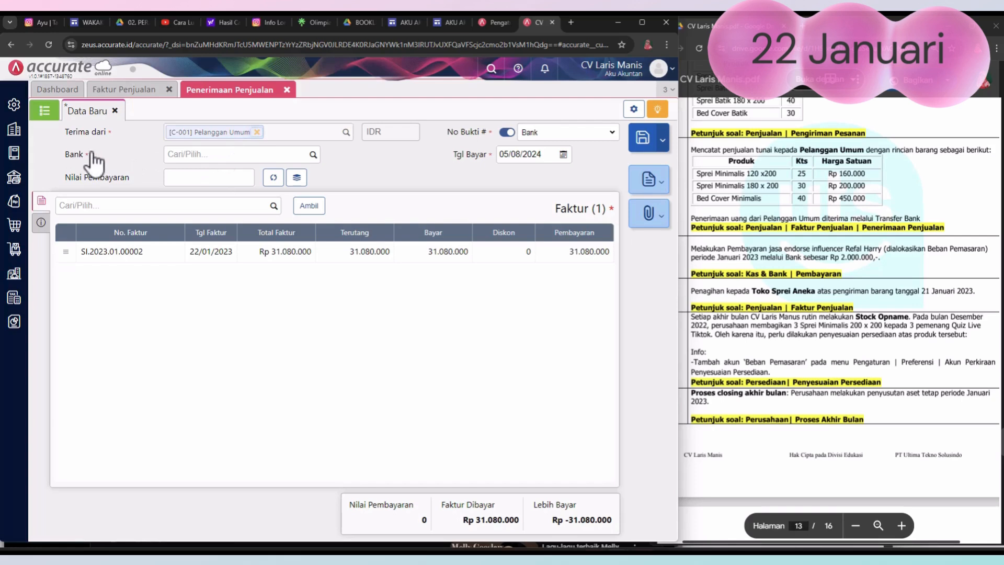
left_click(312, 156)
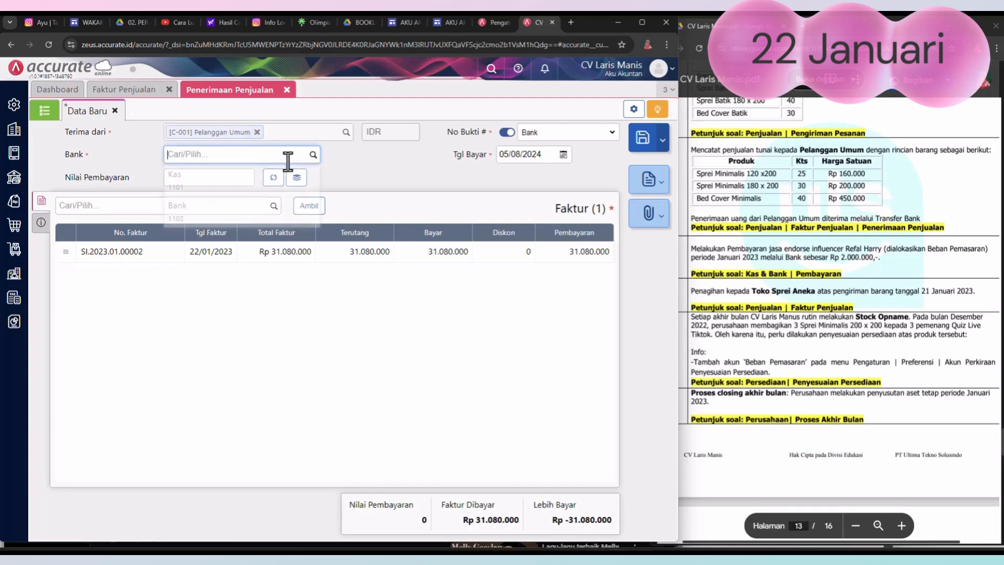
left_click(208, 218)
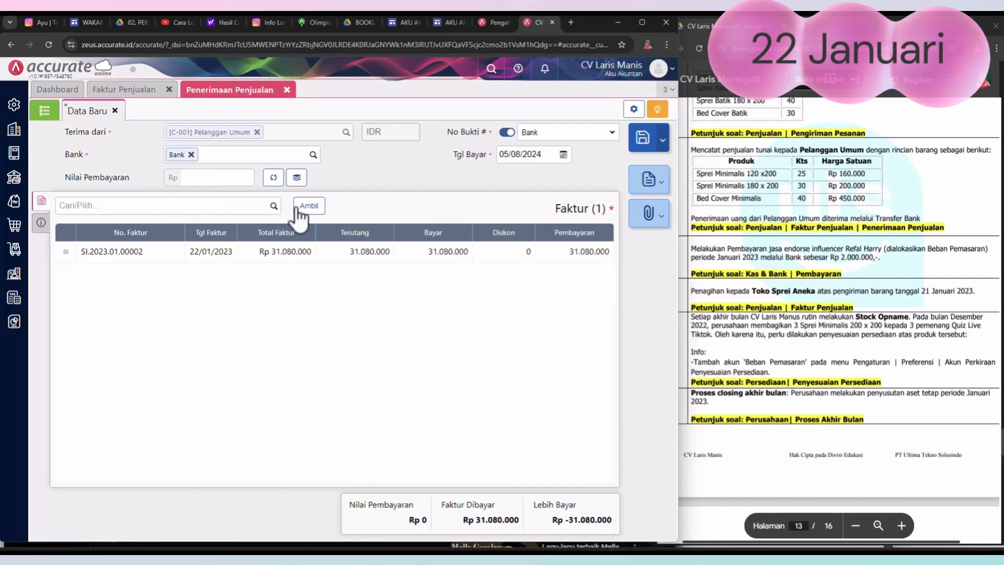
left_click(309, 207)
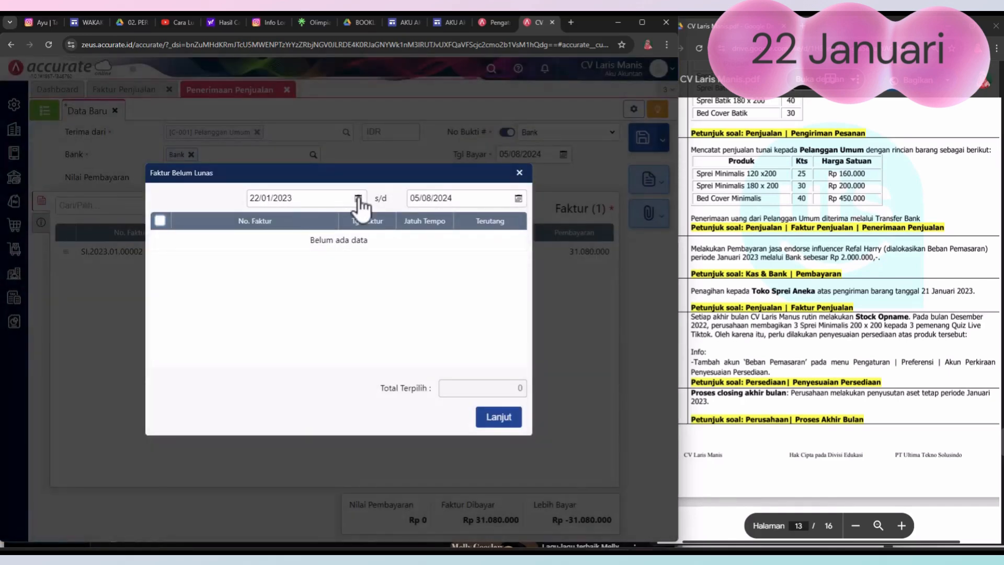
left_click(516, 174)
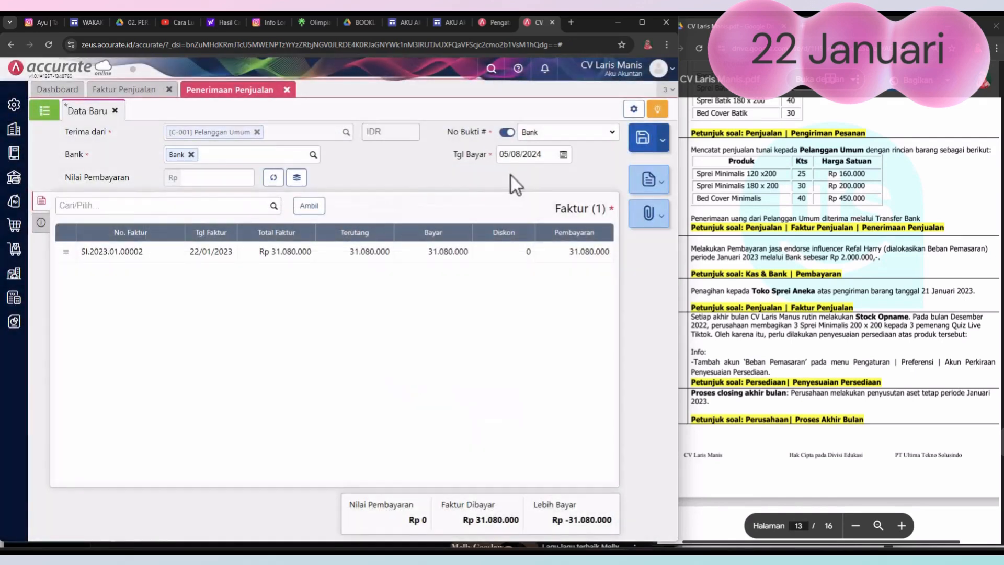
Step: Set the sales receipt's Tgl Bayar to 22/01/2023
left_click(563, 155)
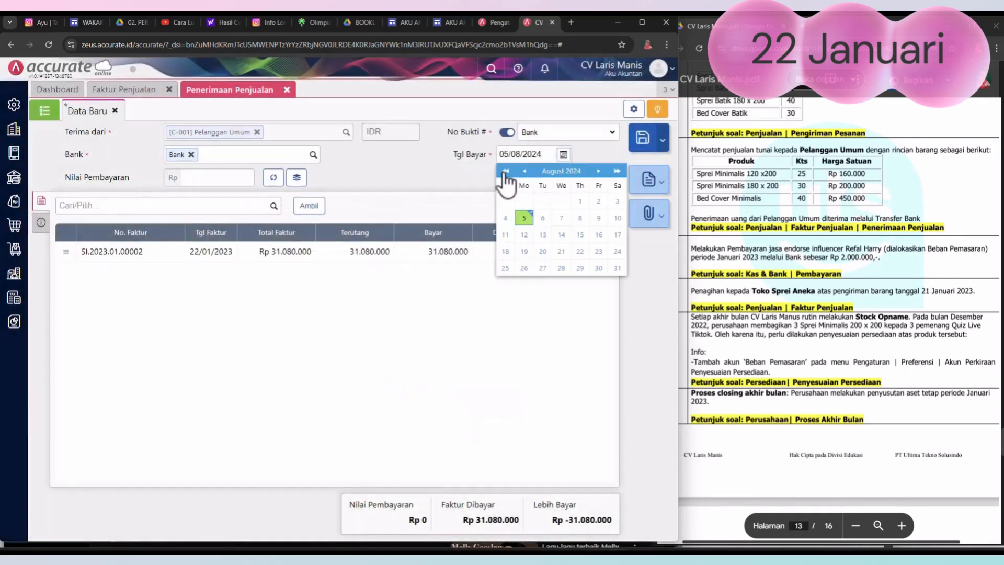
left_click(524, 172)
left_click(525, 171)
left_click(525, 172)
left_click(526, 172)
left_click(527, 173)
left_click(525, 172)
left_click(525, 171)
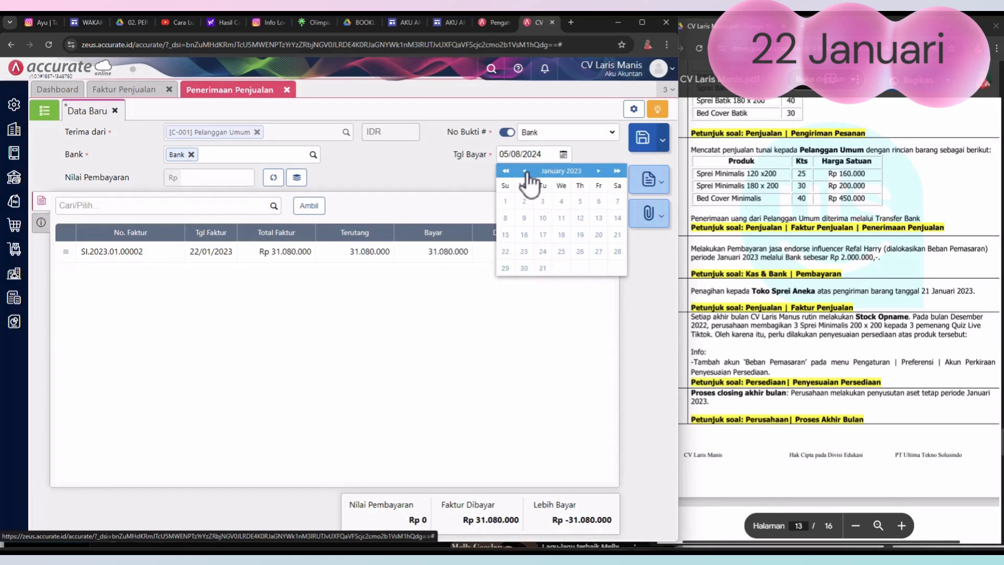
left_click(505, 251)
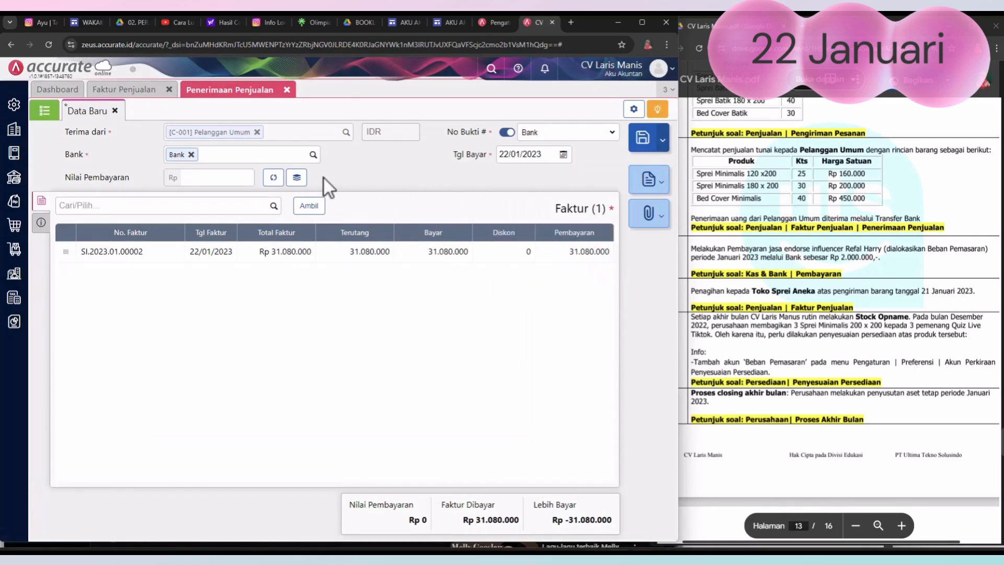
Step: Fill Nilai Pembayaran with the invoice total of Rp 31.080.000, save the receipt and close Penerimaan Penjualan
left_click(272, 178)
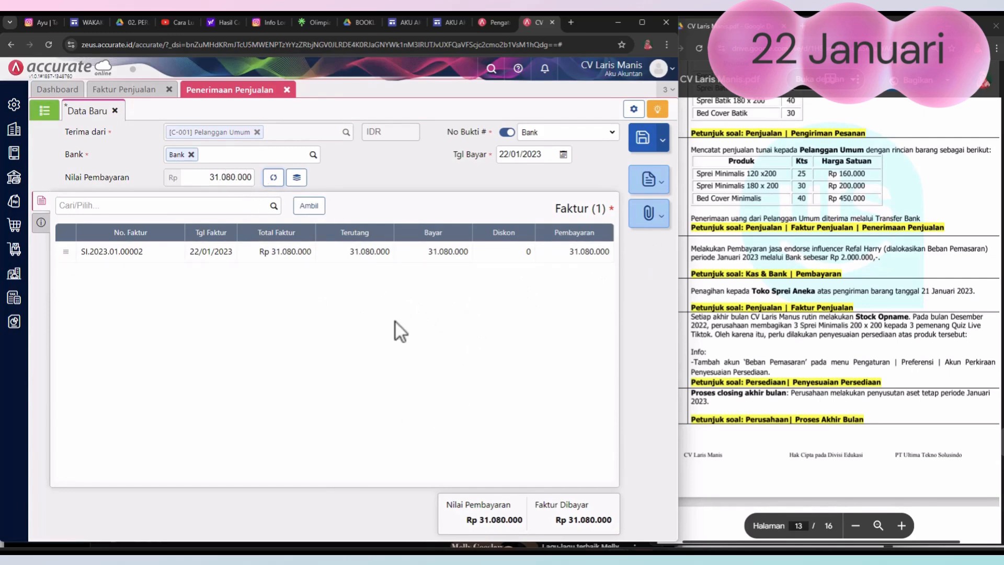
left_click(644, 143)
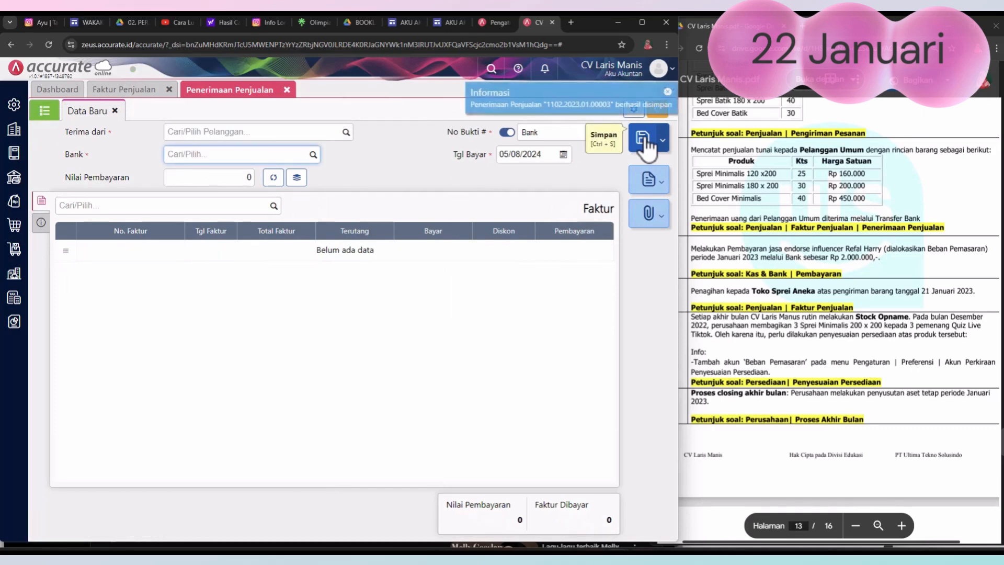
left_click(287, 90)
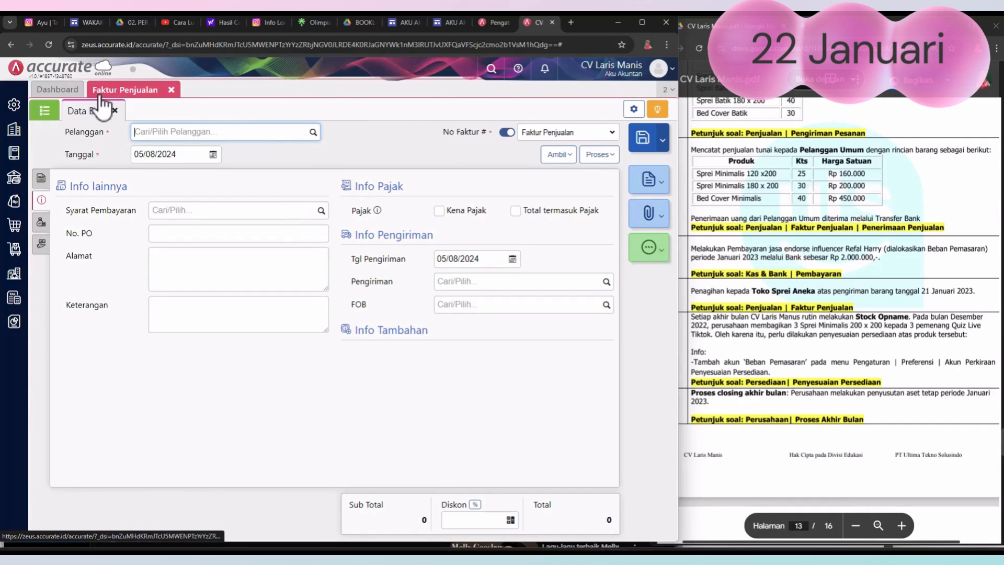
Step: Check the Pelanggan Umum invoice in the Faktur Penjualan list and close the list
left_click(45, 113)
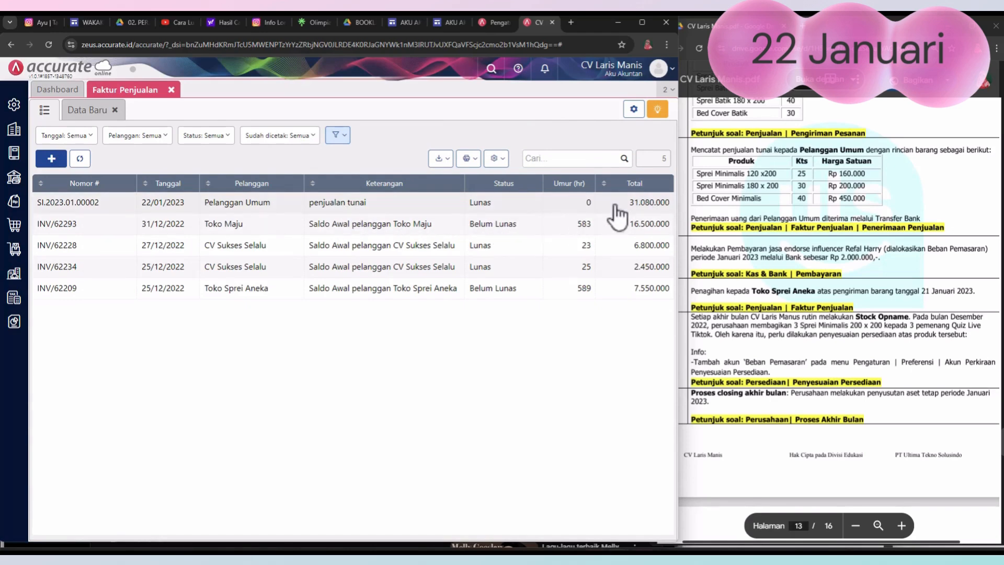
left_click(171, 90)
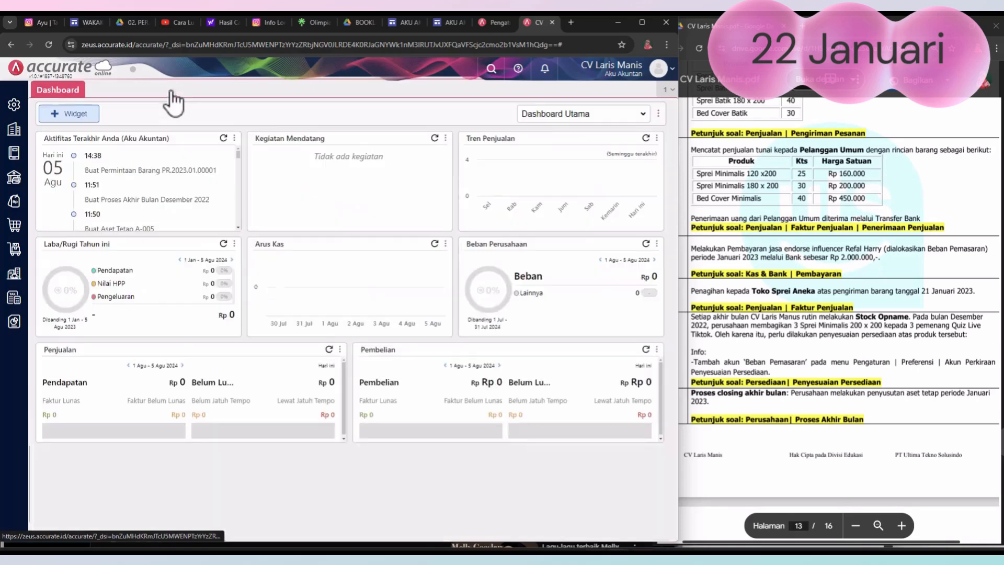
Step: Check the 24 January transaction in the assignment PDF and start a new Kas & Bank Pembayaran paid from Bank
left_click(844, 181)
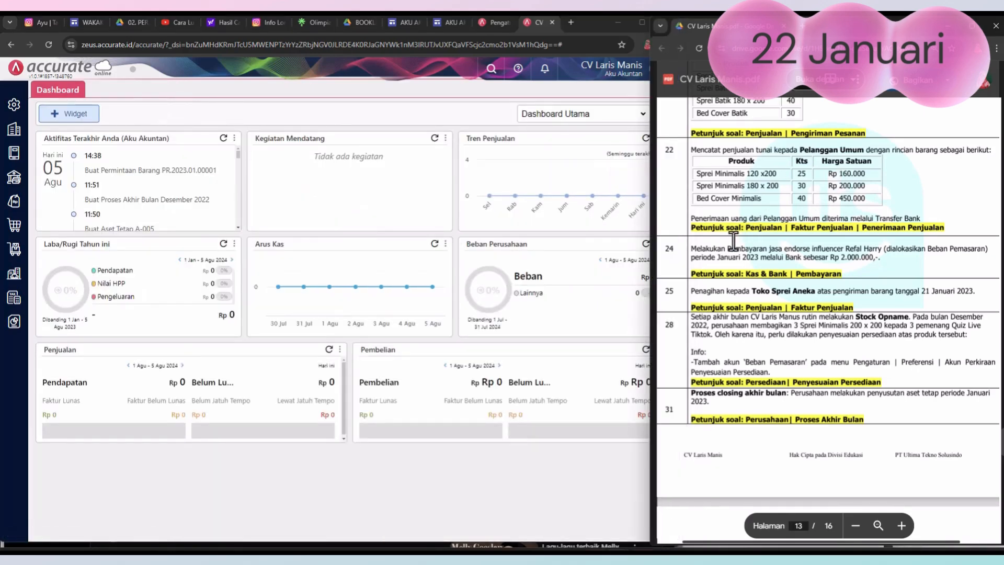
scroll(734, 242, "down", 3)
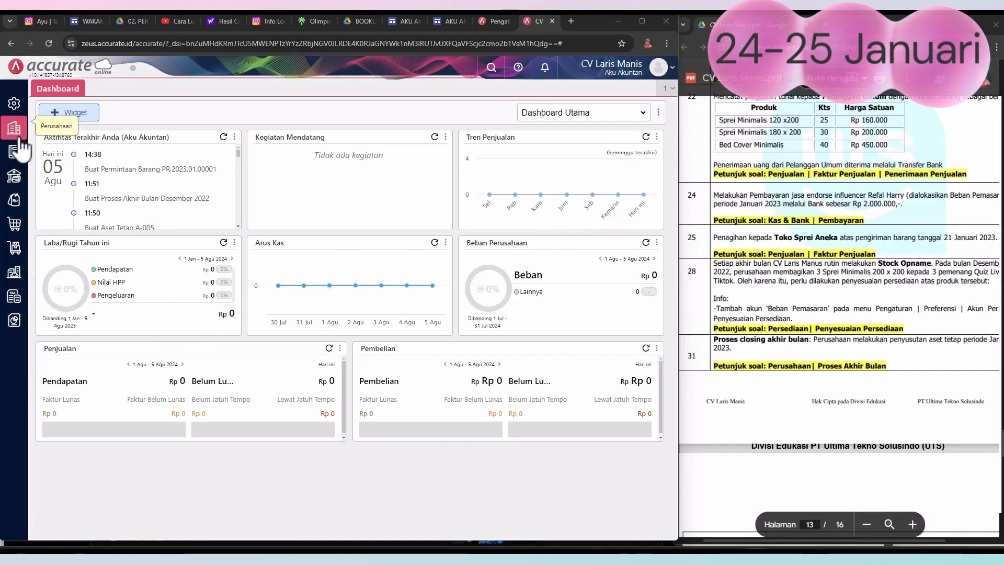
left_click(20, 170)
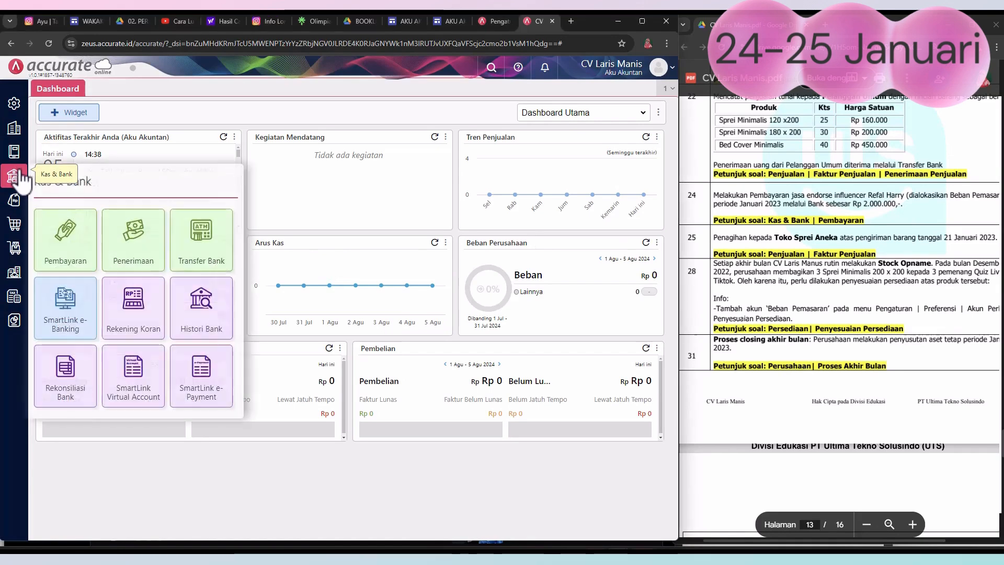
left_click(74, 252)
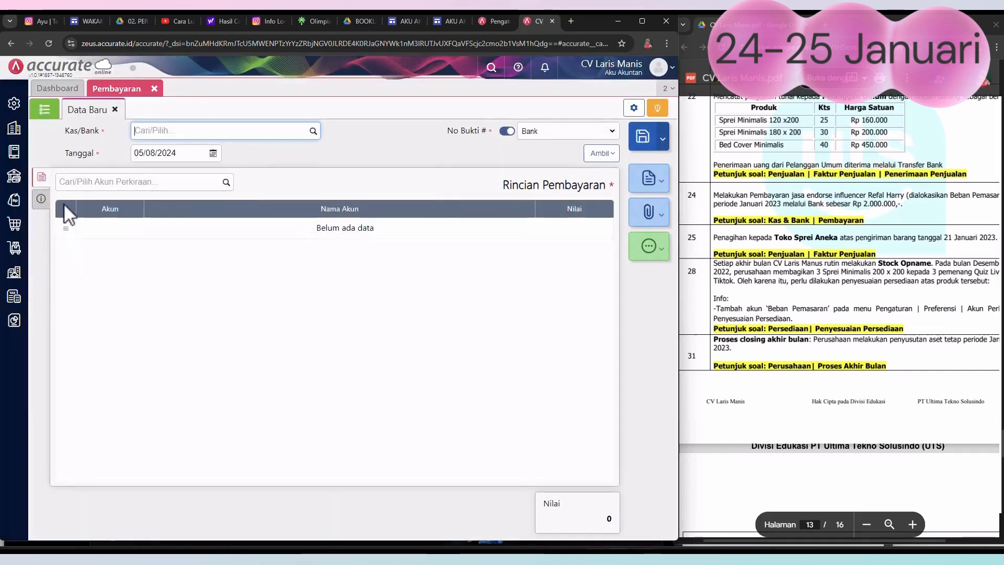
left_click(313, 132)
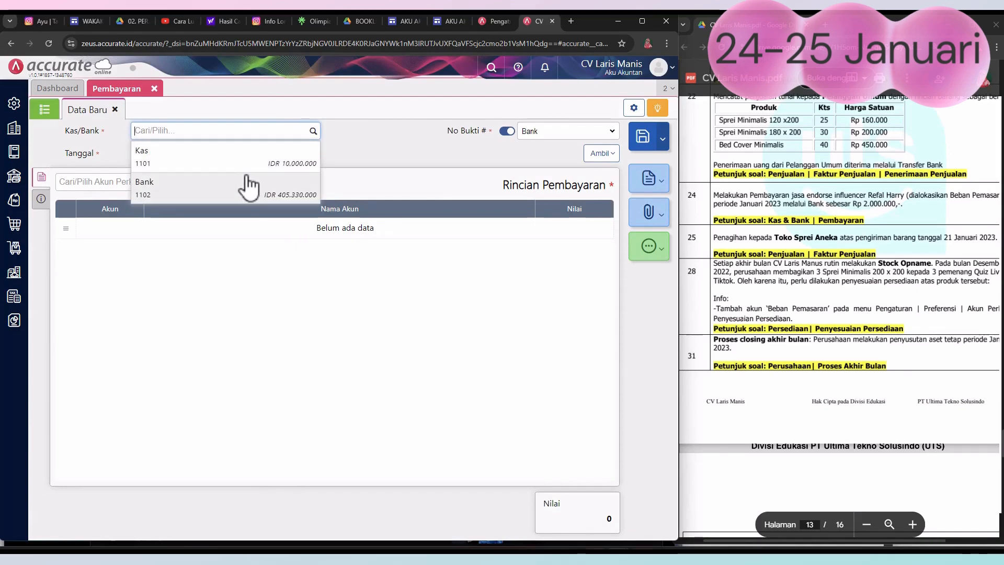
left_click(205, 196)
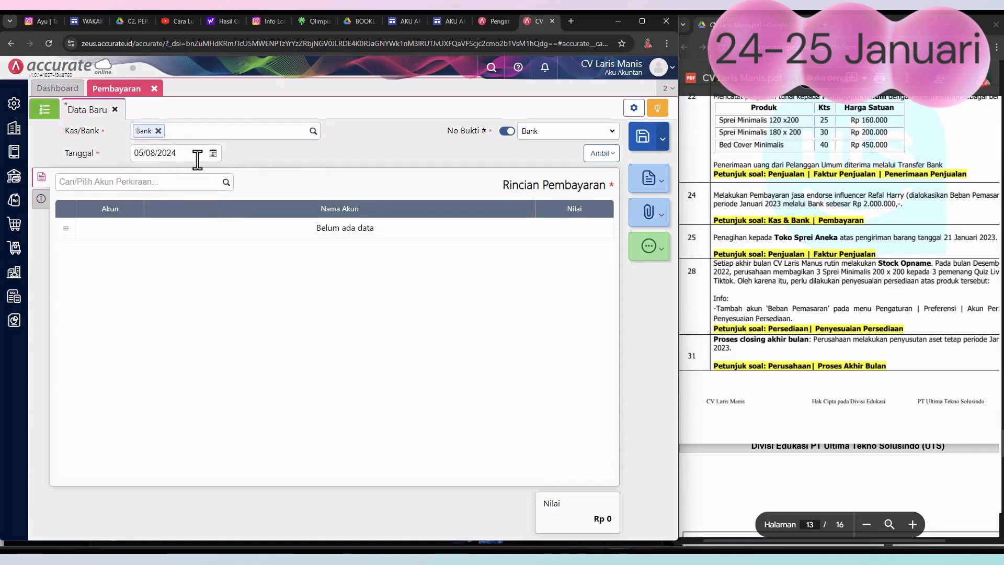
Step: Set the payment's Tanggal to 24/01/2023
left_click(213, 153)
left_click(141, 170)
left_click(140, 170)
left_click(140, 170)
left_click(141, 170)
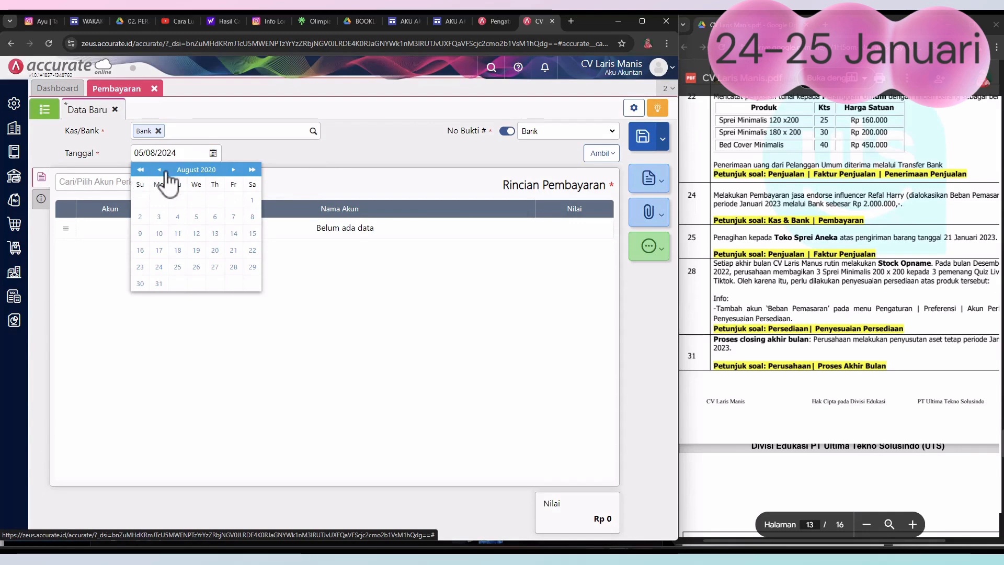
left_click(252, 170)
left_click(252, 169)
left_click(160, 170)
left_click(160, 170)
left_click(160, 170)
left_click(161, 170)
left_click(160, 170)
left_click(160, 170)
left_click(162, 170)
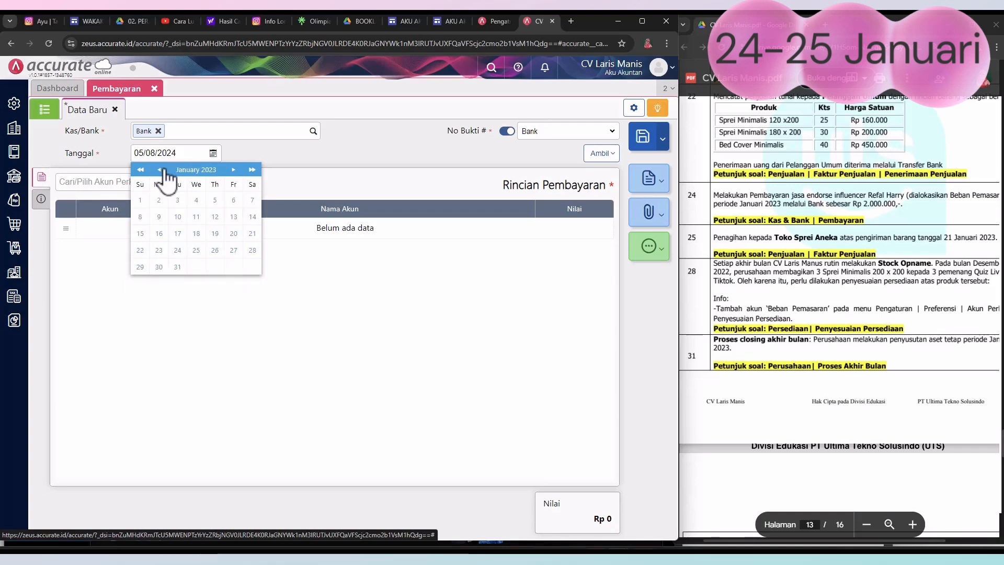
left_click(178, 251)
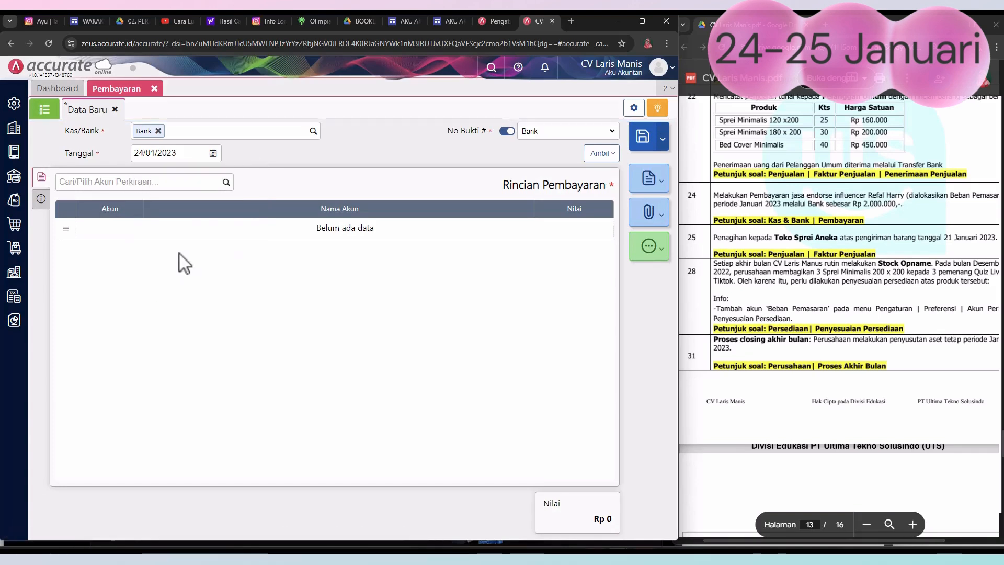
Step: Add a Beban Pemasaran line with a Nilai of Rp 2.000.000 to the payment details
left_click(227, 183)
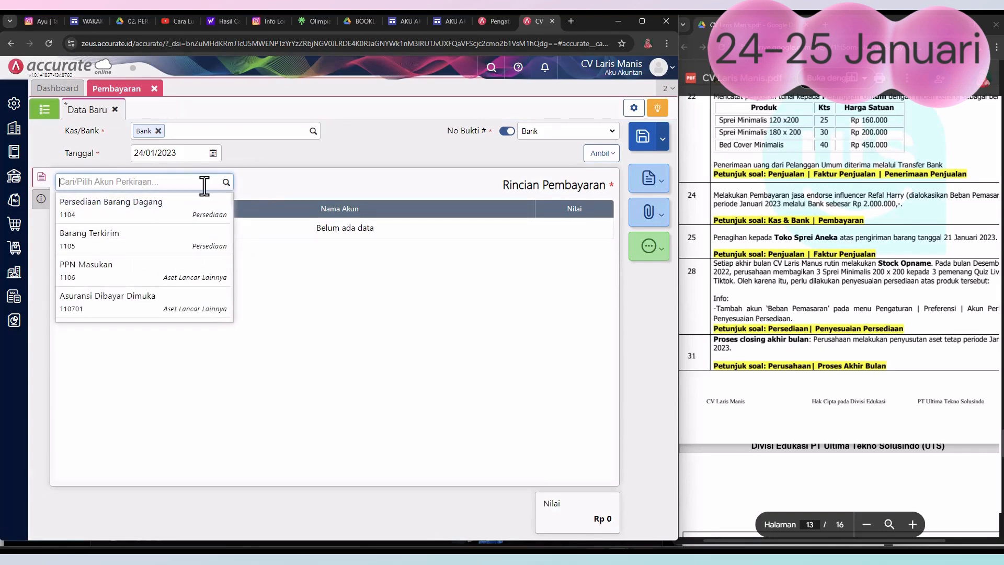
type("pema")
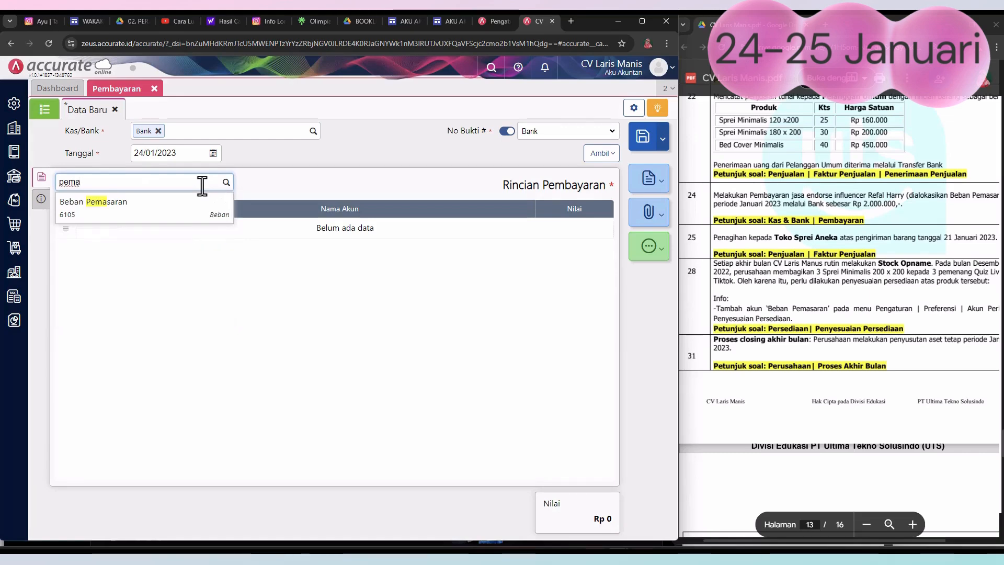
left_click(188, 212)
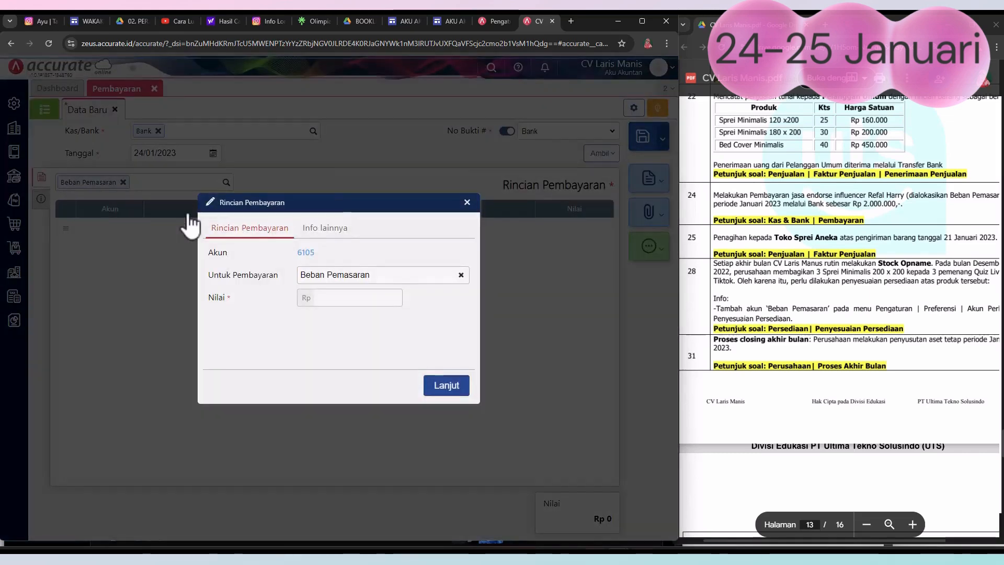
left_click(343, 301)
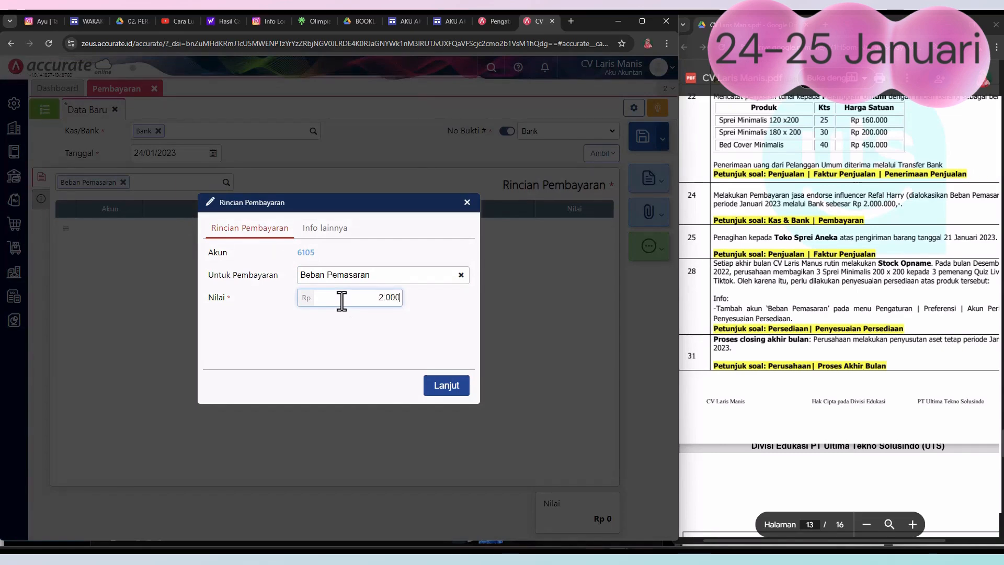
left_click(447, 384)
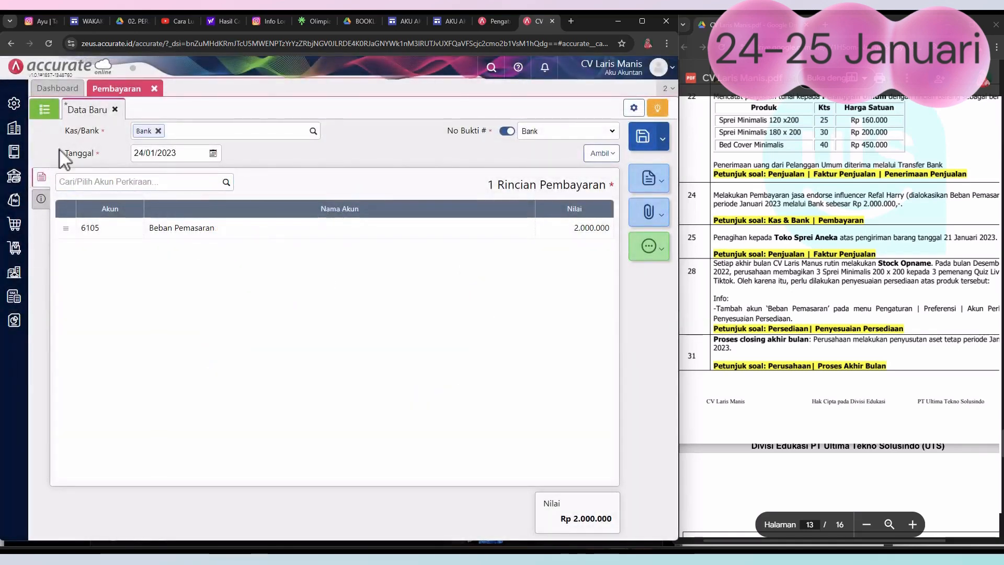
Step: Enter the influencer's name as Penerima and "Melakukan Pembayaran jasa endorse influencer" as Catatan, and save and close the payment
left_click(42, 198)
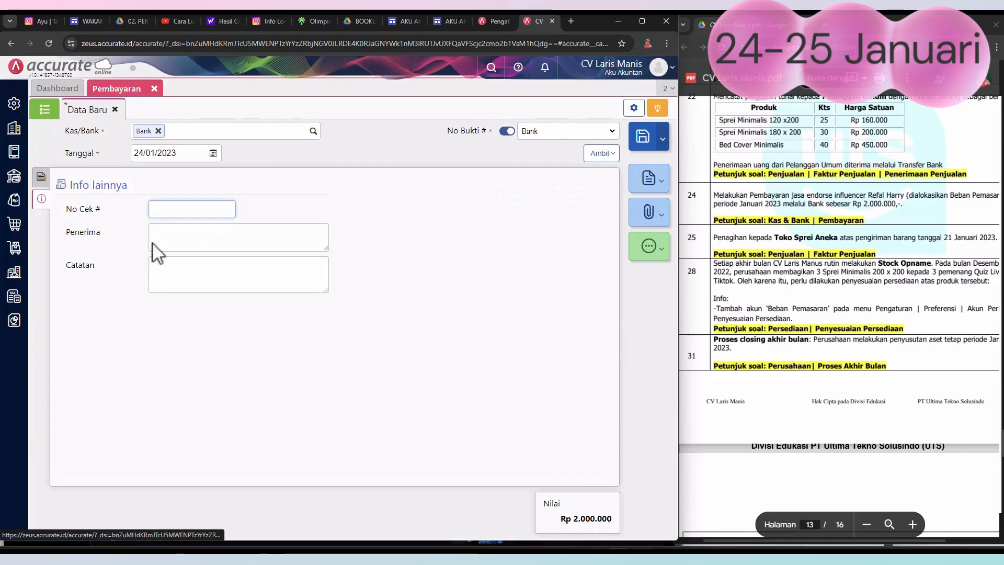
left_click(180, 241)
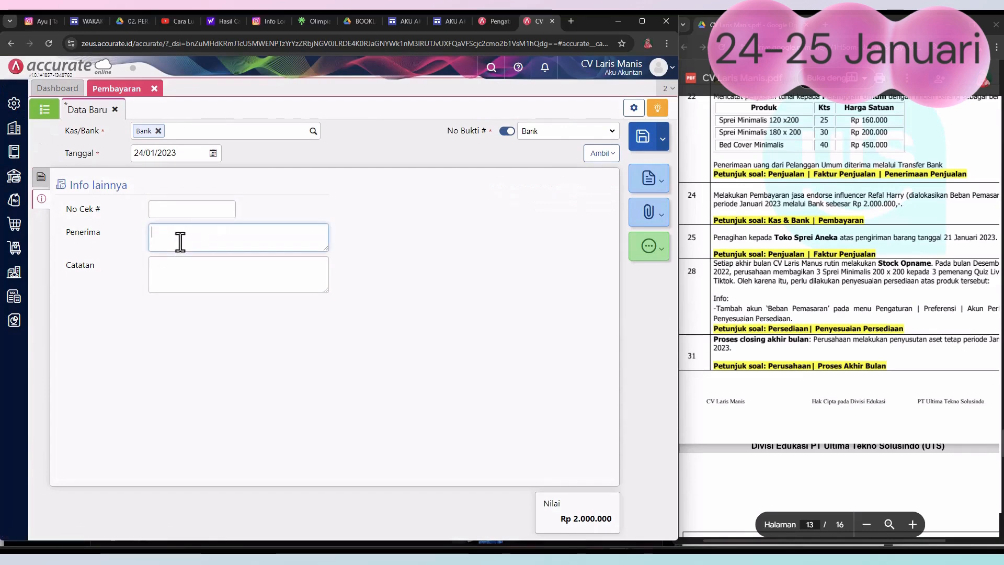
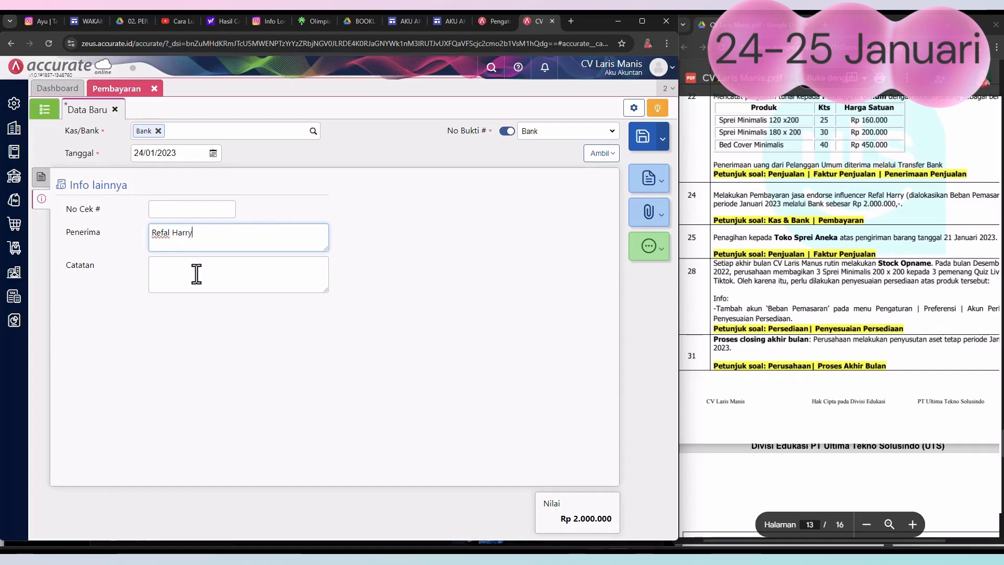
left_click(196, 274)
left_click_drag(711, 197, 866, 194)
key("ctrl+c")
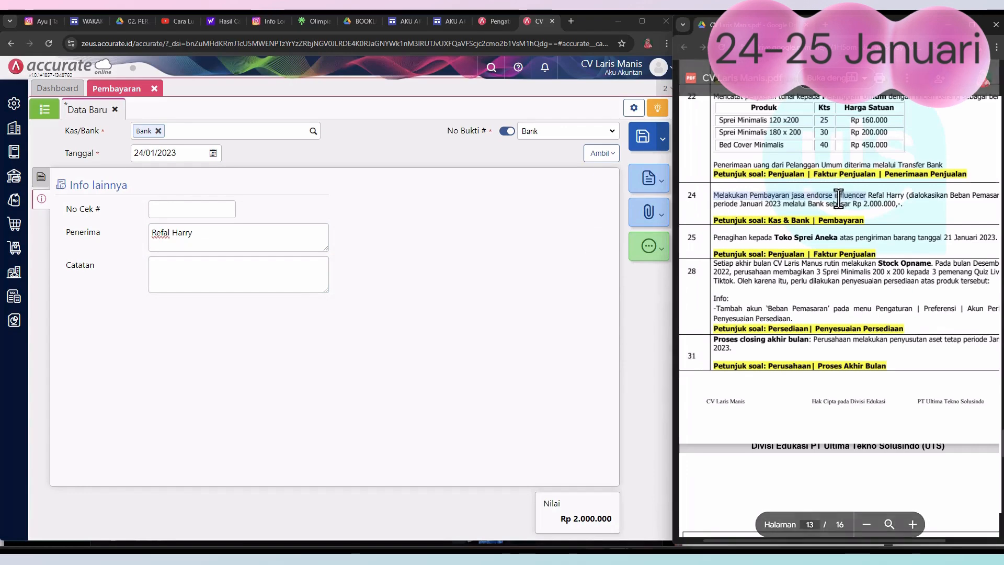
left_click(233, 279)
key("ctrl+v")
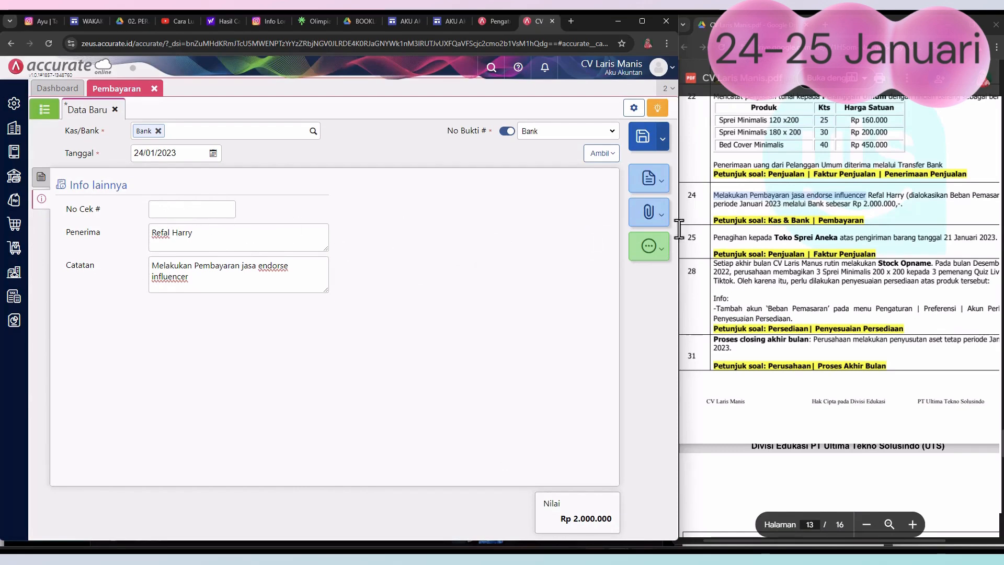
left_click(642, 140)
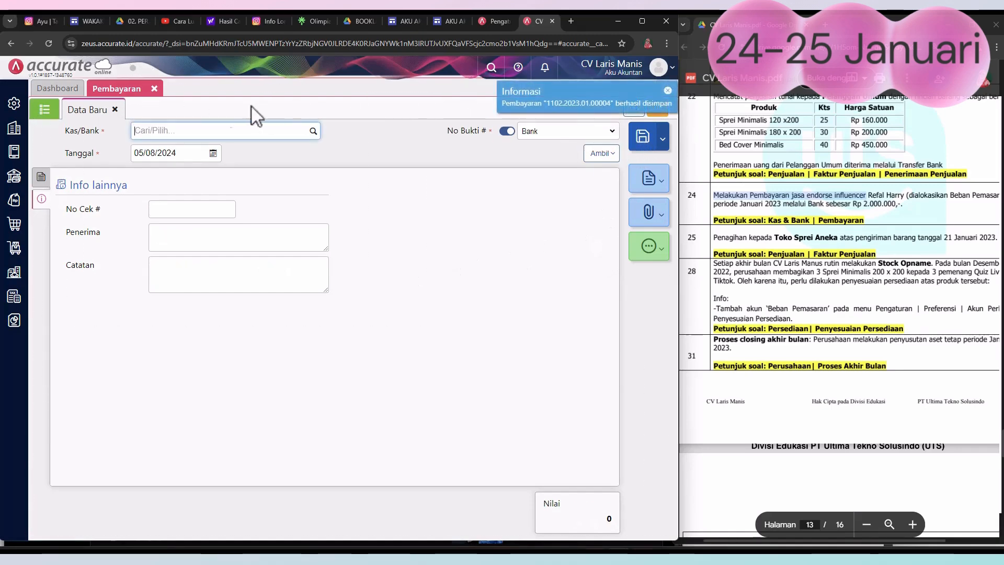
left_click(155, 89)
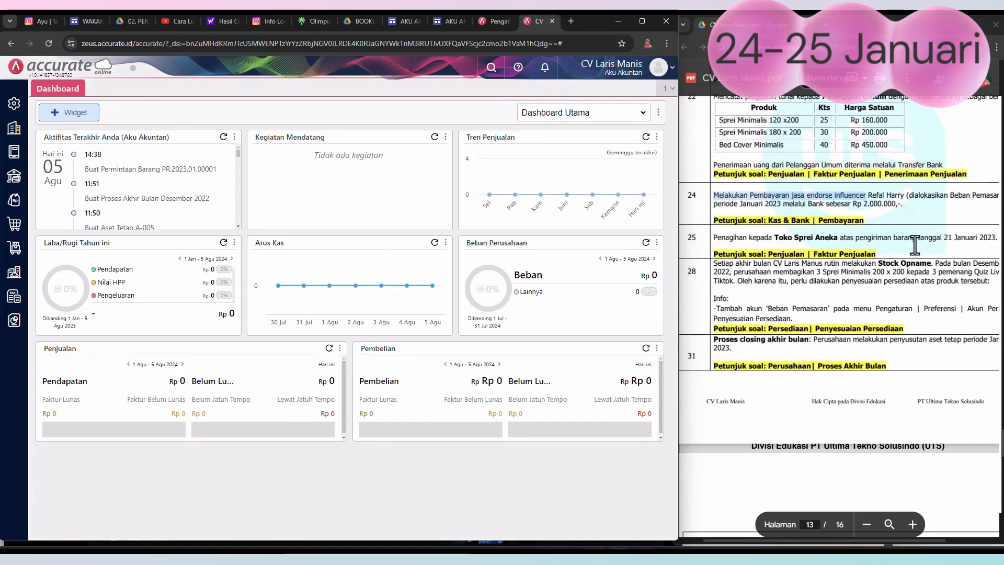
Step: Start a new Faktur Penjualan for customer Toko Sprei Aneka
left_click(14, 200)
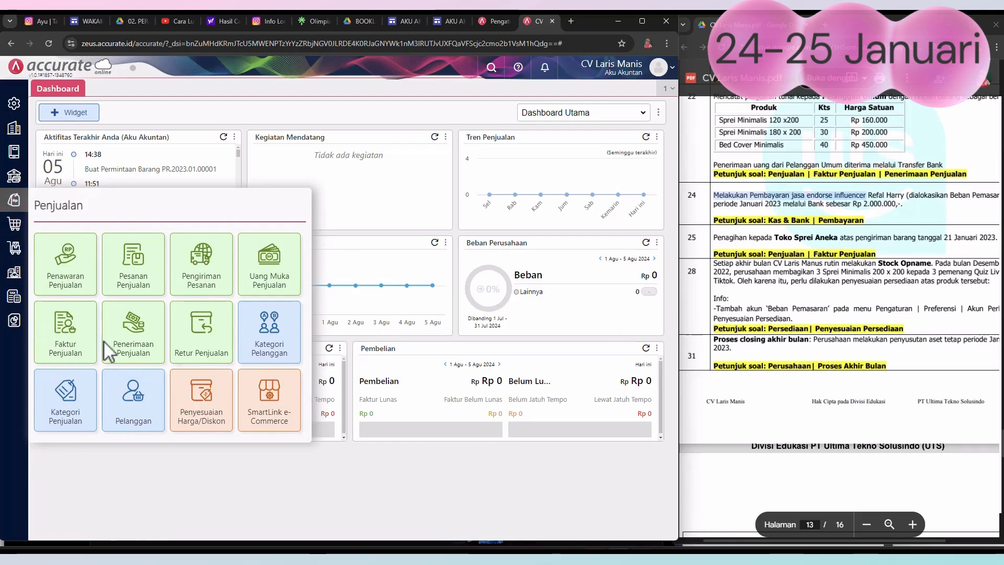
left_click(73, 340)
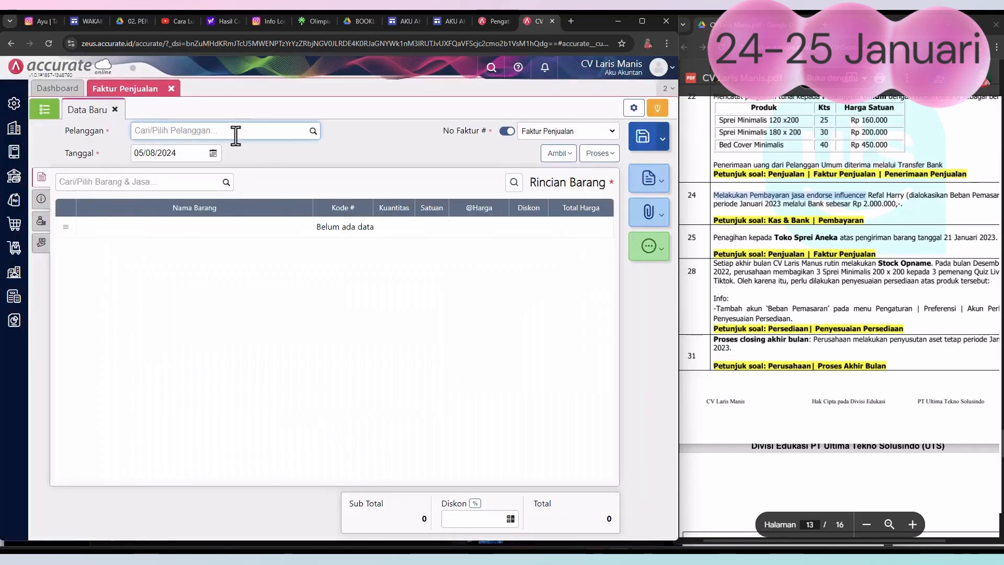
left_click(313, 133)
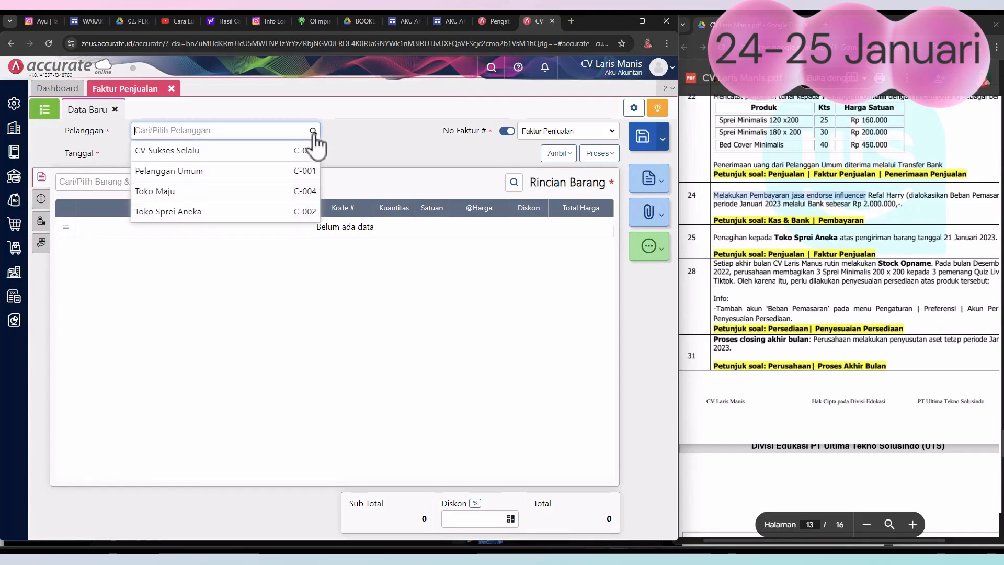
left_click(217, 212)
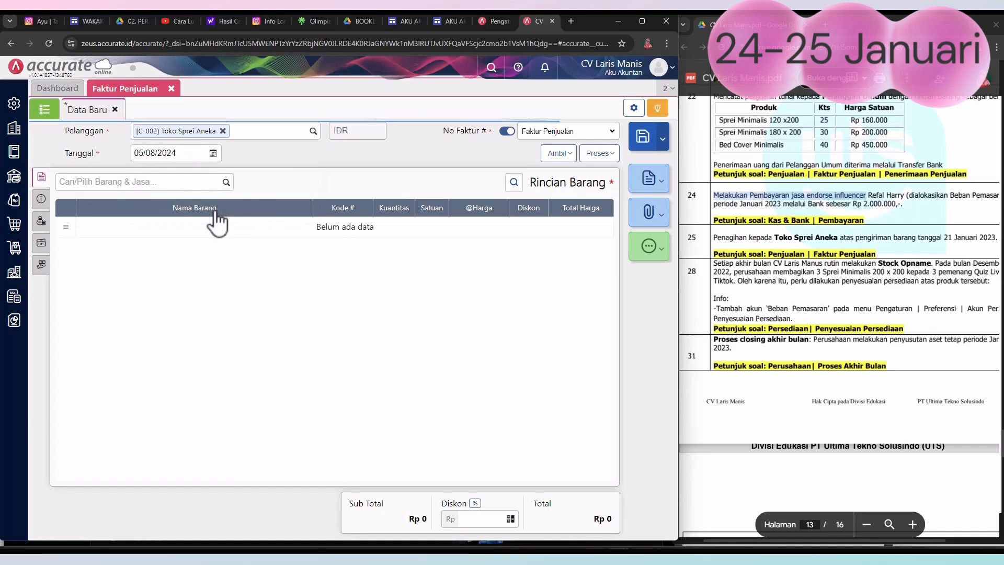
Step: Set the sales invoice's Tanggal to 25/01/2023
left_click(213, 153)
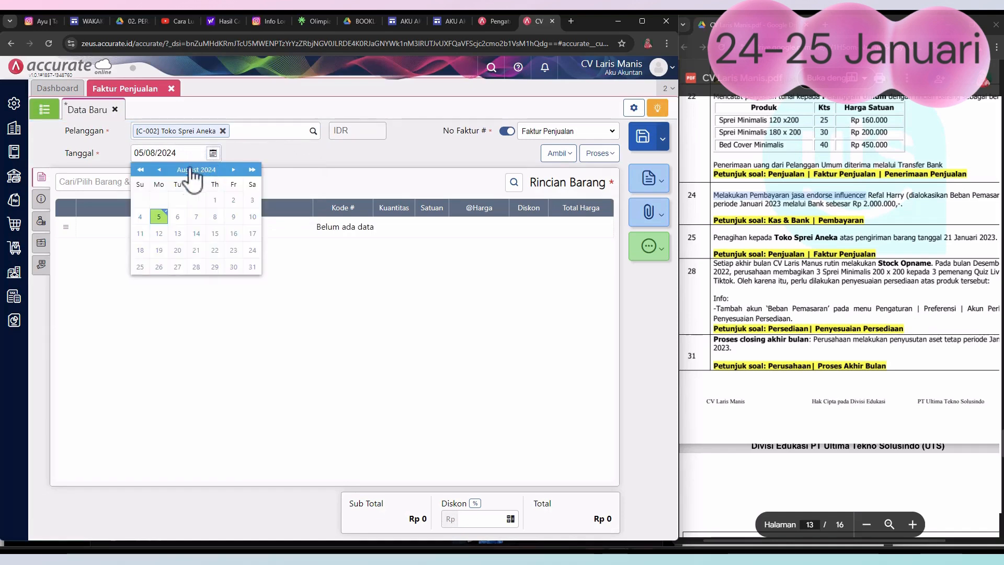
left_click(142, 170)
left_click(160, 170)
left_click(159, 169)
left_click(159, 170)
left_click(159, 169)
left_click(160, 170)
left_click(159, 170)
left_click(160, 170)
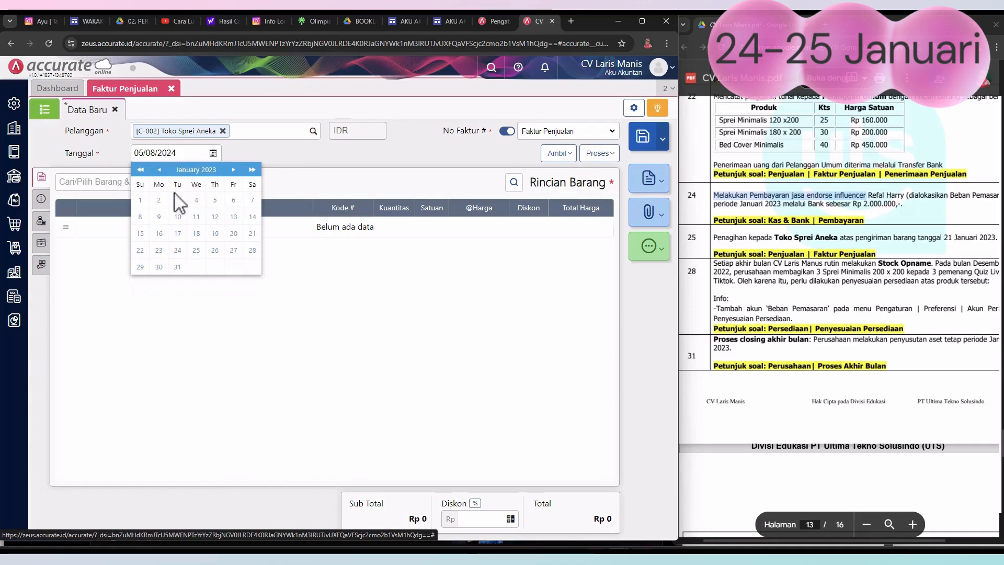
left_click(196, 250)
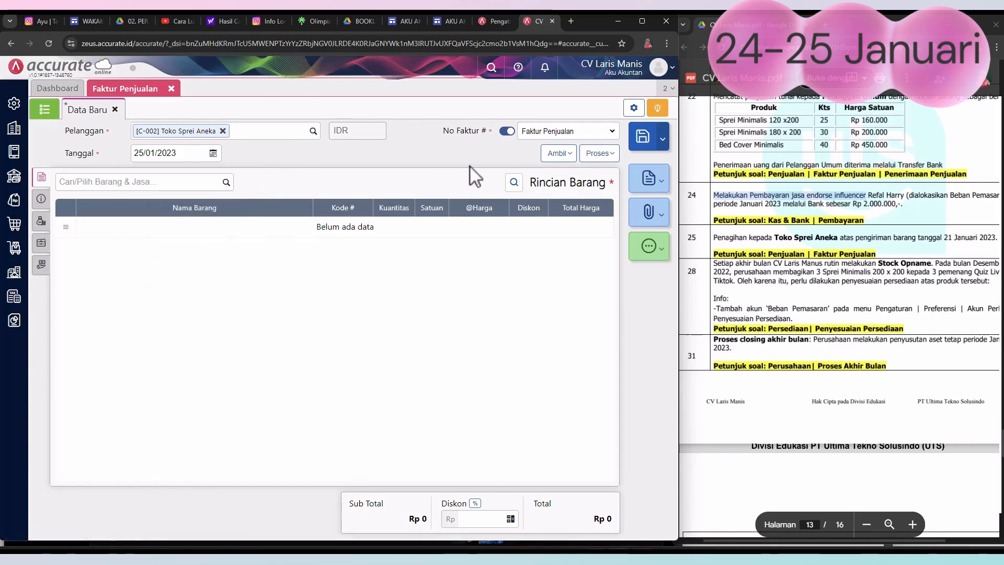
Step: Copy all items from Toko Sprei Aneka's Pengiriman dated 21/01/2023 into the sales invoice
left_click(563, 156)
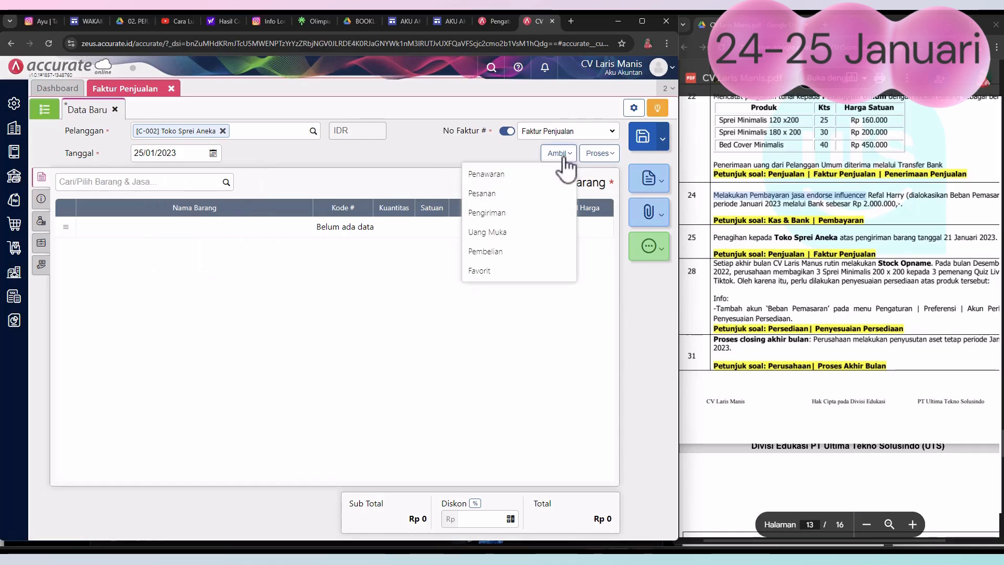
left_click(485, 215)
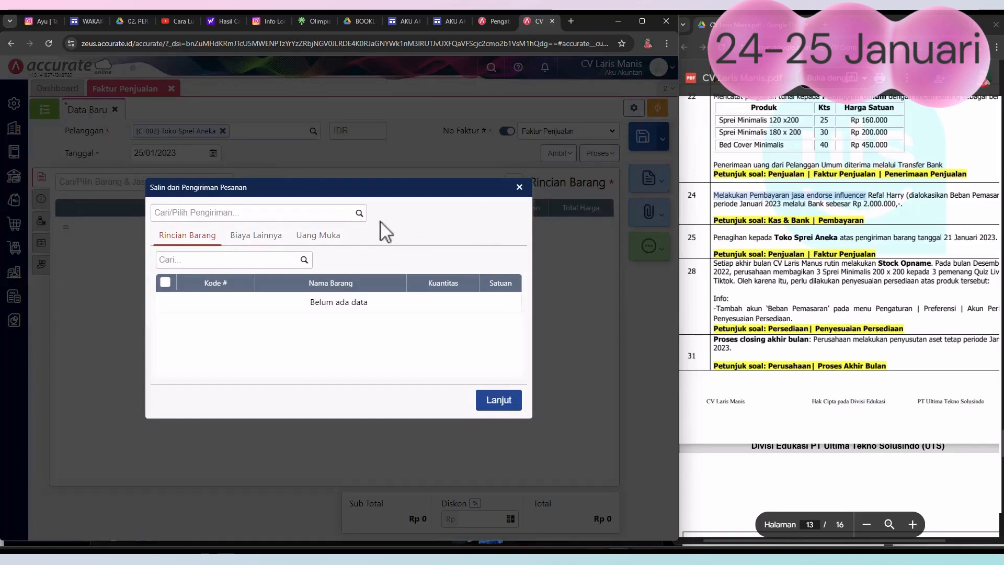
left_click(359, 214)
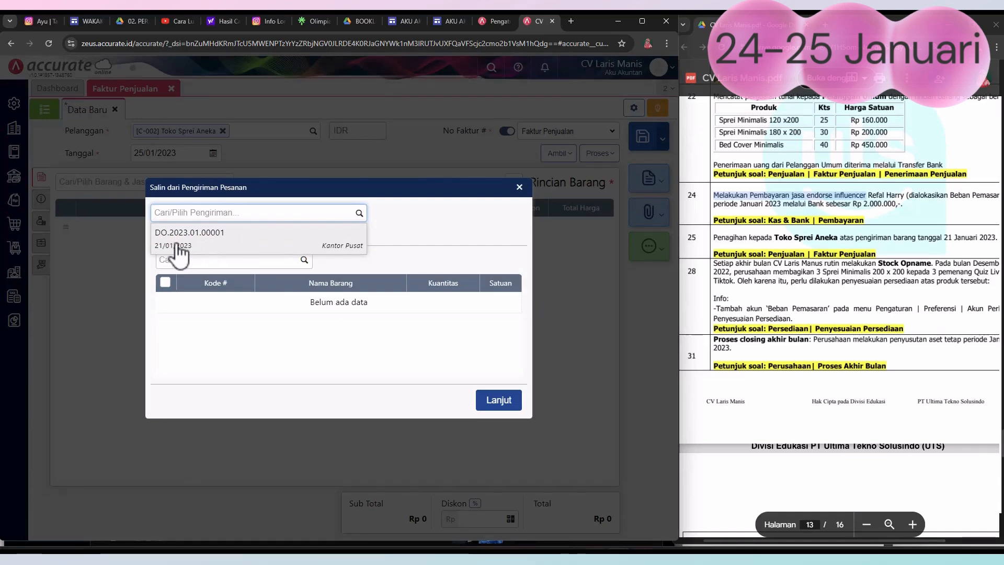
left_click(196, 241)
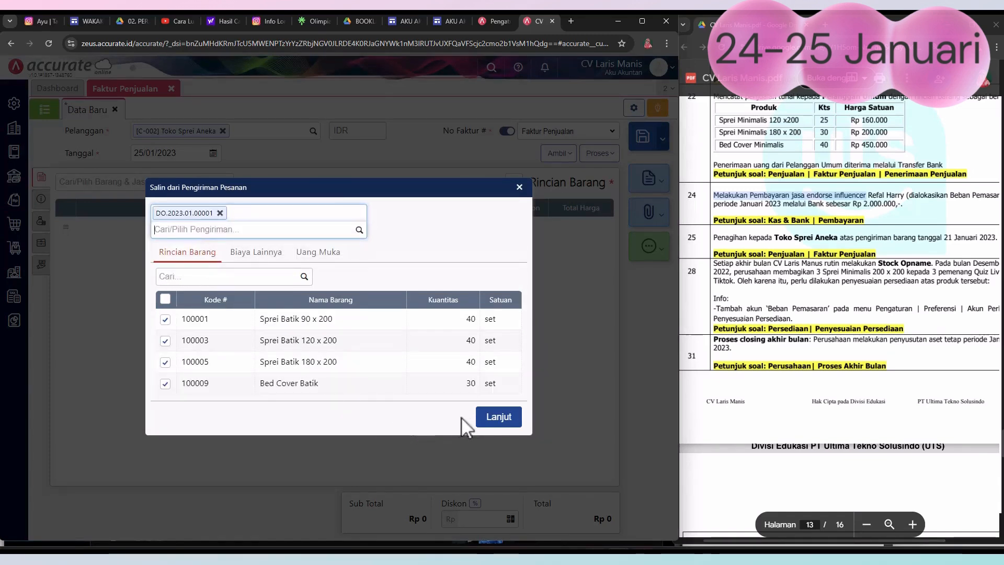
left_click(492, 417)
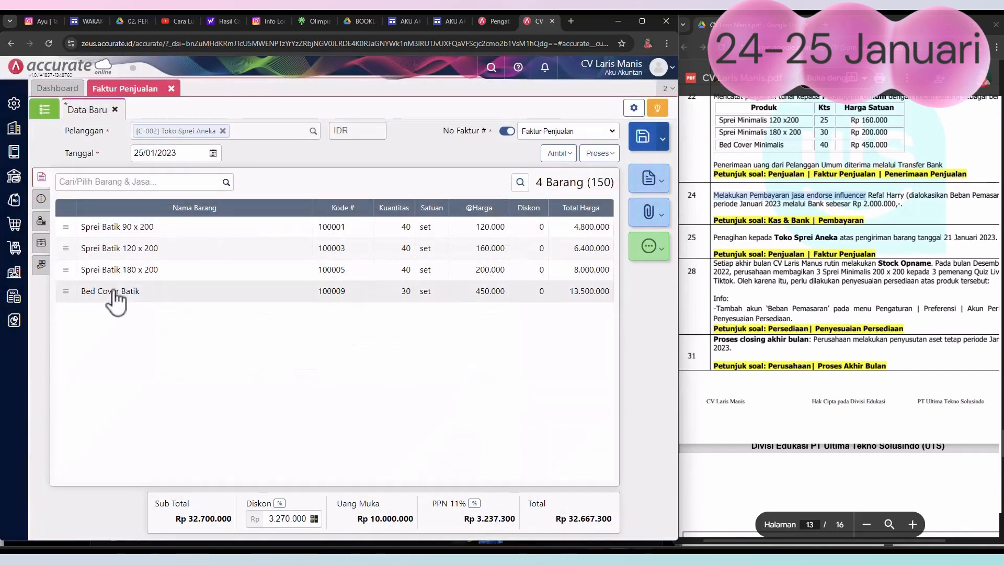
Step: Fill Alamat with "Toko Sprei Aneka" and replace Keterangan with "Penagihan kepada Toko Sprei Aneka atas pengiriman barang"
left_click(41, 199)
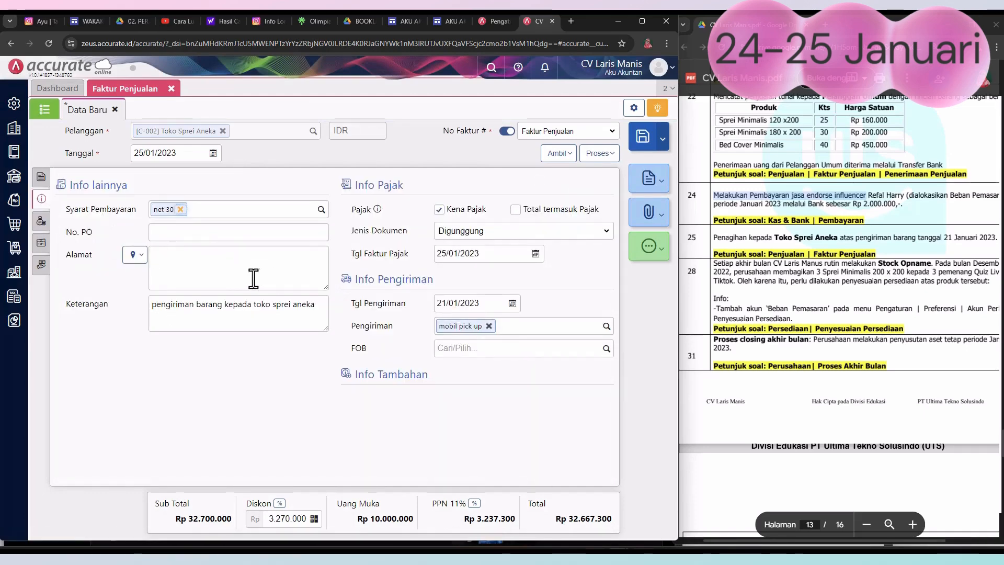
left_click(205, 267)
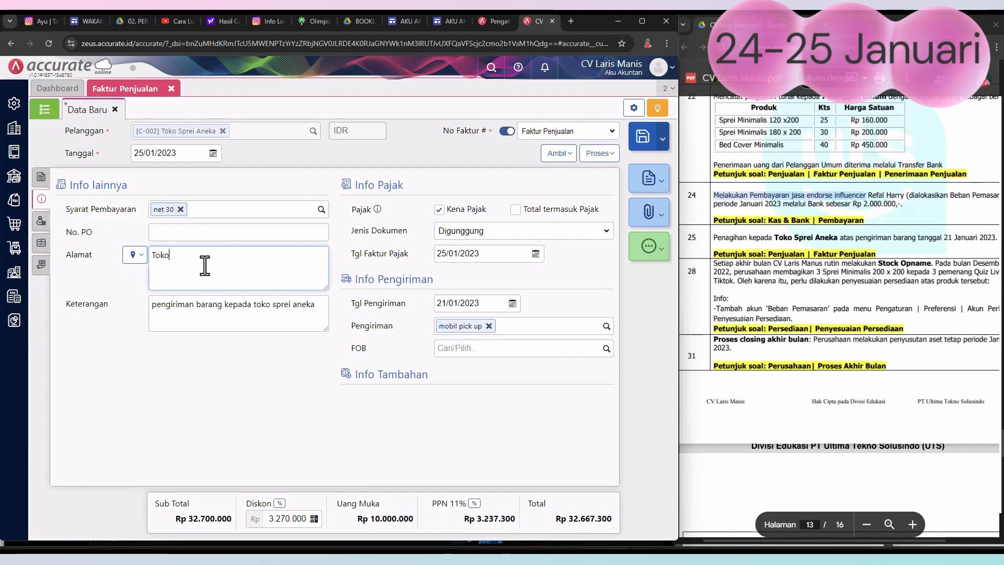
type("Toko Sprei Aneka")
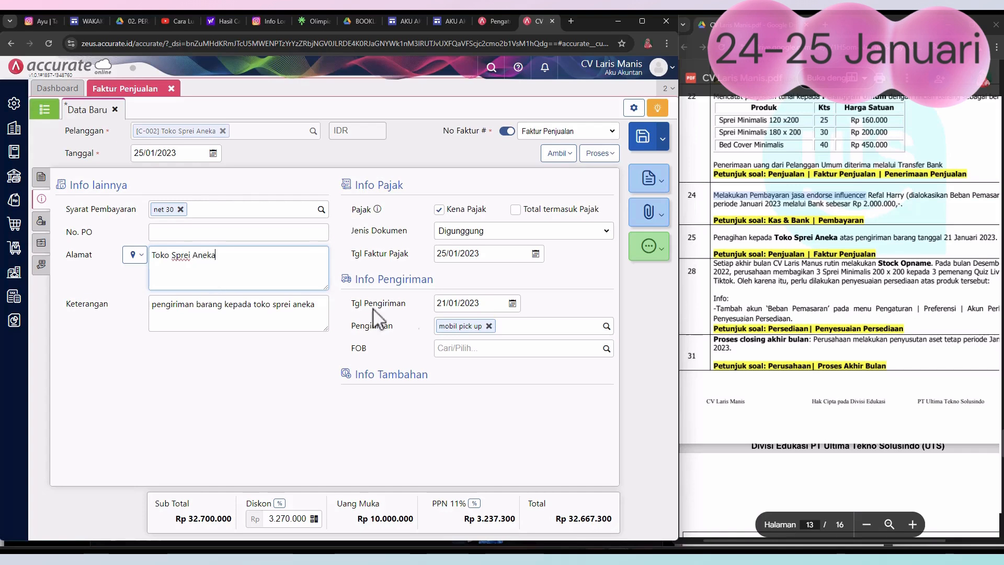
left_click_drag(712, 241, 916, 239)
key("ctrl+c")
left_click_drag(315, 305, 84, 317)
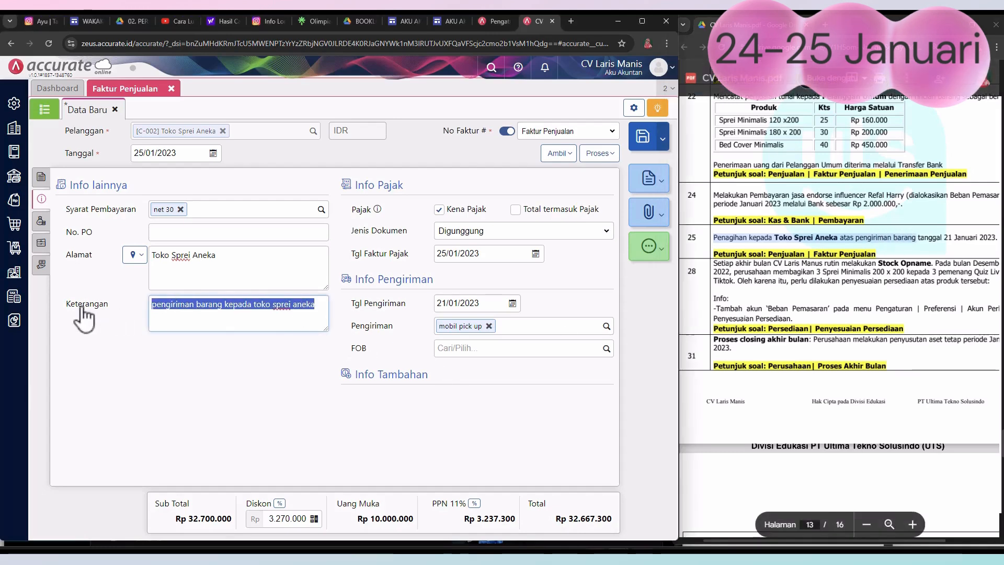
key("ctrl+v")
left_click(176, 401)
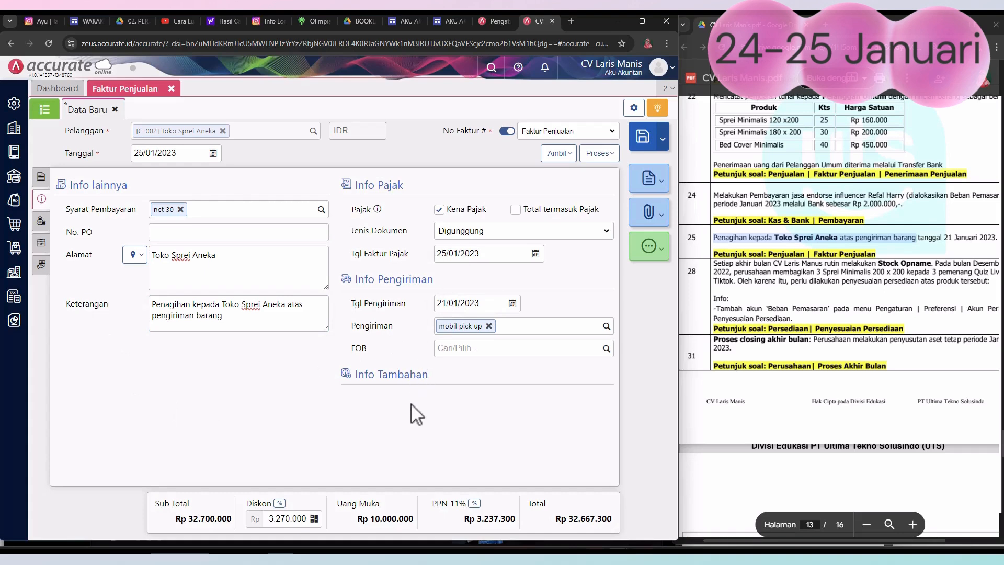
Step: Review the invoice's Biaya Lainnya and Uang Muka details, and save and close Faktur Penjualan
left_click(41, 222)
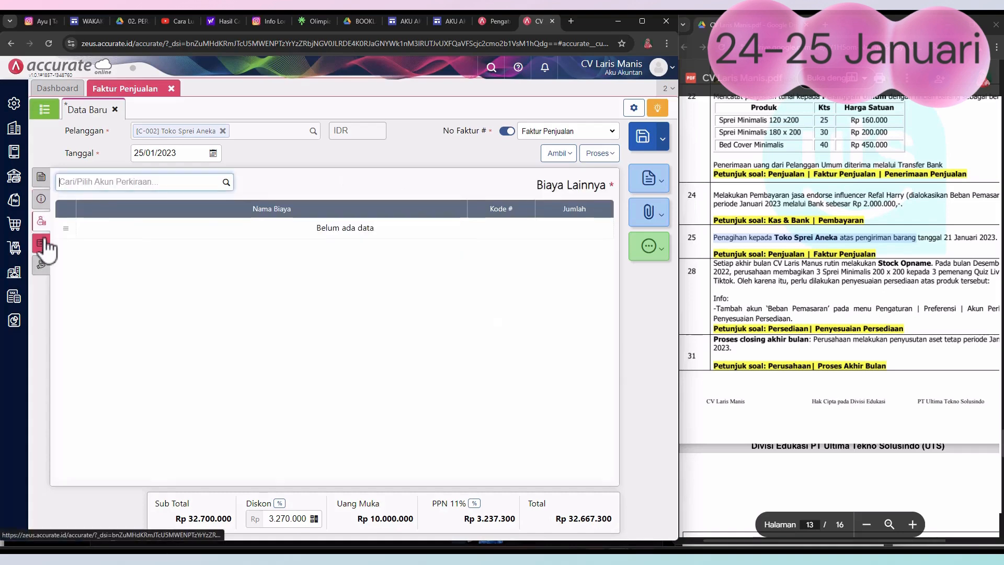
left_click(42, 242)
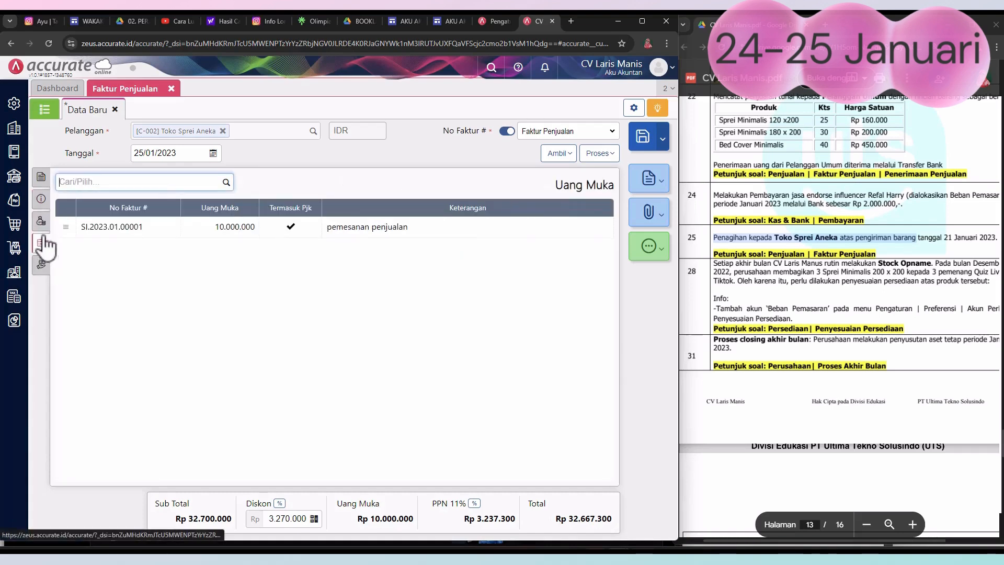
left_click(42, 200)
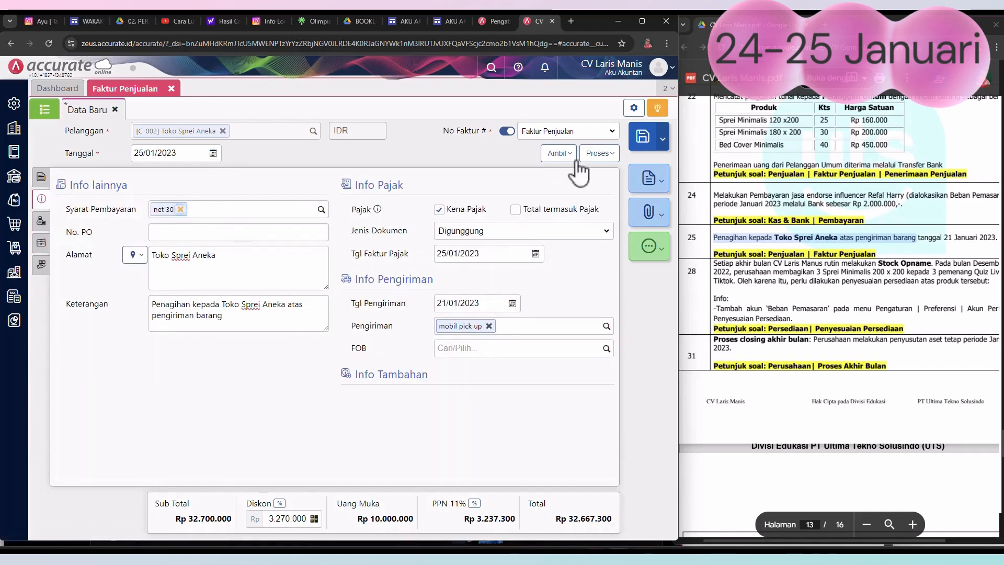
left_click(643, 148)
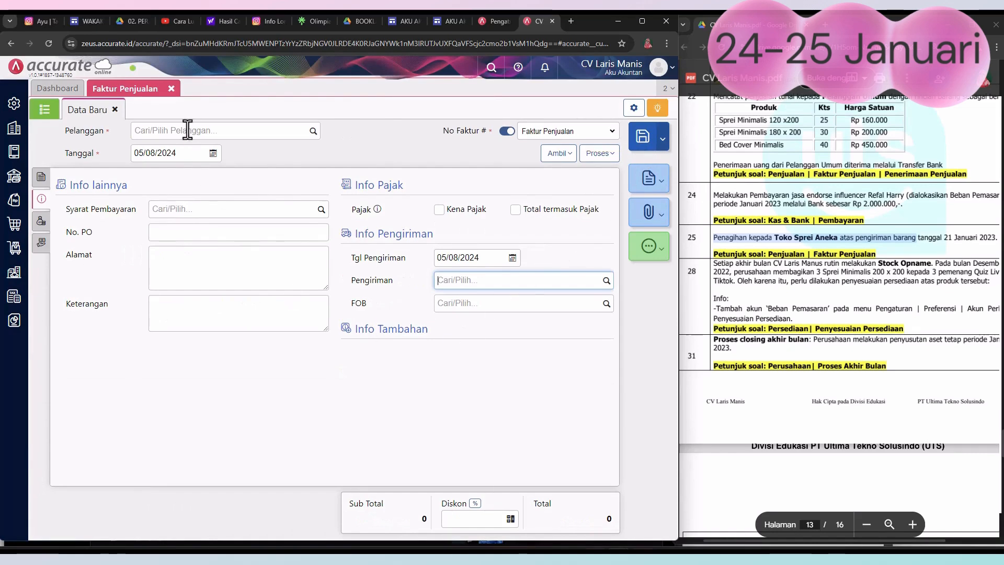
left_click(171, 89)
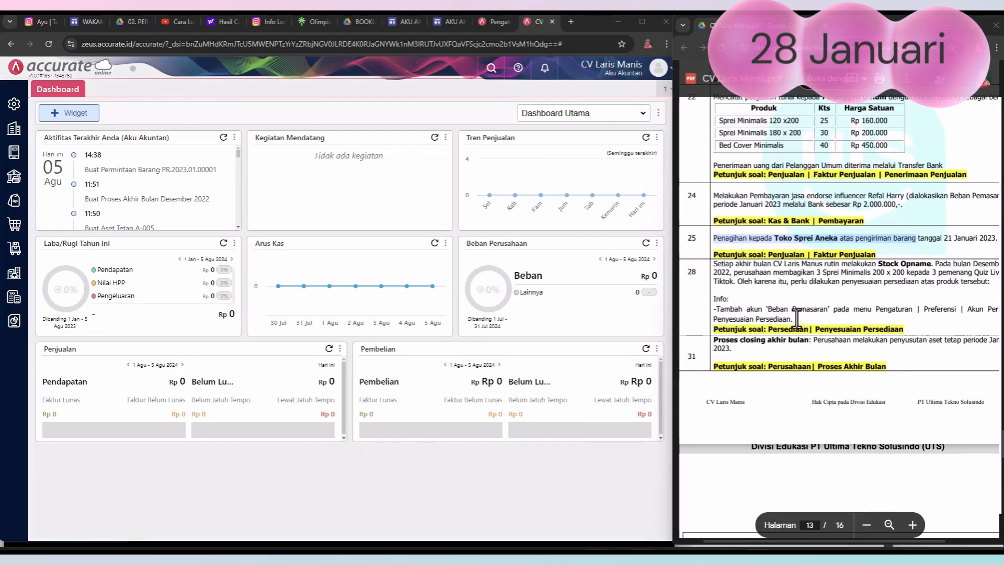
Step: Add the Beban Pemasaran account (6105) to Akun Penyesuaian in the Persediaan default account preferences and save them
left_click(14, 108)
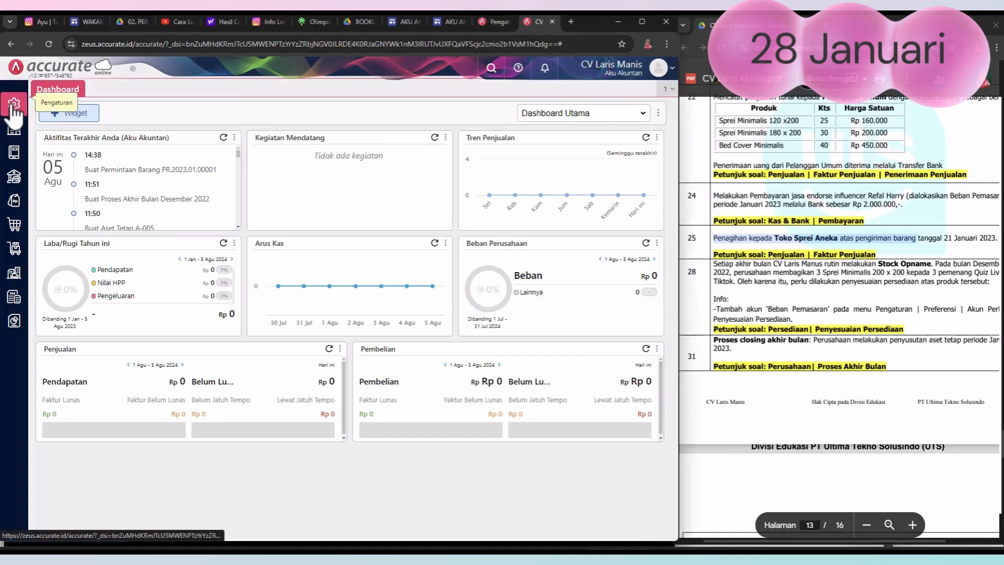
left_click(14, 107)
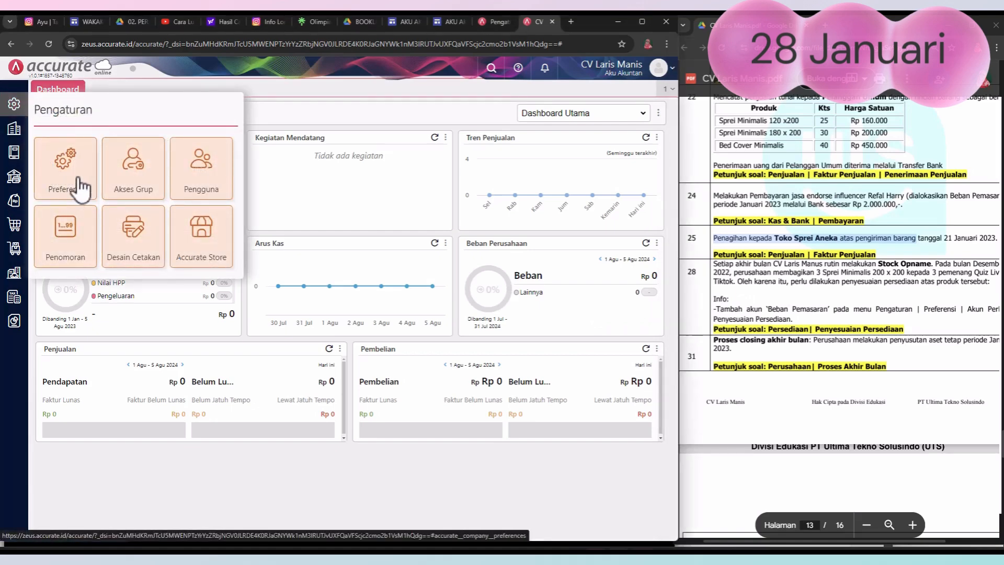
left_click(65, 178)
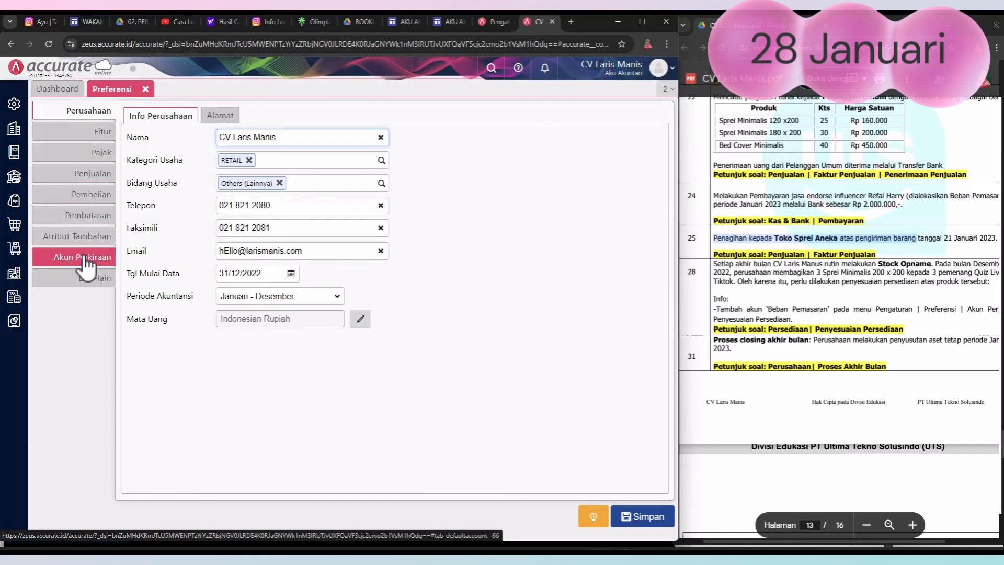
left_click(86, 264)
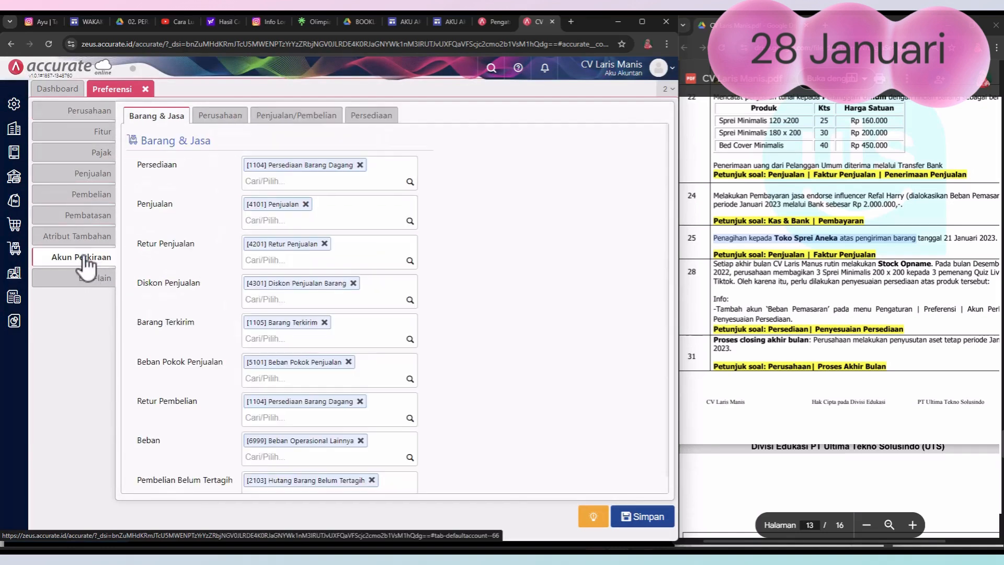
left_click(374, 118)
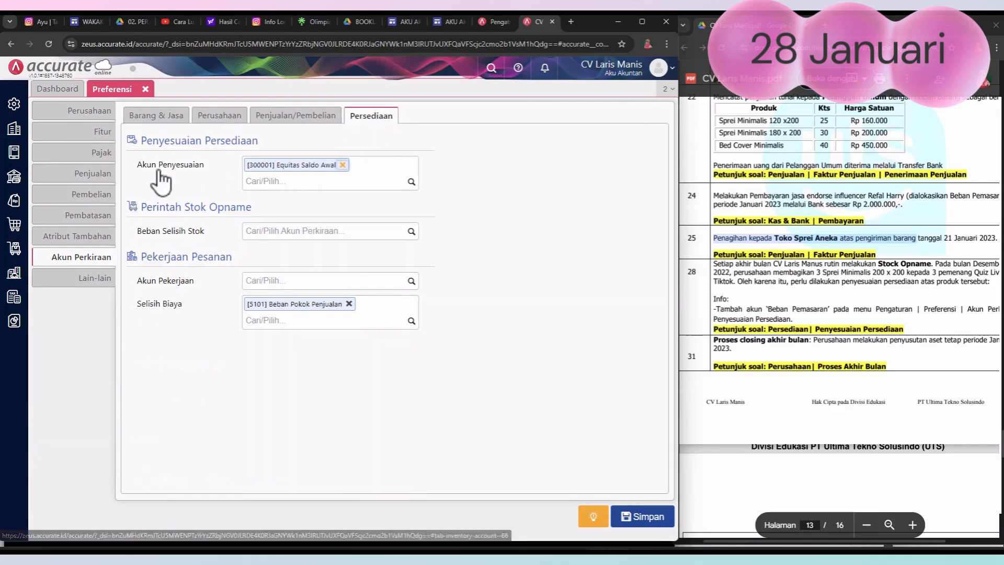
left_click(287, 183)
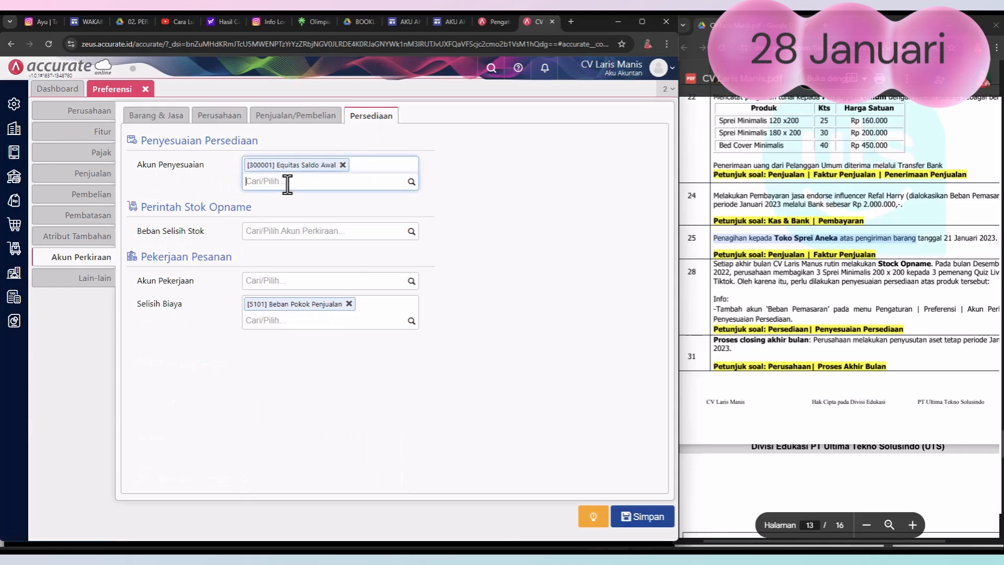
type("pemasa")
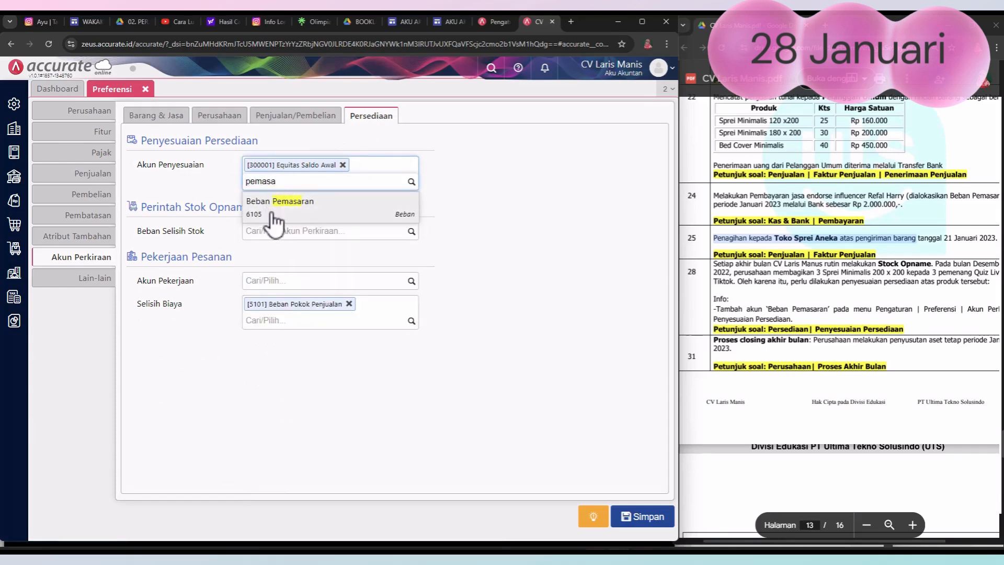
left_click(272, 205)
left_click(513, 291)
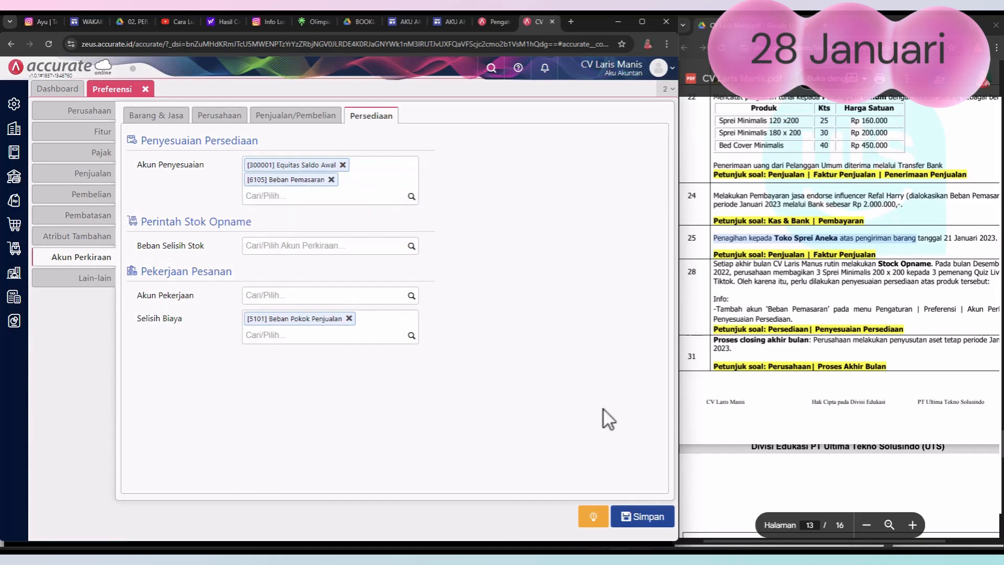
left_click(647, 520)
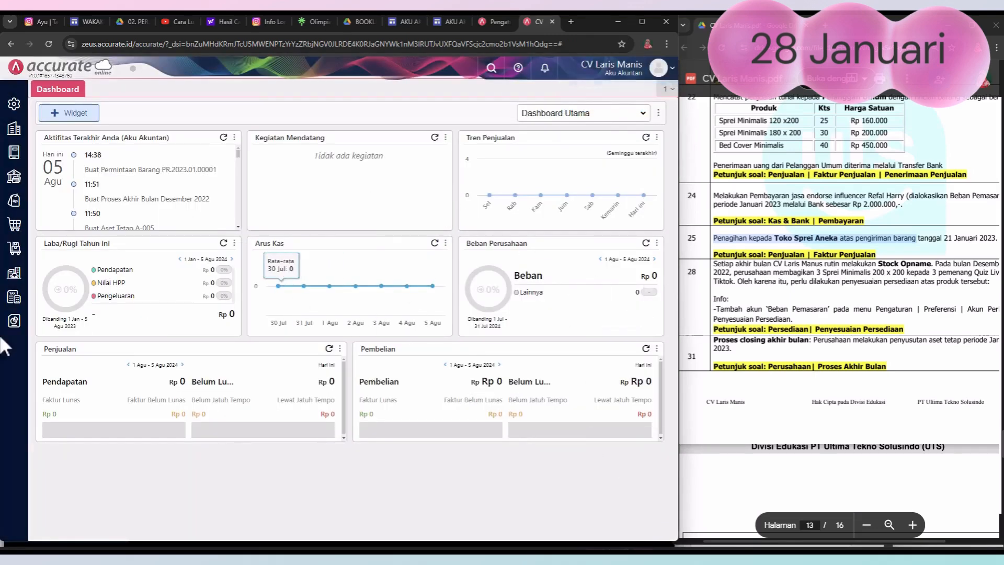
Step: Start a new Penyesuaian Persediaan and set its Tanggal to 28/01/2023
left_click(15, 249)
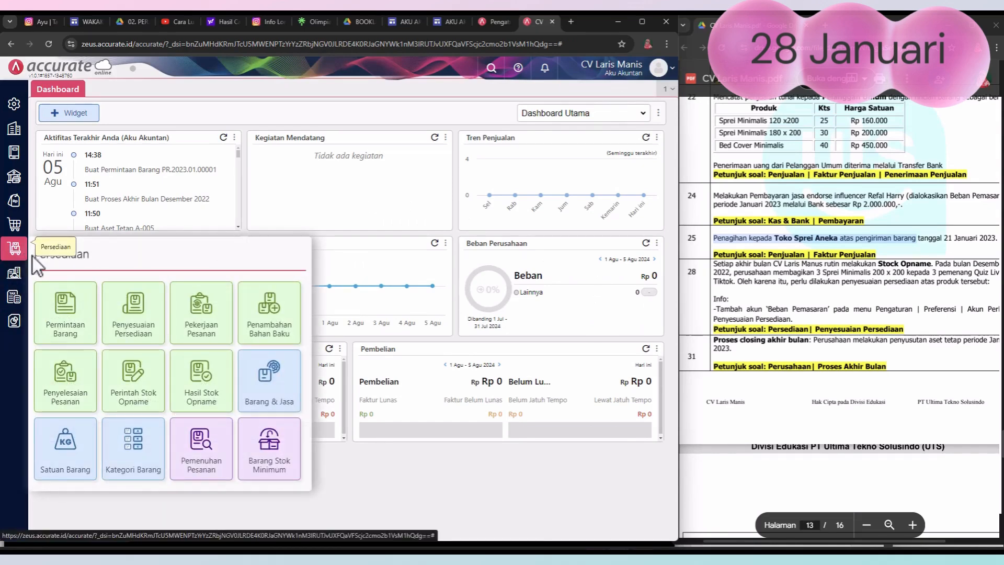
left_click(151, 329)
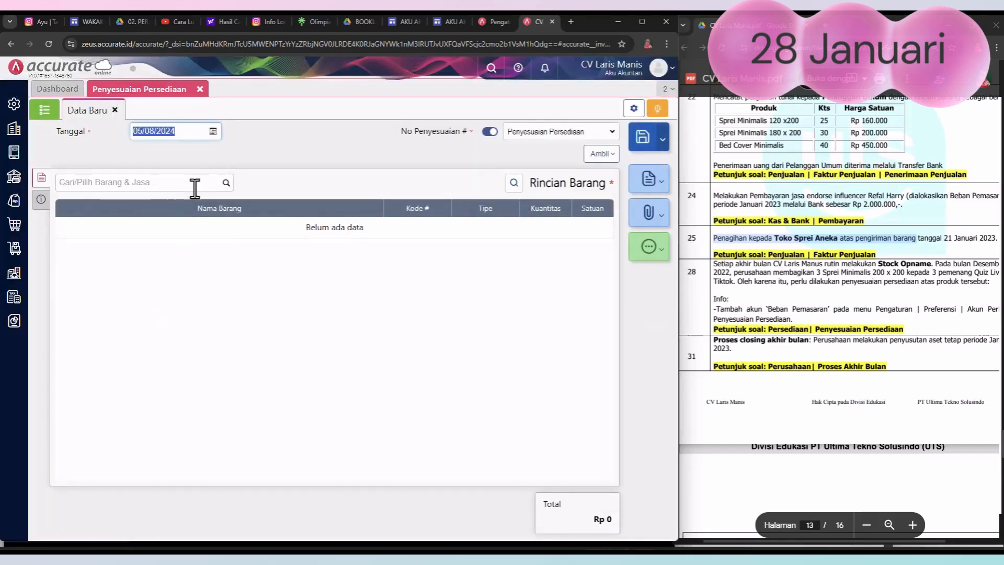
left_click(213, 131)
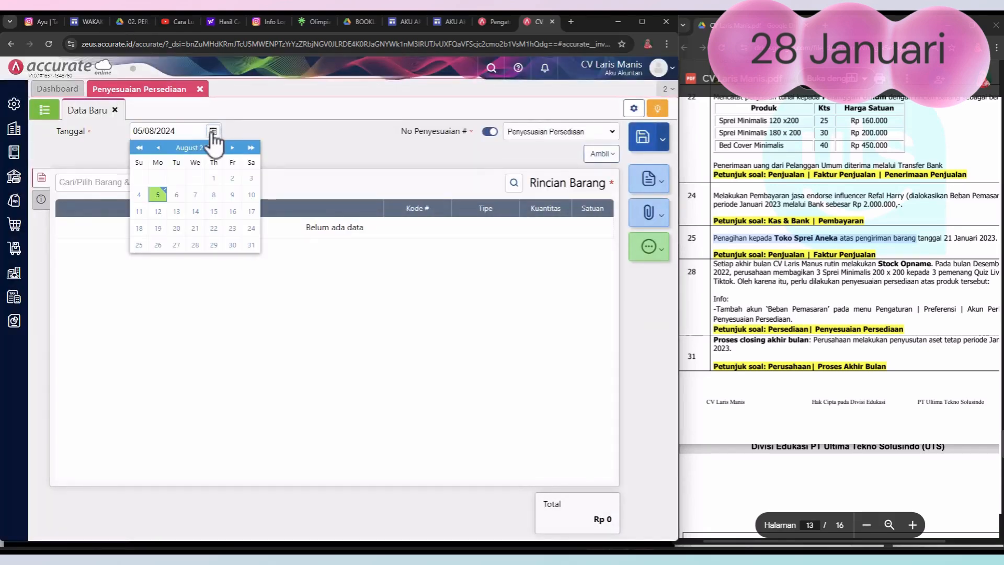
left_click(139, 148)
left_click(158, 148)
left_click(158, 148)
left_click(158, 148)
left_click(158, 148)
left_click(159, 148)
left_click(159, 148)
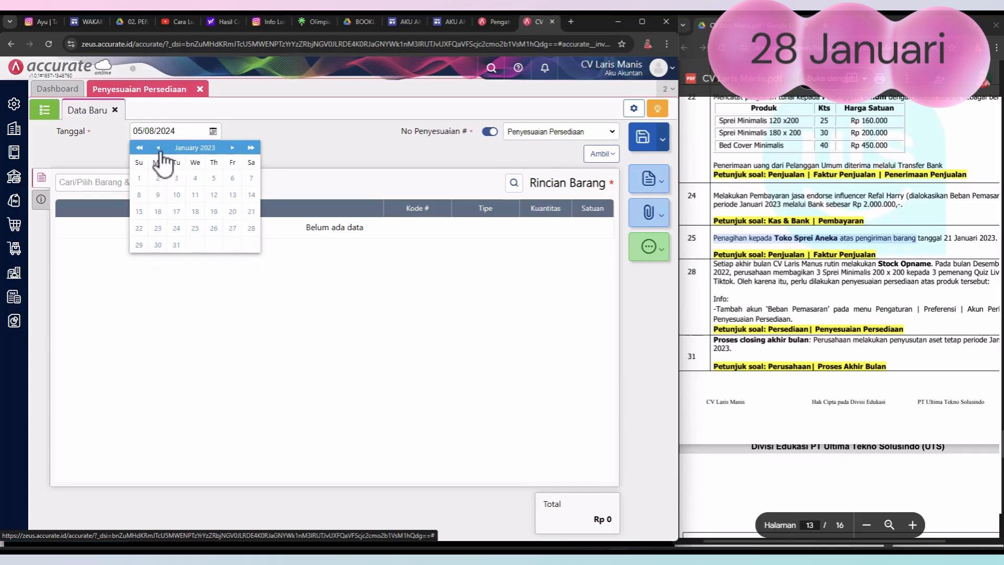
left_click(251, 229)
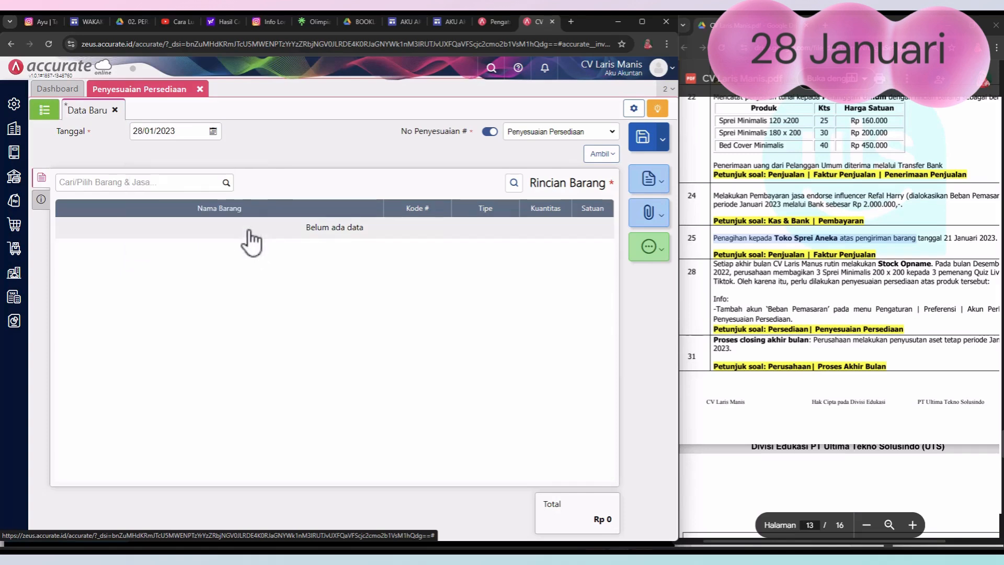
Step: Add Sprei Minimalis 200 x 200 to the stock adjustment as a Pengurangan with Kuantitas 3 set
left_click(226, 182)
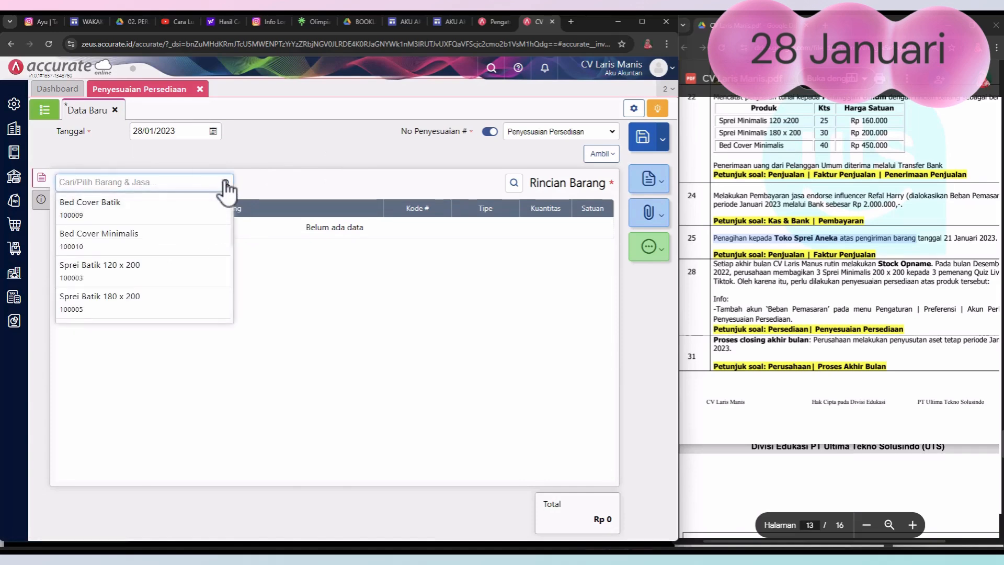
type("s")
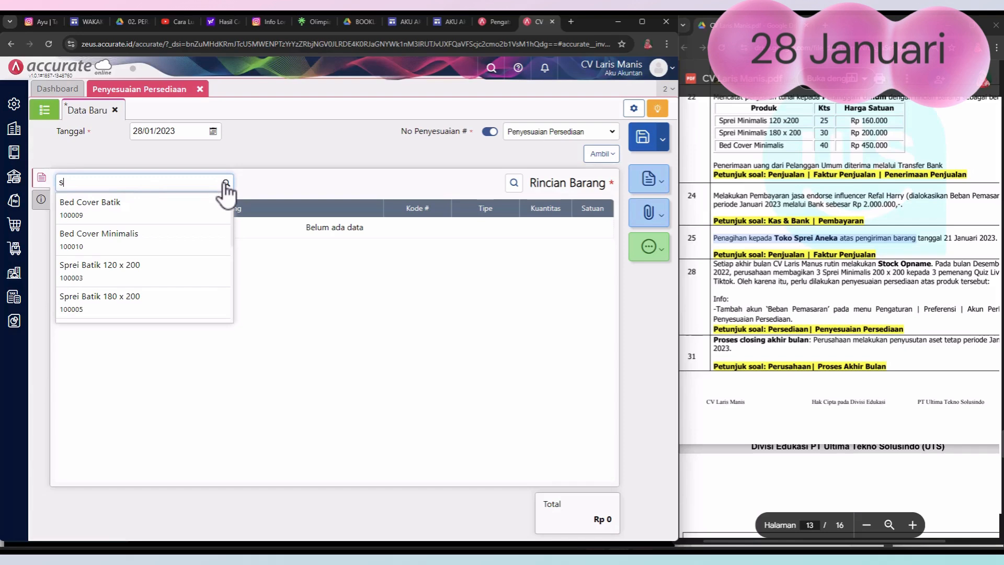
type("prei min")
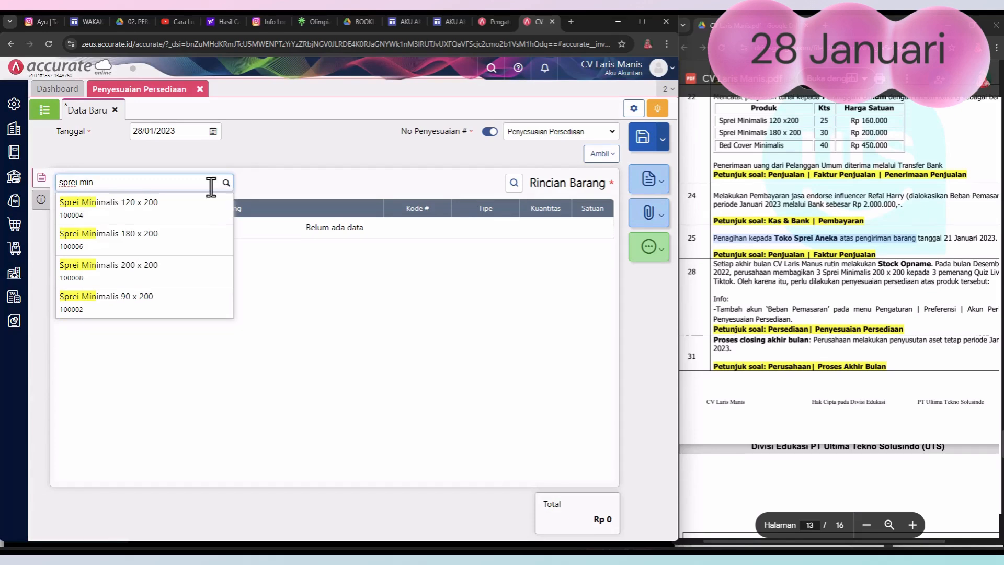
left_click(137, 270)
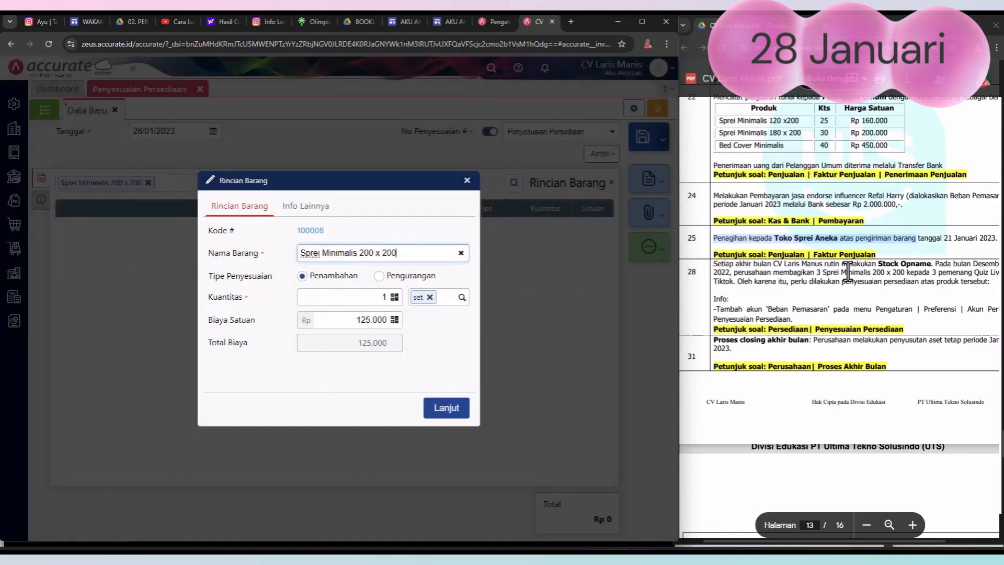
left_click(378, 276)
left_click(386, 297)
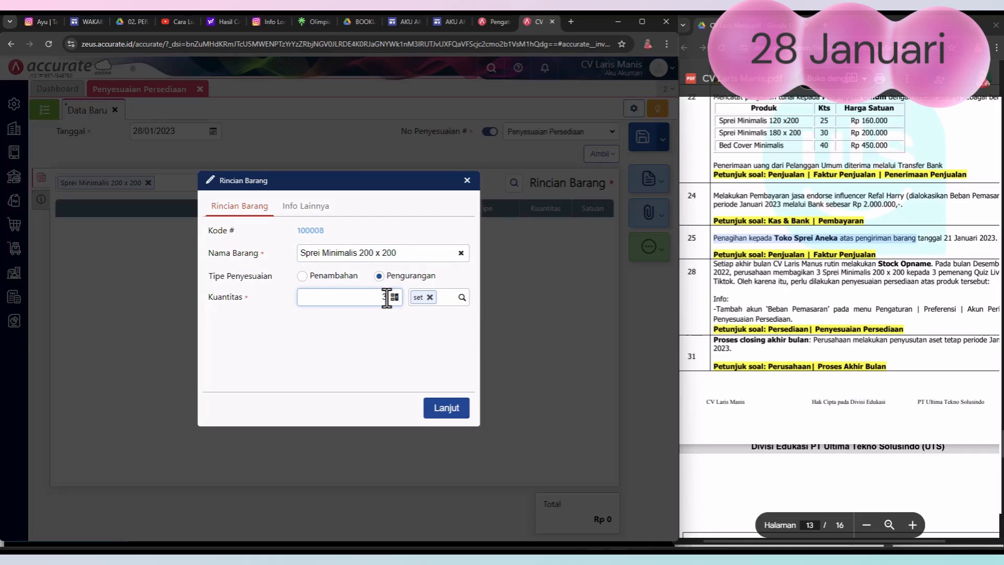
left_click(453, 416)
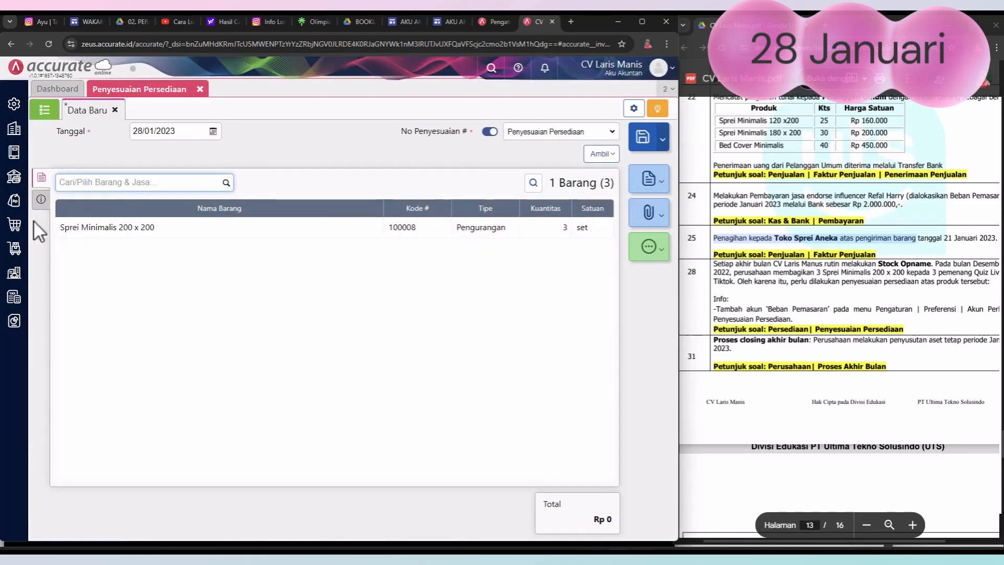
Step: Replace the stock adjustment's Akun Penyesuaian with Beban Pemasaran (6105)
left_click(40, 201)
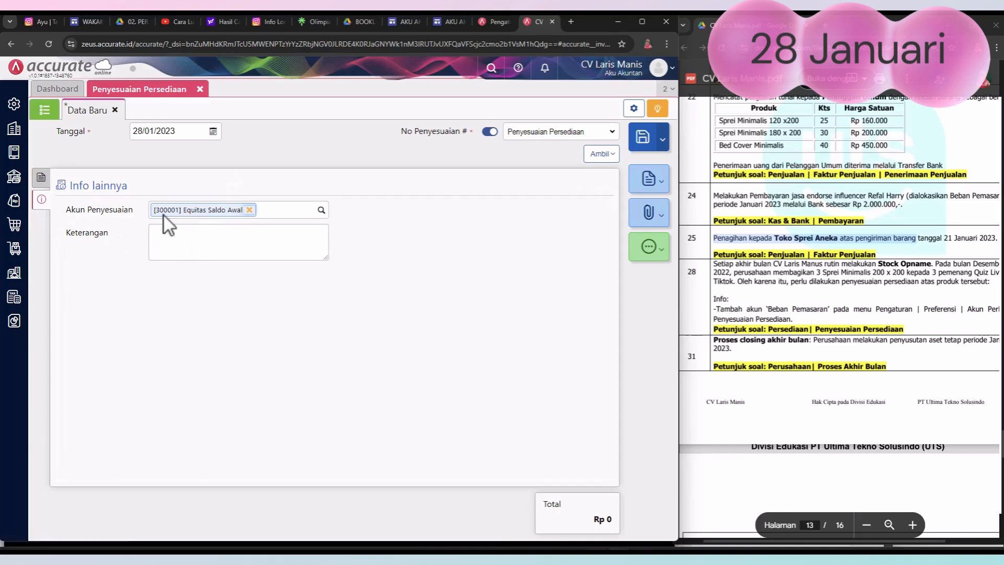
left_click(250, 210)
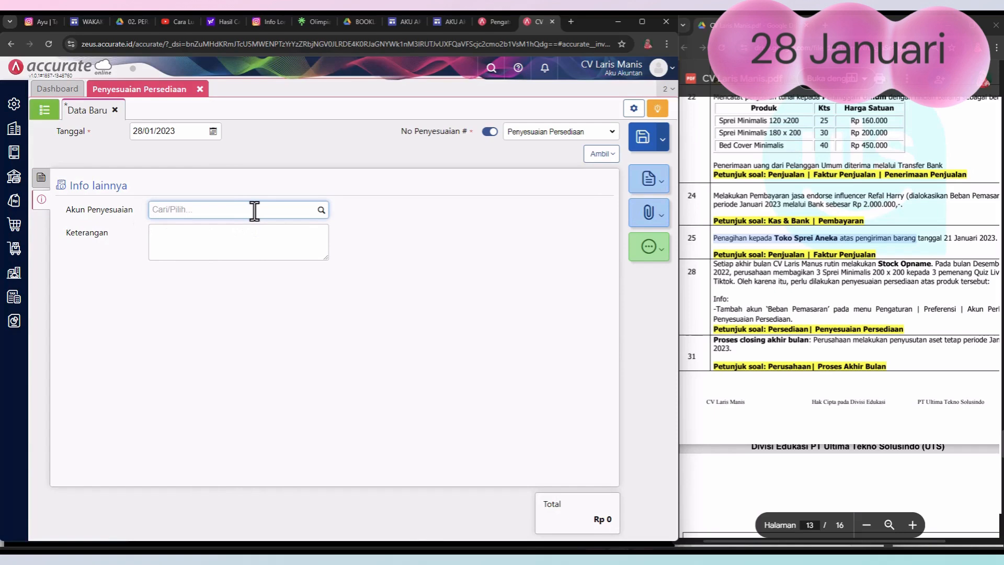
left_click(321, 210)
left_click(256, 267)
Step: Fill the adjustment's Keterangan with "perusahaan membagikan 3 Sprei Minimalis 200 x 200 kepada 3 pemenang Quiz Live Tiktok." from the PDF and save the adjustment
left_click(176, 244)
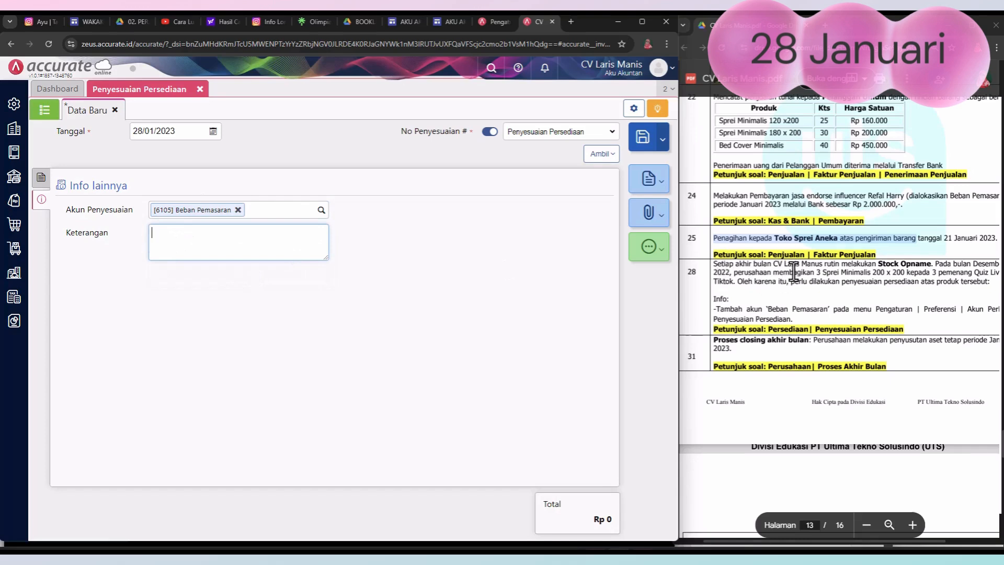
left_click_drag(734, 273, 734, 284)
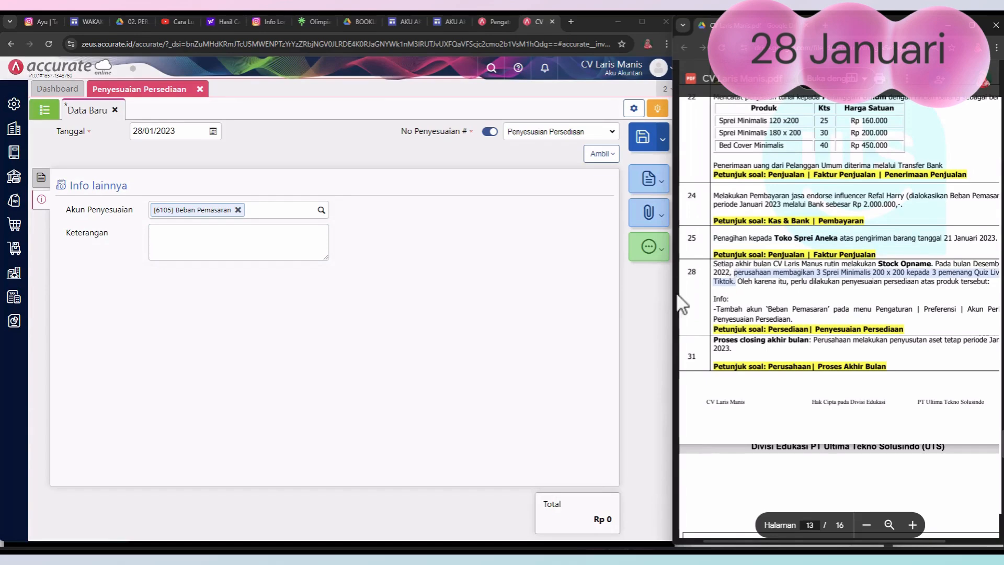
left_click(216, 244)
type("perusahaan membagikan 3 Sprei Minimalis 200 x 200 kepada 3 pemenang Quiz Live Tiktok.")
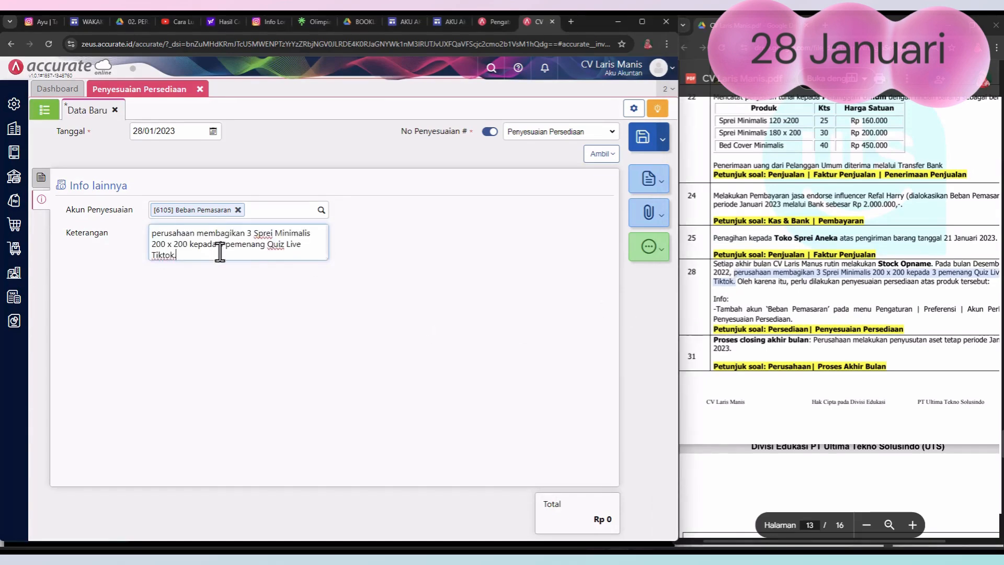
left_click(236, 278)
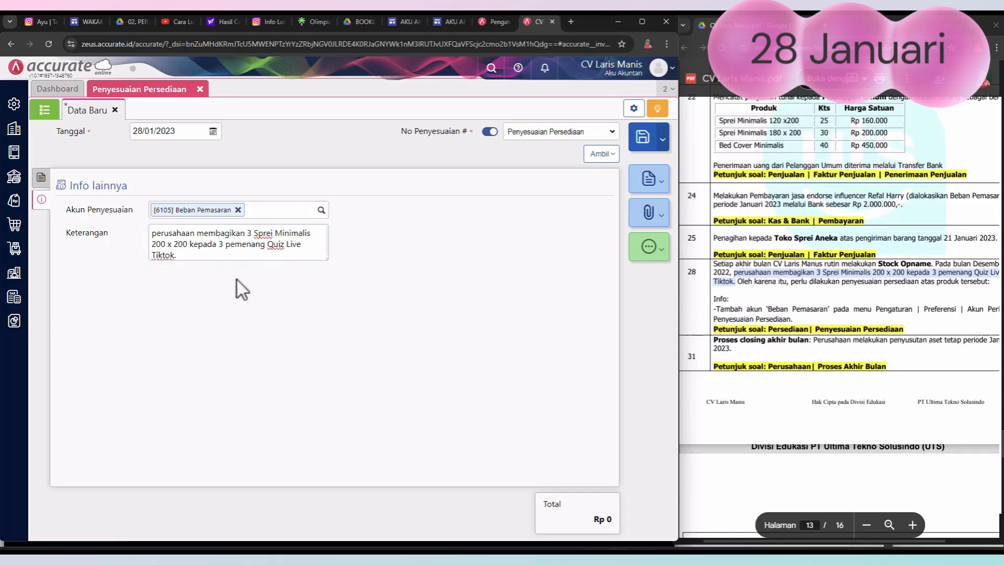
left_click(40, 179)
left_click(333, 382)
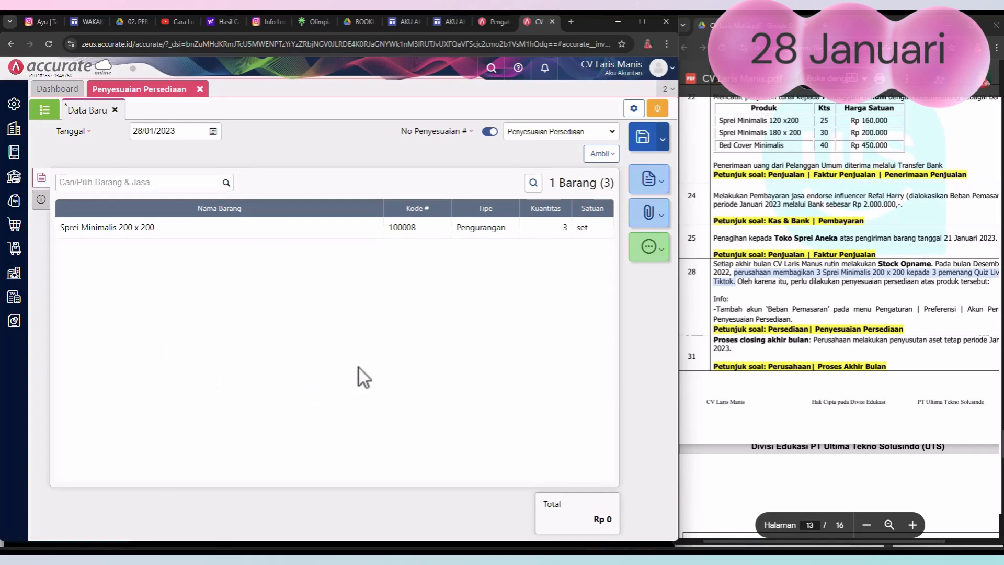
left_click(647, 139)
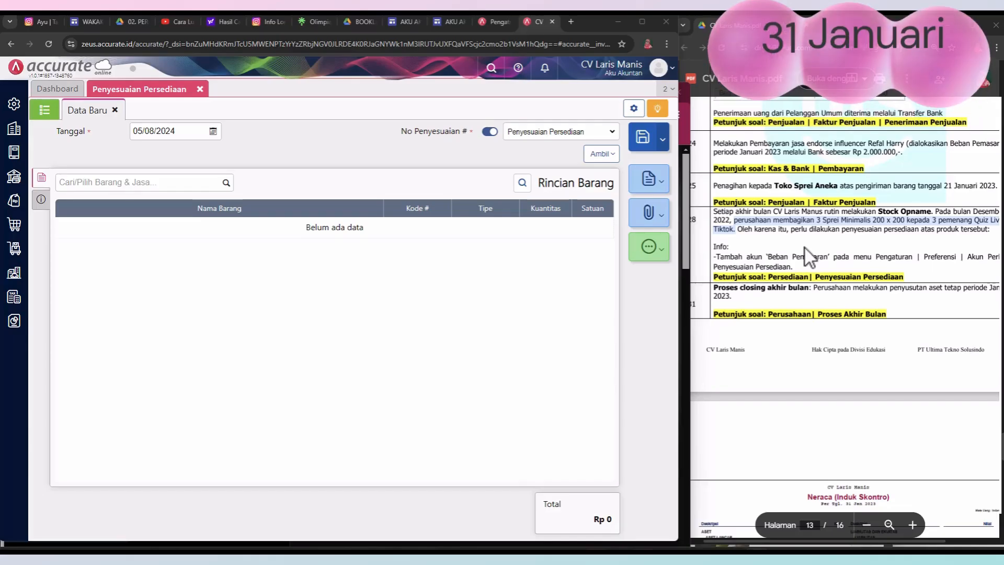
Step: Create and save a Proses Akhir Bulan entry with Bulan Januari and Tahun 2023
left_click(804, 246)
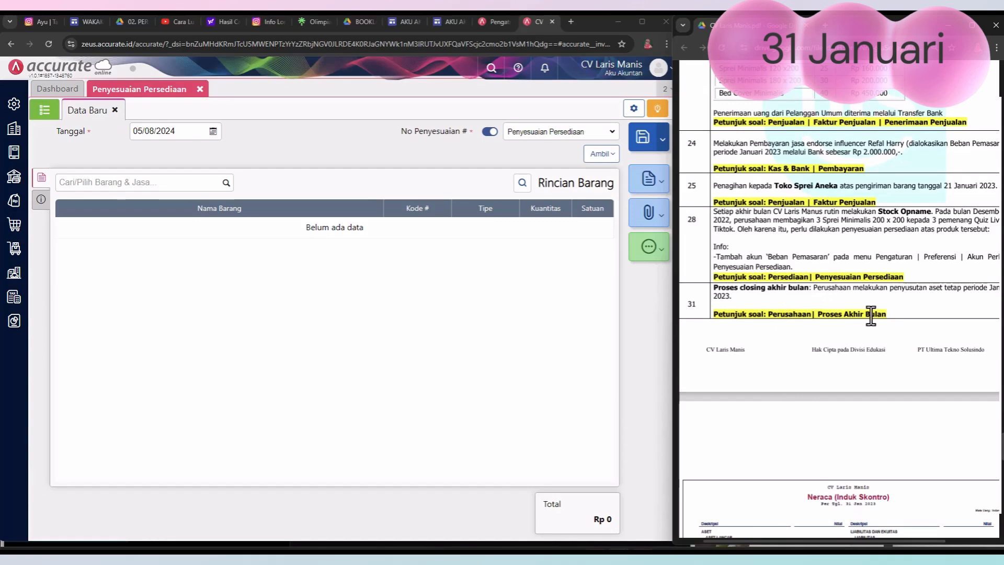
left_click(19, 135)
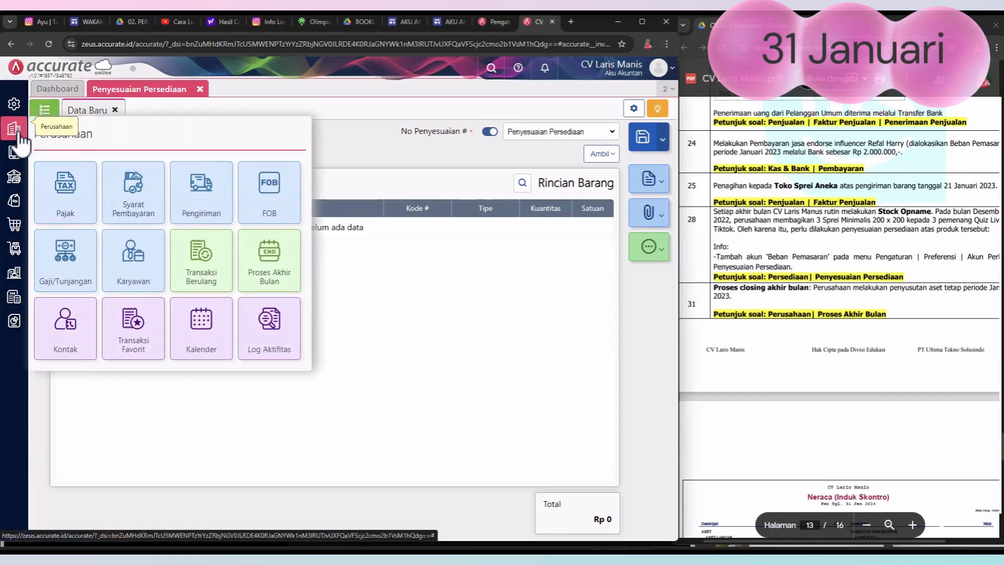
left_click(278, 264)
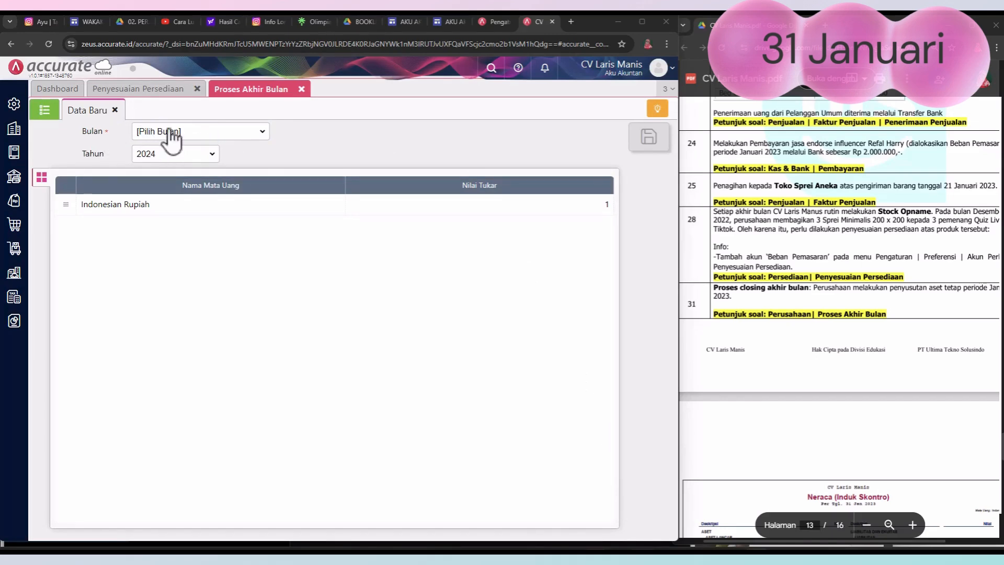
left_click(261, 132)
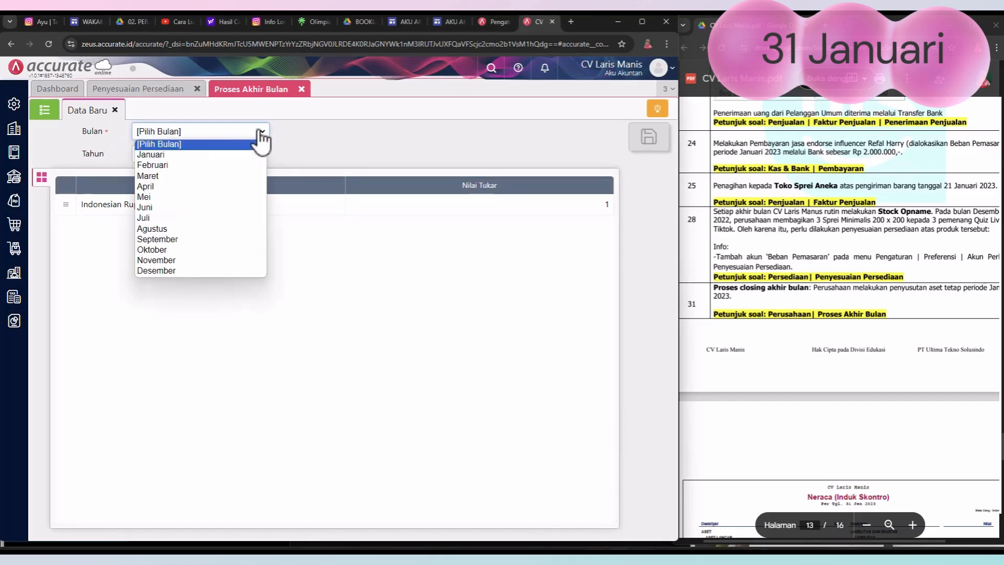
left_click(161, 155)
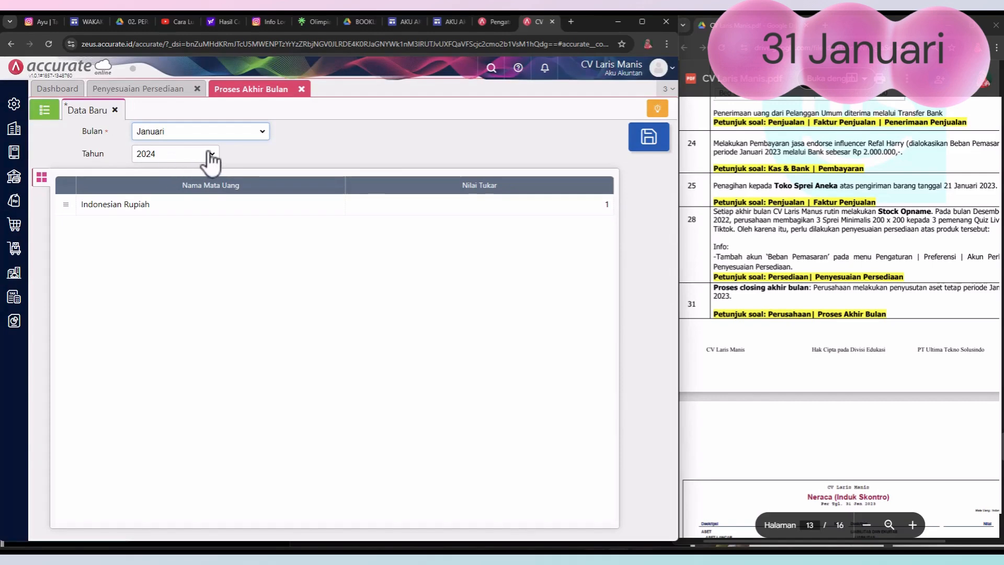
left_click(212, 155)
left_click(167, 230)
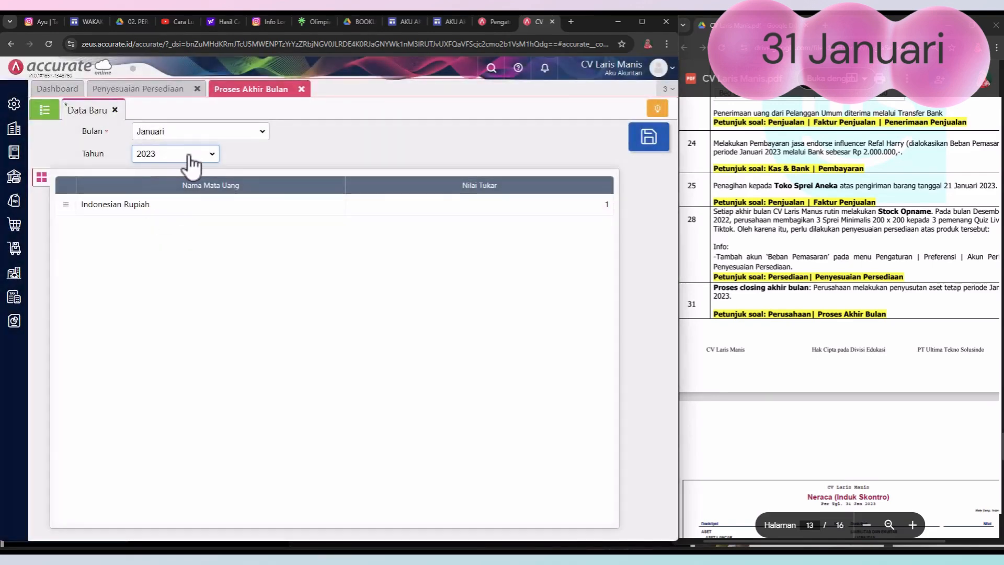
left_click(650, 148)
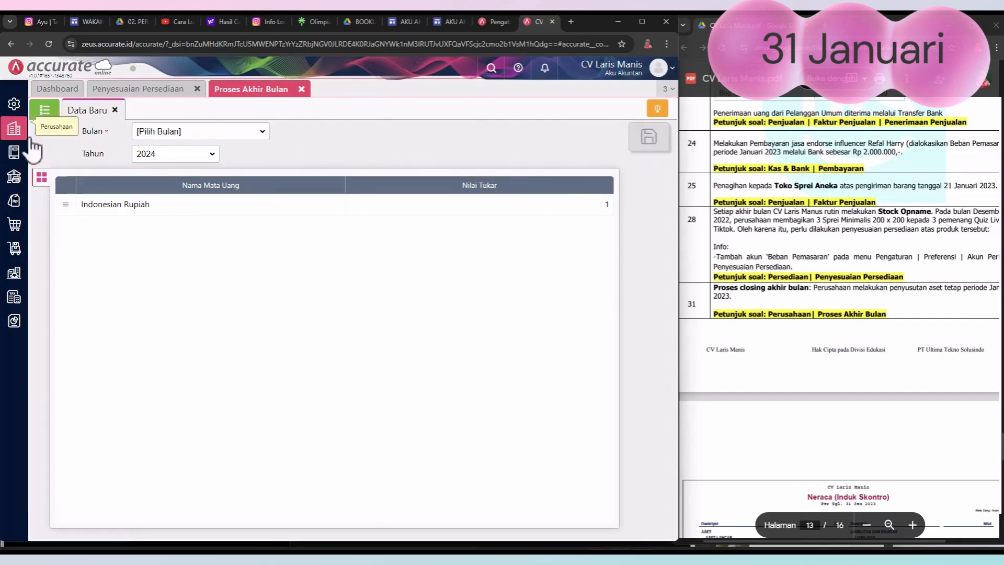
Step: Check the saved entries in the Proses Akhir Bulan list, then close the Proses Akhir Bulan and Penyesuaian Persediaan pages
left_click(43, 114)
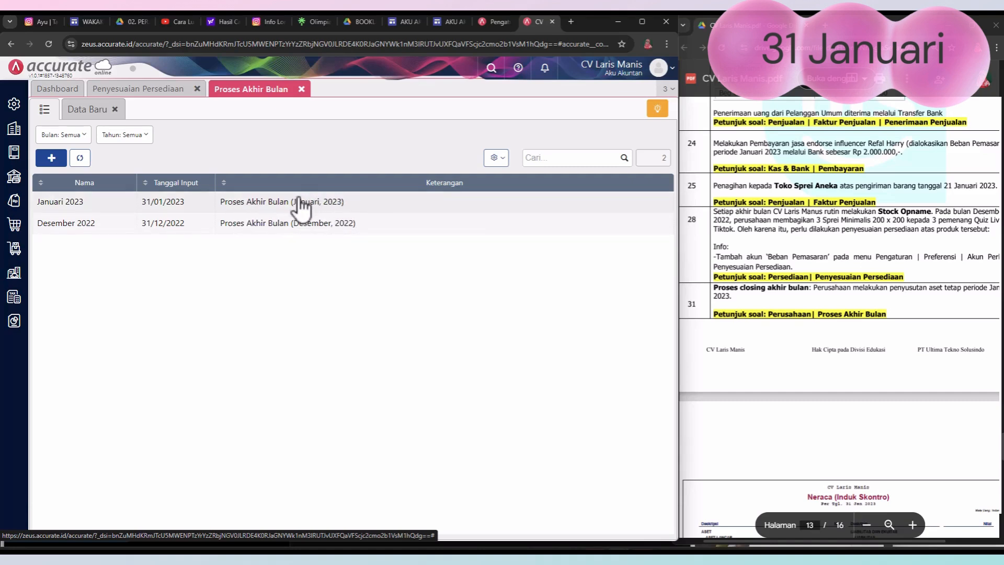
left_click(301, 89)
left_click(199, 90)
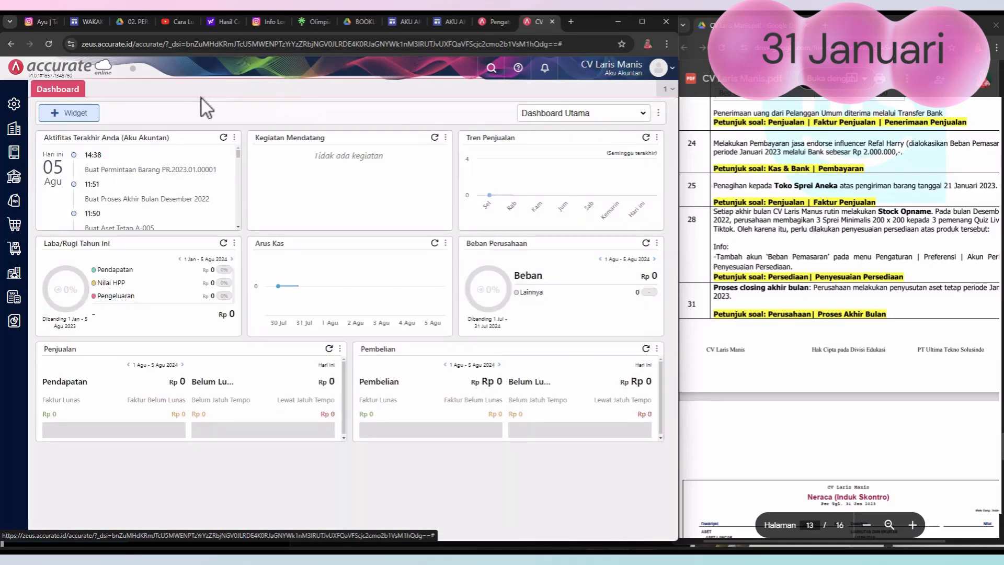
Step: Display the Neraca (Induk Skontro) financial report as of 31/01/2023 and compare it with the balance sheet in the assignment PDF
left_click(21, 324)
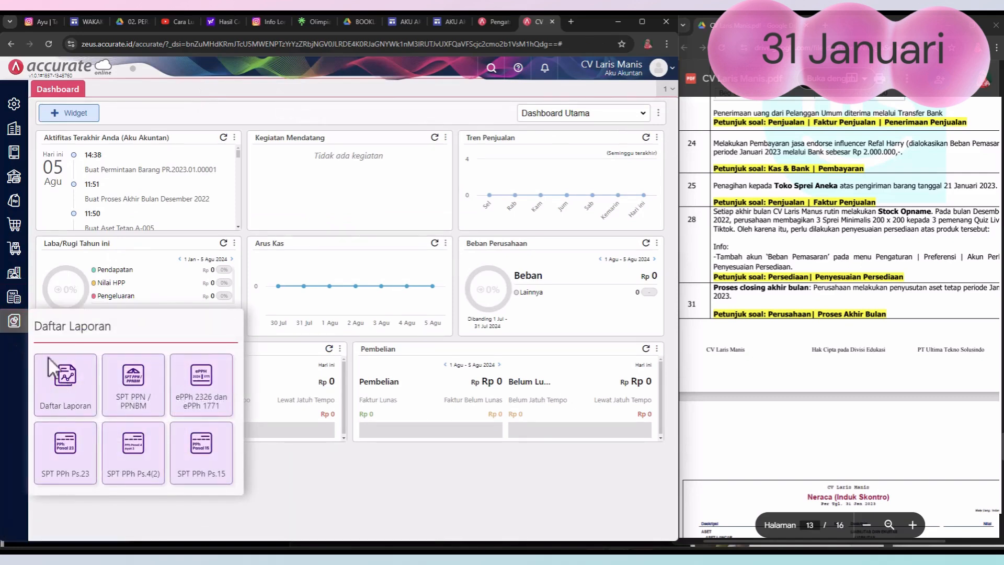
left_click(68, 404)
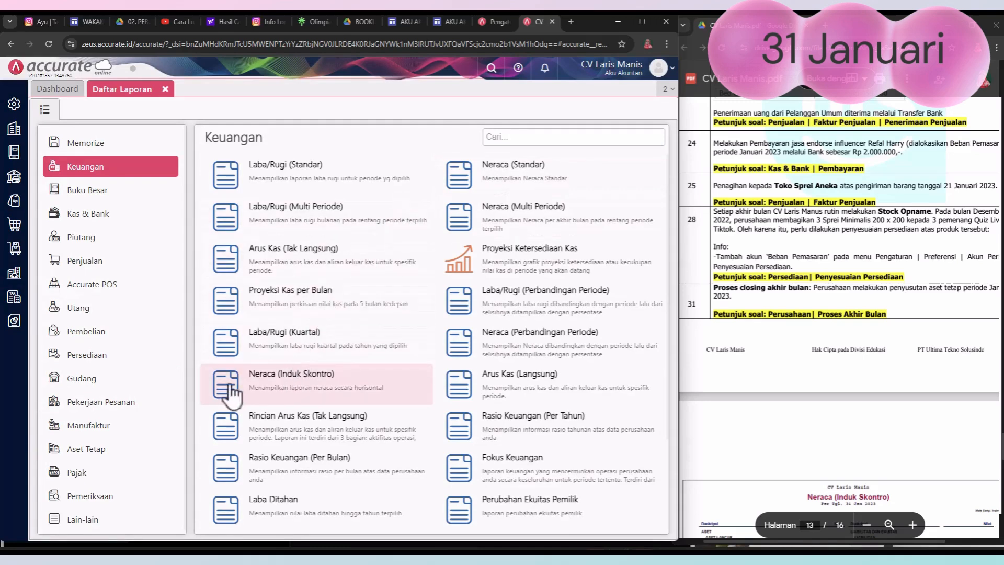
left_click(318, 389)
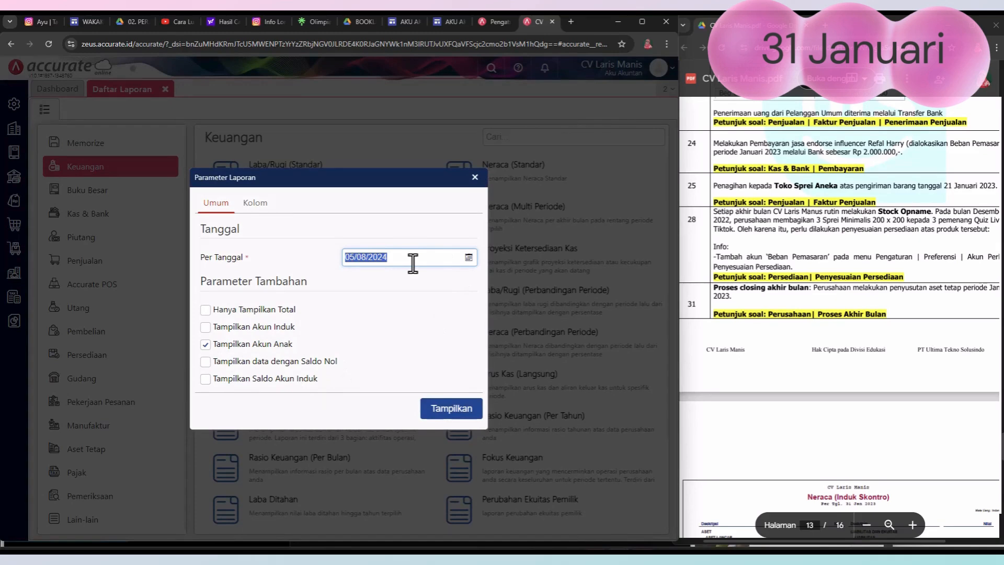
type("31/01/2023")
left_click(460, 418)
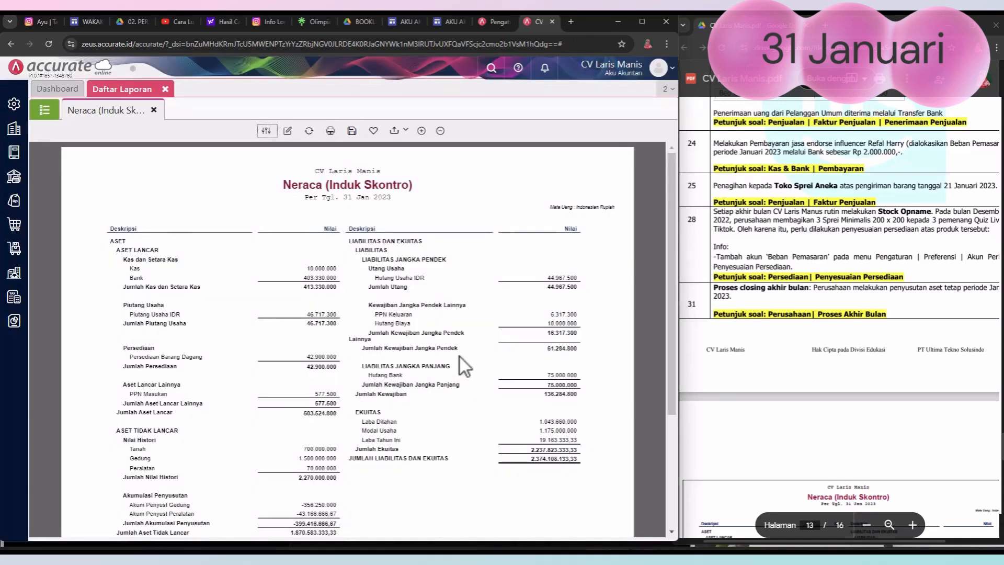
scroll(460, 356, "down", 3)
scroll(452, 351, "up", 5)
scroll(811, 238, "down", 6)
scroll(808, 238, "down", 2)
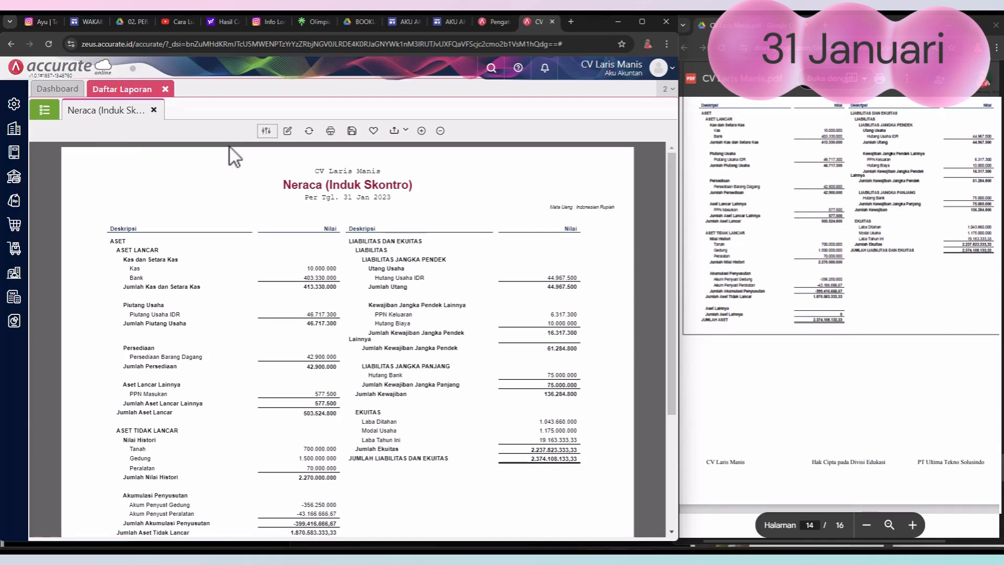
left_click(331, 132)
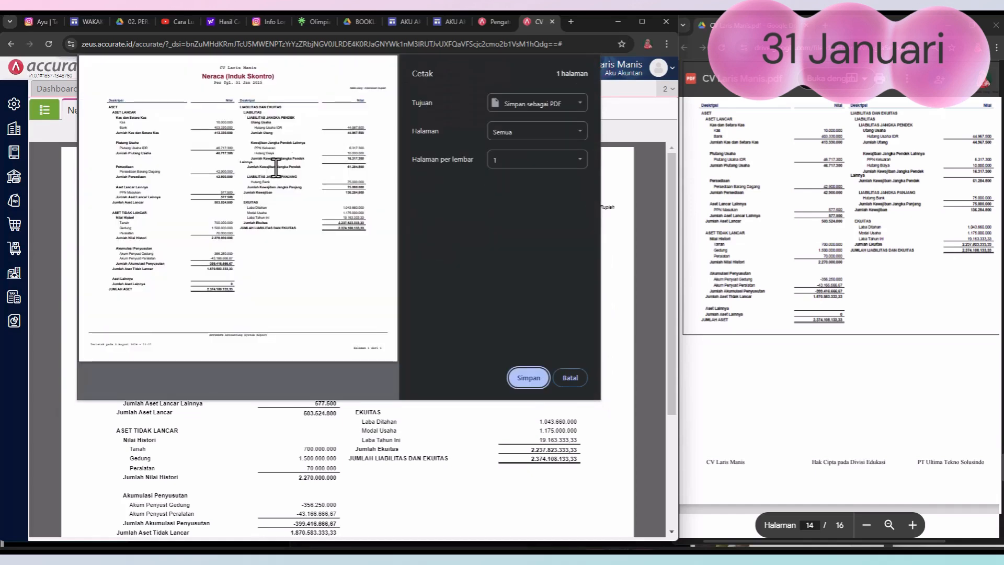
left_click(550, 105)
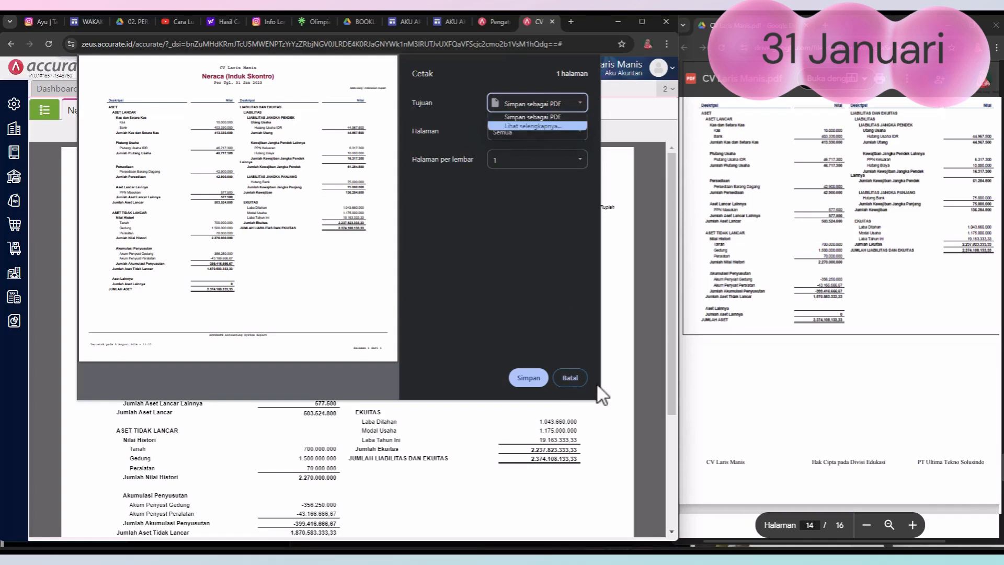
left_click(572, 381)
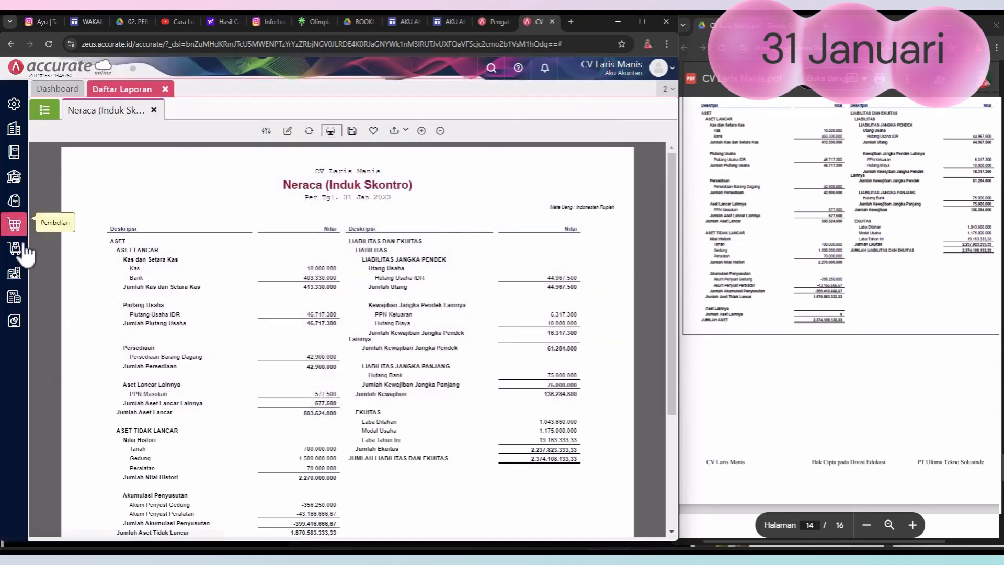
Step: Replace the open balance sheet with the Laba/Rugi (Standar) report for 01/01/2023 to 31/01/2023 and compare it with the PDF's income statement
left_click(15, 321)
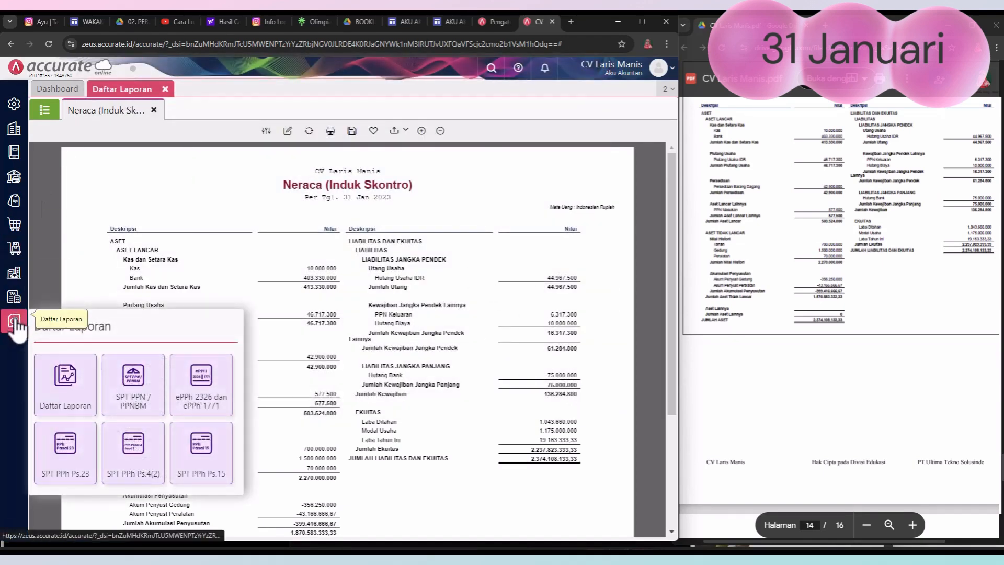
left_click(71, 402)
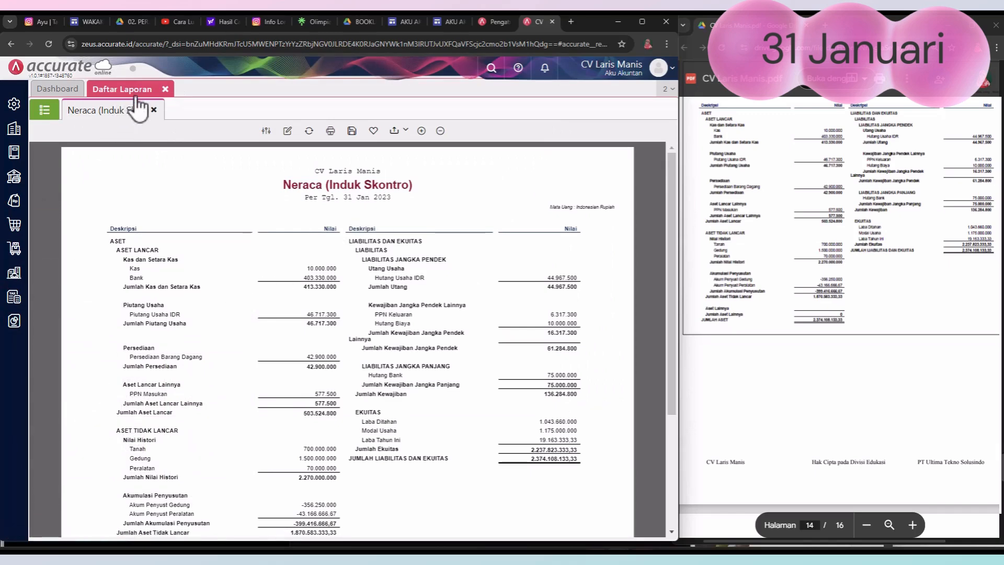
left_click(153, 110)
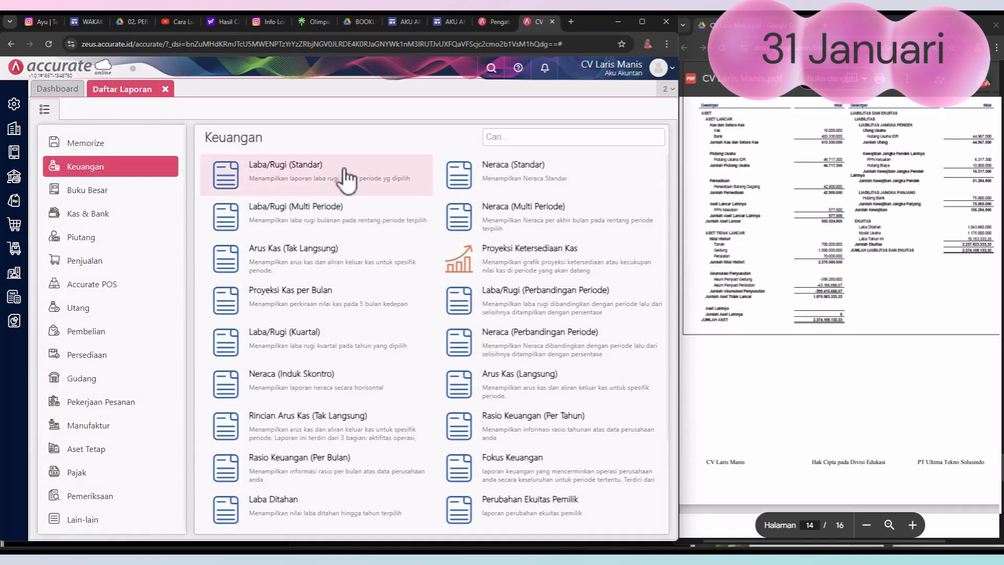
left_click(269, 181)
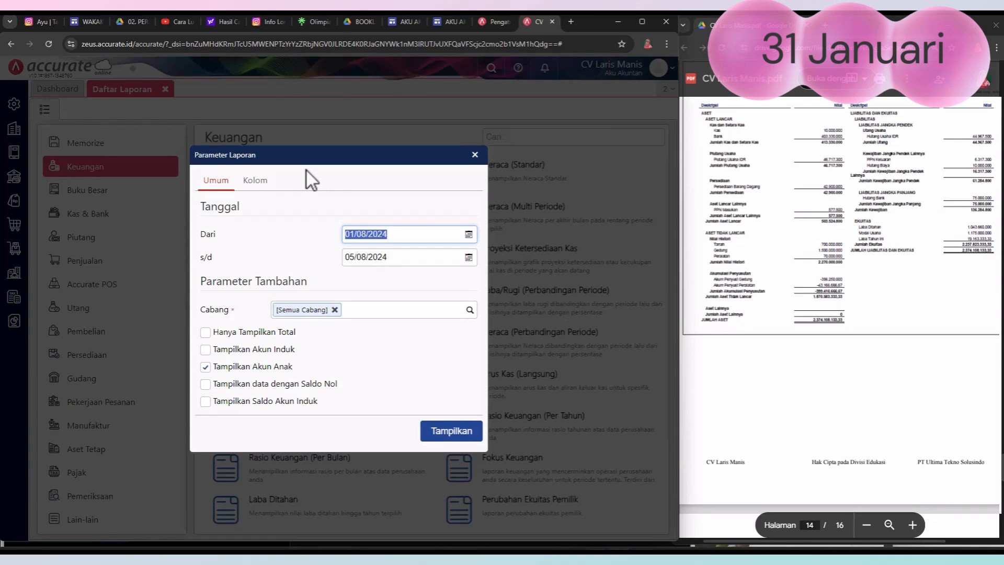
type("01/01/2023")
key("Tab")
type("31/01/")
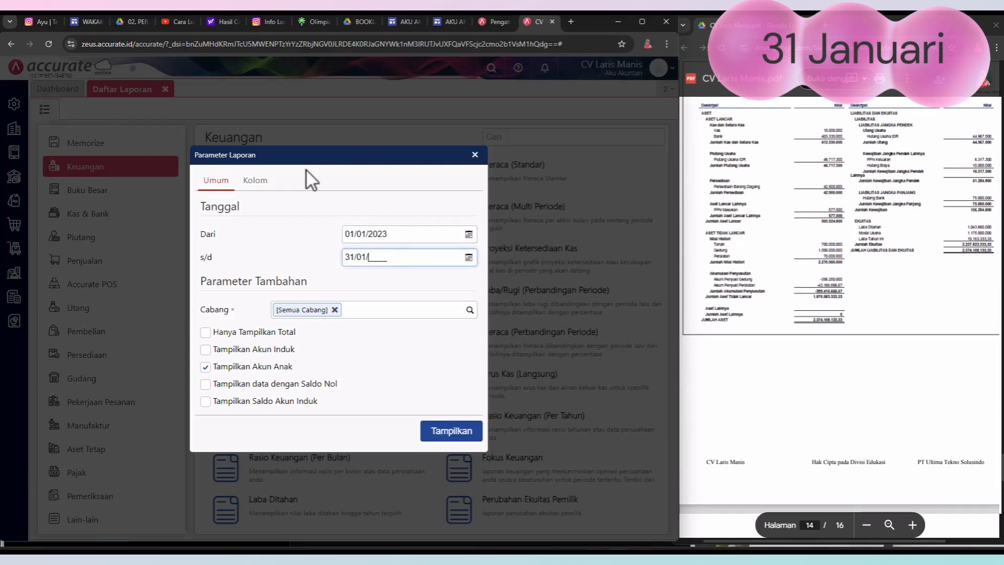
type("2023")
left_click(455, 438)
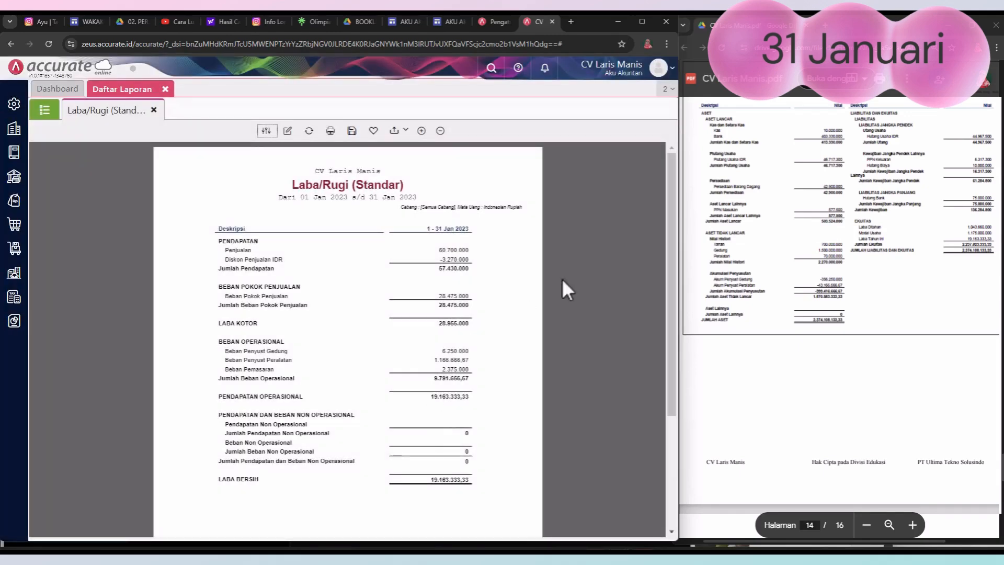
scroll(812, 258, "down", 8)
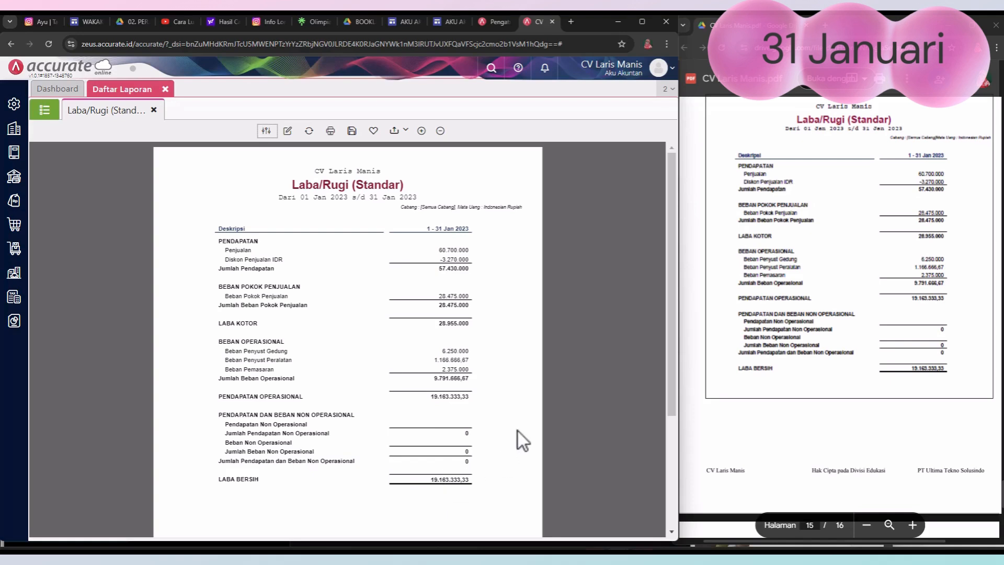
scroll(519, 416, "down", 3)
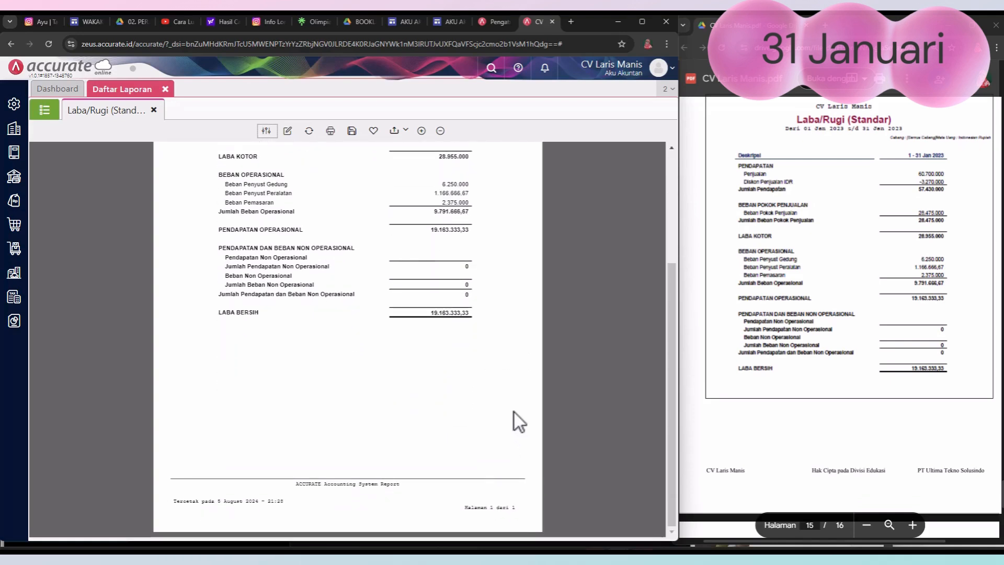